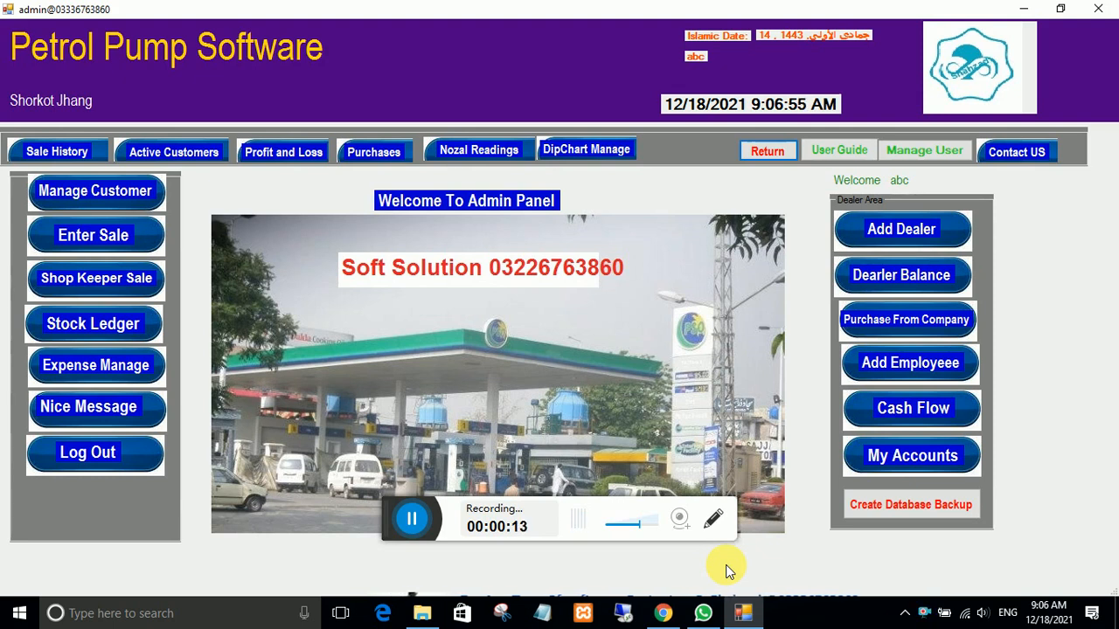
Switch to Chrome and look through the uploaded software videos on the Soft Solutions YouTube channel, from newest to older ones.
left_click(667, 614)
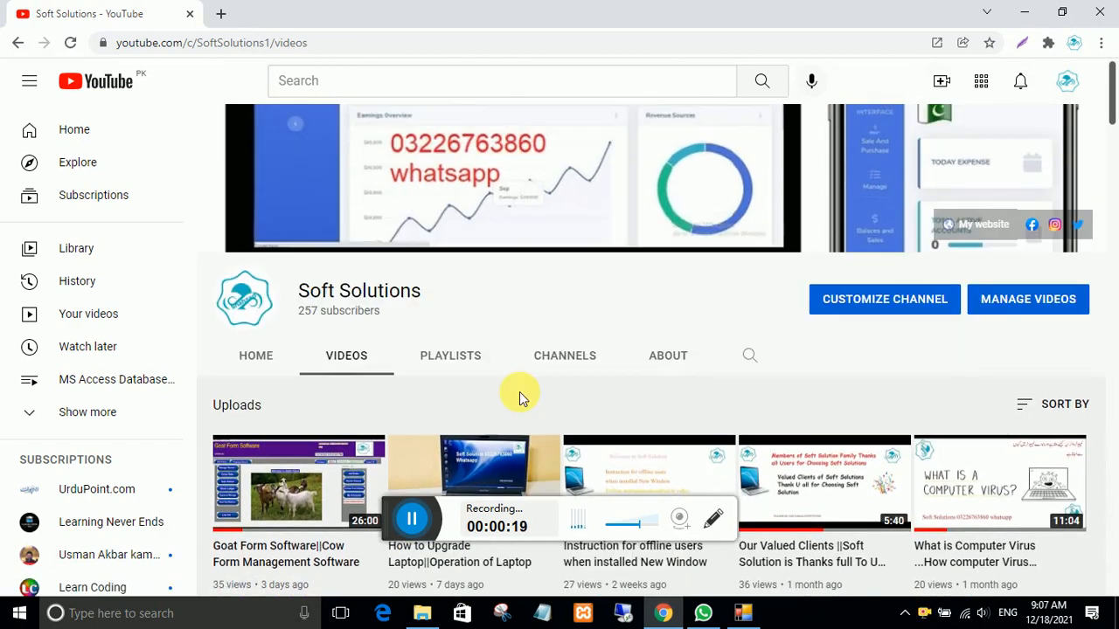
scroll(519, 392, "down", 5)
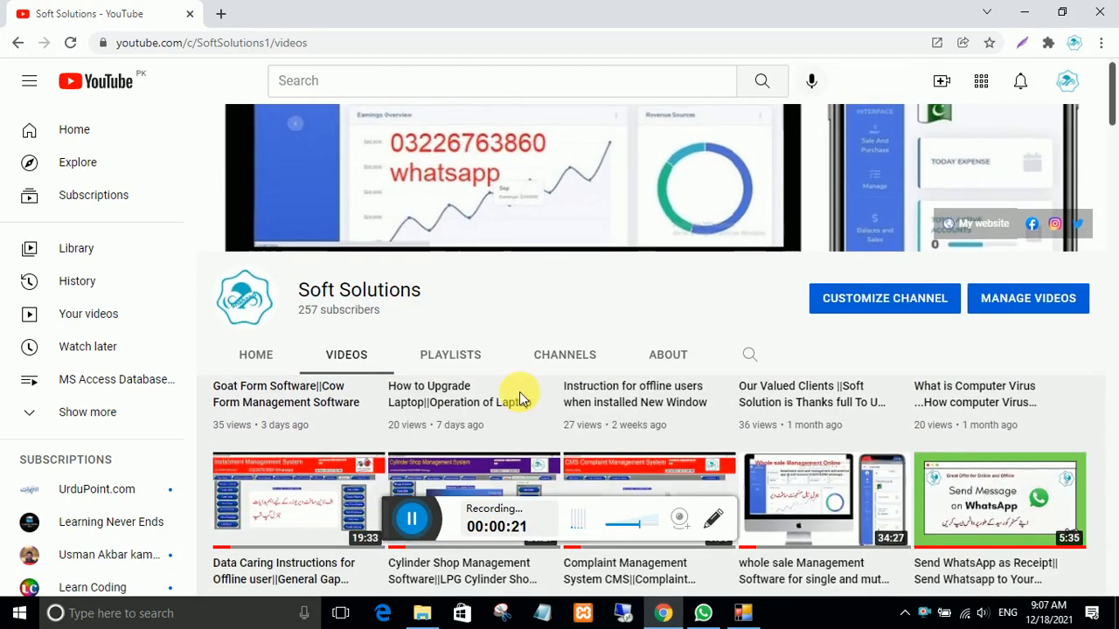
scroll(520, 392, "down", 3)
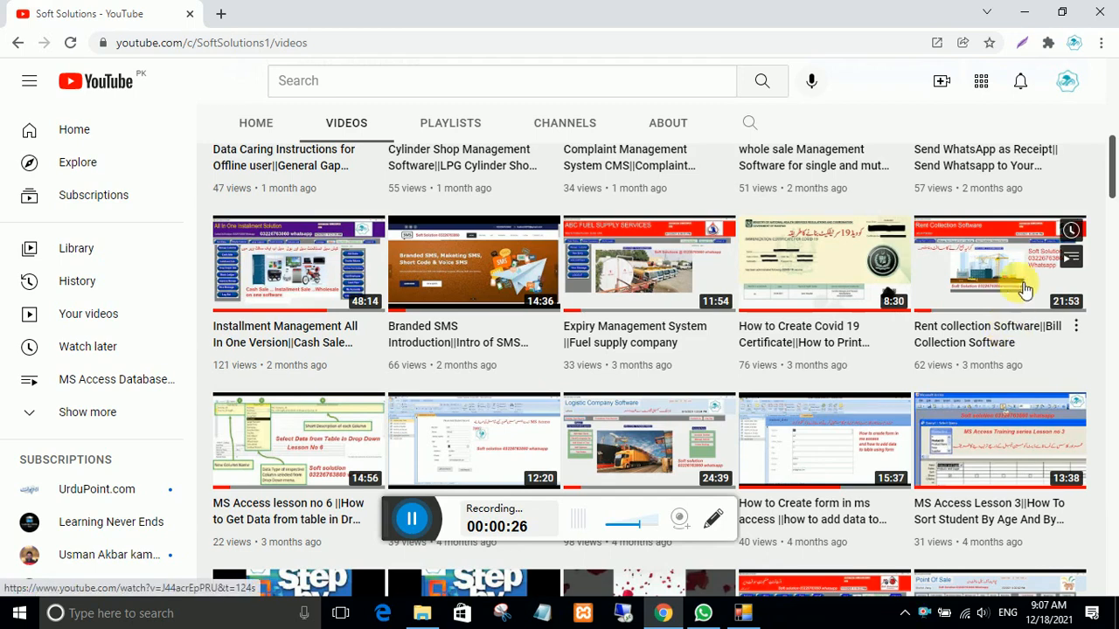
scroll(699, 420, "down", 2)
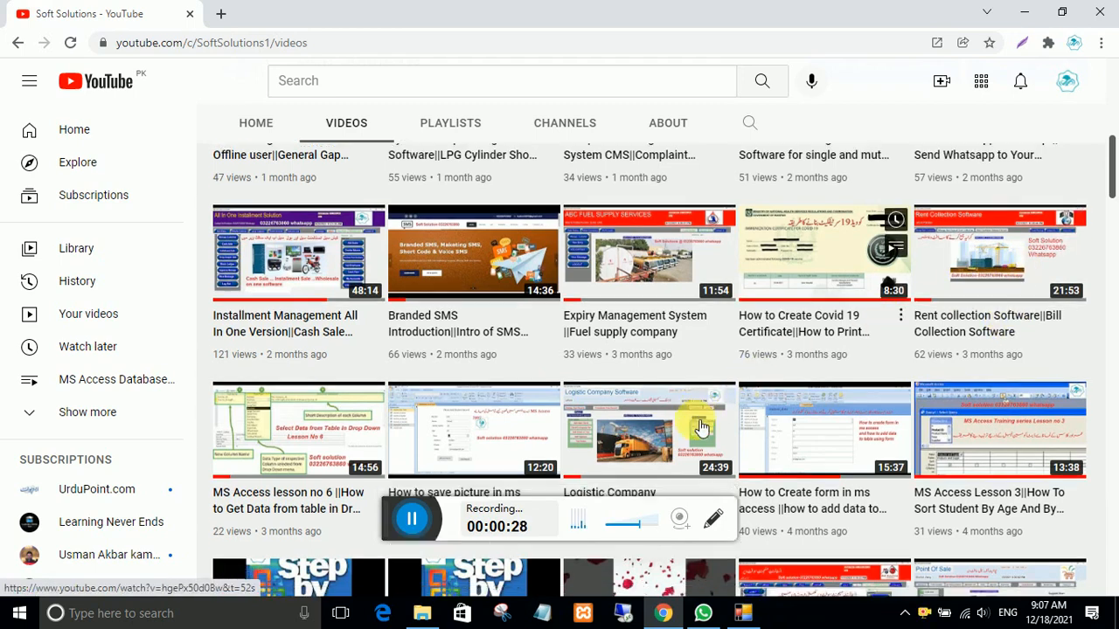
scroll(694, 419, "down", 5)
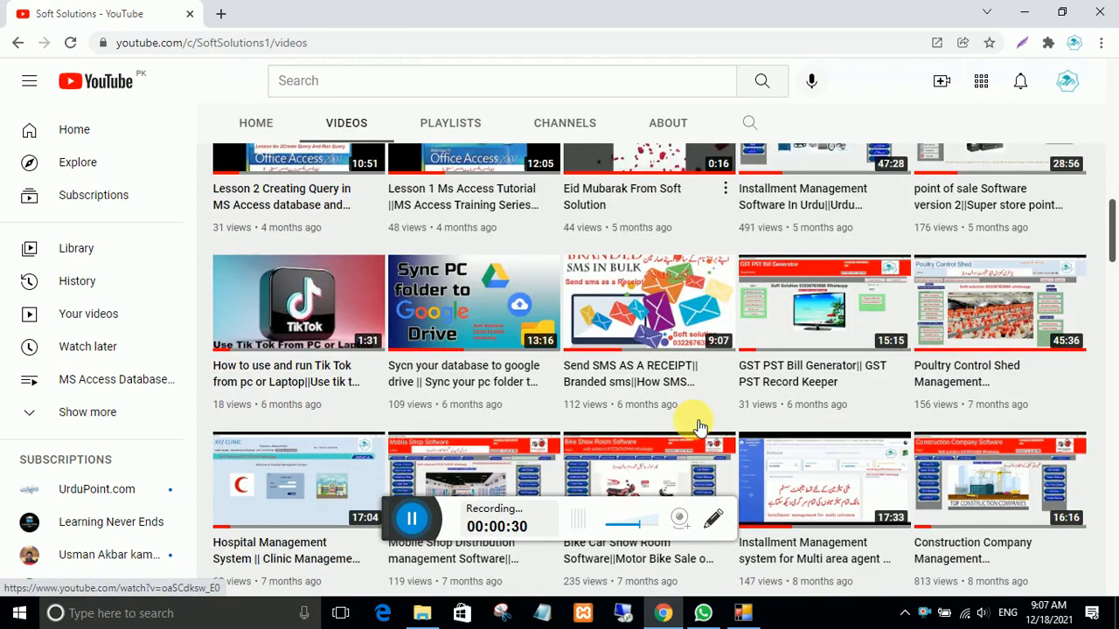
scroll(682, 424, "down", 2)
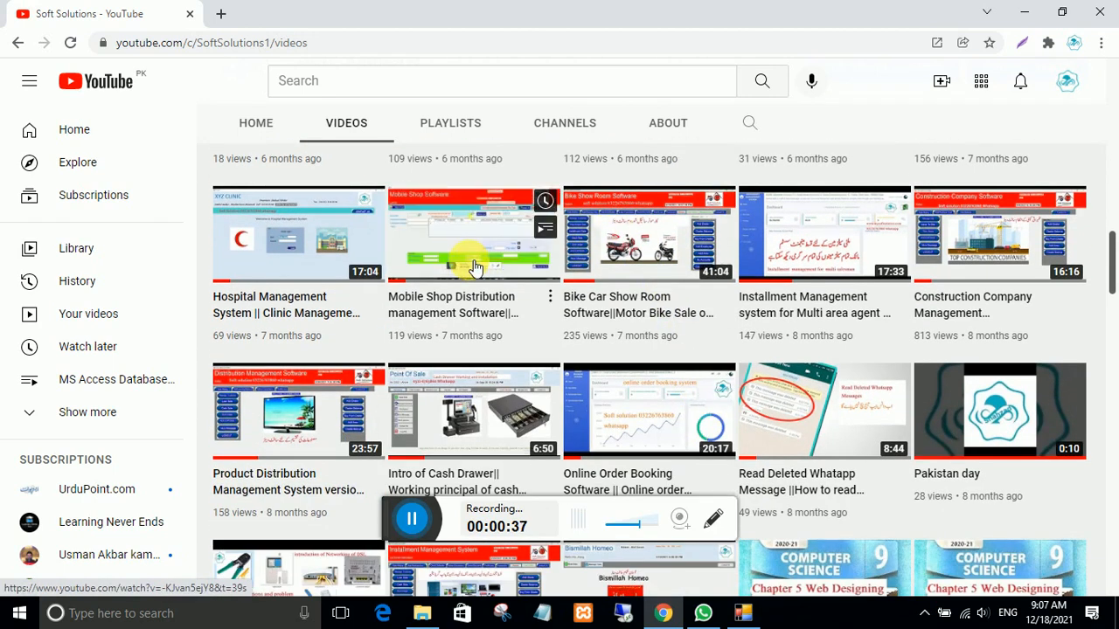
scroll(533, 294, "down", 2)
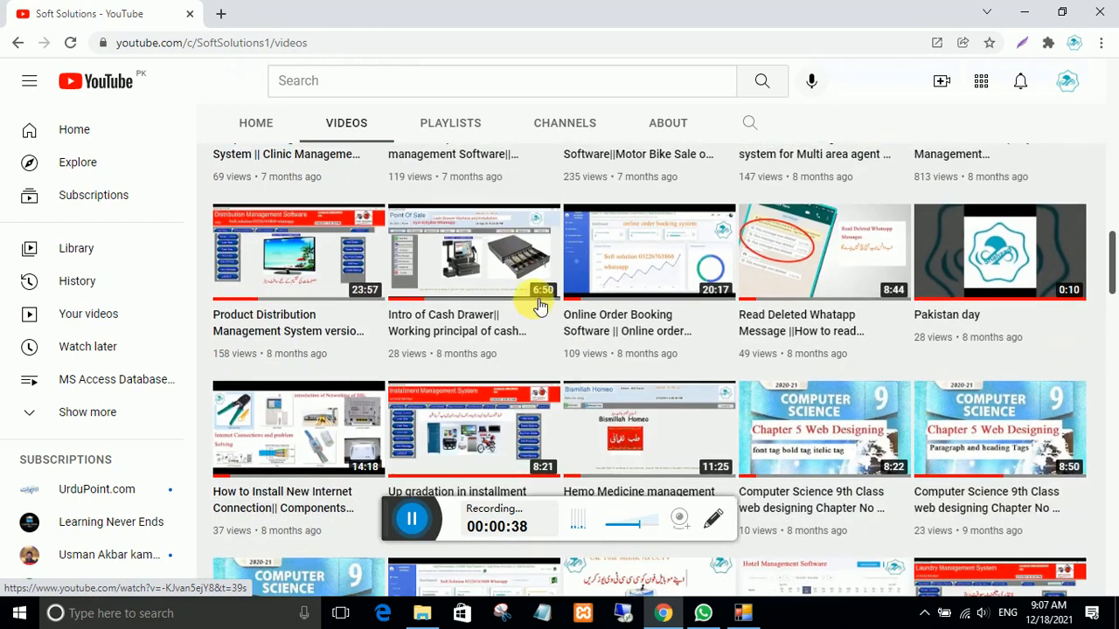
scroll(542, 306, "down", 1)
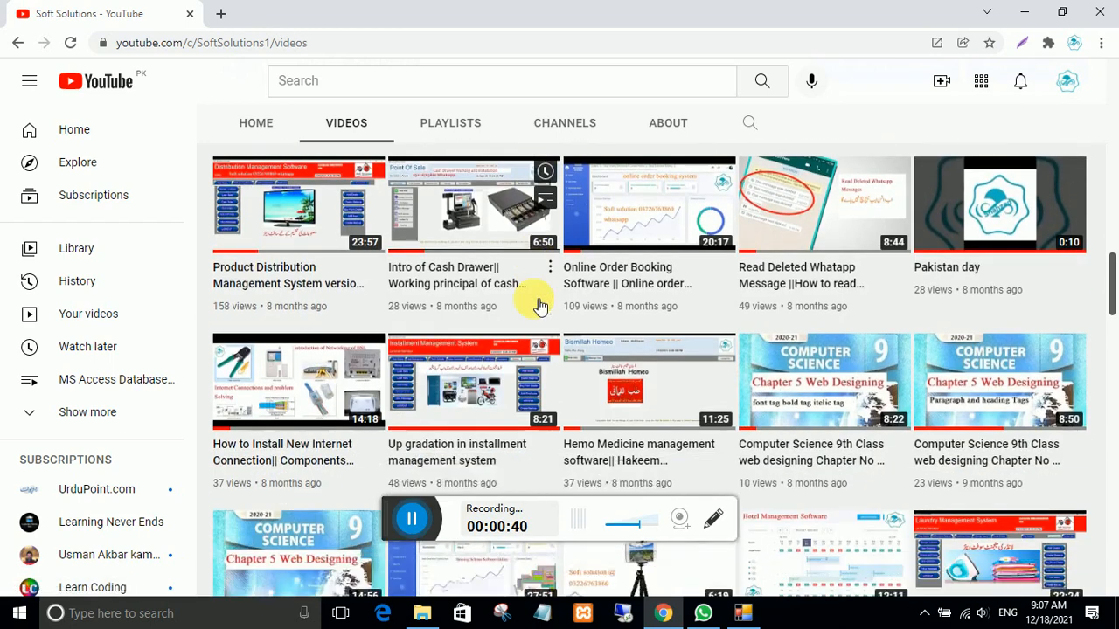
scroll(498, 361, "up", 1)
scroll(499, 361, "up", 9)
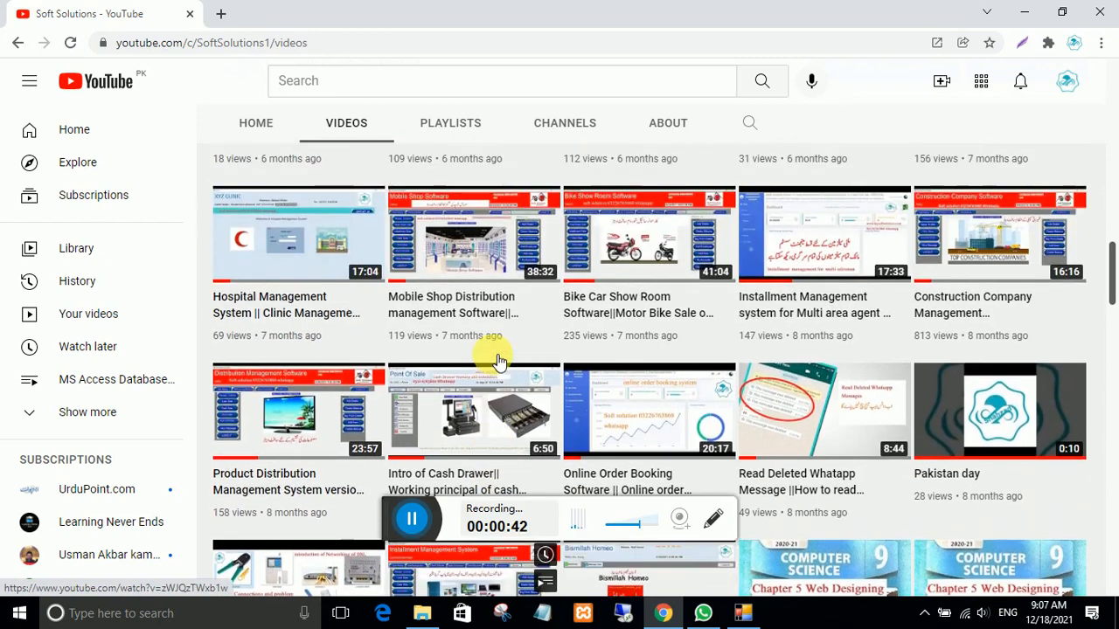
scroll(498, 361, "up", 10)
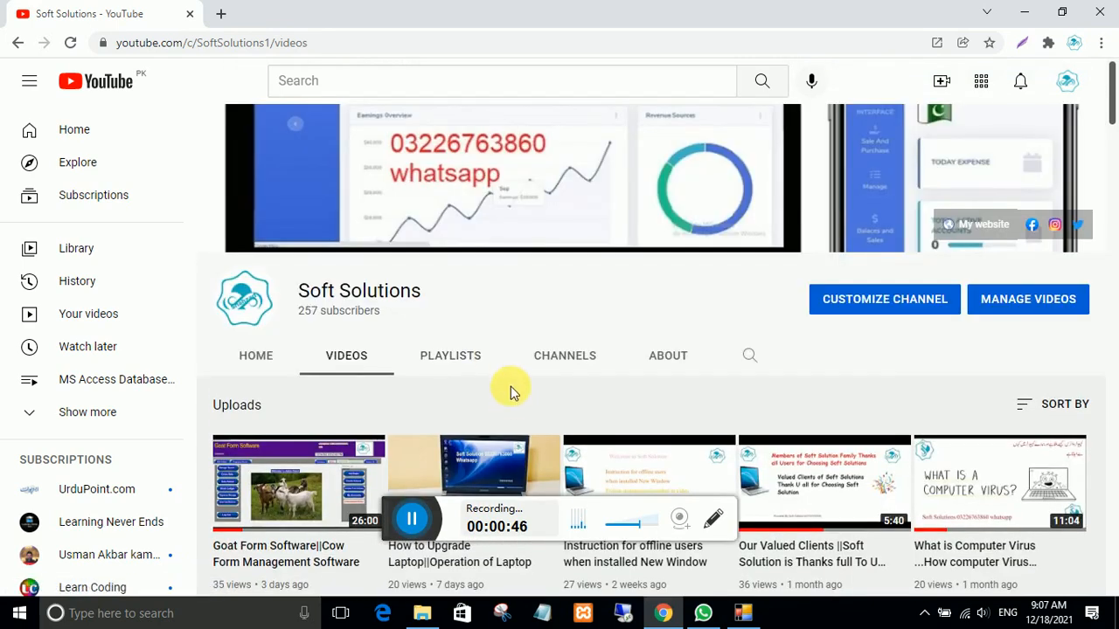
Look over the newest uploads on the Soft Solutions channel again and minimize the browser window.
scroll(516, 415, "down", 1)
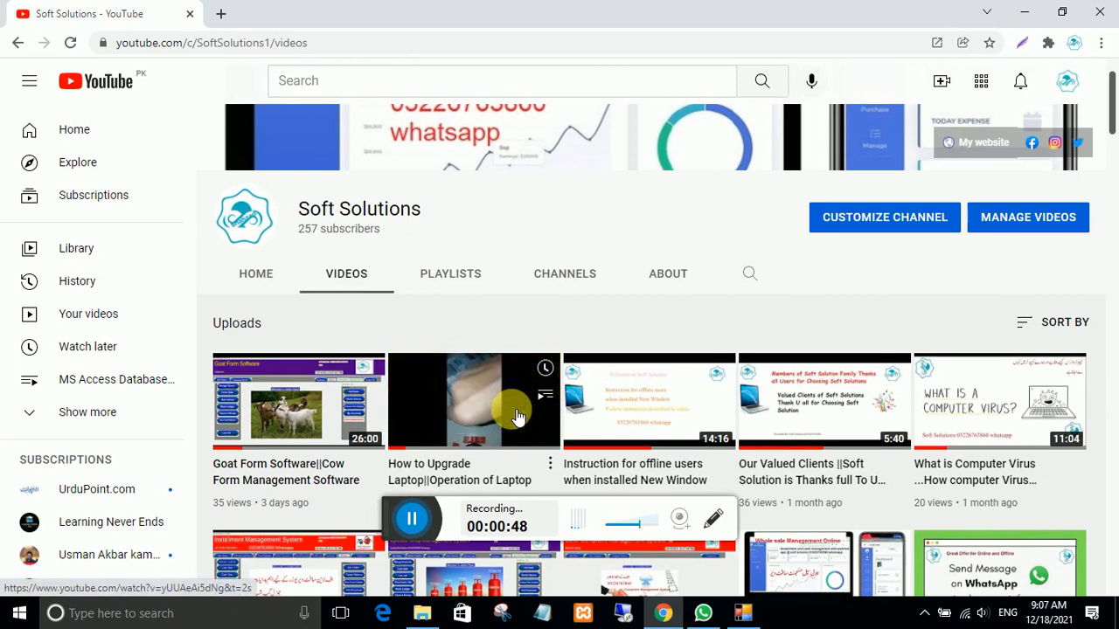
scroll(517, 417, "down", 2)
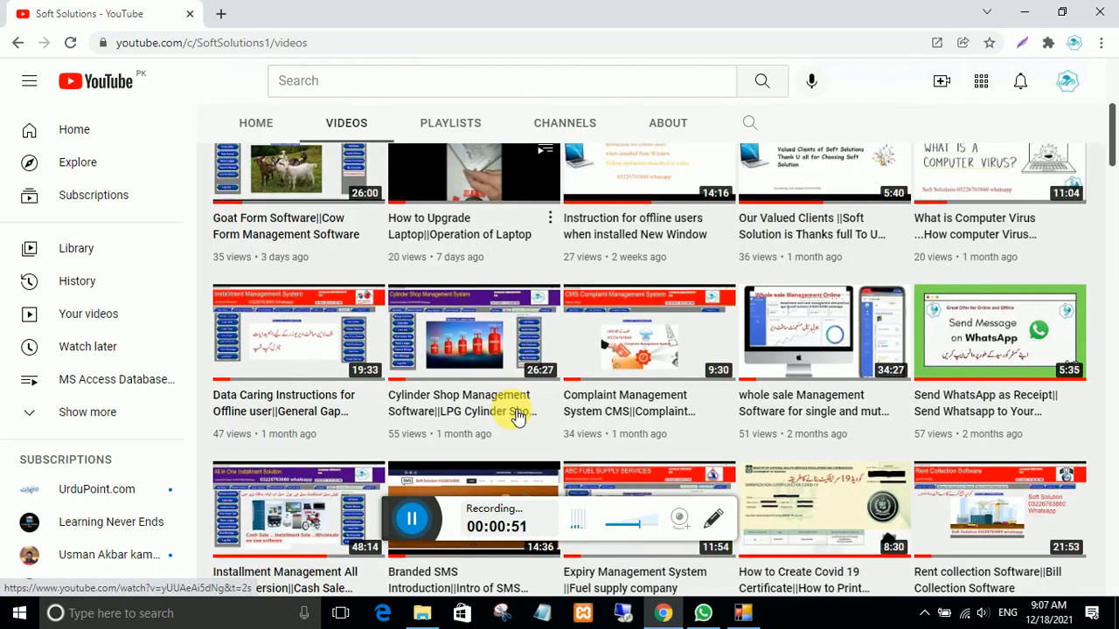
scroll(517, 417, "up", 1)
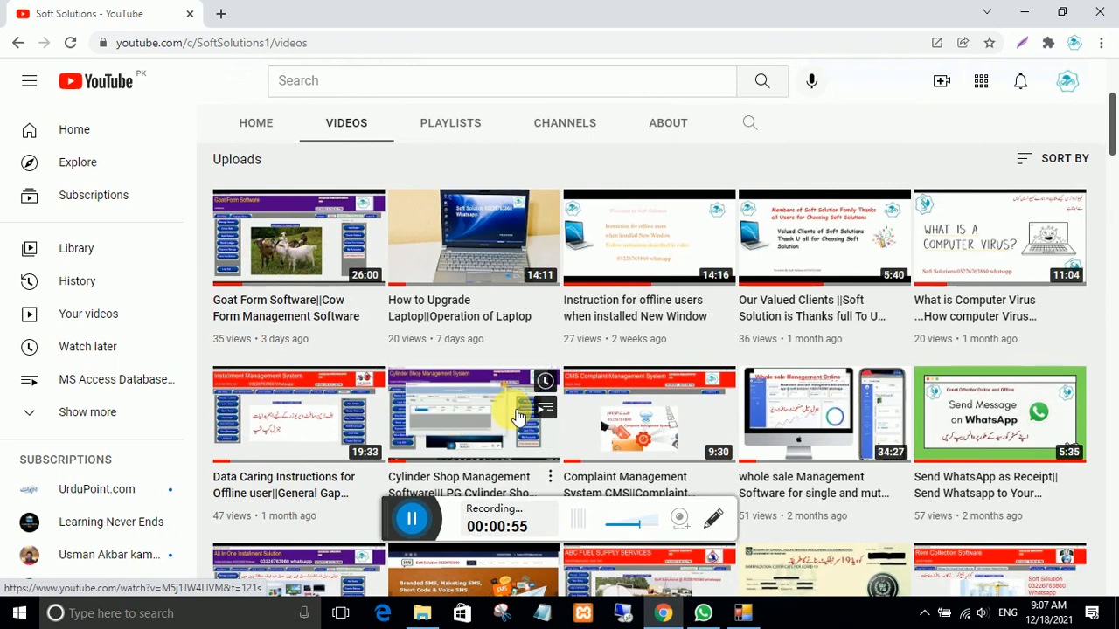
scroll(518, 418, "down", 1)
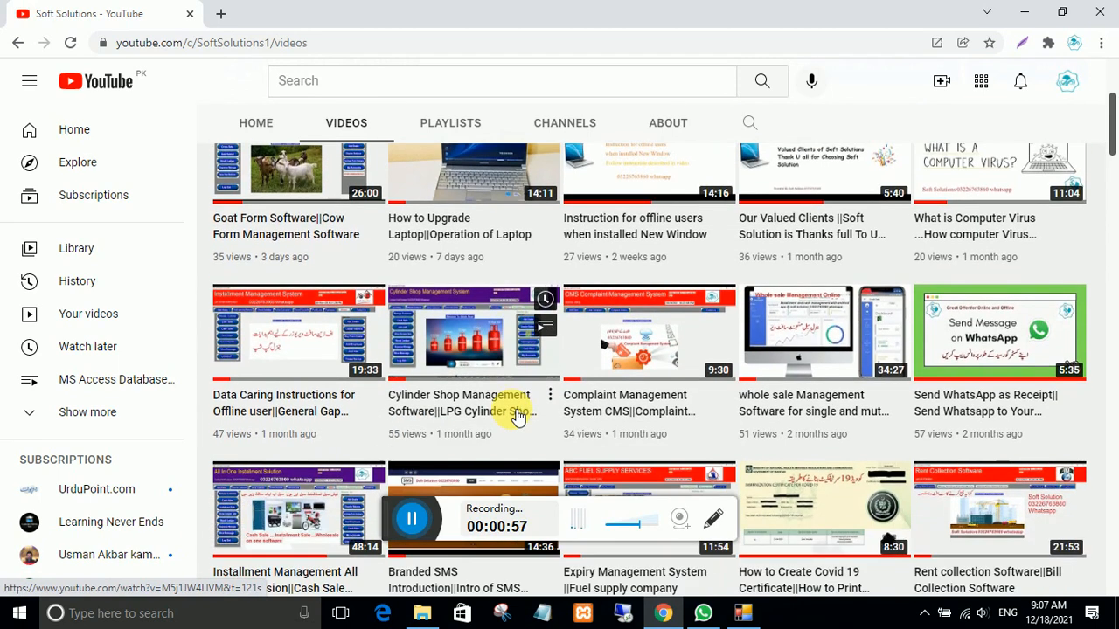
scroll(518, 417, "up", 3)
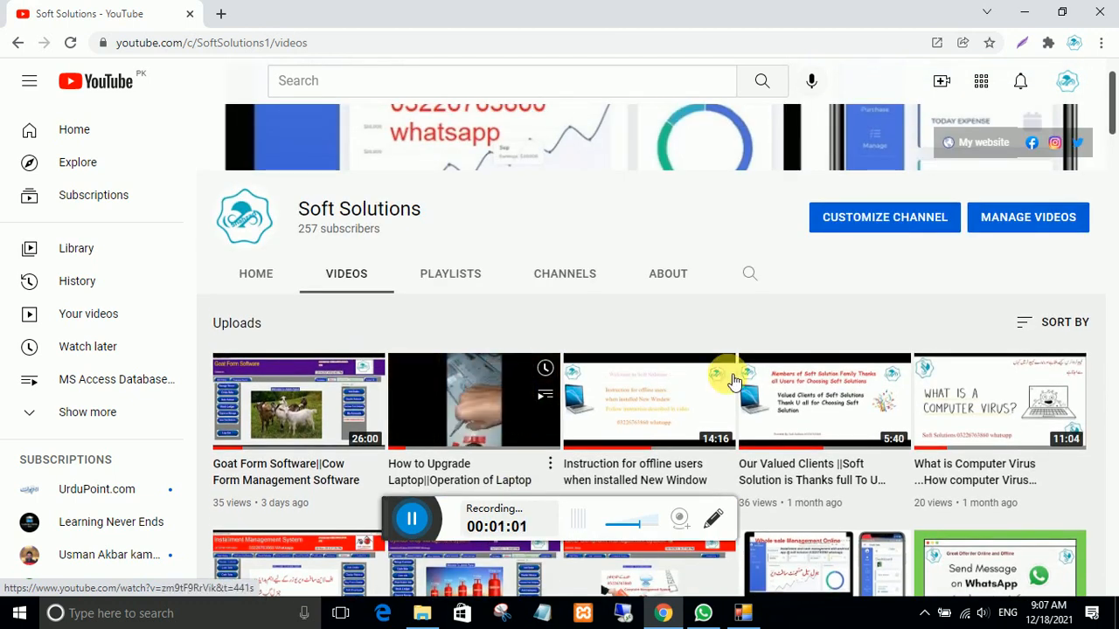
left_click(1023, 12)
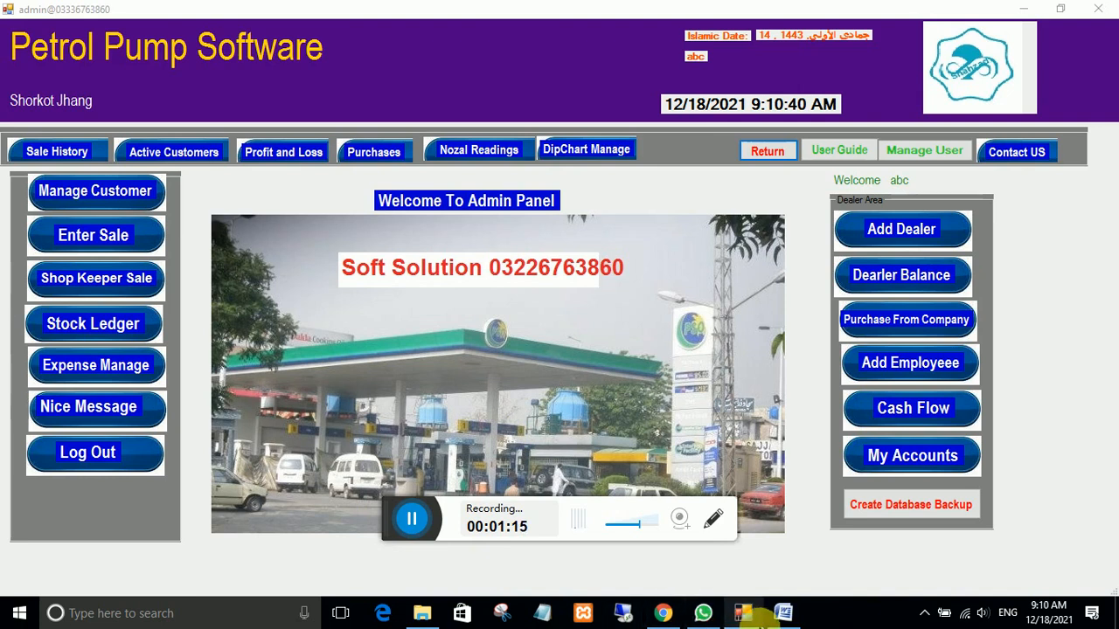
Switch to the Word document with the feature list and highlight the "Machine Nozzal add" bullet to point it out.
left_click(782, 613)
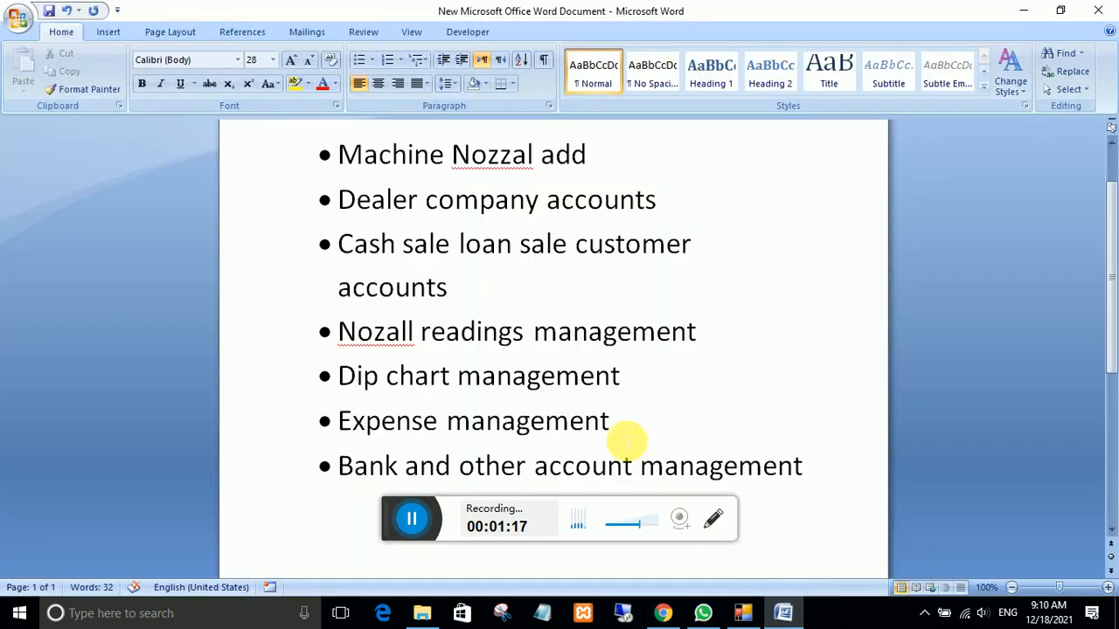
scroll(626, 441, "up", 1)
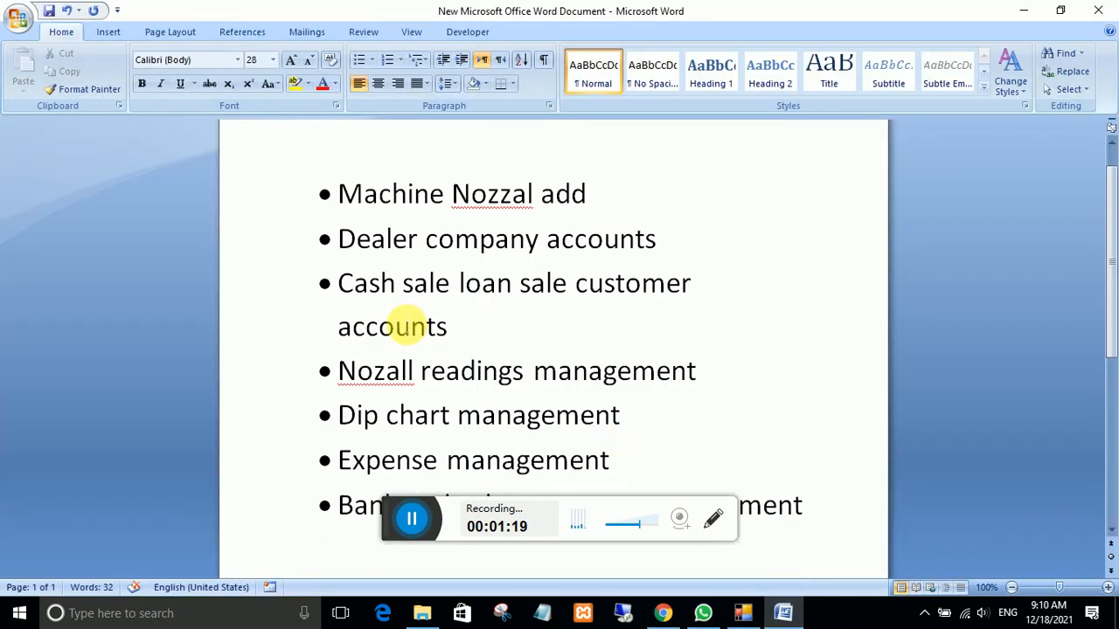
left_click_drag(596, 194, 365, 193)
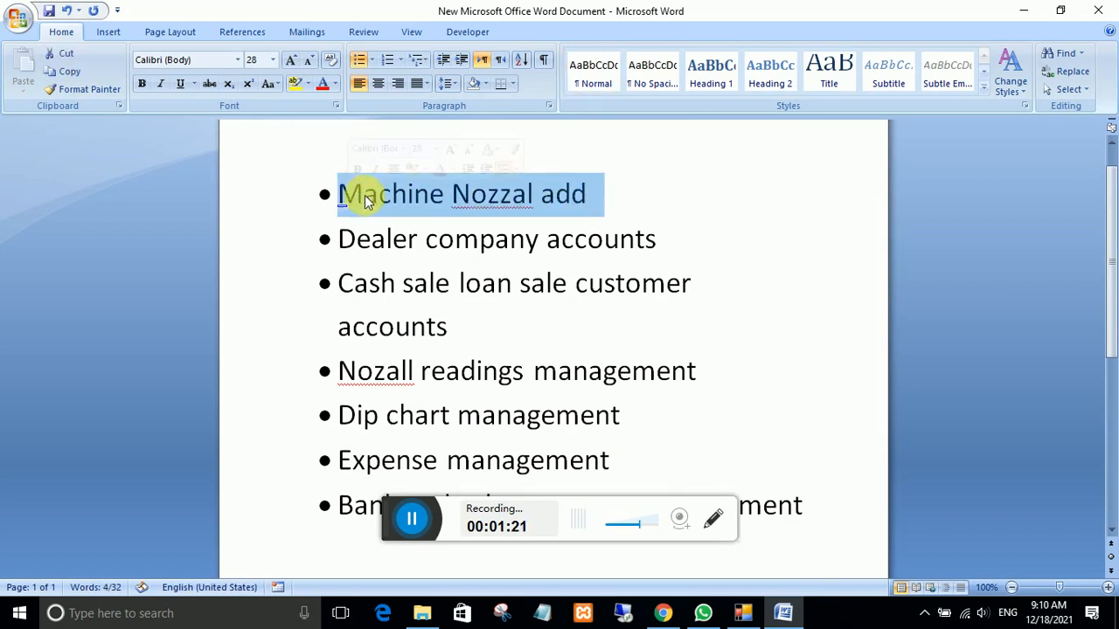
left_click(503, 208)
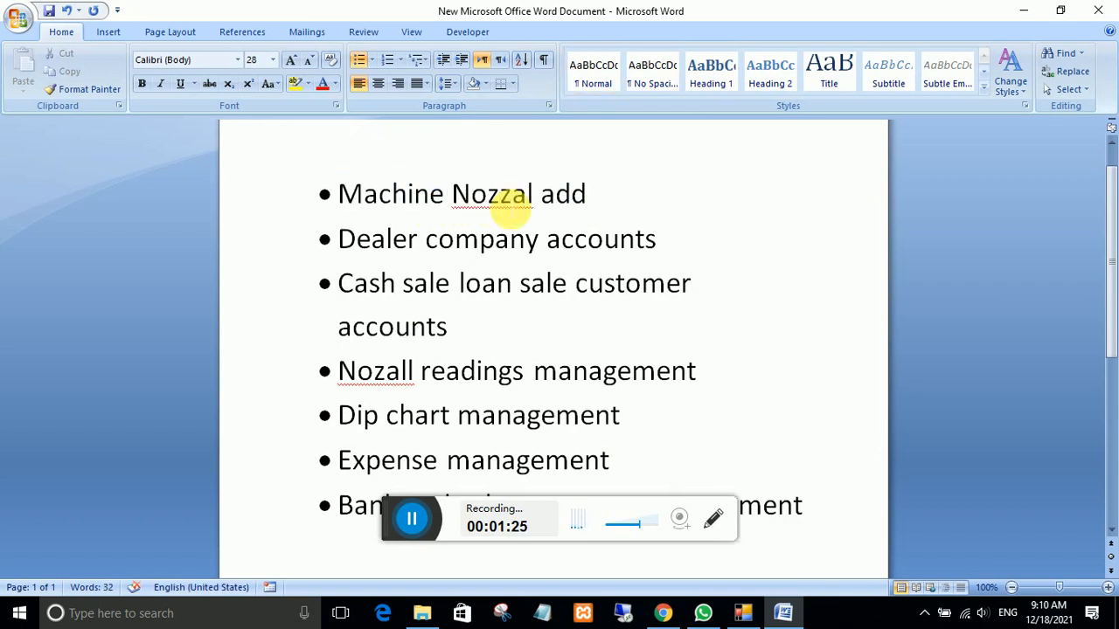
left_click_drag(601, 200, 350, 199)
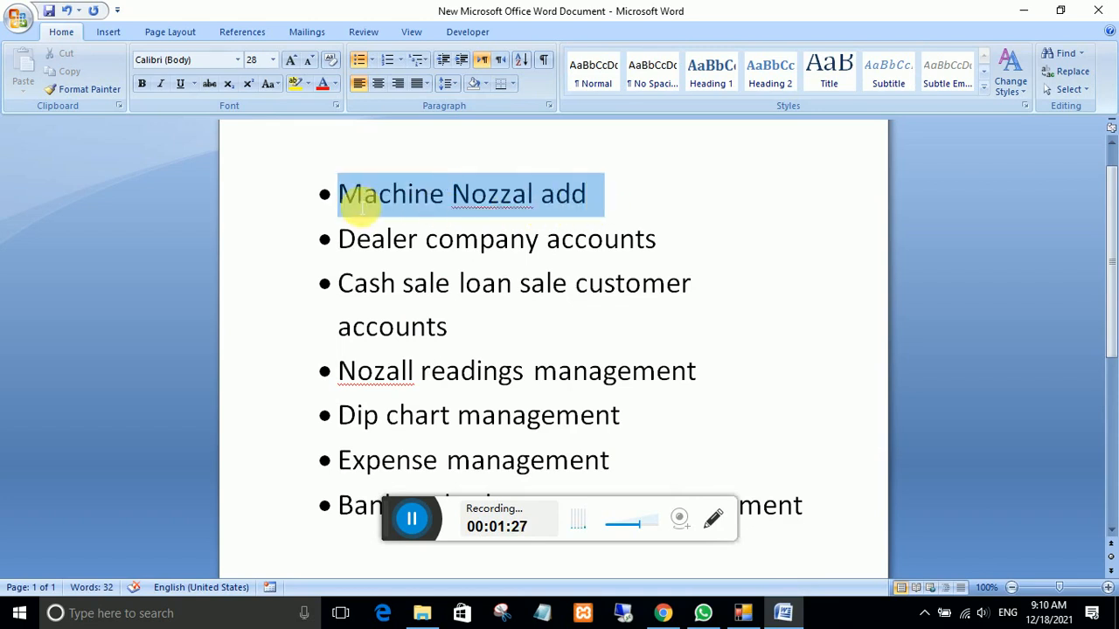
left_click(440, 214)
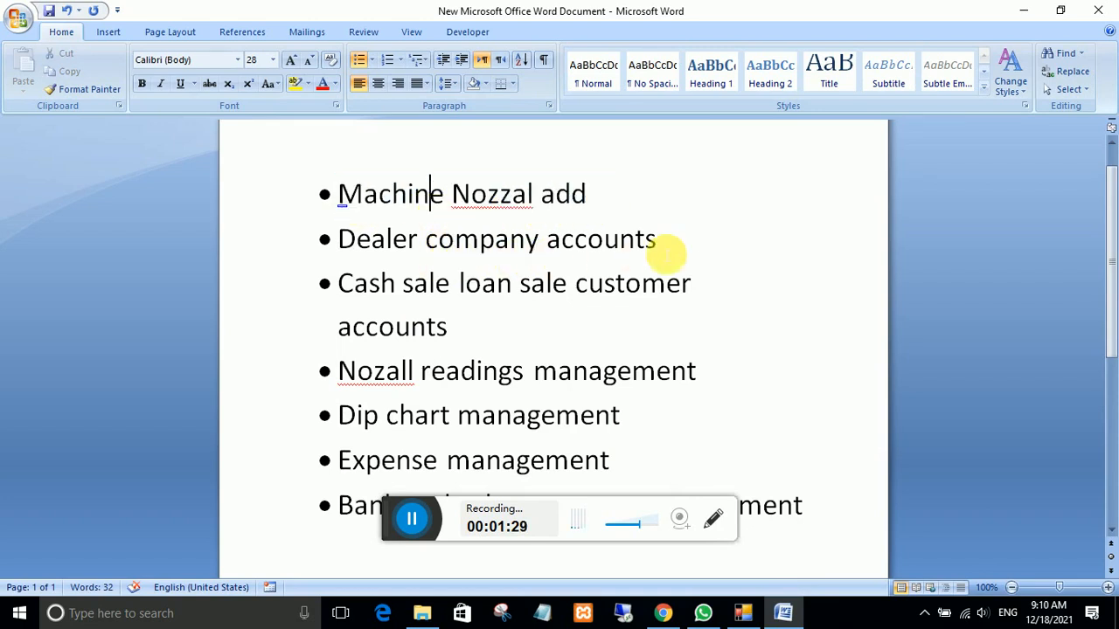
Highlight the "Dealer company accounts" and "Cash sale loan sale customer accounts" bullets in turn to point them out.
left_click_drag(667, 250, 333, 241)
left_click(440, 241)
left_click_drag(667, 250, 330, 259)
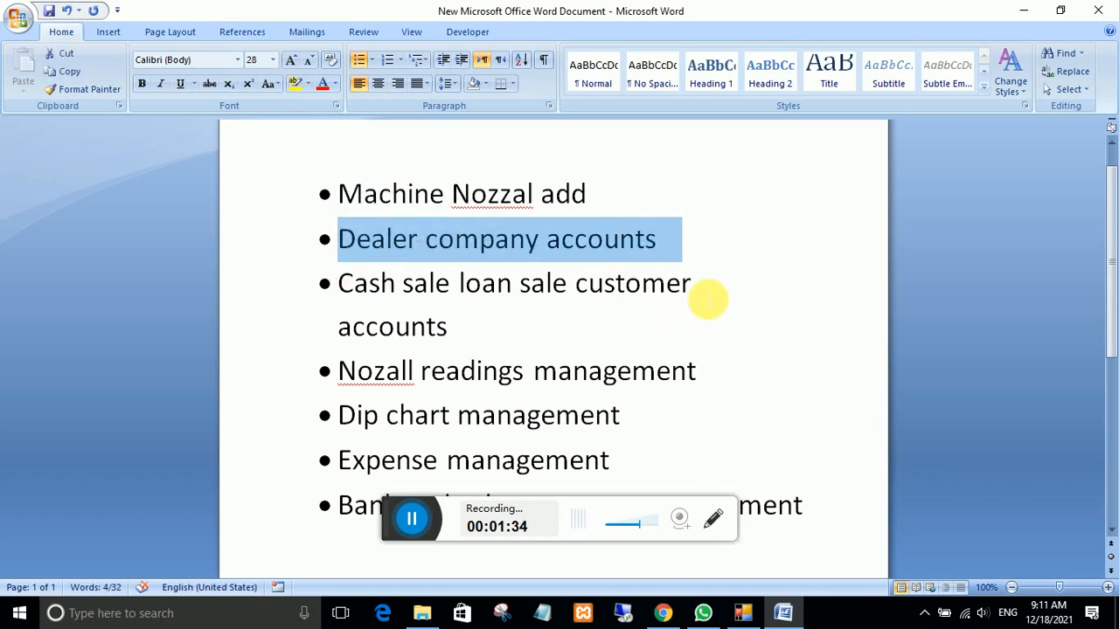
left_click_drag(699, 290, 370, 294)
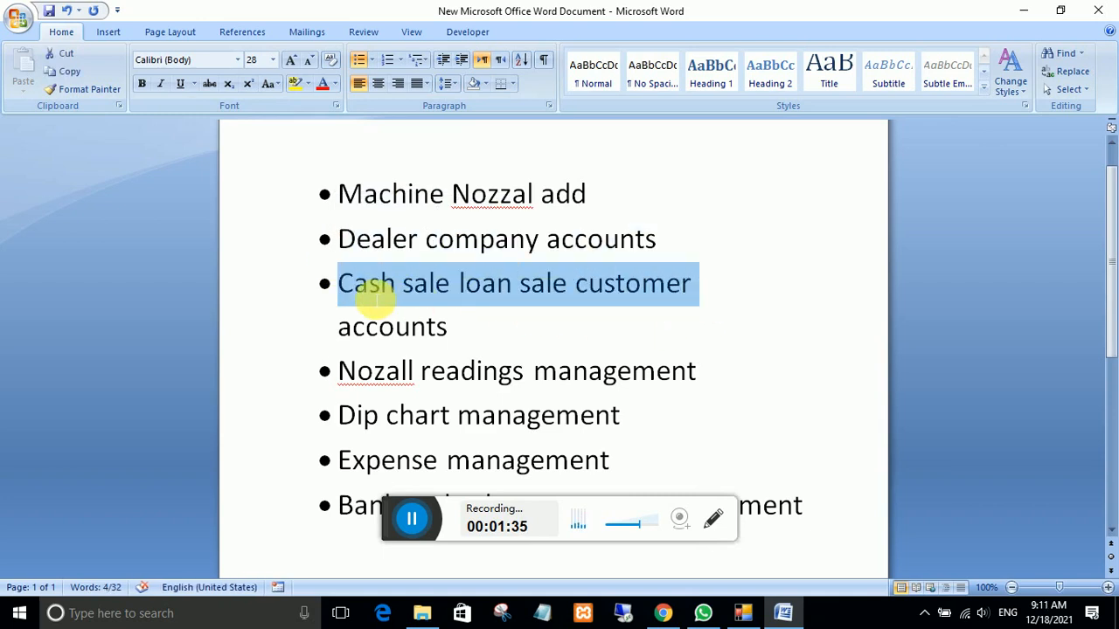
left_click(550, 293)
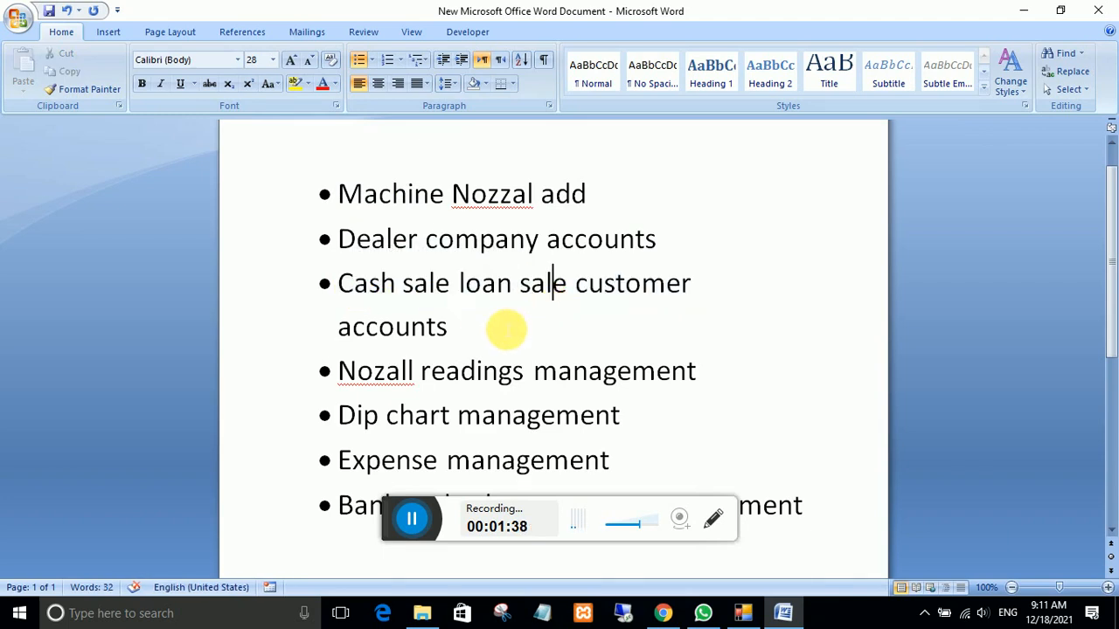
left_click_drag(507, 327, 354, 328)
Highlight the "Nozall readings management" bullet and the "Dip chart management" bullet in the feature list.
scroll(490, 402, "down", 1)
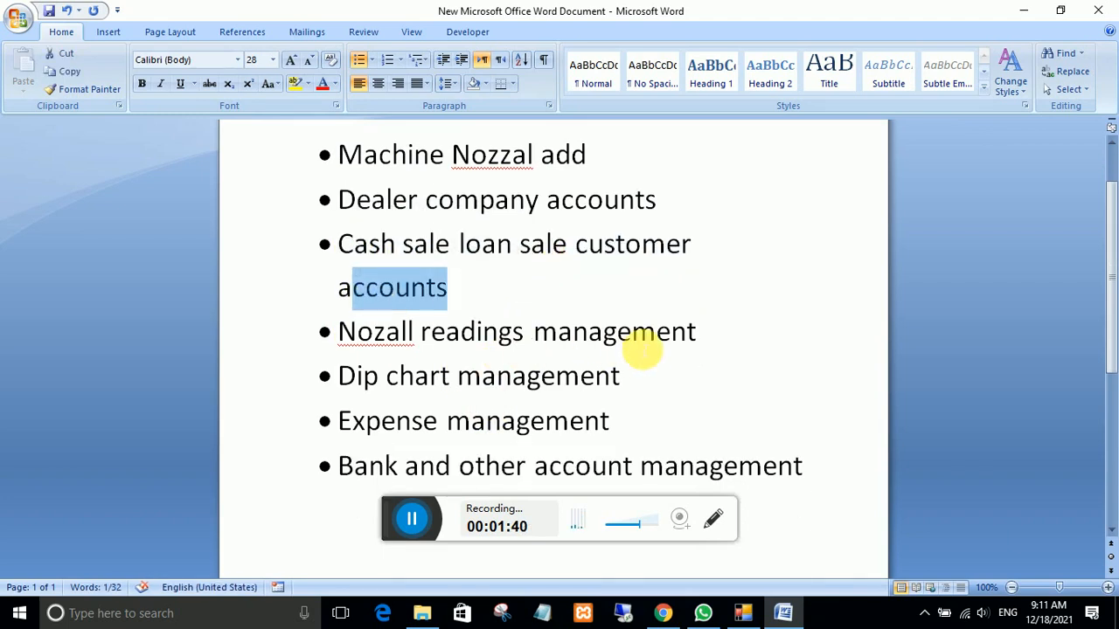
left_click_drag(722, 342, 358, 334)
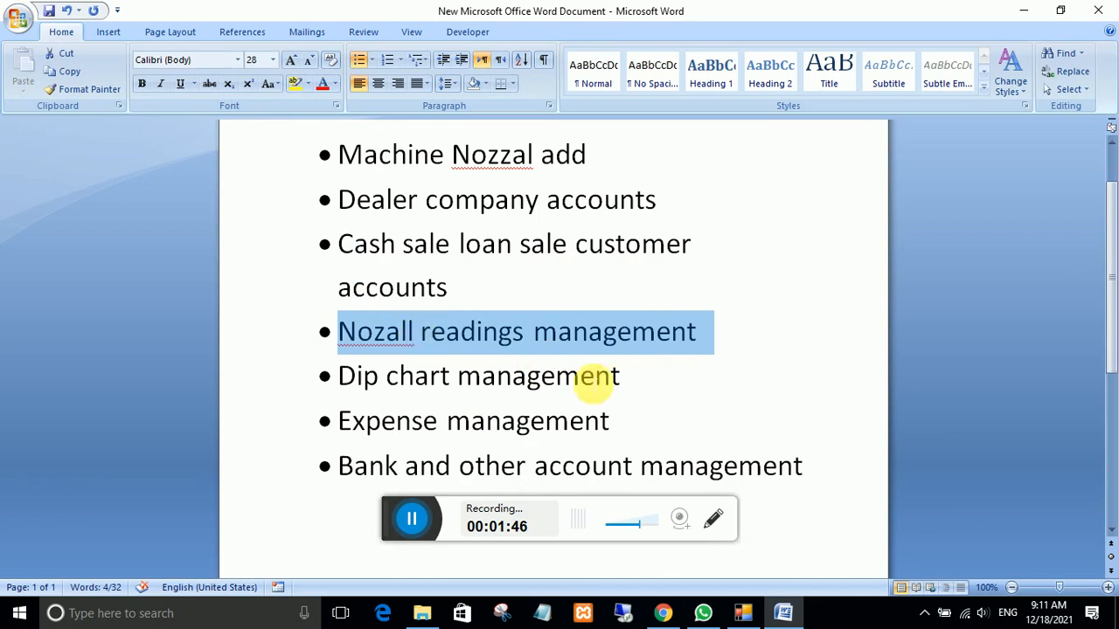
left_click_drag(627, 384, 347, 378)
scroll(434, 406, "down", 1)
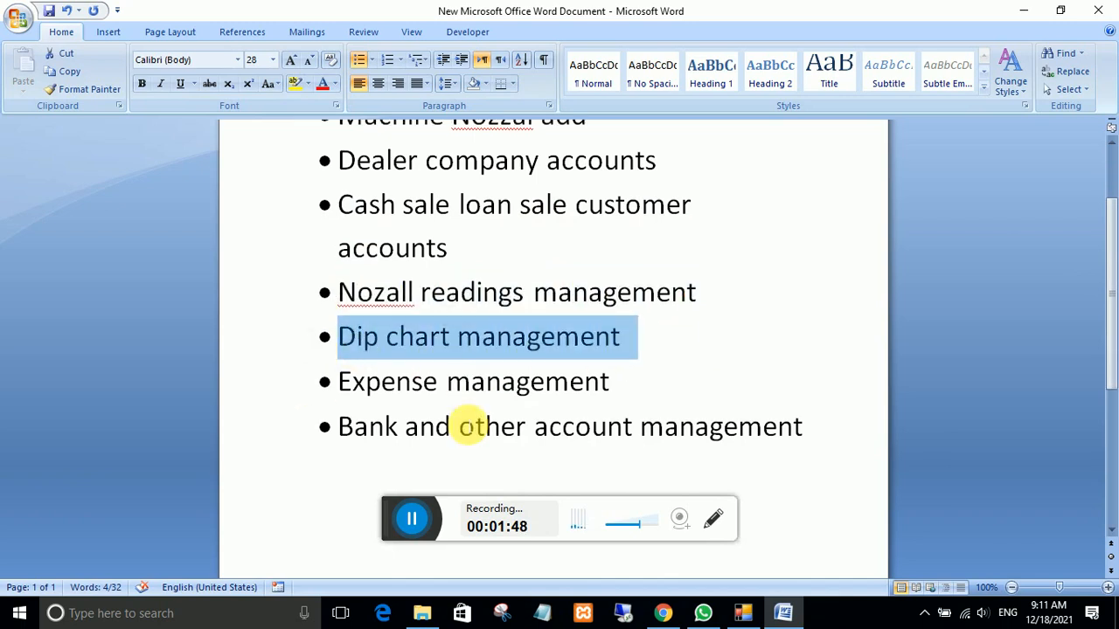
left_click_drag(625, 340, 343, 344)
Highlight the "Expense management" and "Bank and other account management" bullets, clearing the selection after each.
left_click(642, 395)
left_click_drag(641, 395, 289, 397)
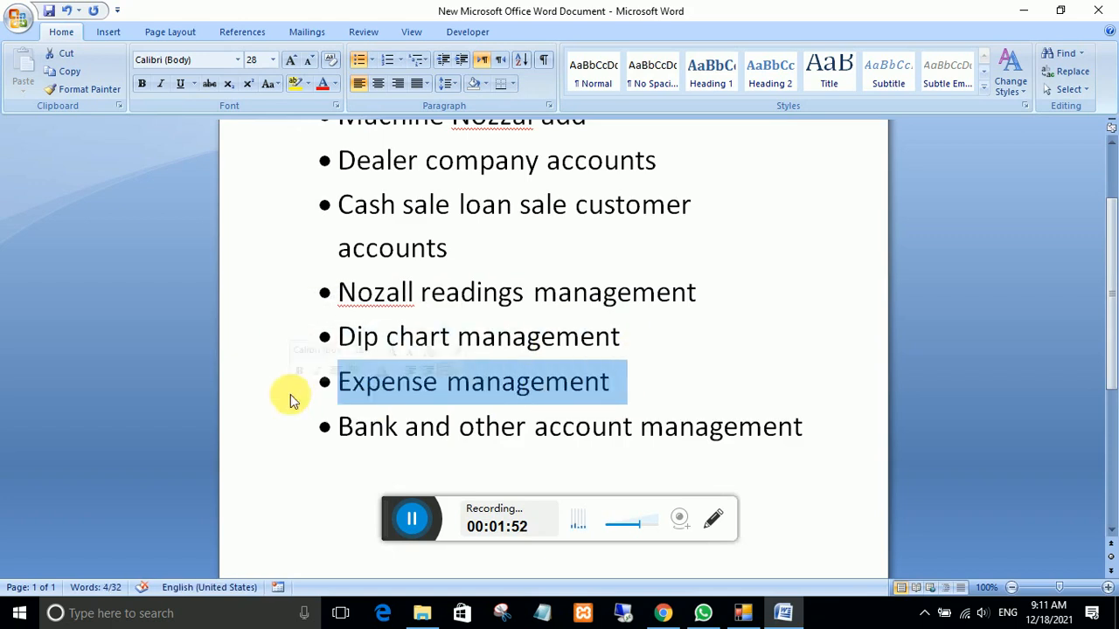
left_click(448, 385)
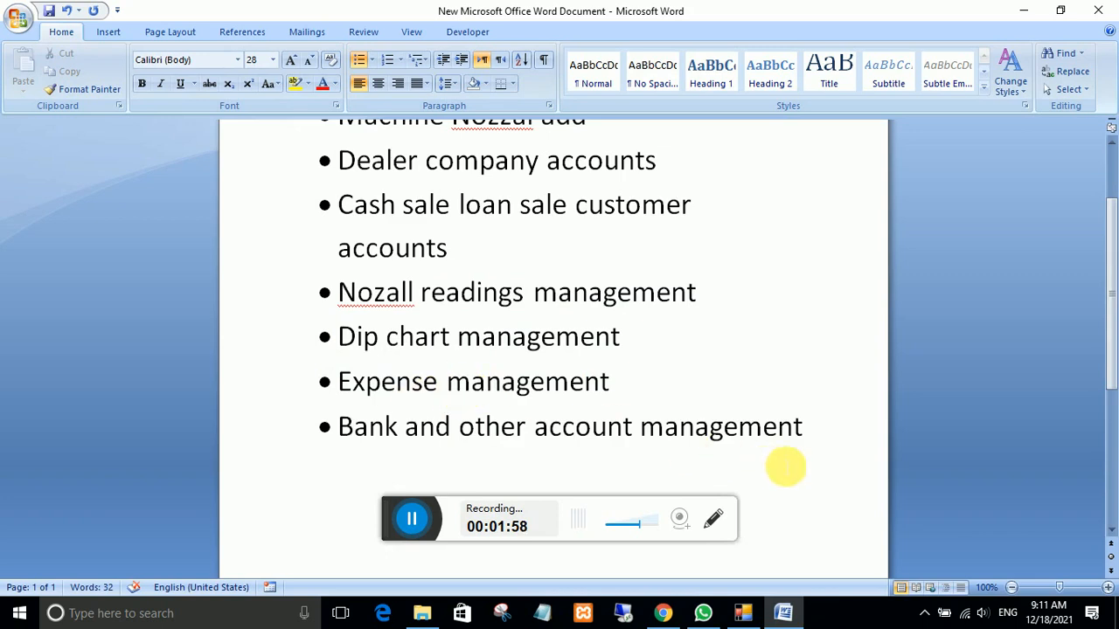
left_click_drag(831, 429, 371, 444)
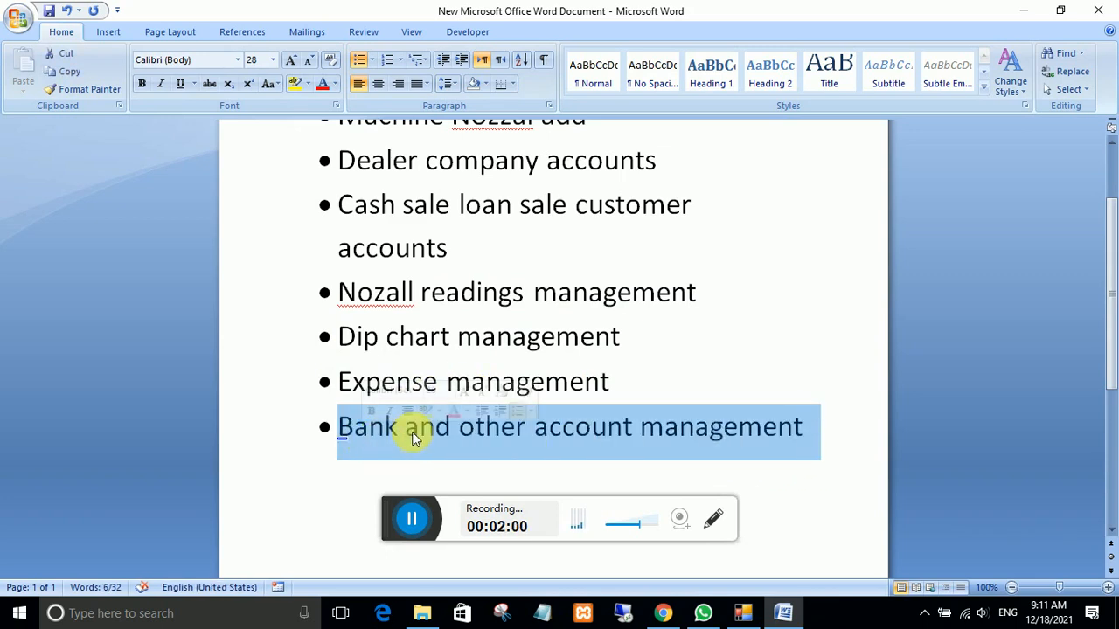
left_click(458, 428)
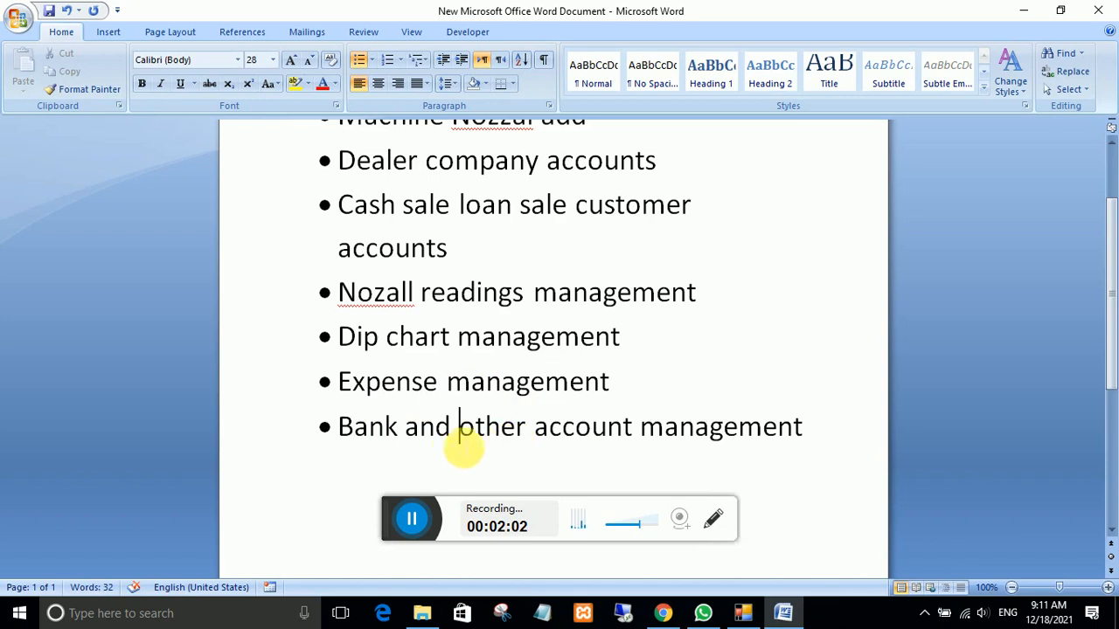
Review the whole feature list once more and minimize the Word document to return to the Petrol Pump Software admin panel.
scroll(441, 441, "up", 2)
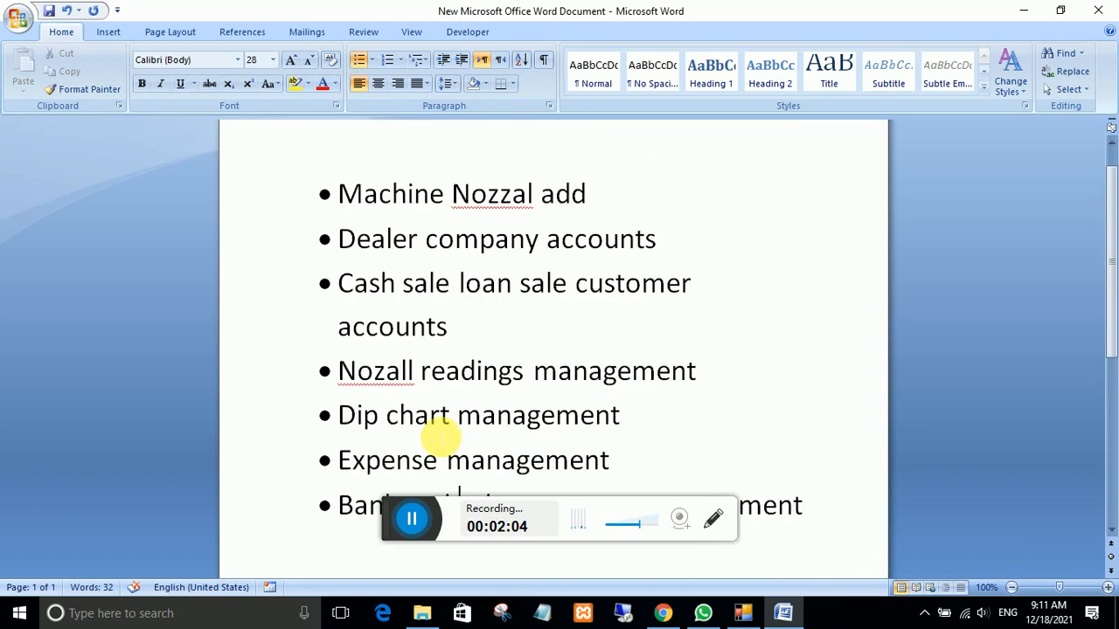
scroll(444, 433, "down", 1)
scroll(441, 437, "up", 1)
scroll(441, 434, "down", 1)
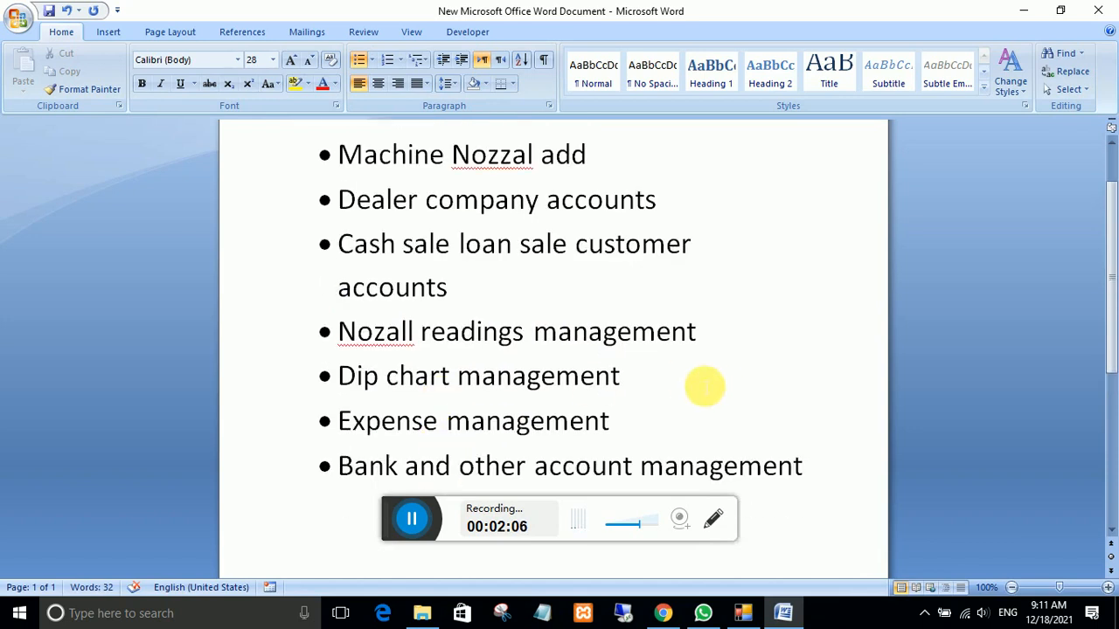
left_click(1023, 10)
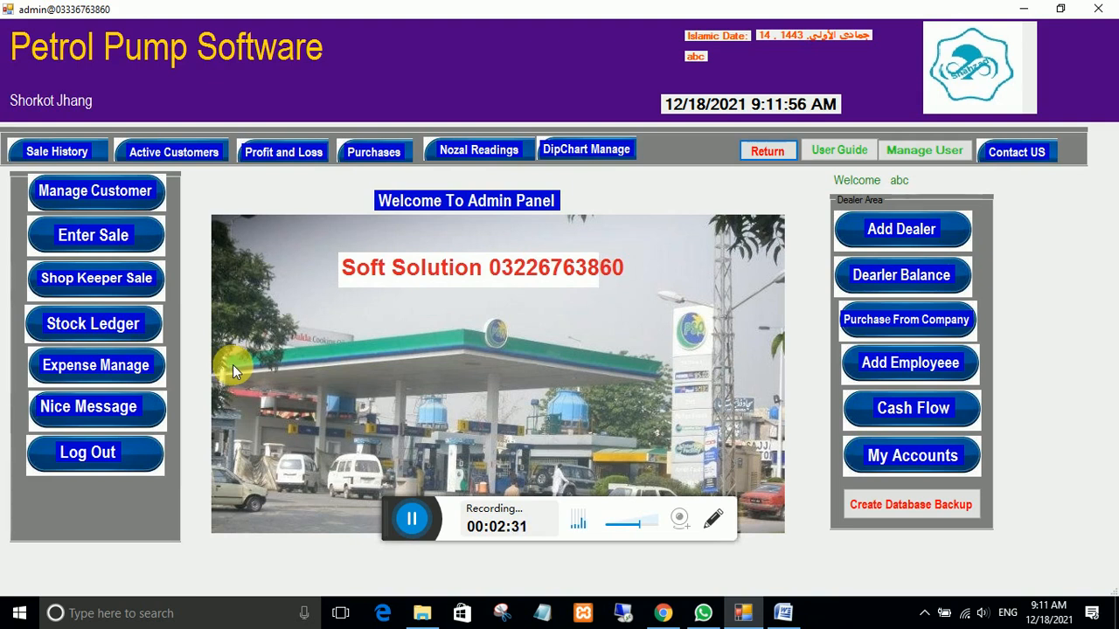
Review the login user management window, including its user list and the Designation options, and close it.
left_click(923, 151)
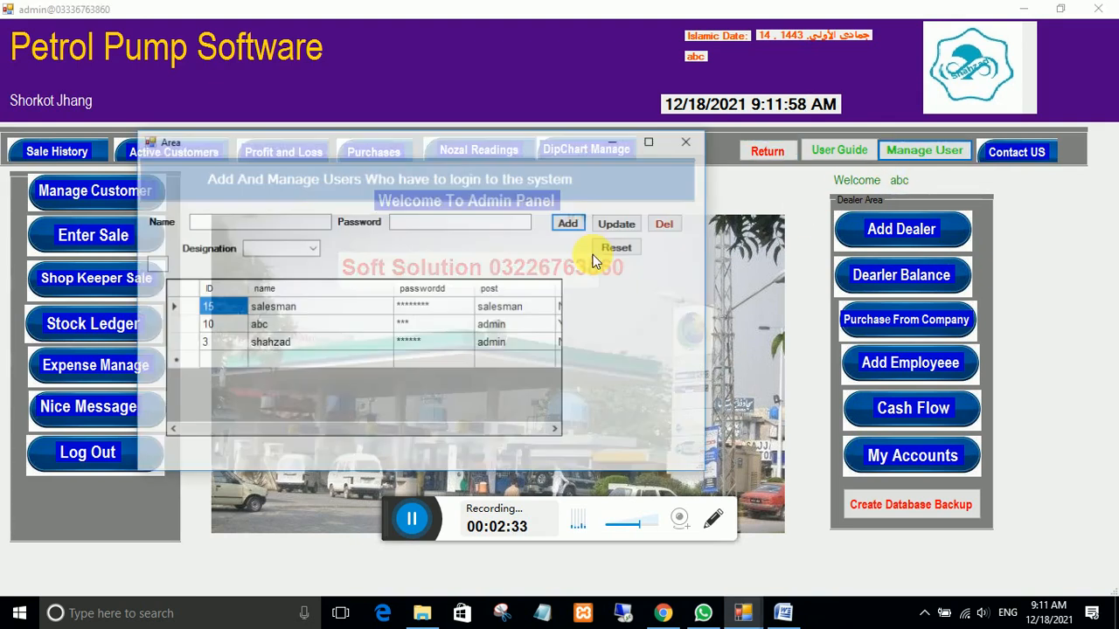
left_click(307, 251)
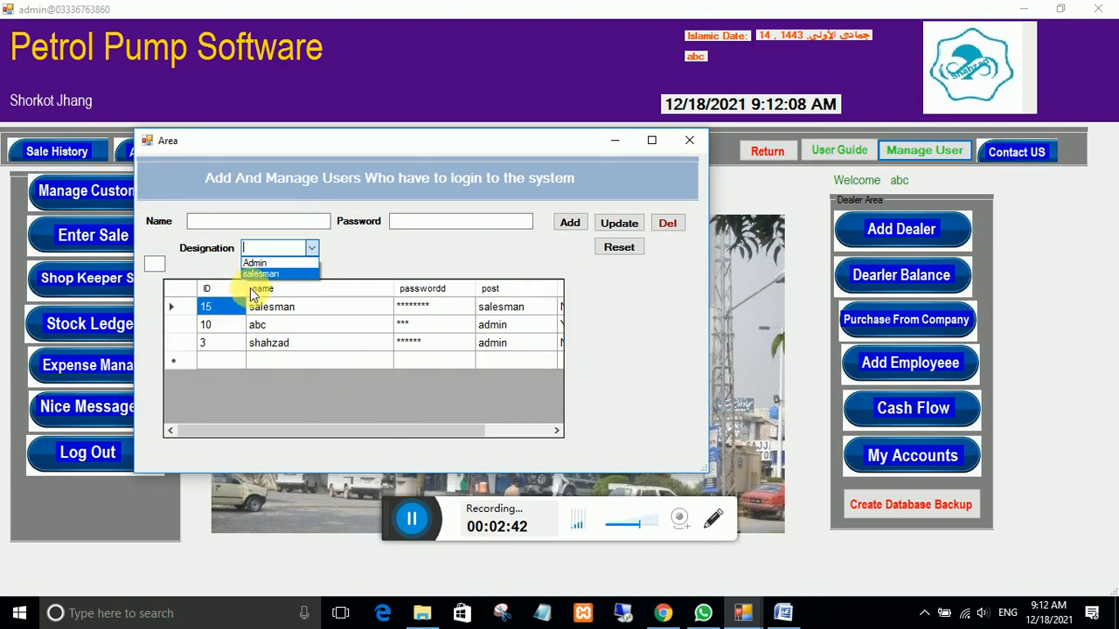
left_click(687, 149)
left_click(688, 146)
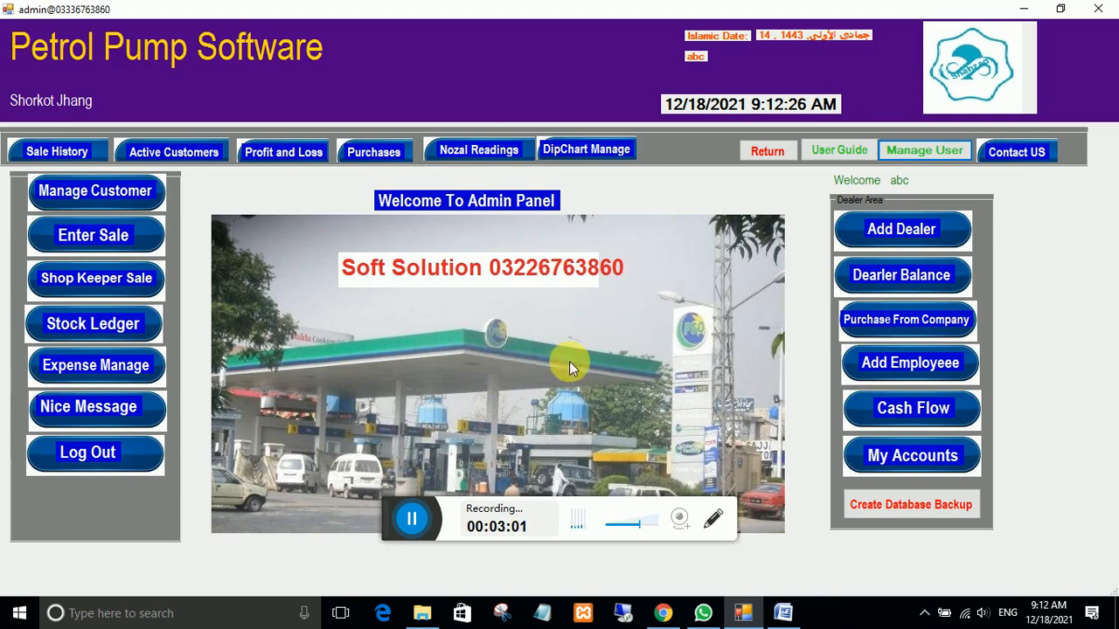
left_click(930, 151)
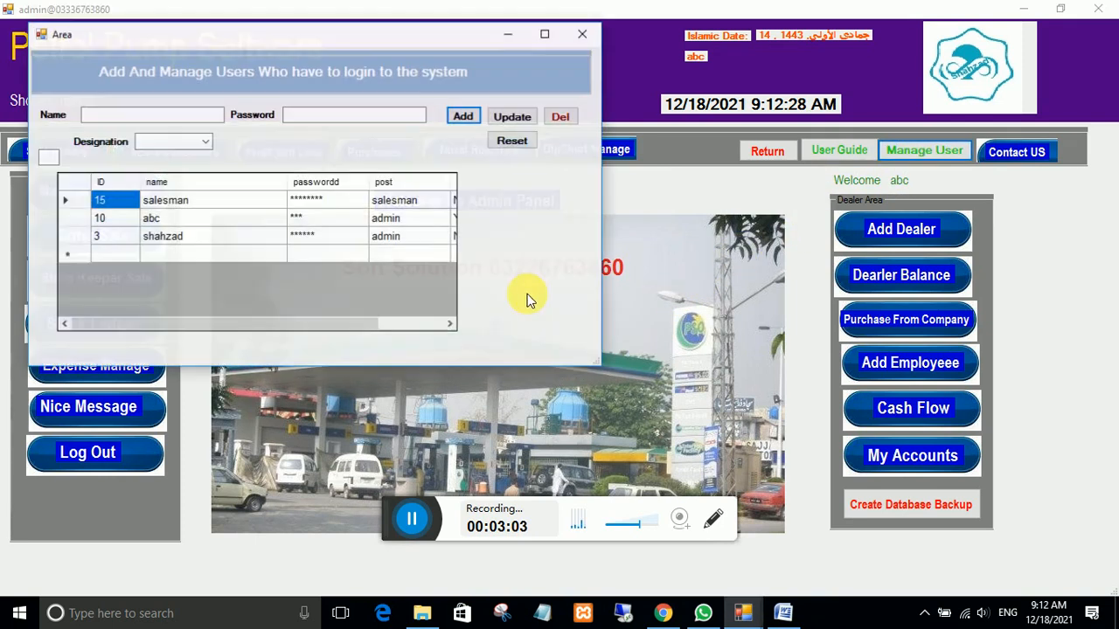
left_click(583, 34)
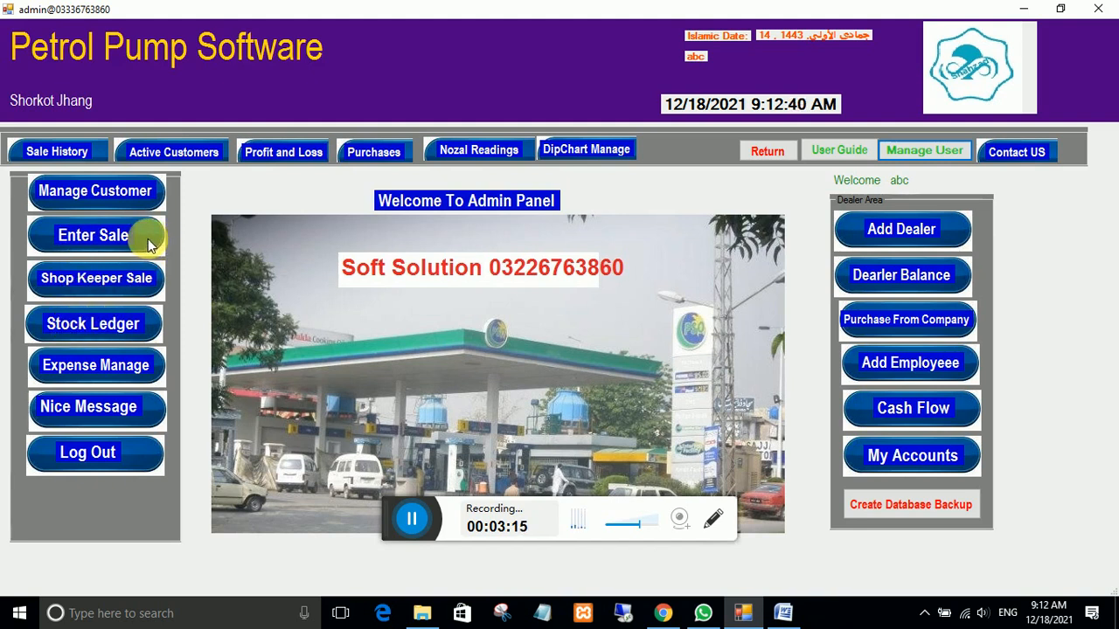
Start a new stock item in the Stock Ledger with product description Petrol, purchase price 0 and type Petrol.
left_click(91, 325)
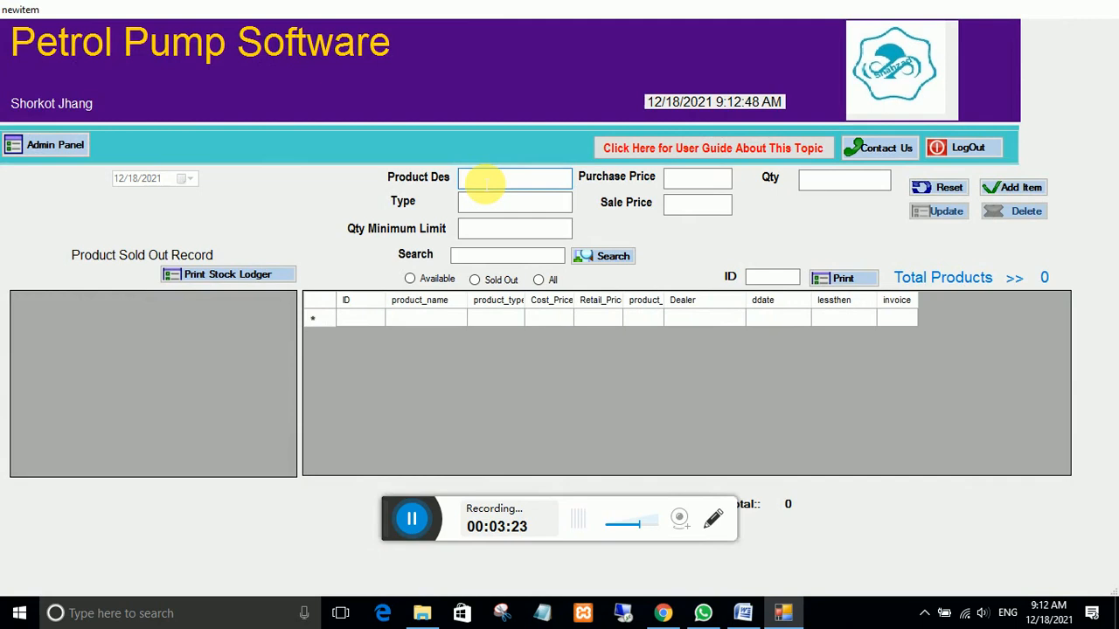
type("Petrol")
left_click(697, 180)
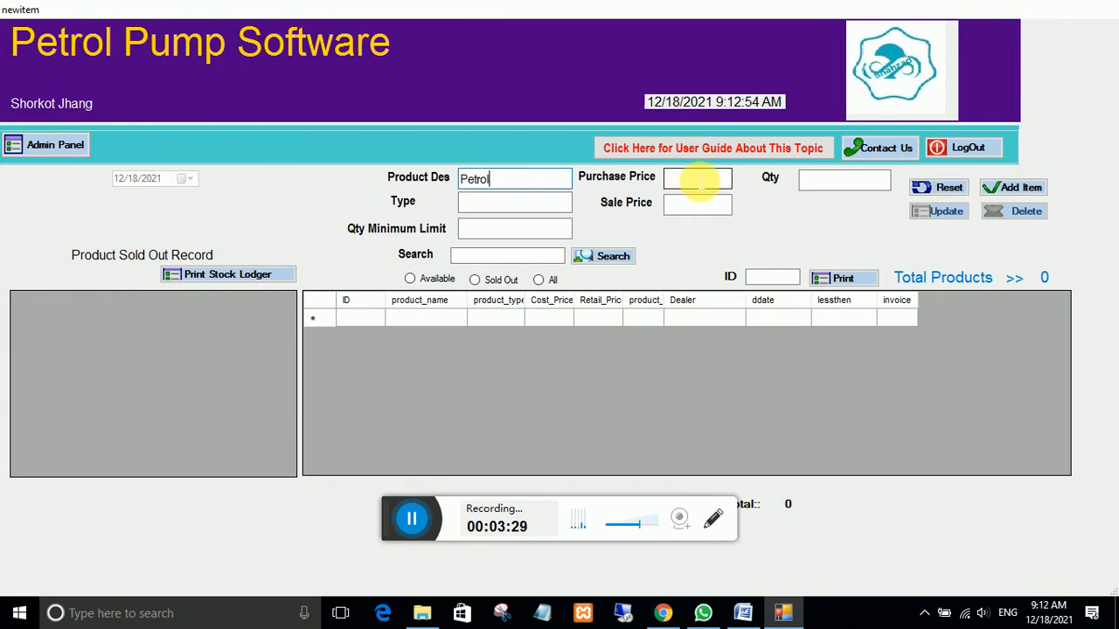
left_click(699, 181)
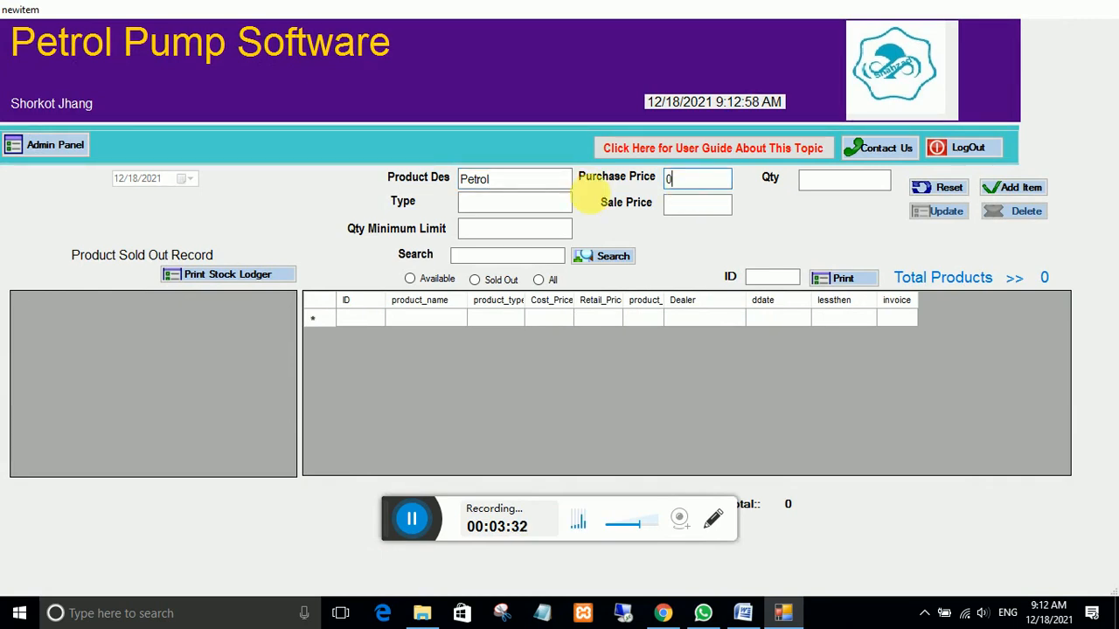
left_click(494, 207)
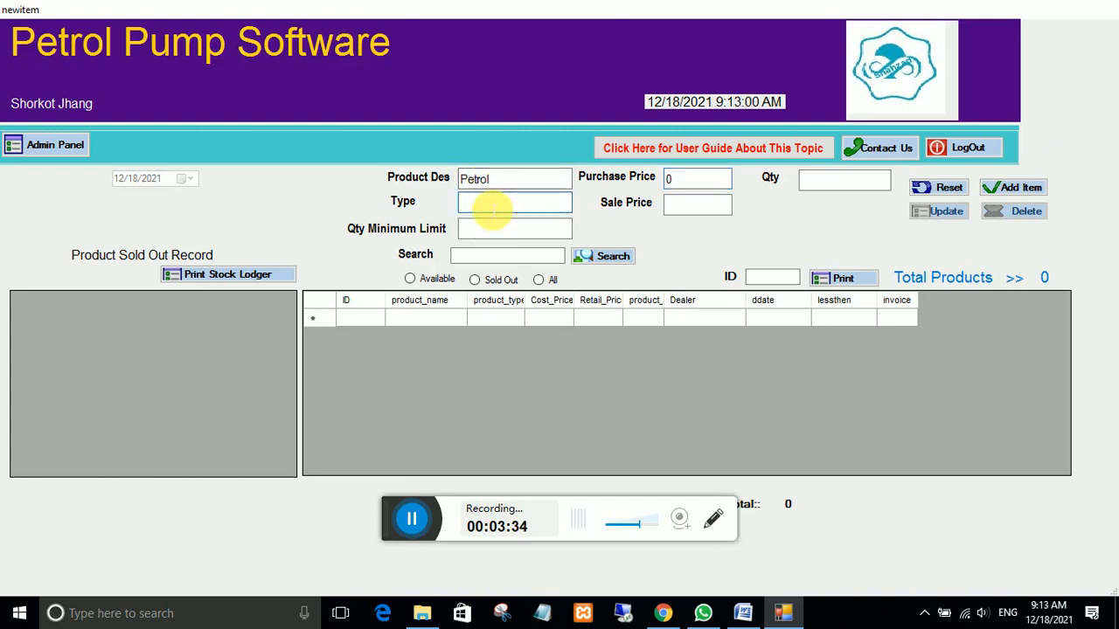
type("Petrol")
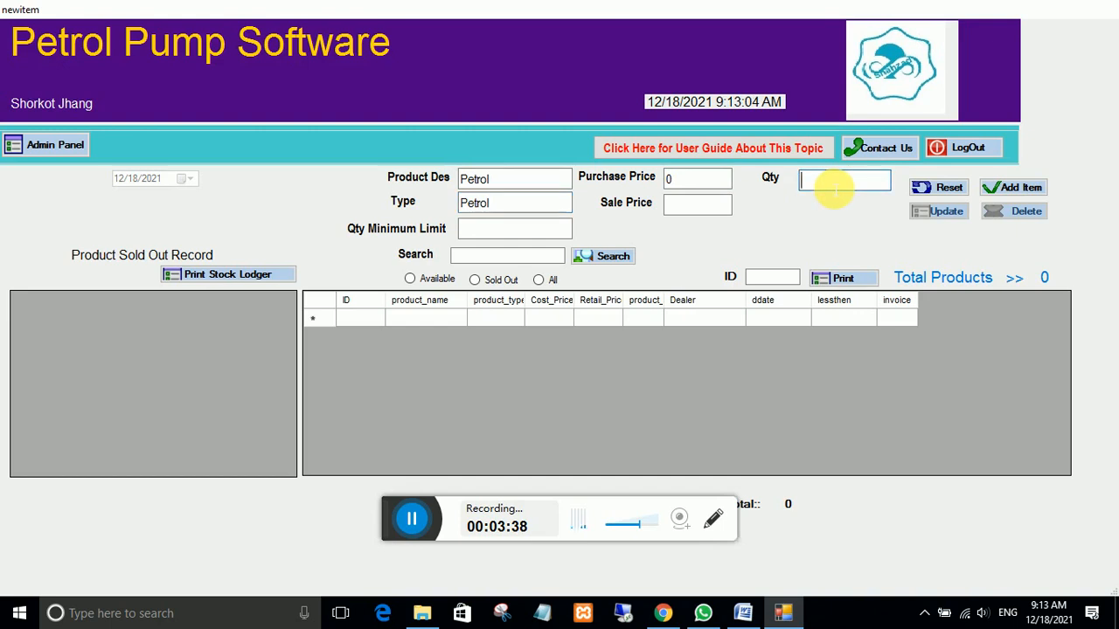
Set the Petrol item's quantity to 0, sale price to 0 and minimum quantity limit to 1000, and save the item.
type("0")
left_click(697, 204)
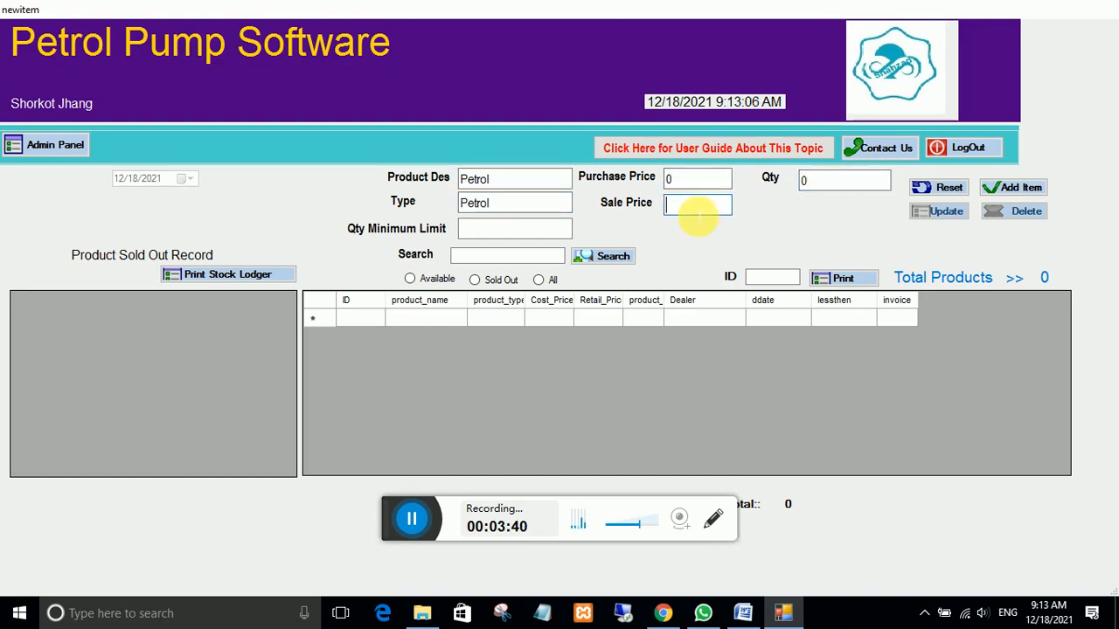
type("0")
left_click(524, 231)
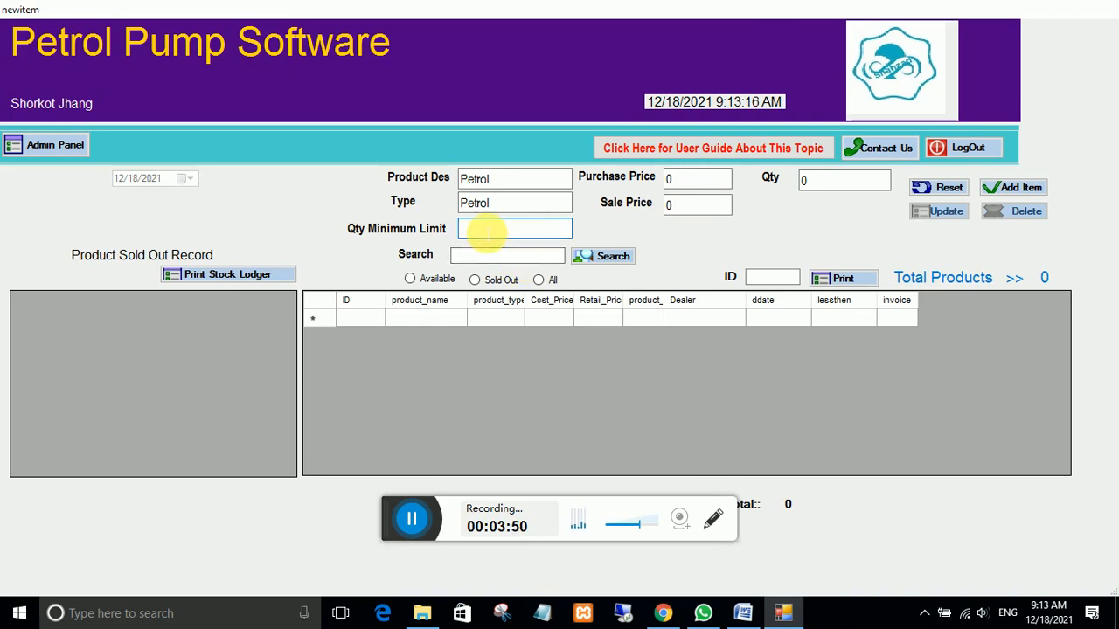
type("1000")
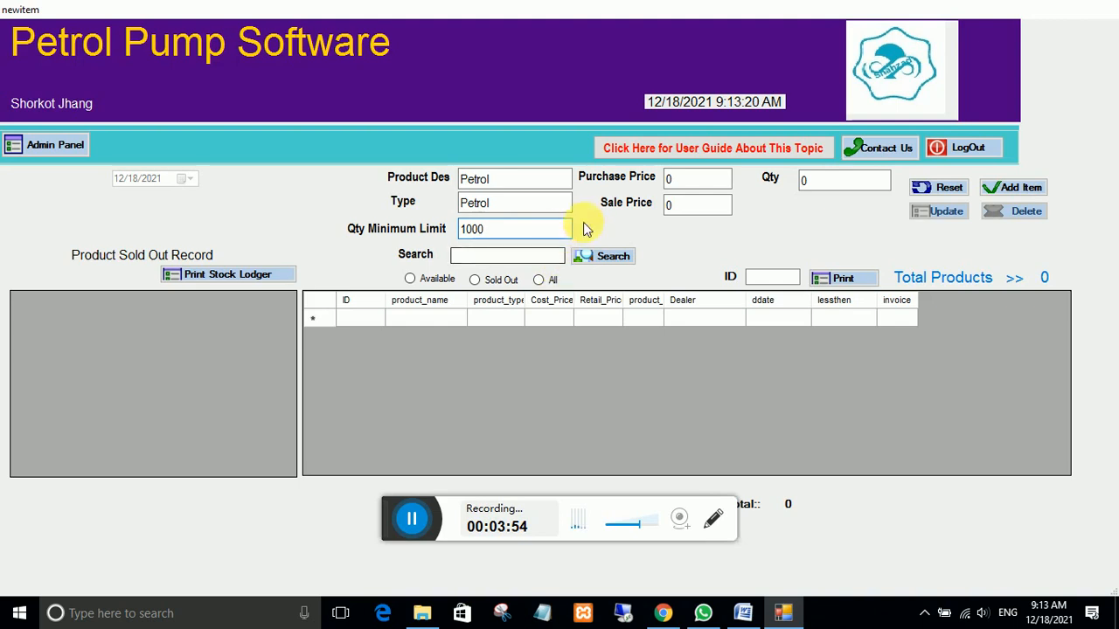
left_click(1016, 190)
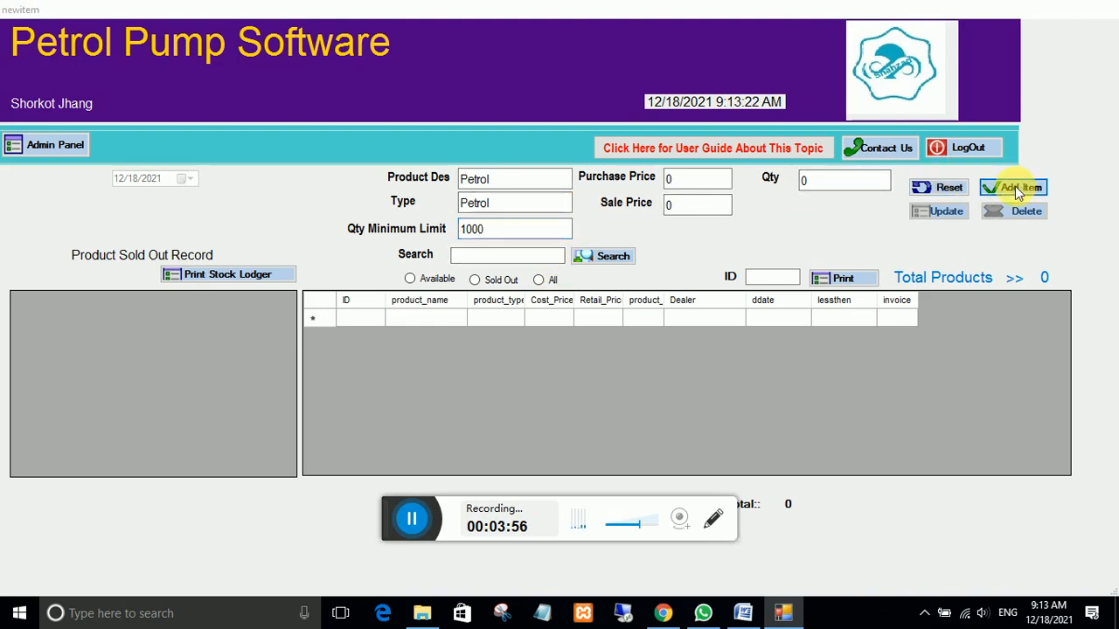
left_click(571, 359)
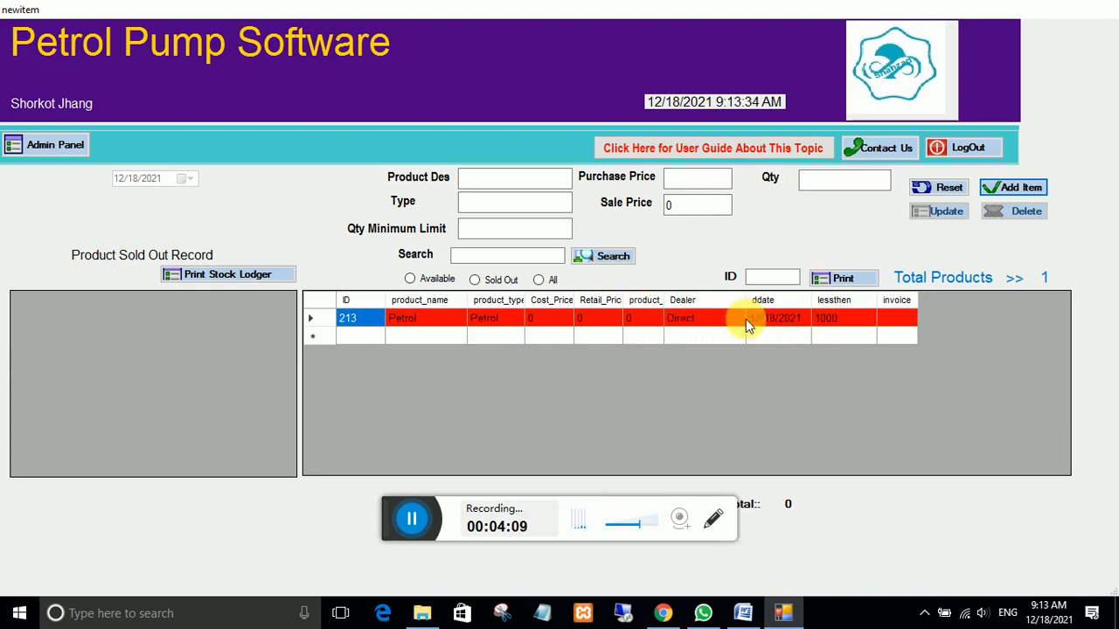
Fill in a second stock item with product description Diesel, type Diesel and a minimum quantity limit of 1500.
left_click(511, 180)
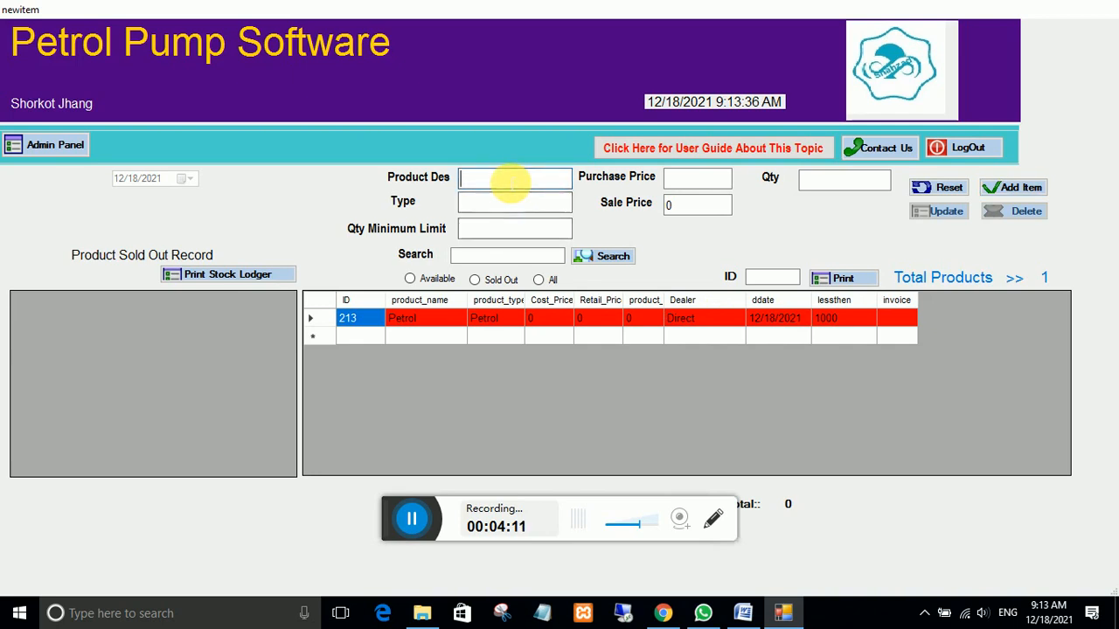
type("Diesel")
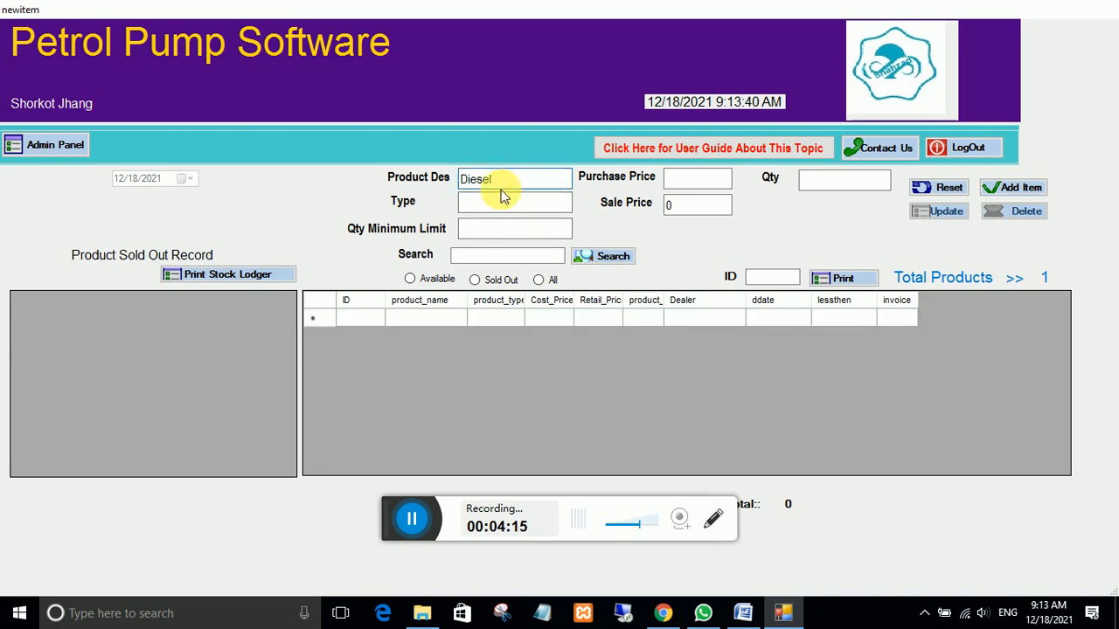
left_click_drag(499, 180, 363, 181)
key("ctrl+c")
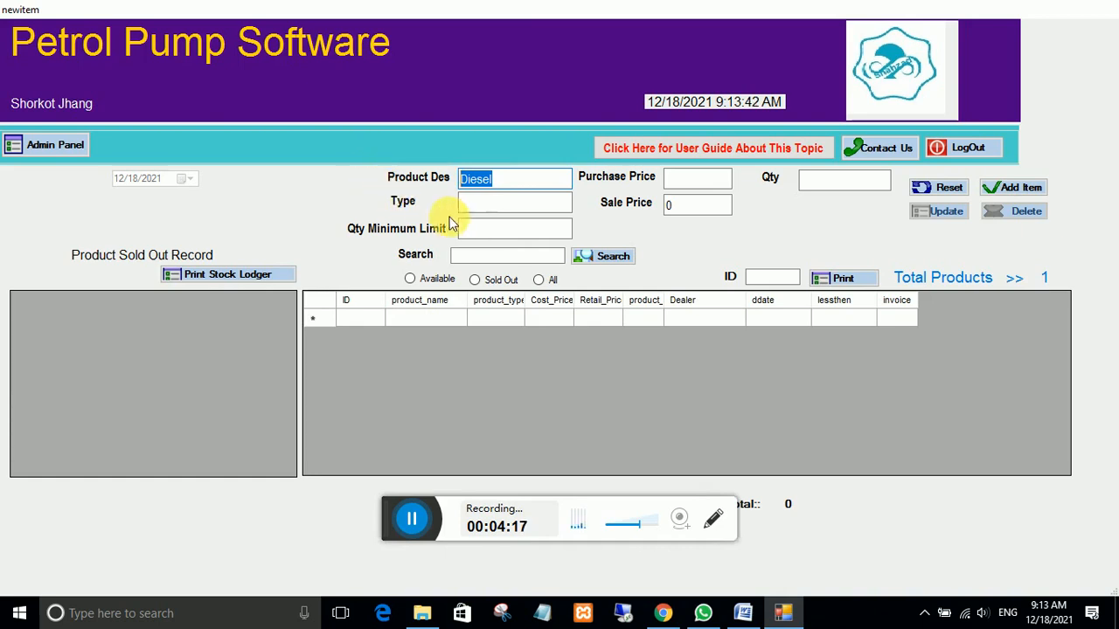
left_click(498, 208)
key("ctrl+v")
left_click(491, 229)
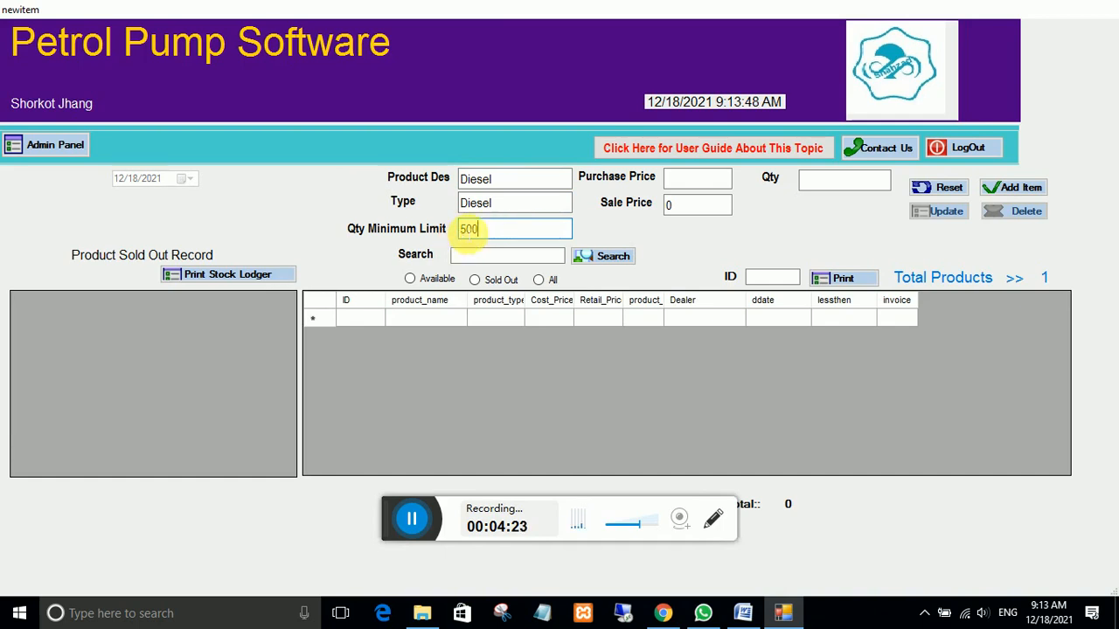
Set the Diesel item's purchase price and quantity to 0, and save it to the stock ledger.
left_click(700, 180)
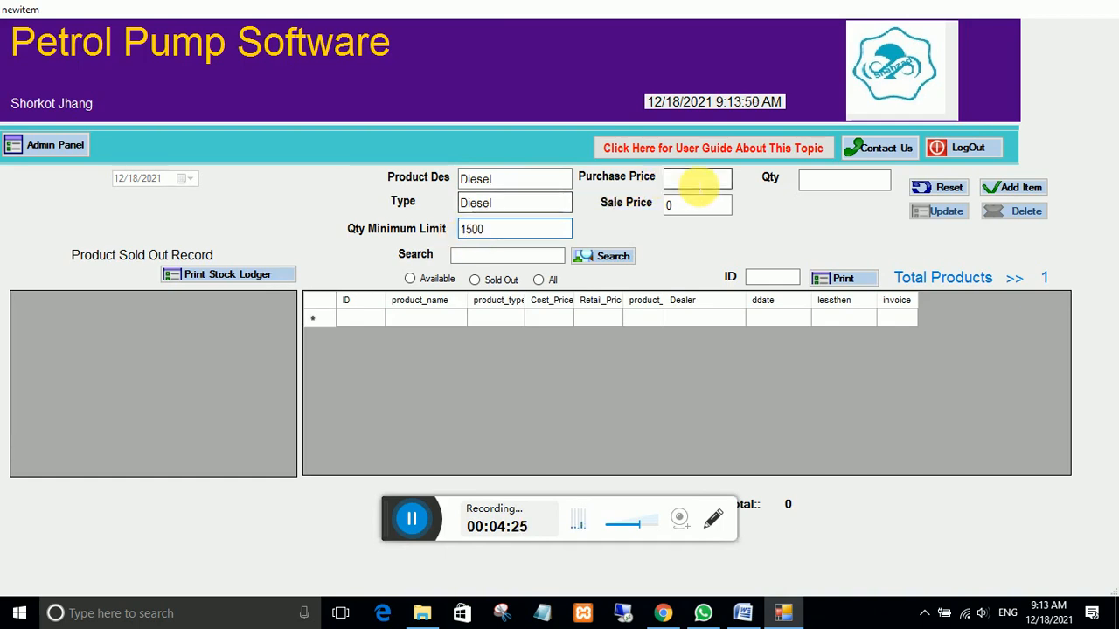
type("0")
left_click(837, 181)
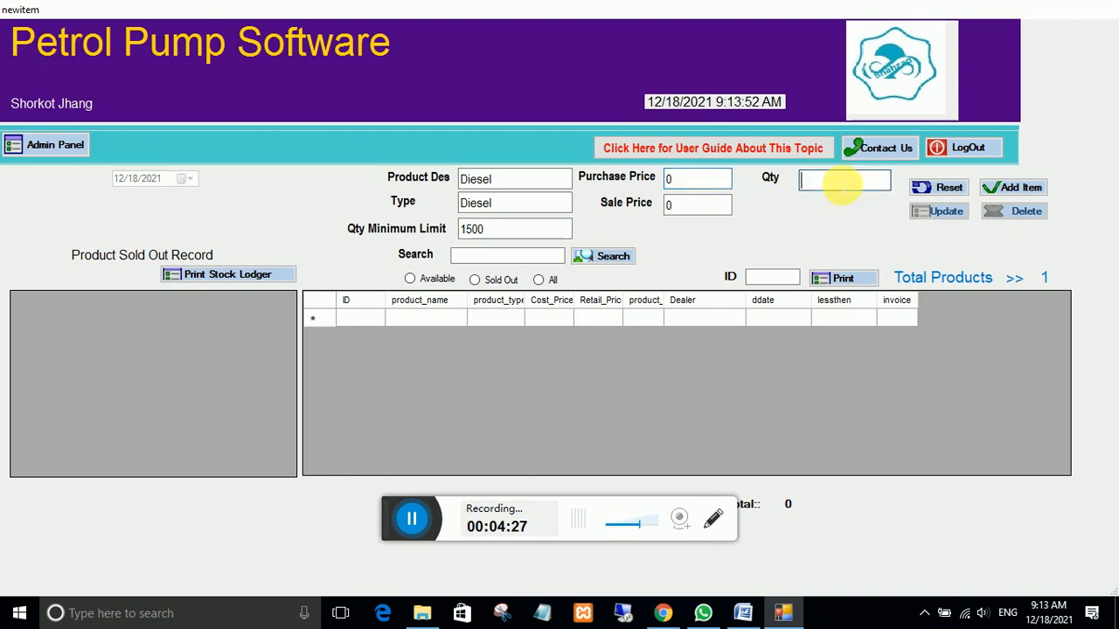
left_click(1005, 187)
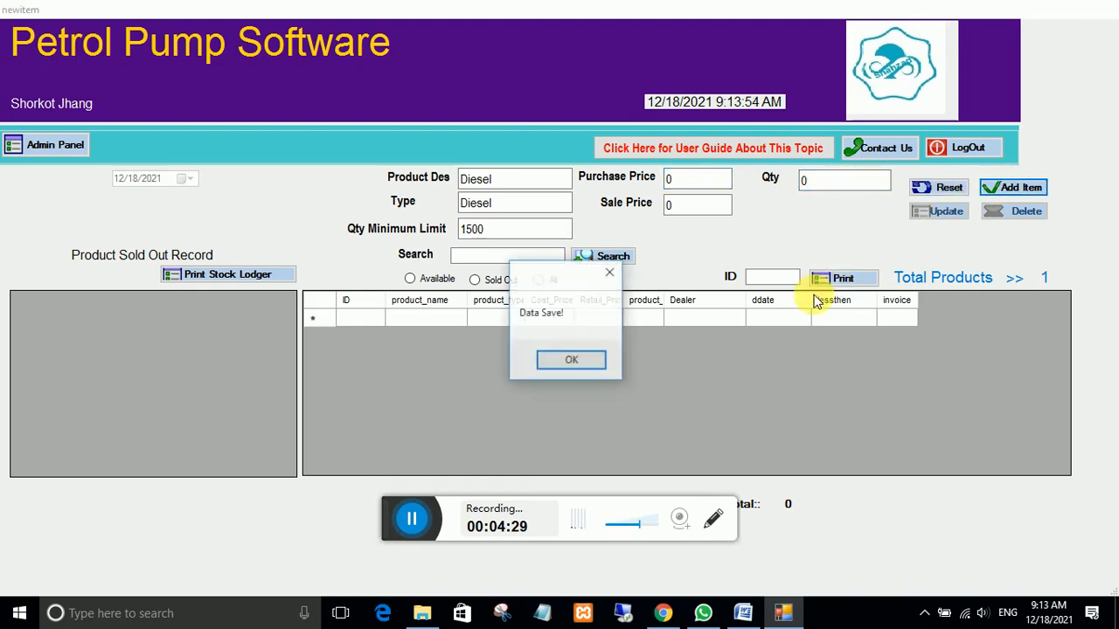
left_click(576, 362)
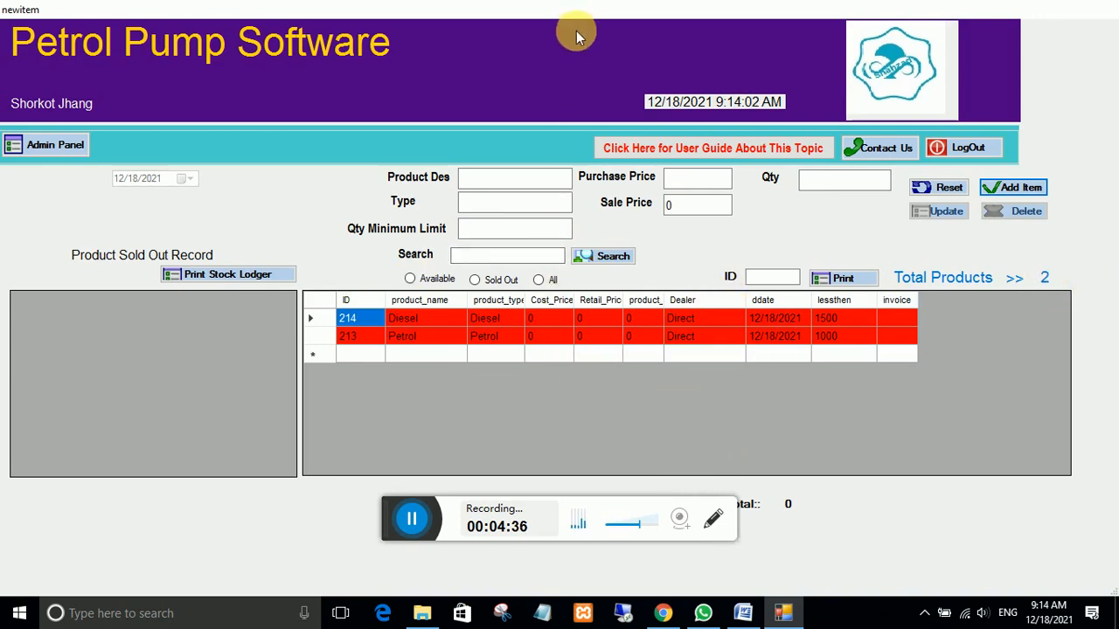
left_click_drag(576, 15, 570, 96)
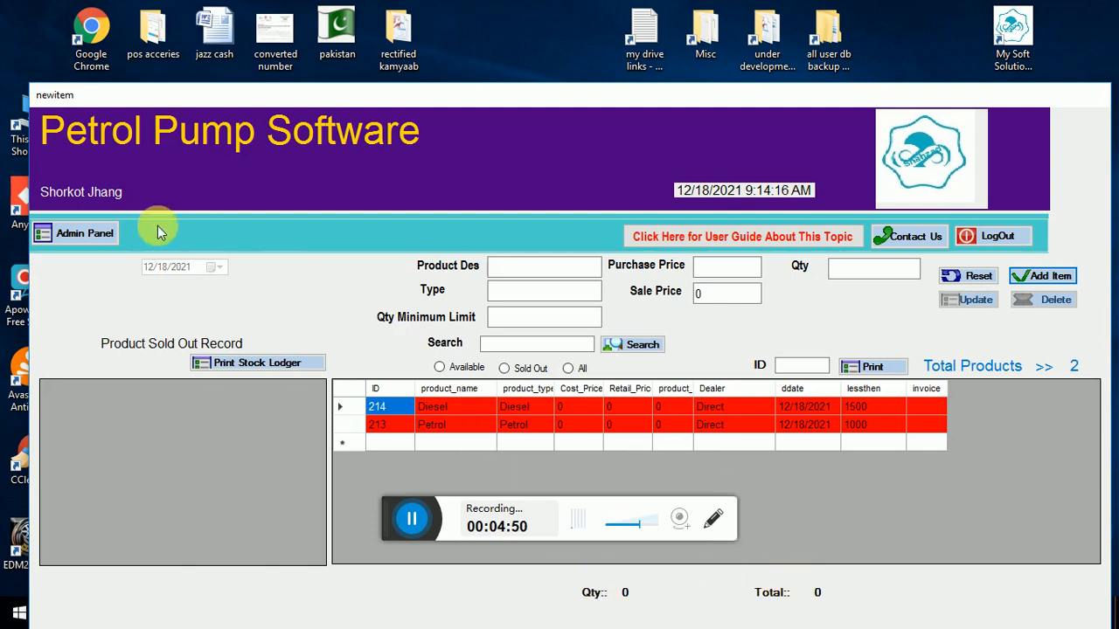
double_click(391, 90)
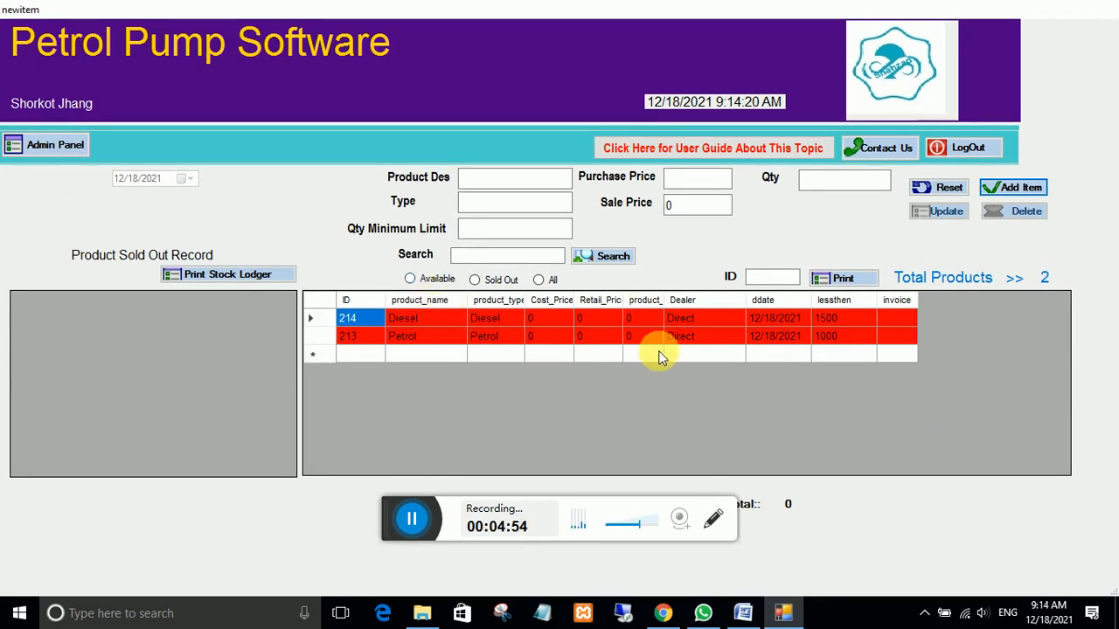
Return to the admin panel and start a new dealer record with the account number, the dealer's name and company PSO.
left_click(41, 145)
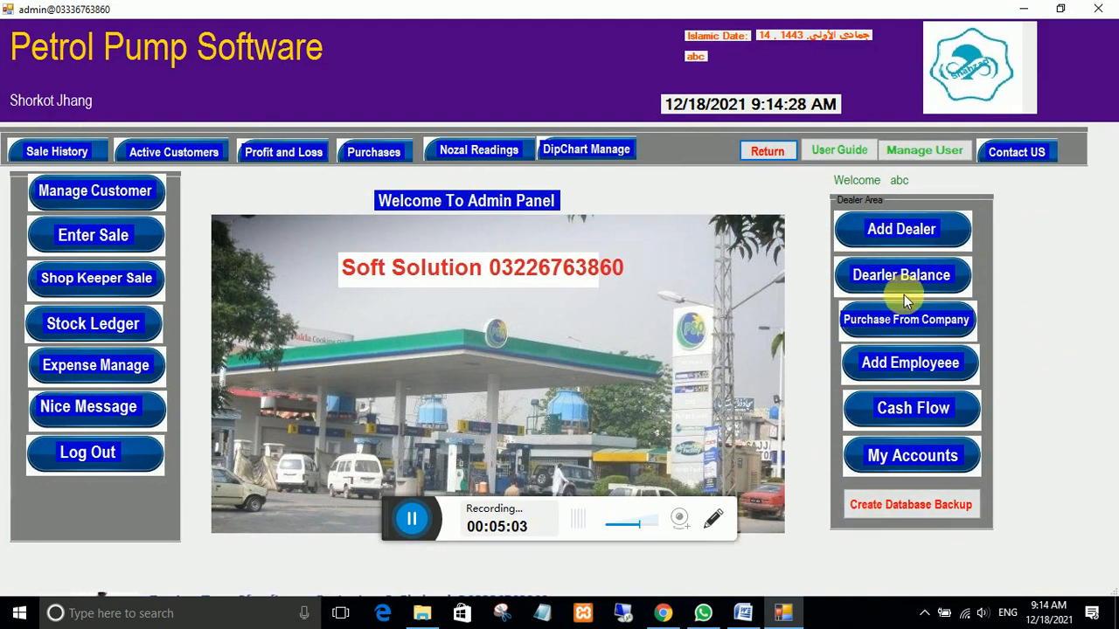
left_click(891, 229)
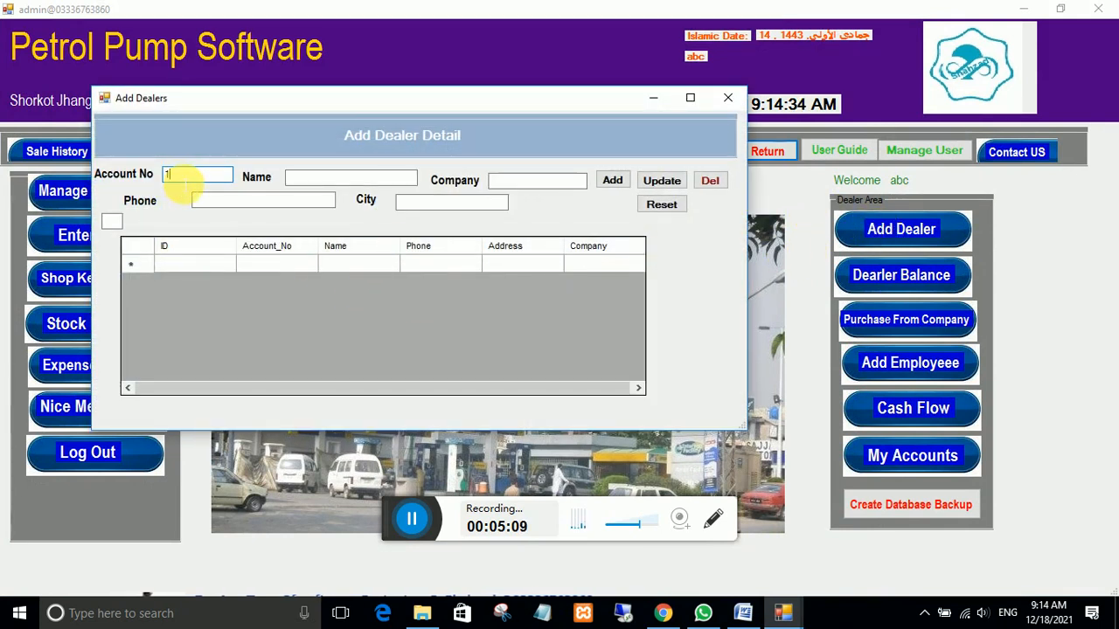
left_click(320, 180)
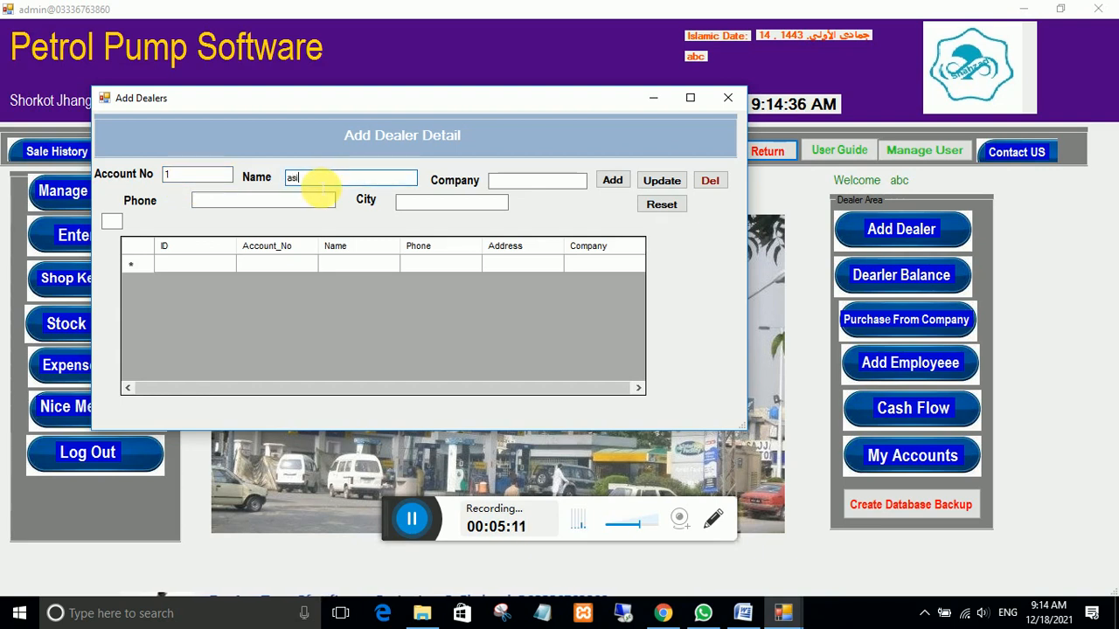
type("asif pso")
left_click(542, 181)
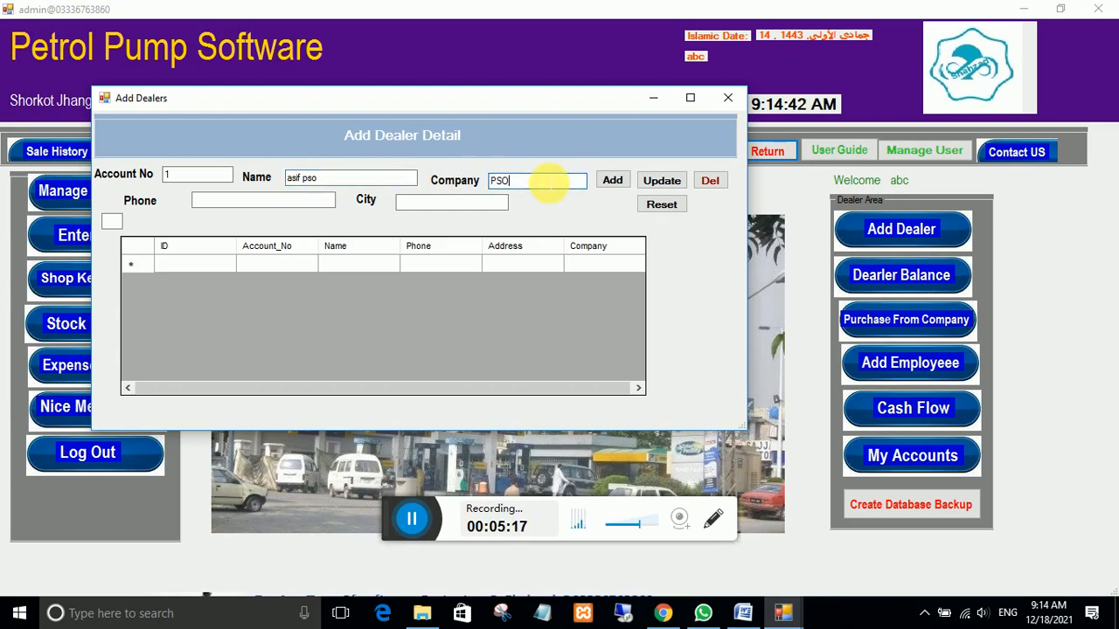
type("PSO")
Enter the dealer's phone number and the city Karachi, save the dealer record, and close the dealer form.
left_click(231, 206)
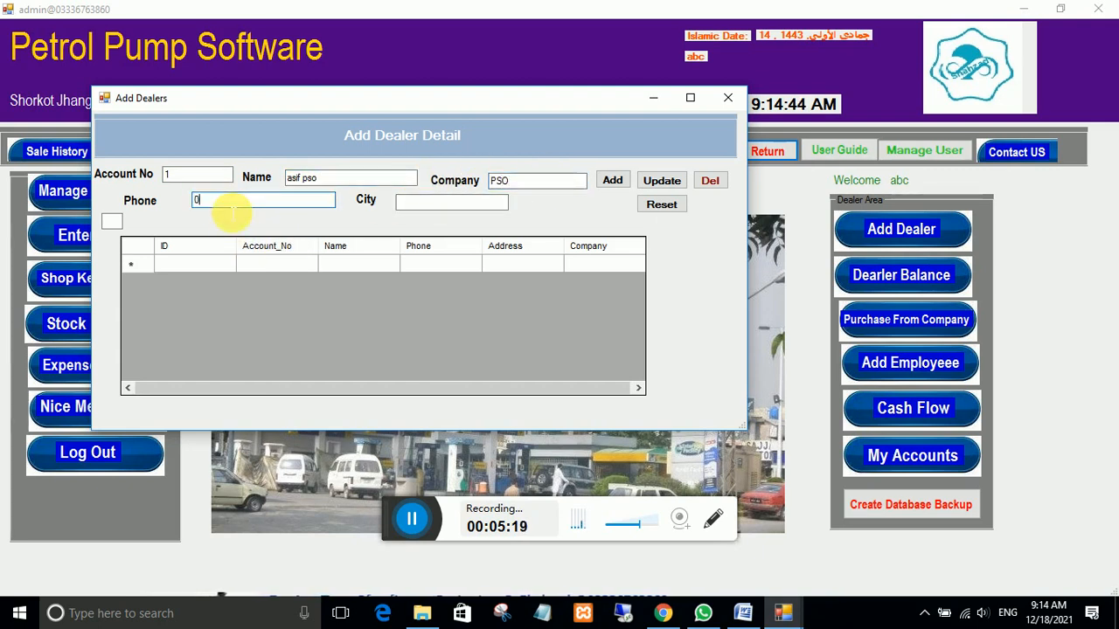
type("00")
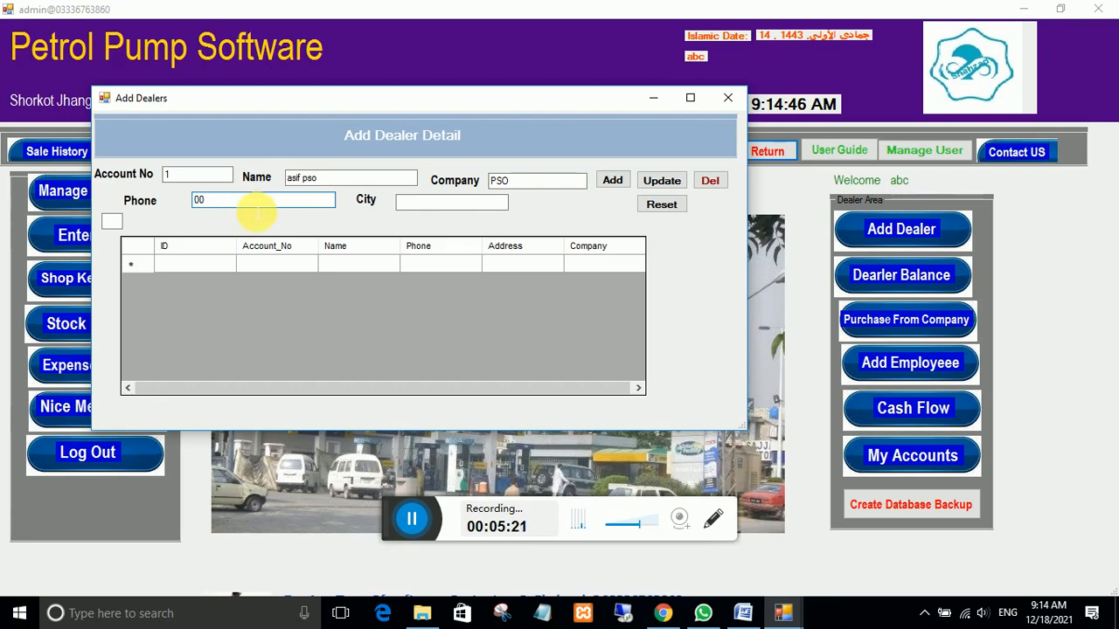
left_click(443, 203)
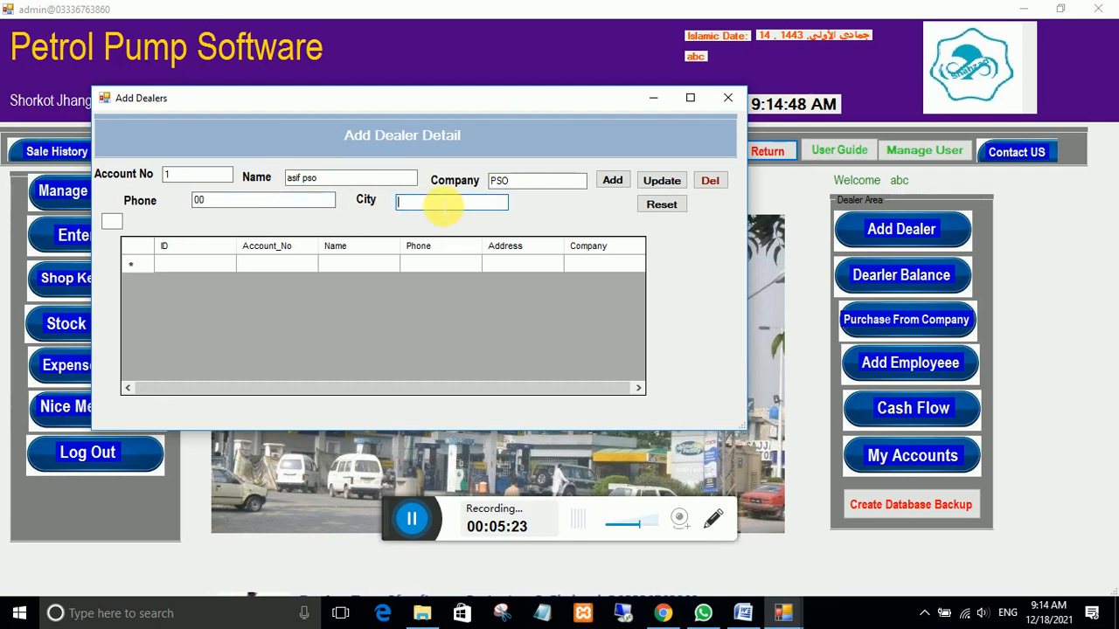
type("Karachi")
left_click(611, 180)
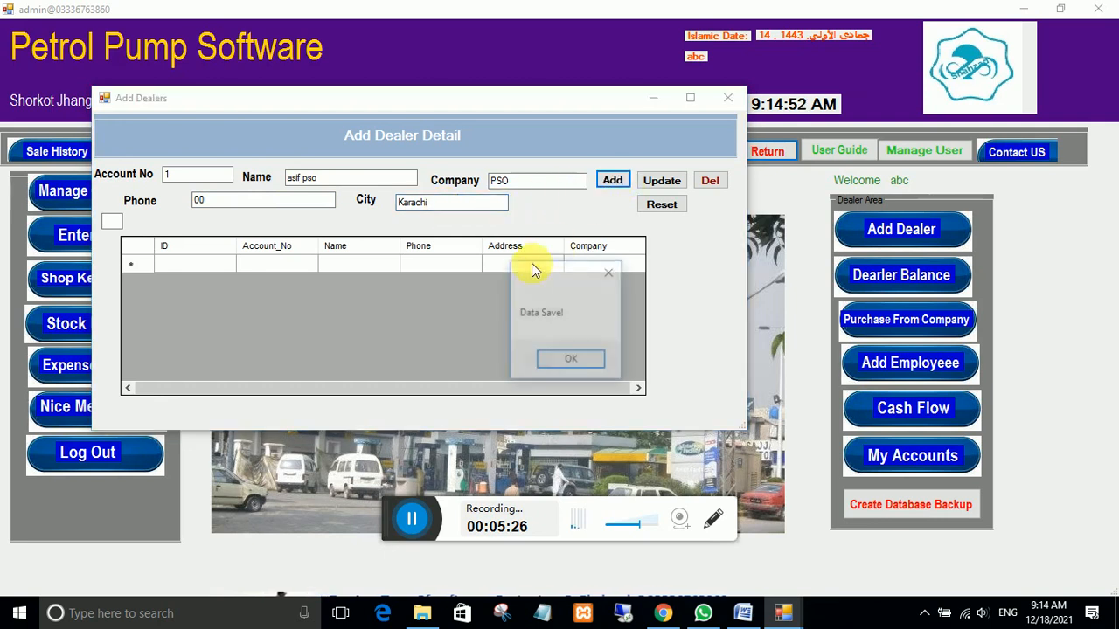
left_click(568, 366)
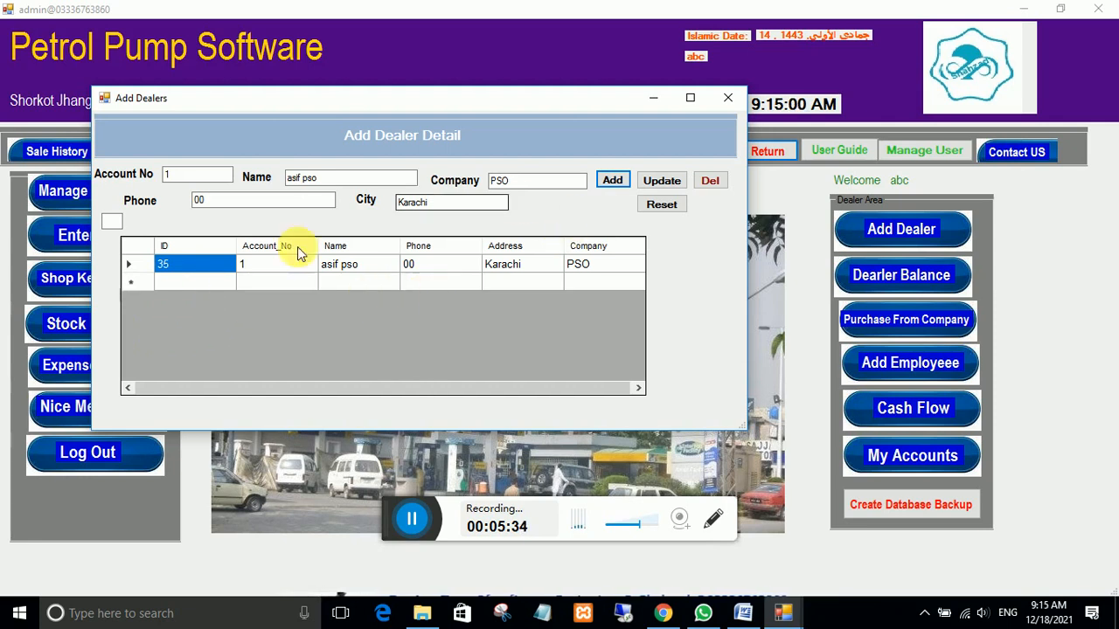
left_click(727, 98)
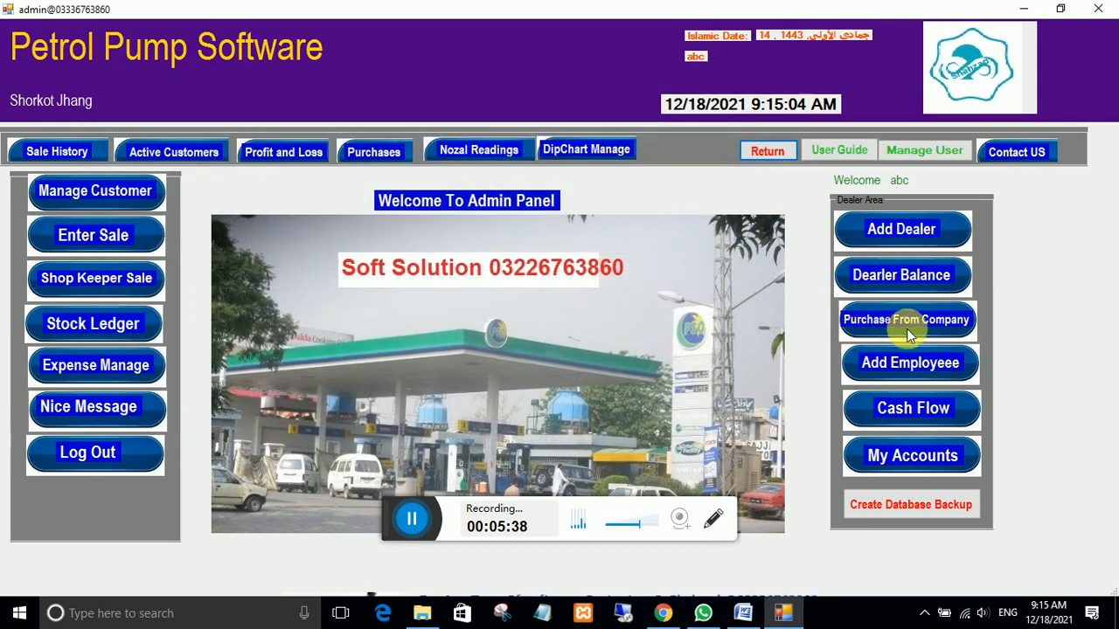
Start a purchase from company entry with the registered PSO dealer and Petrol as the product.
left_click(894, 319)
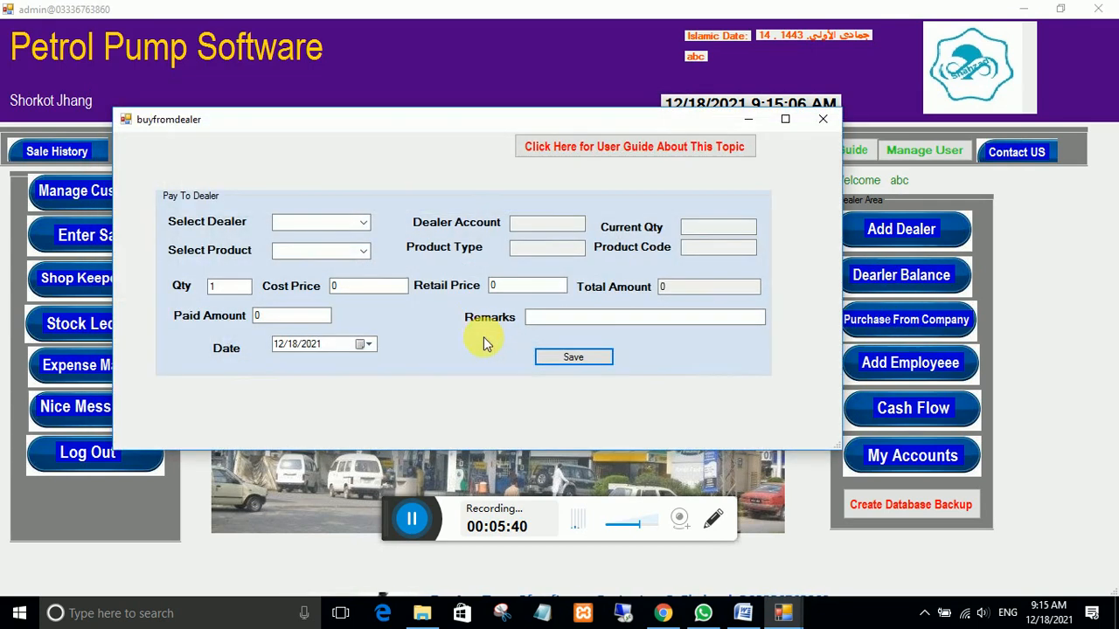
left_click(368, 226)
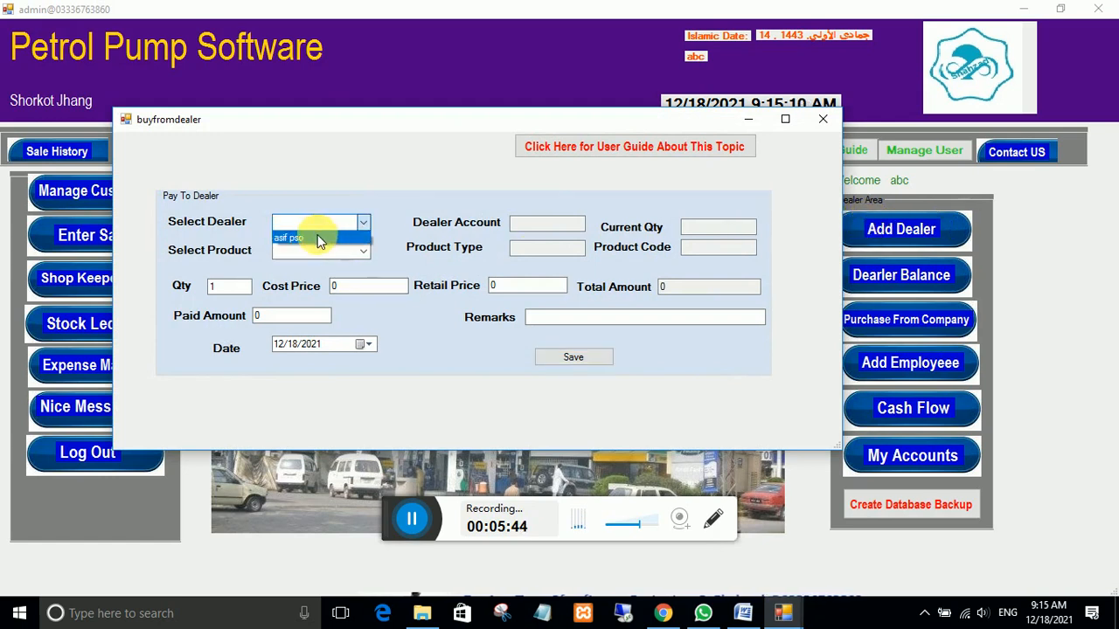
left_click(317, 234)
left_click(367, 252)
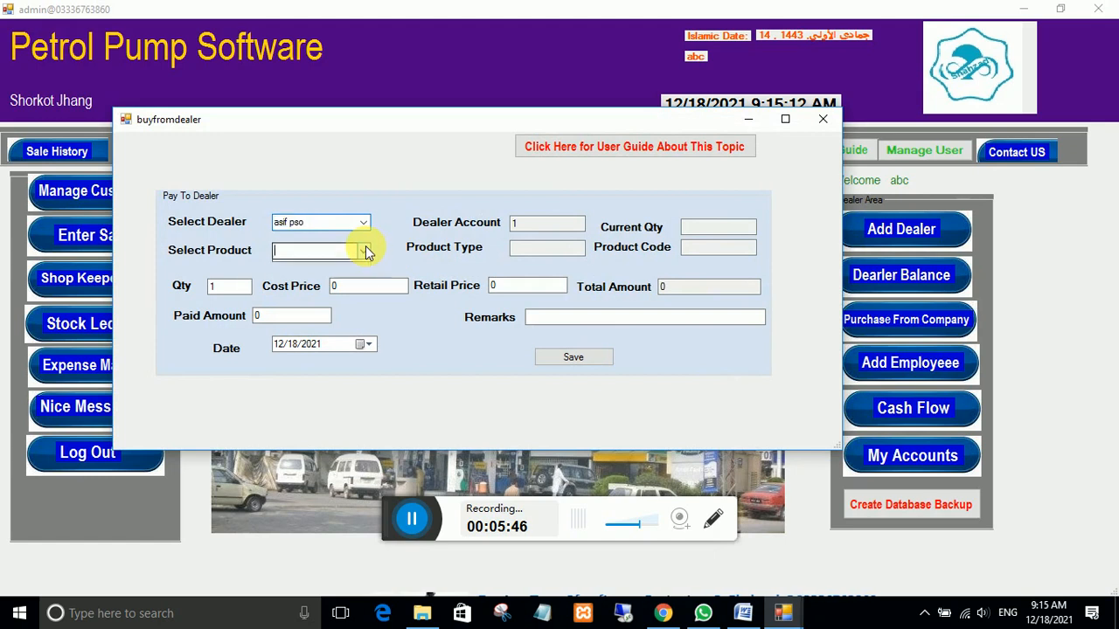
left_click(365, 252)
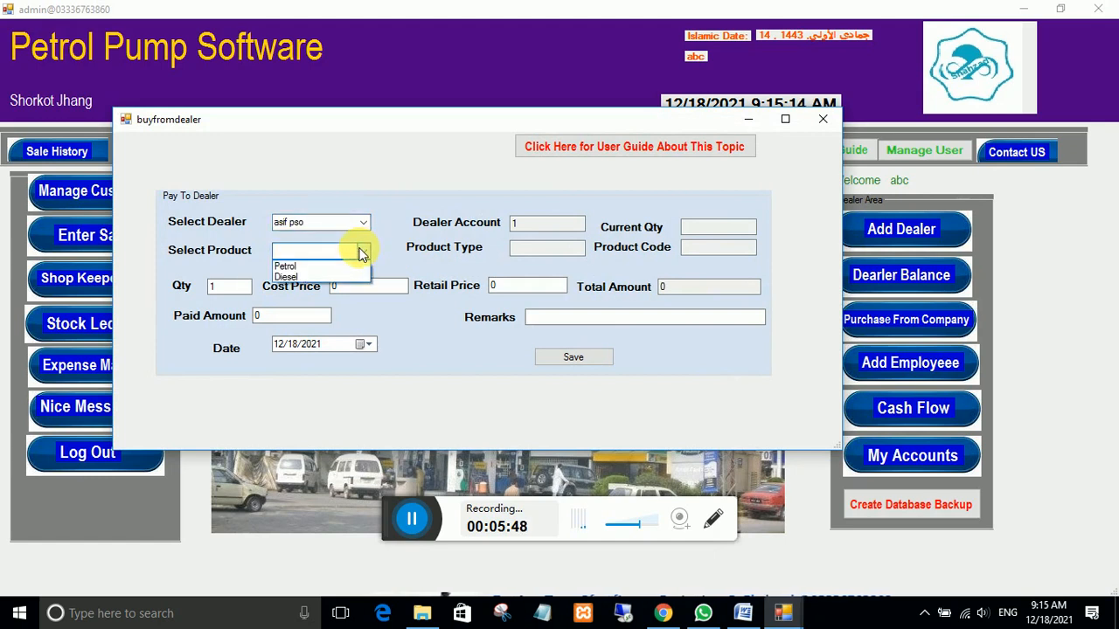
left_click(301, 267)
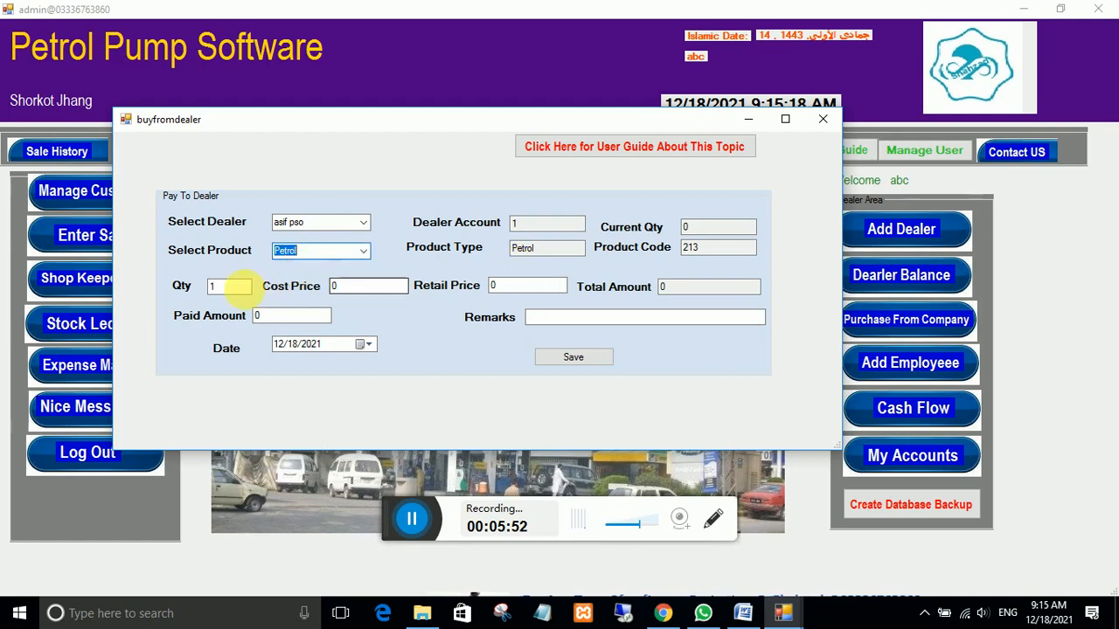
Set the Petrol purchase quantity to 1500, the cost price to 140.5 and the retail price to 142.5.
left_click_drag(230, 287, 149, 288)
type("1500")
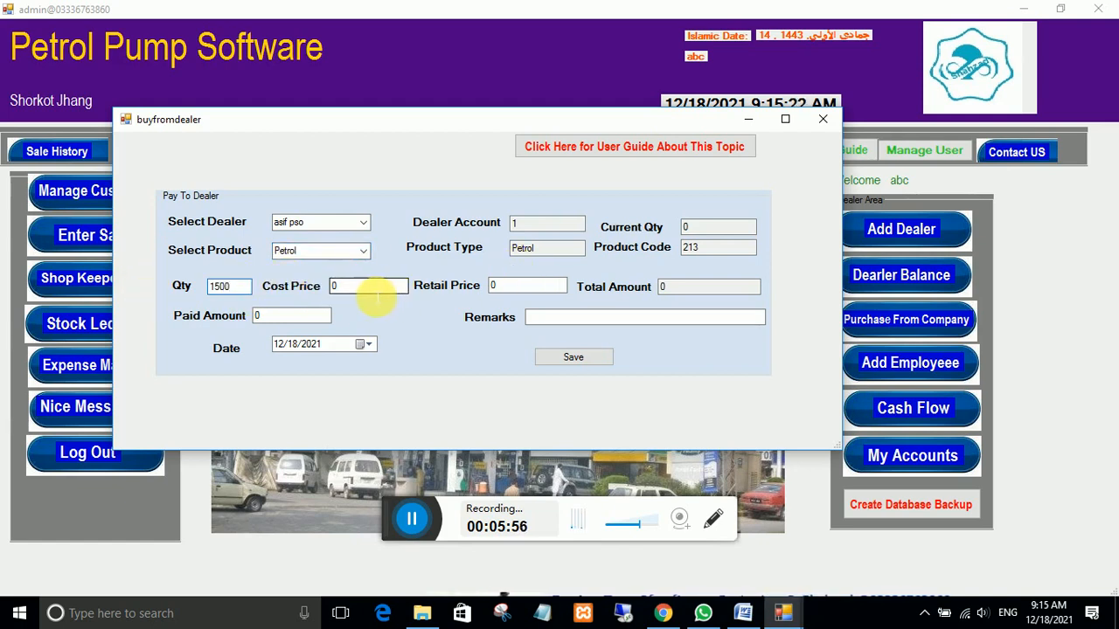
left_click(333, 287)
type("14")
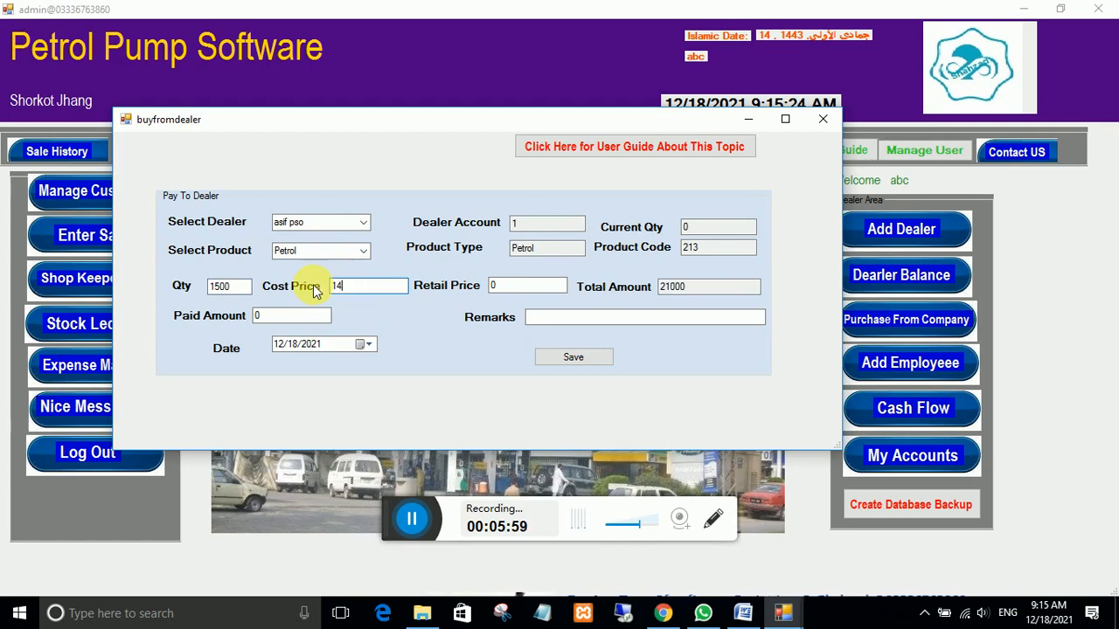
type("0.5")
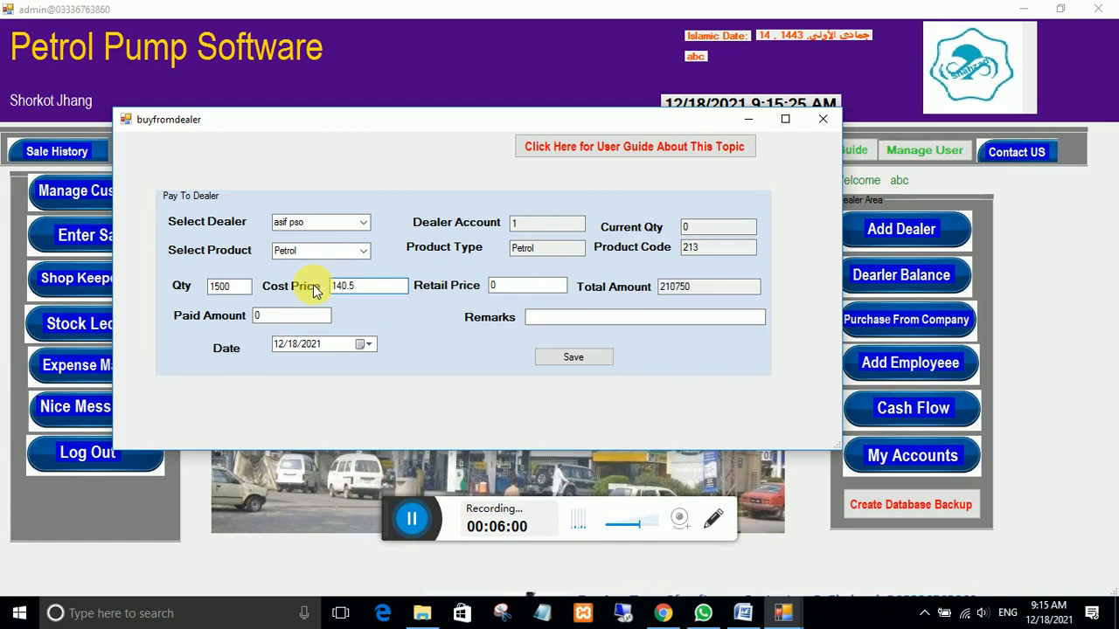
left_click(496, 286)
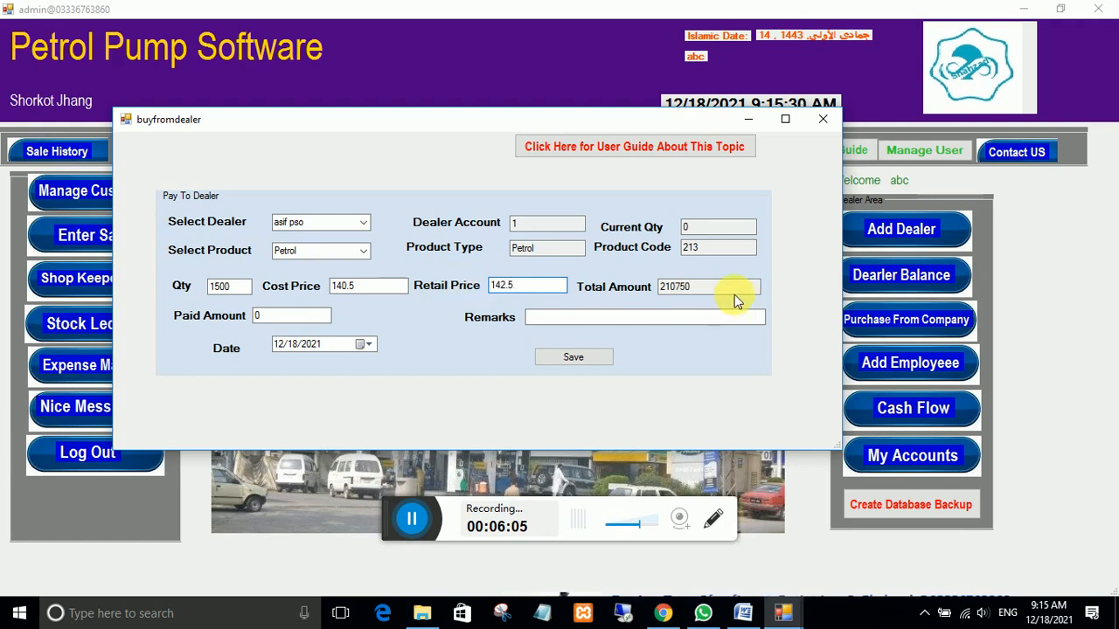
left_click_drag(727, 291, 651, 299)
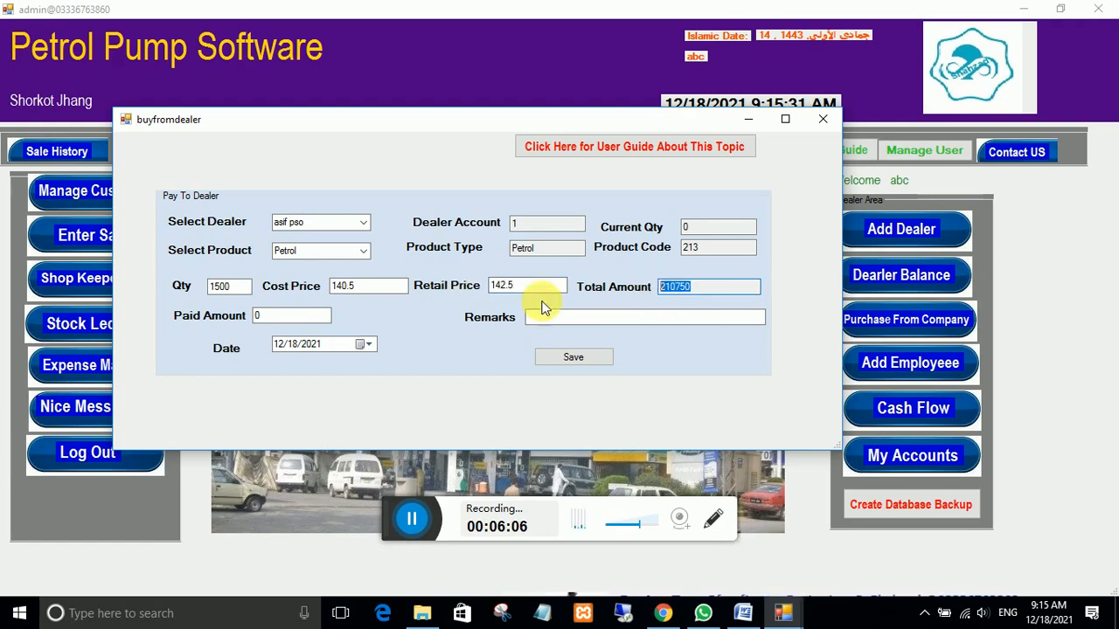
Enter a paid amount of 100000 with the remark "receive by vehicle no 520", and save the Petrol purchase.
left_click(261, 317)
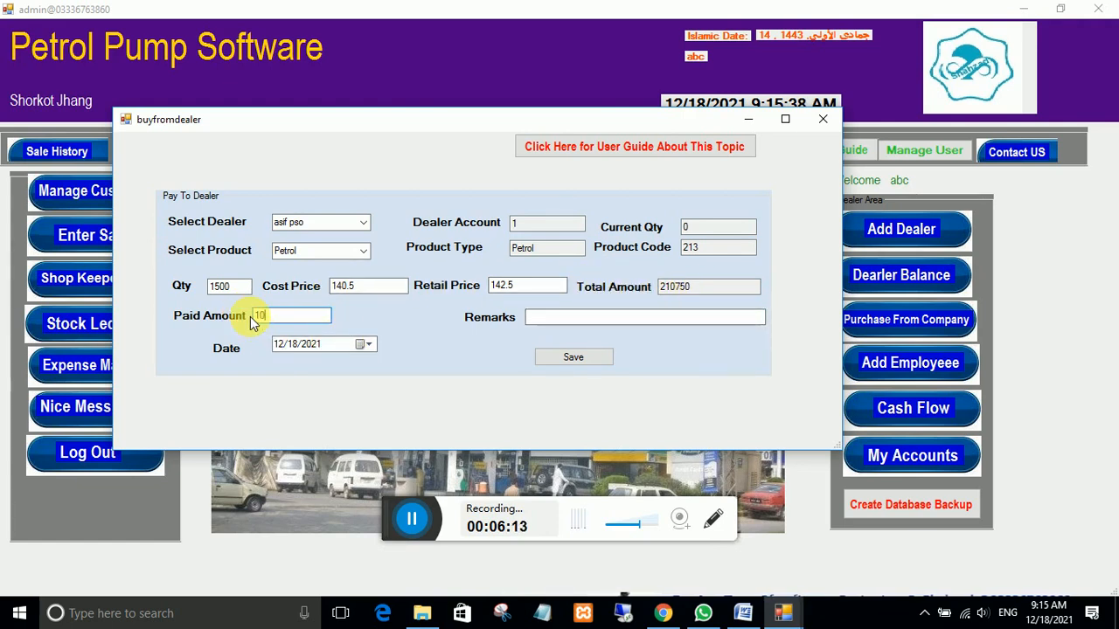
type("100000")
left_click(566, 322)
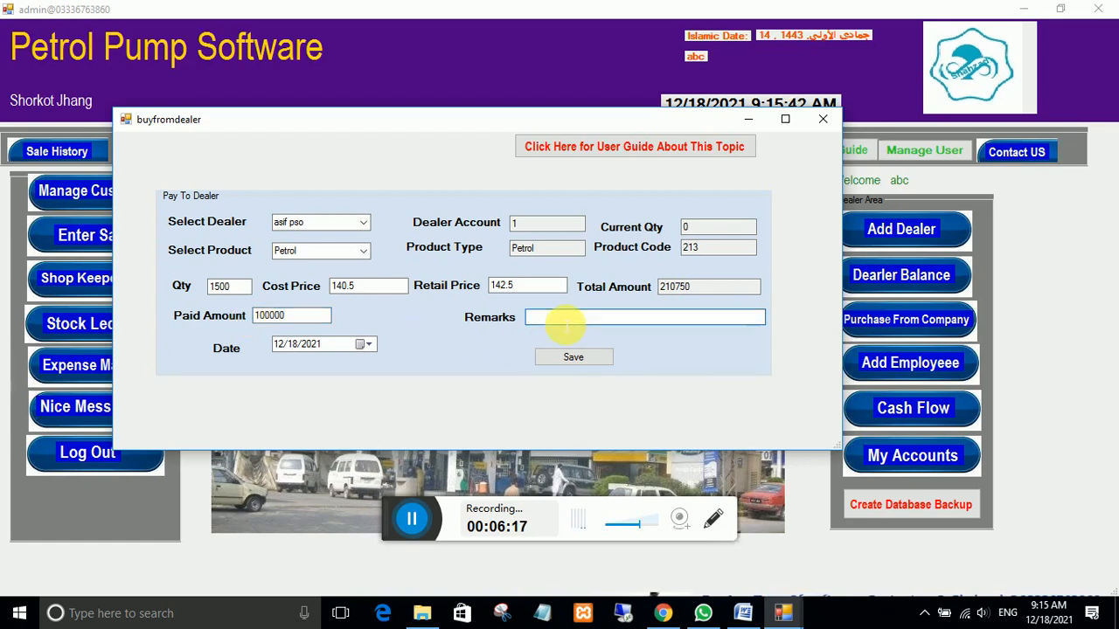
type("receive by ve")
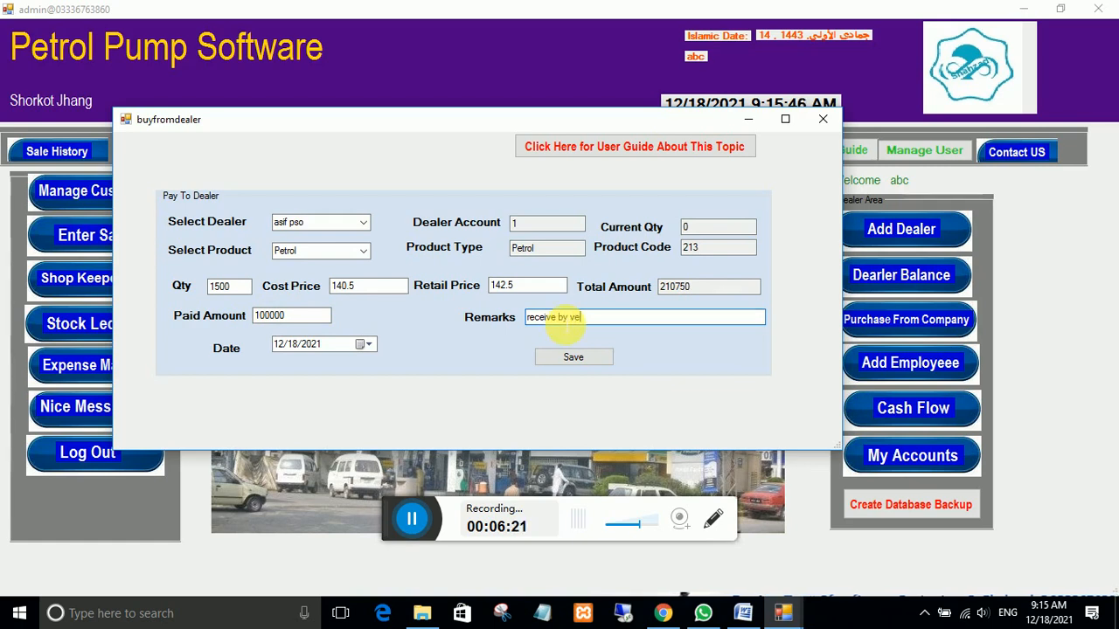
type("hic")
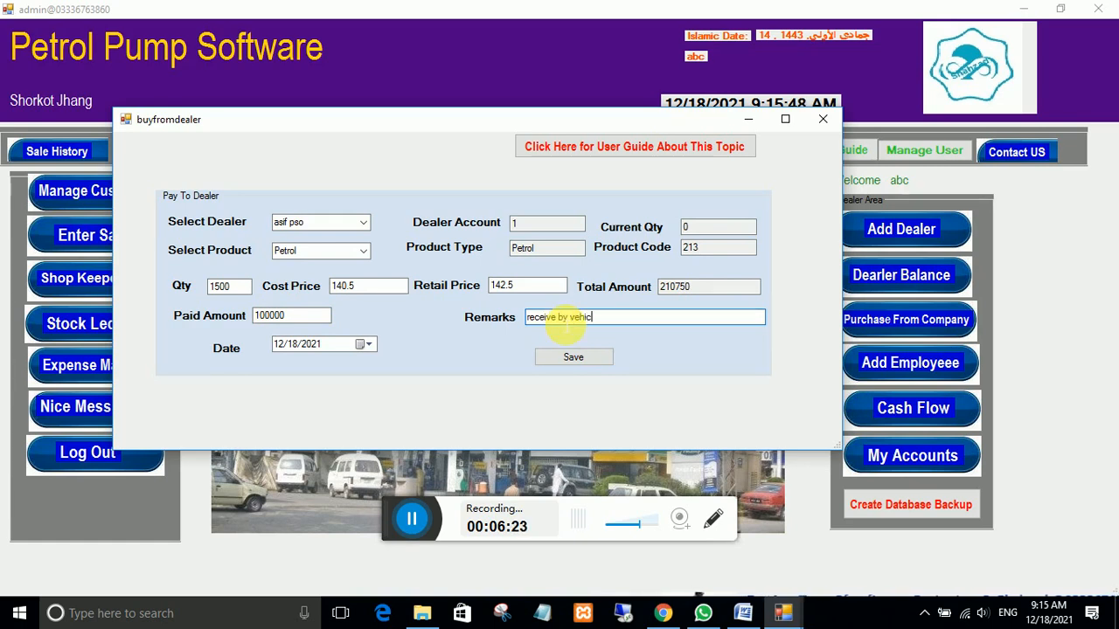
type("le no 520")
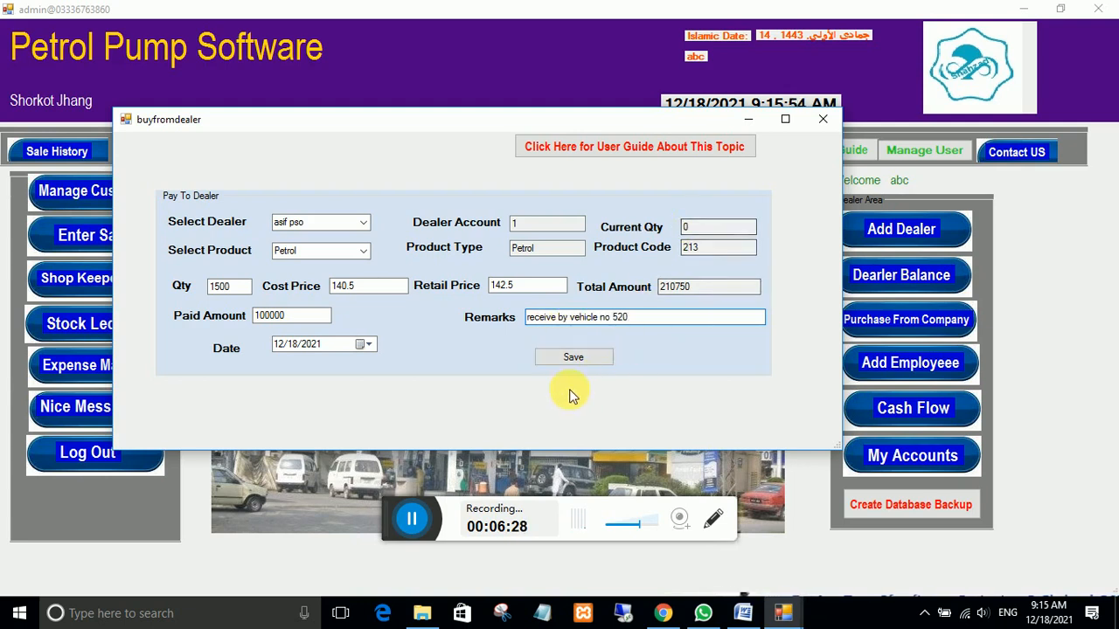
left_click(570, 362)
left_click(581, 365)
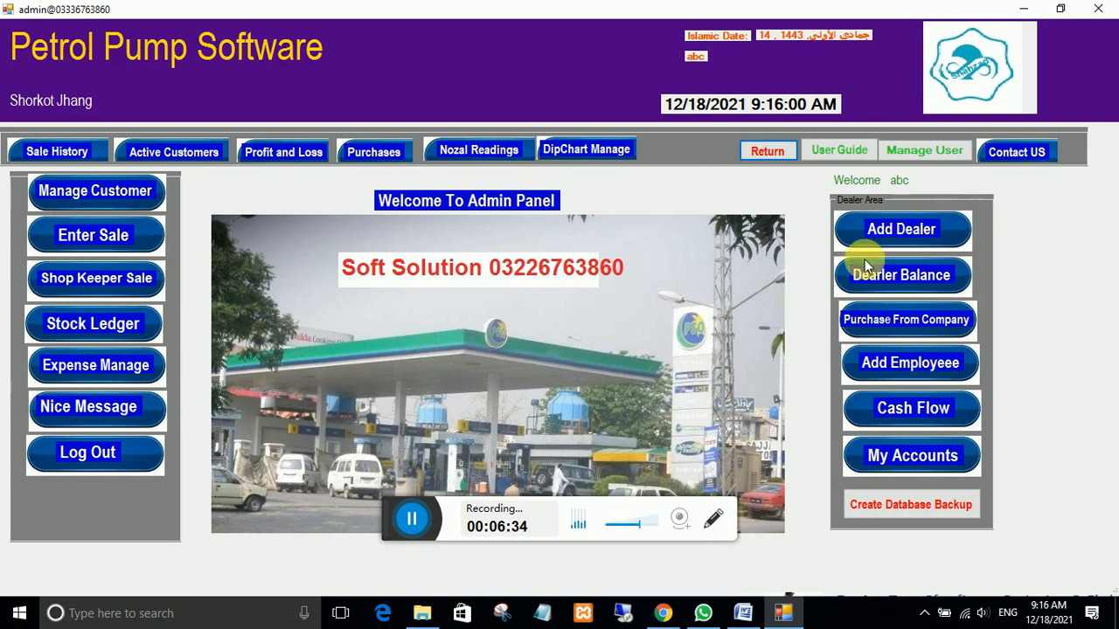
Examine the dealer balance list and its total payable, and look up the PSO dealer's account ledger.
left_click(906, 277)
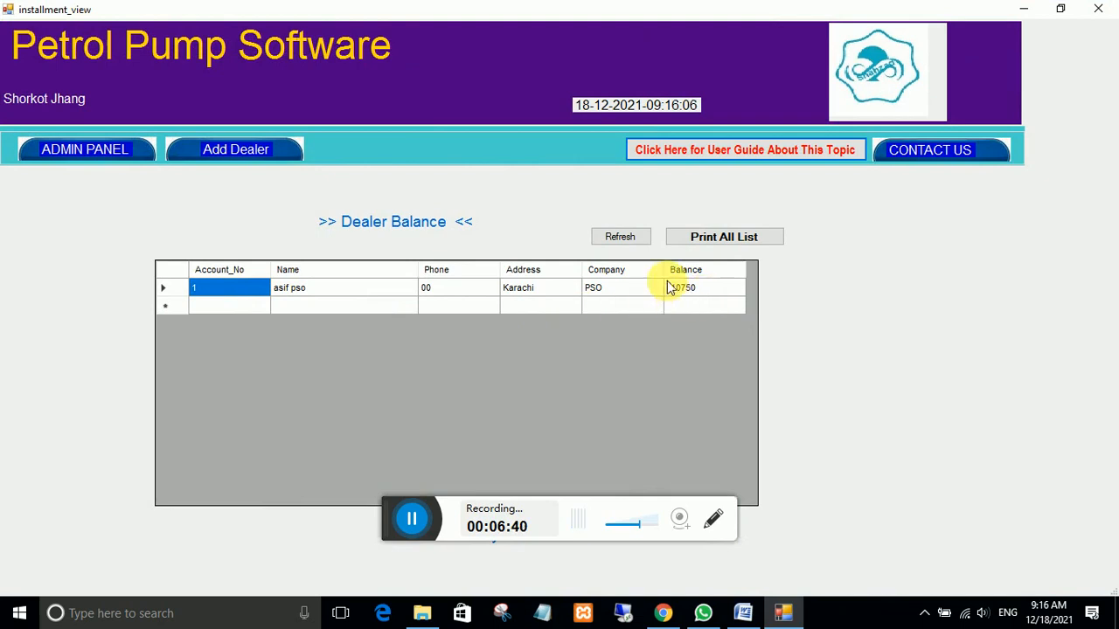
double_click(611, 16)
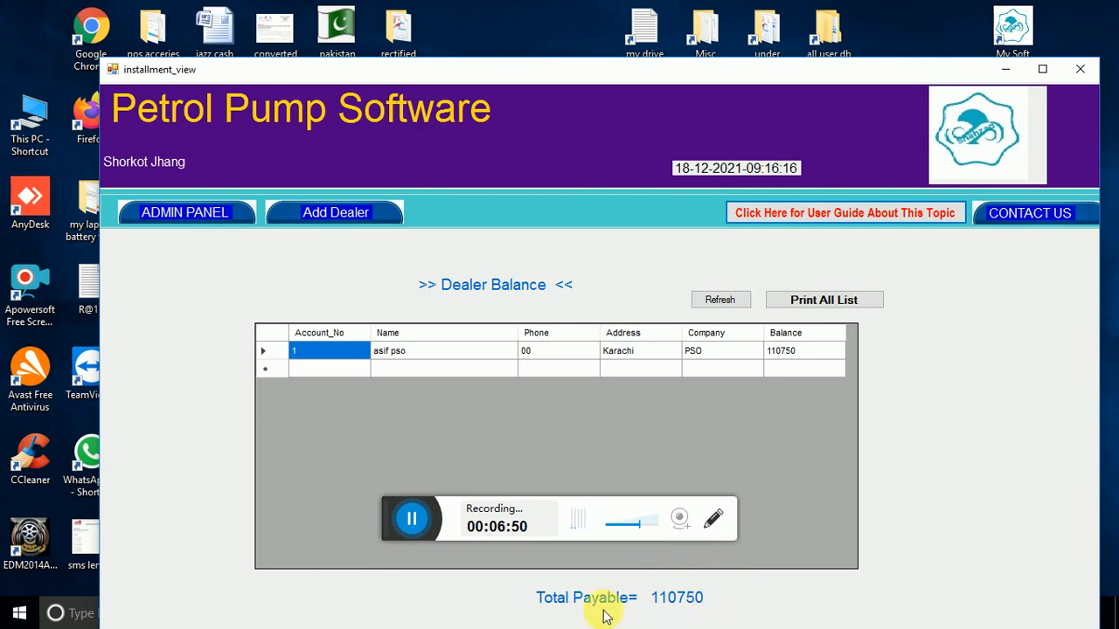
double_click(607, 72)
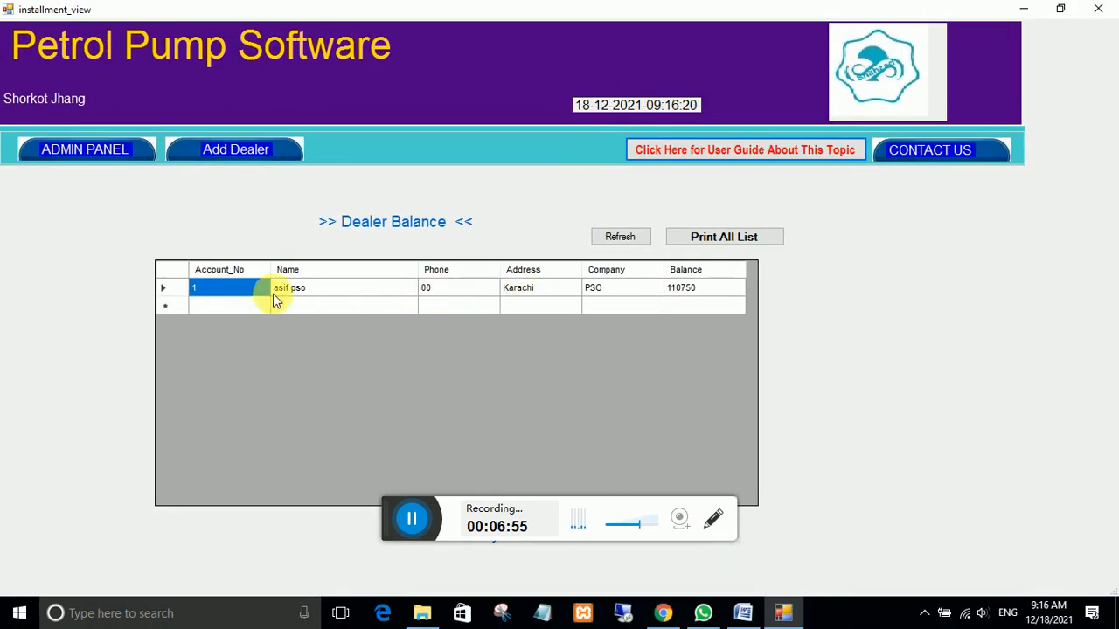
double_click(510, 295)
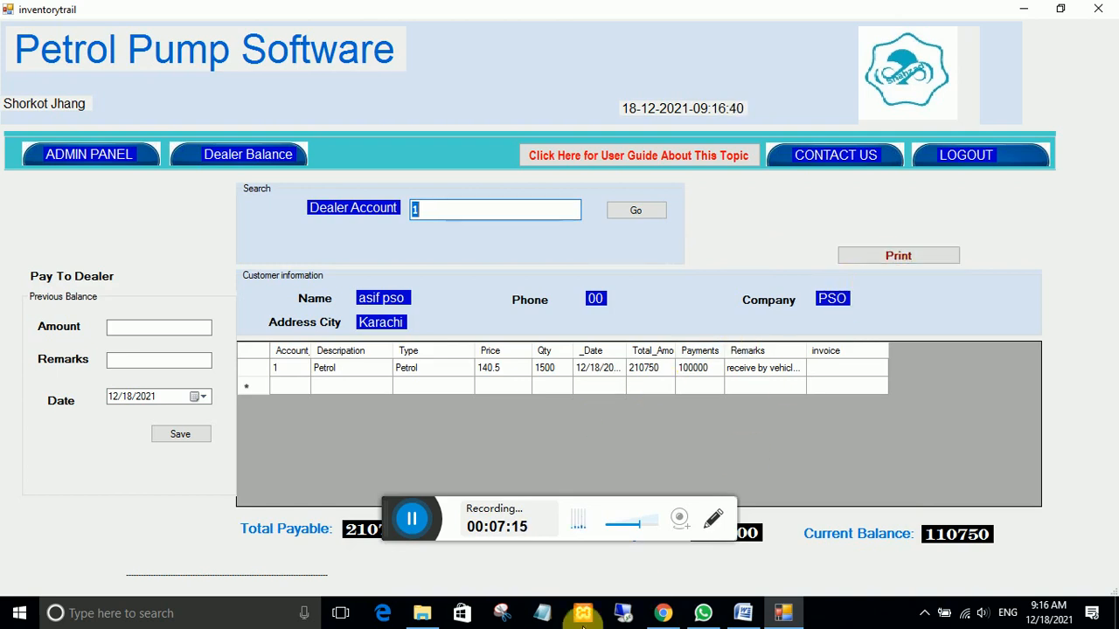
left_click(633, 212)
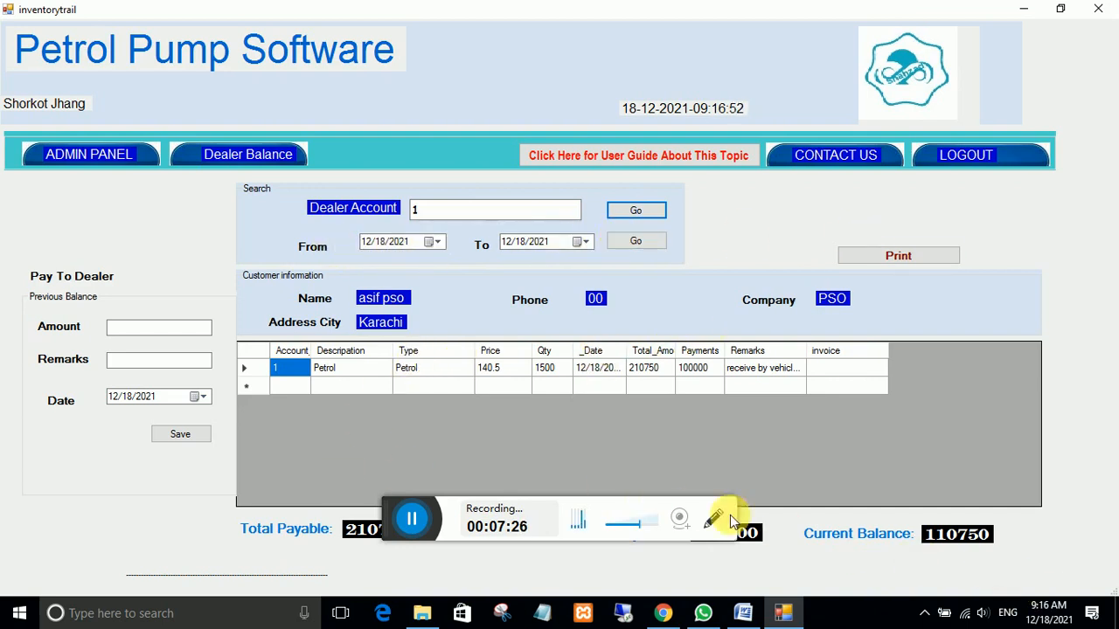
Record a dealer payment of 50000 with the remark "payment online by hbl", and save it.
left_click(144, 329)
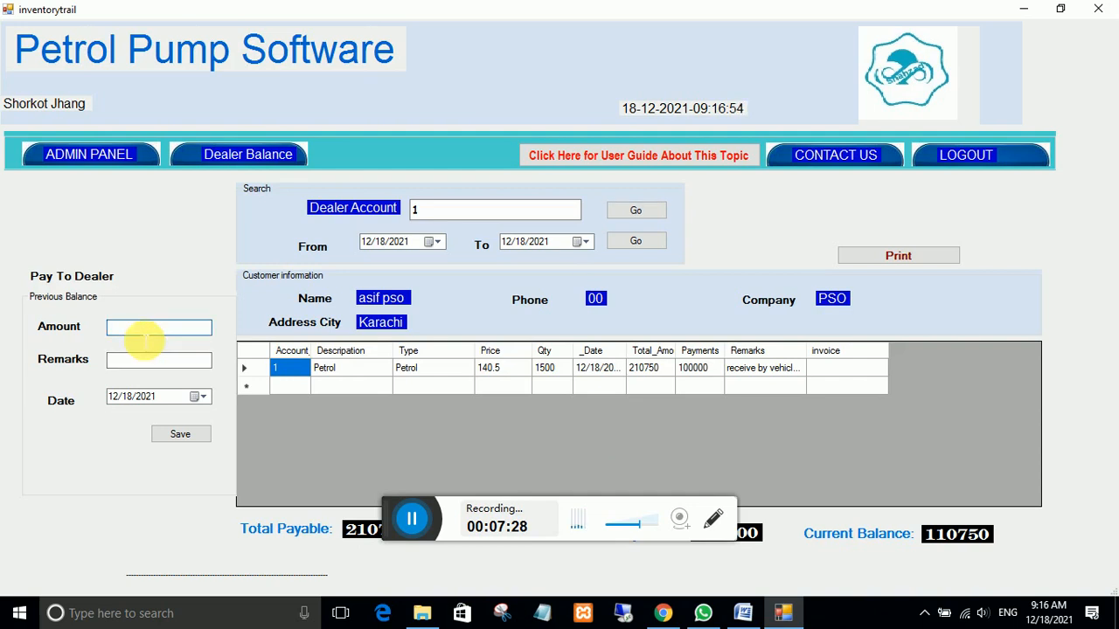
left_click(154, 371)
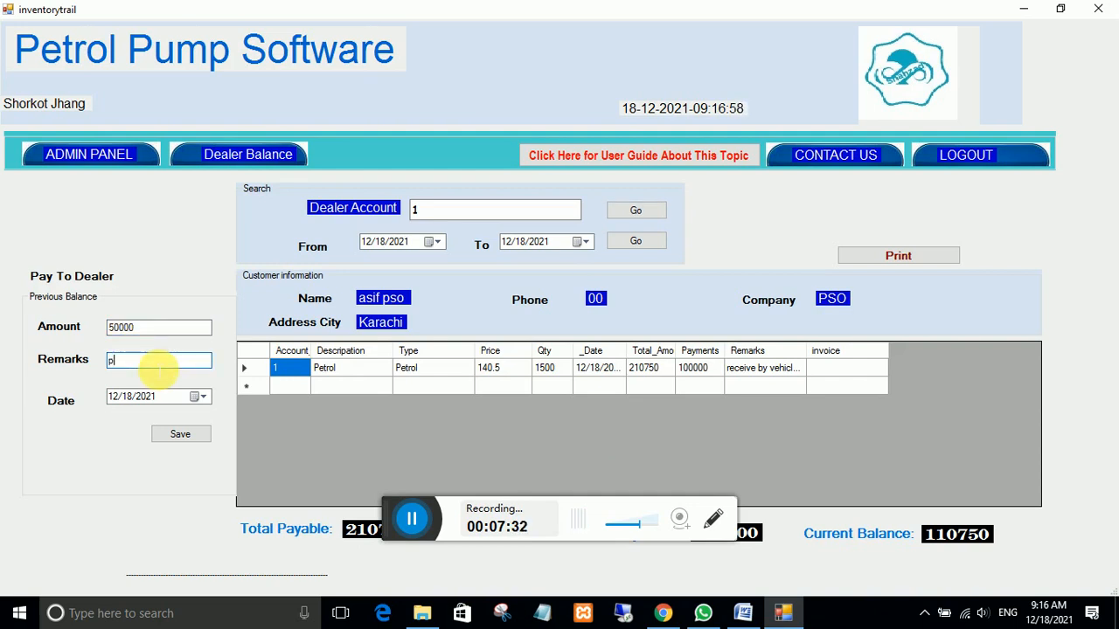
type("payment online by hbl")
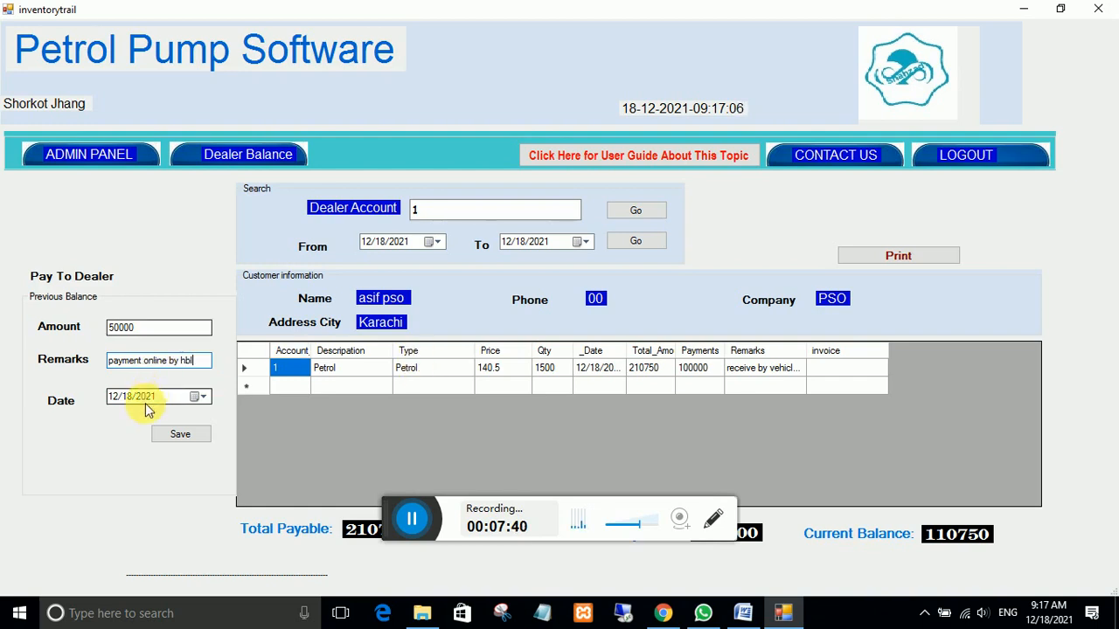
left_click(180, 434)
left_click(559, 366)
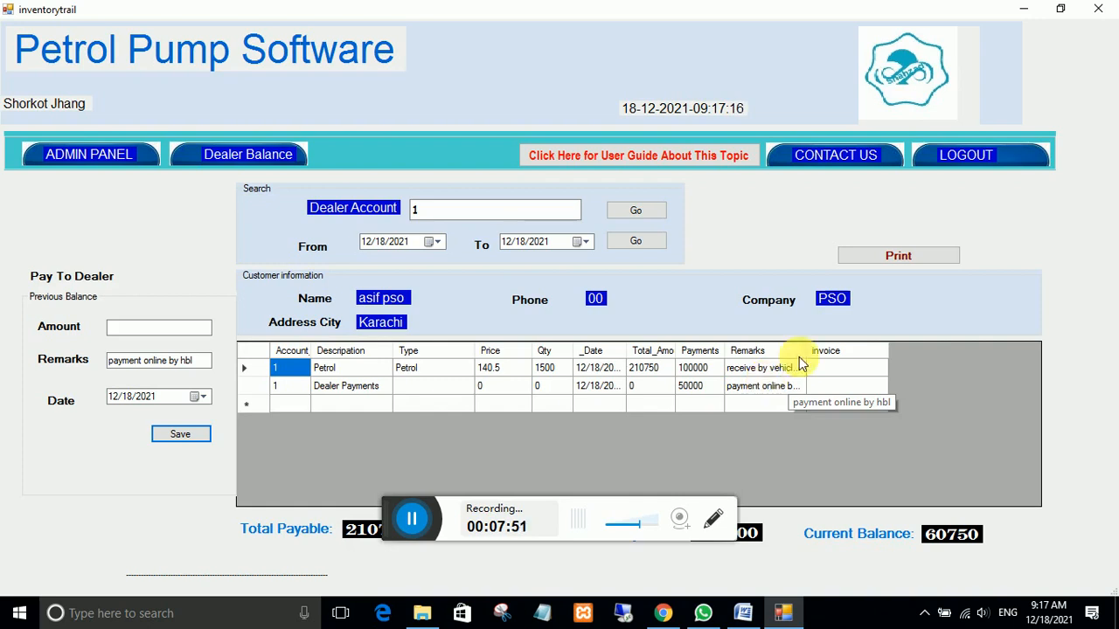
Return to the admin panel and open the stock ledger to examine the product list and stock totals.
left_click(131, 154)
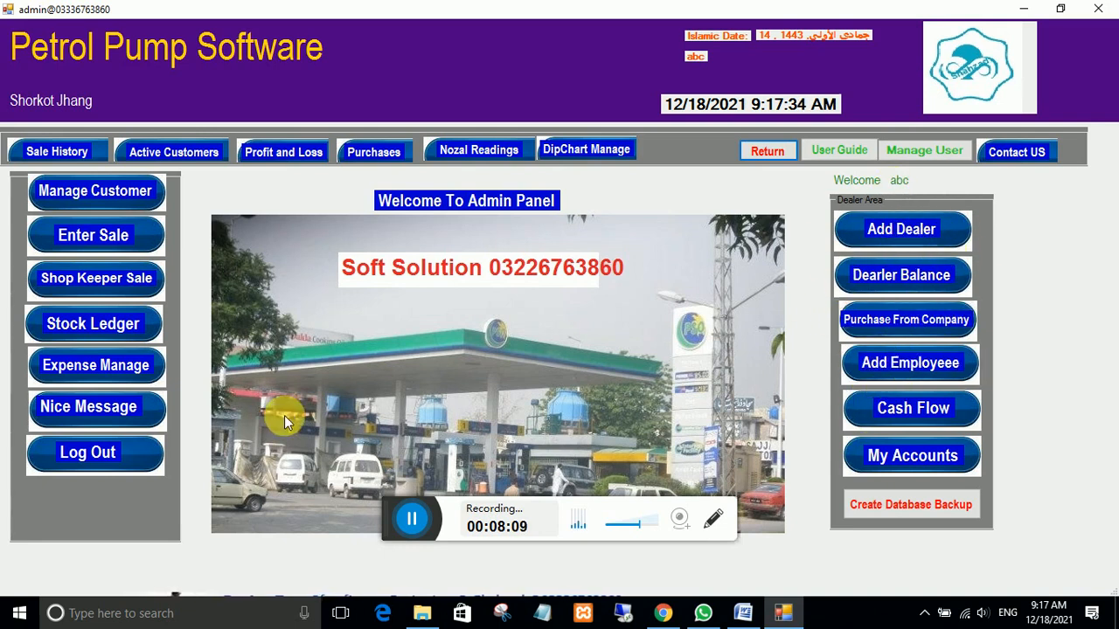
left_click(85, 326)
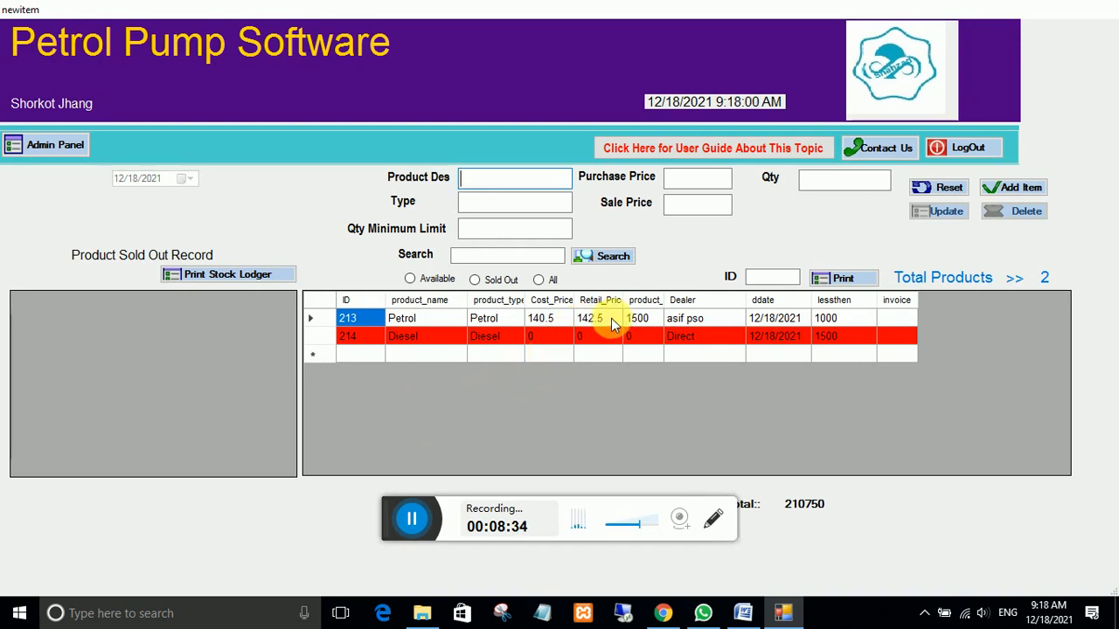
left_click_drag(728, 11, 724, 87)
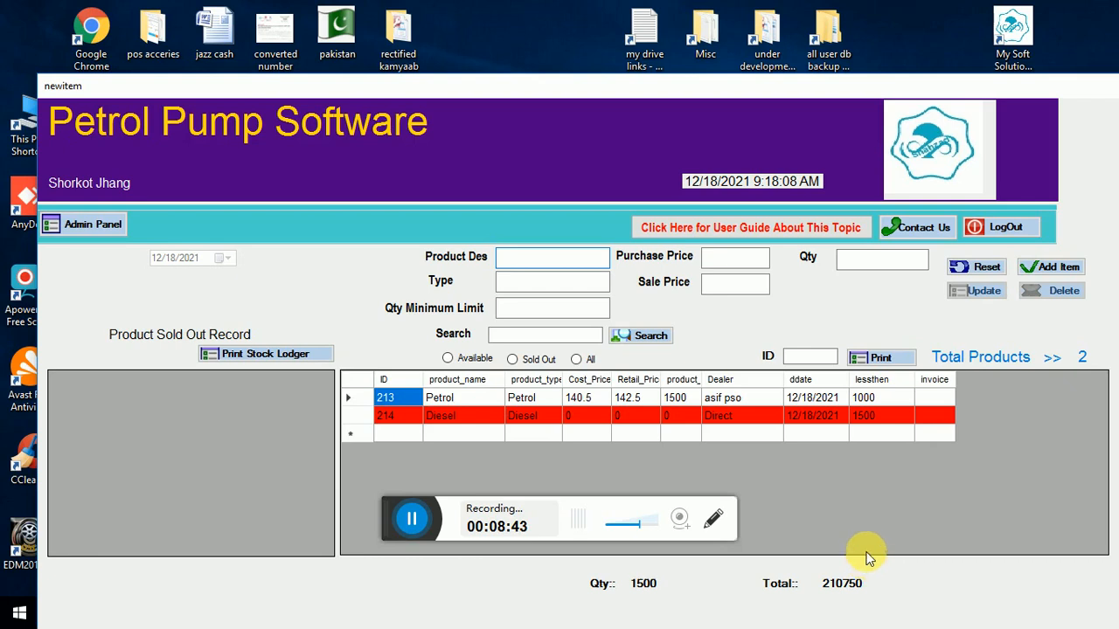
double_click(579, 87)
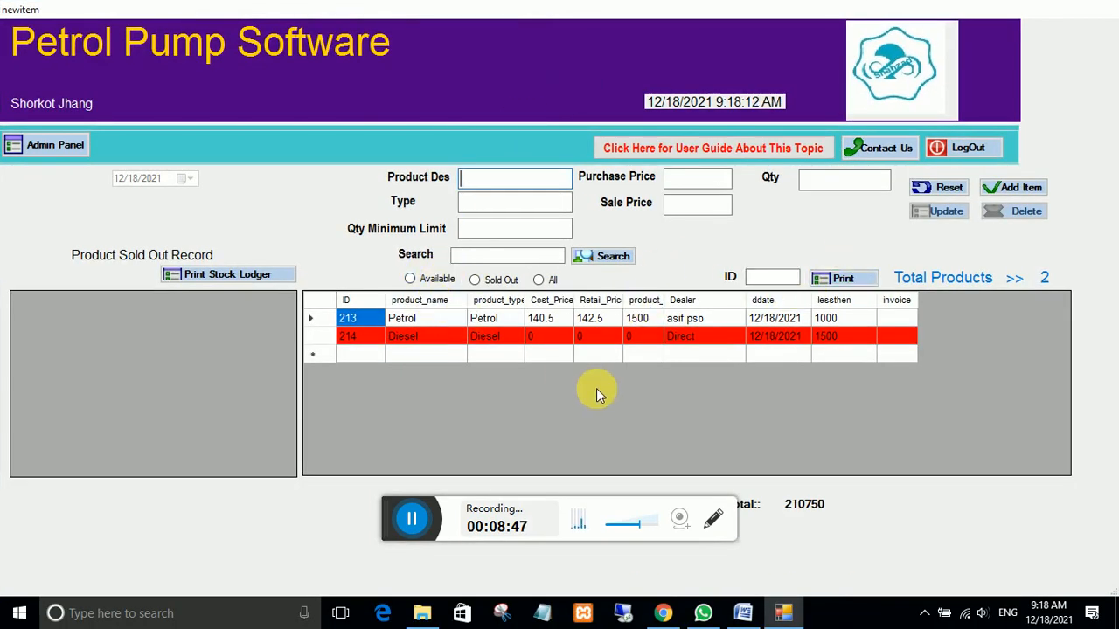
Preview the product inventory report full screen at a larger zoom, and close the preview.
left_click(867, 278)
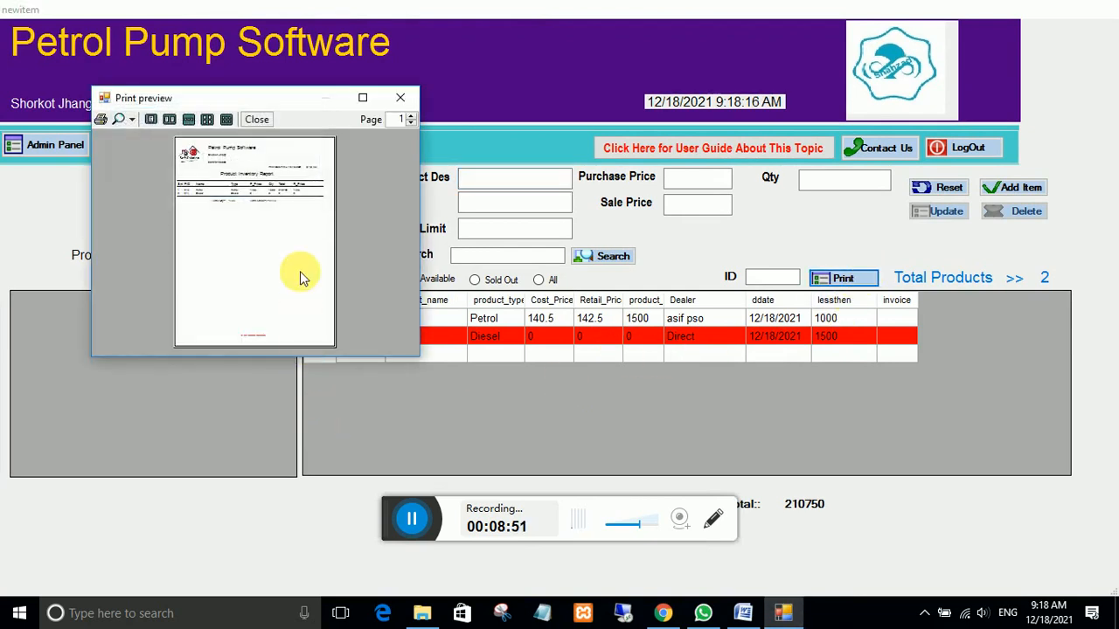
left_click(362, 98)
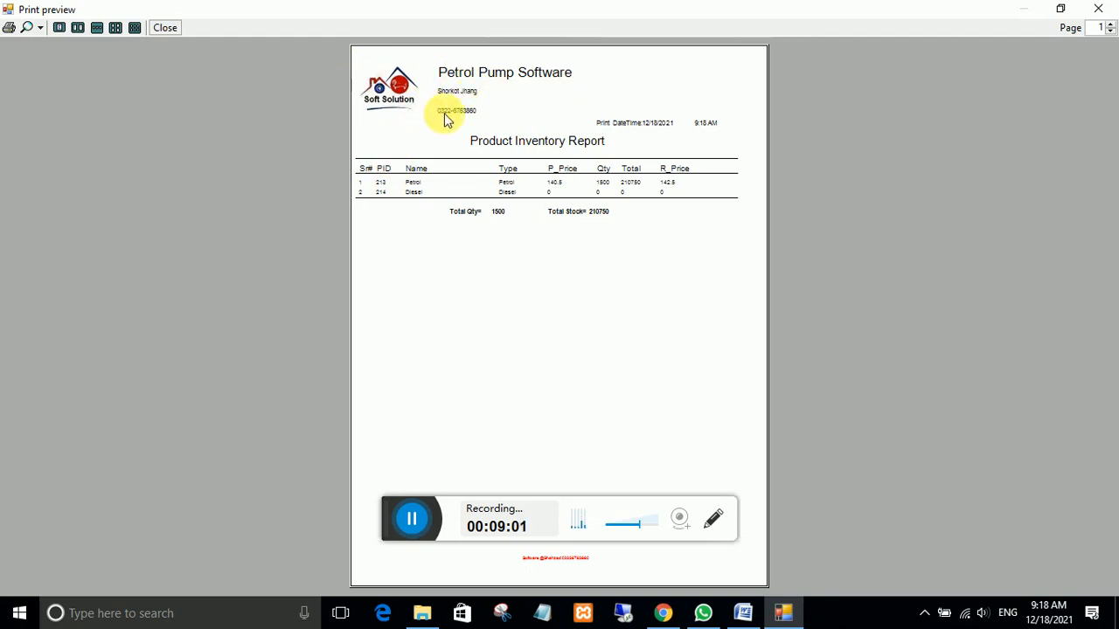
left_click(41, 28)
left_click(57, 116)
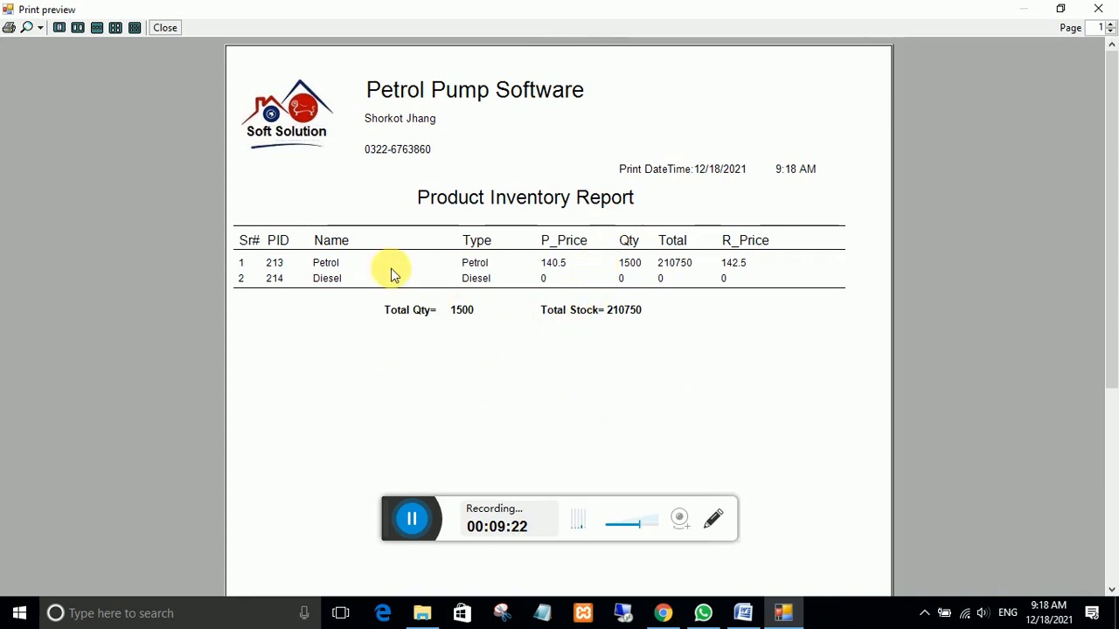
left_click(164, 27)
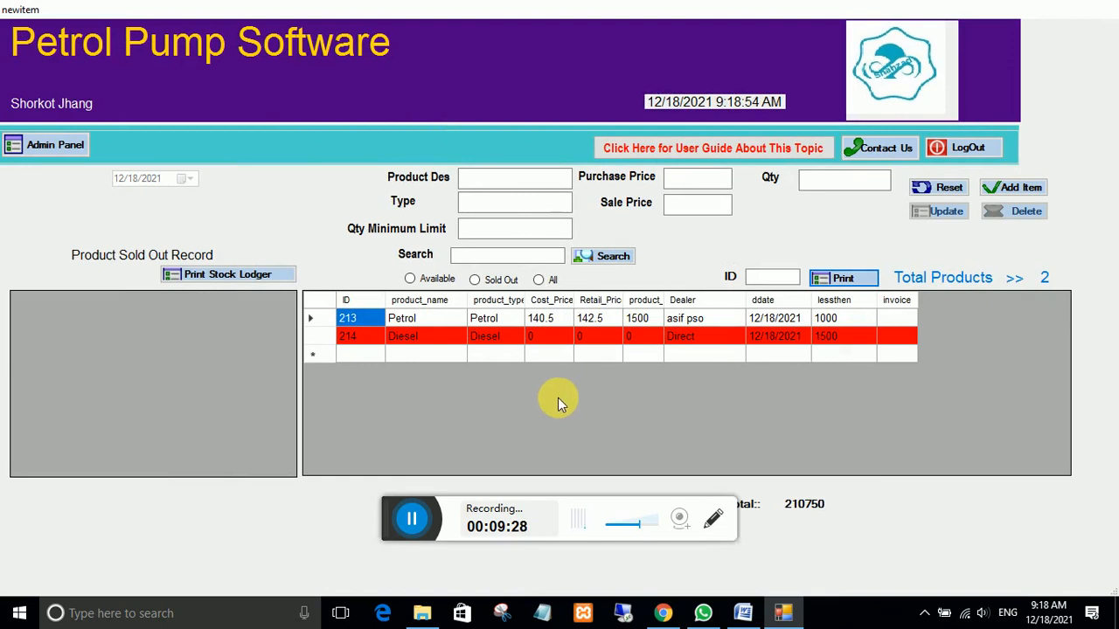
Load the Petrol item's details in the stock ledger, examine its sale price, and return to the admin panel.
left_click(488, 322)
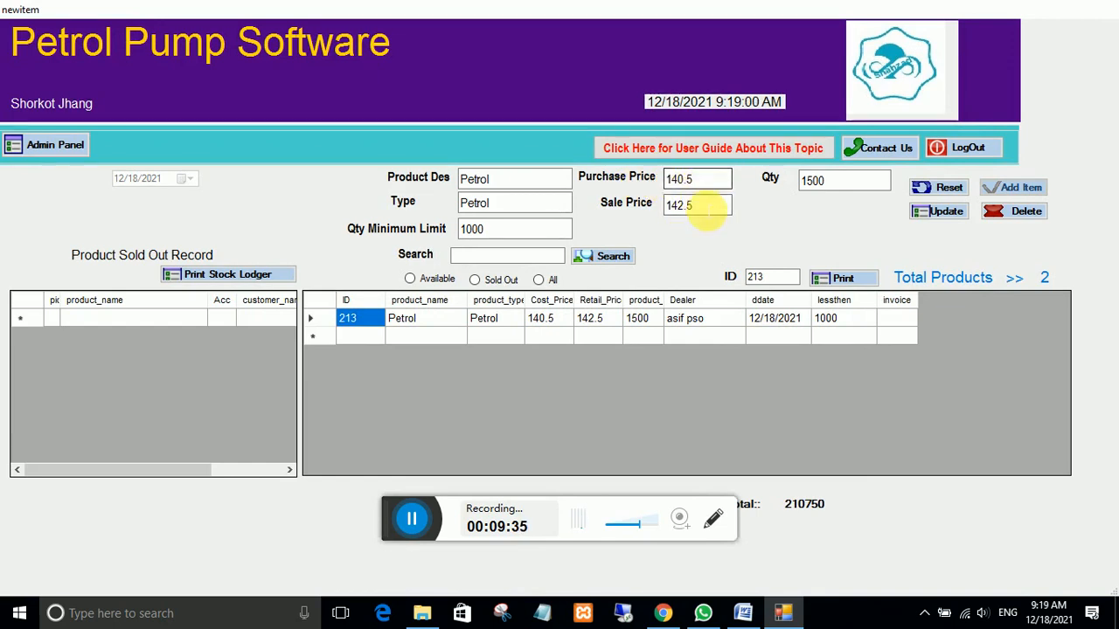
left_click(706, 204)
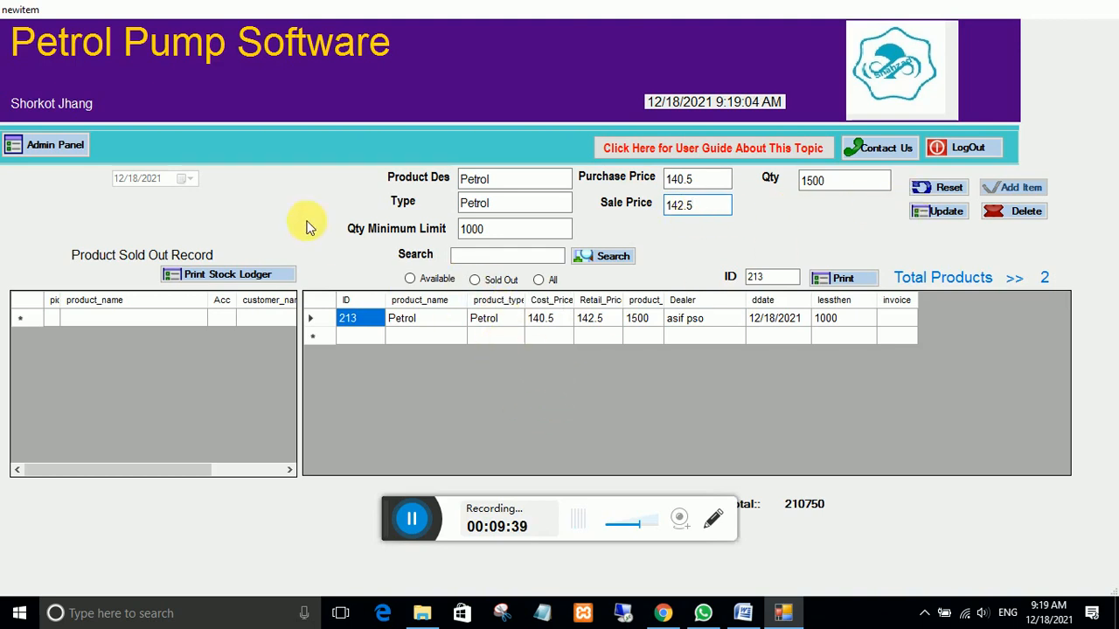
left_click(54, 145)
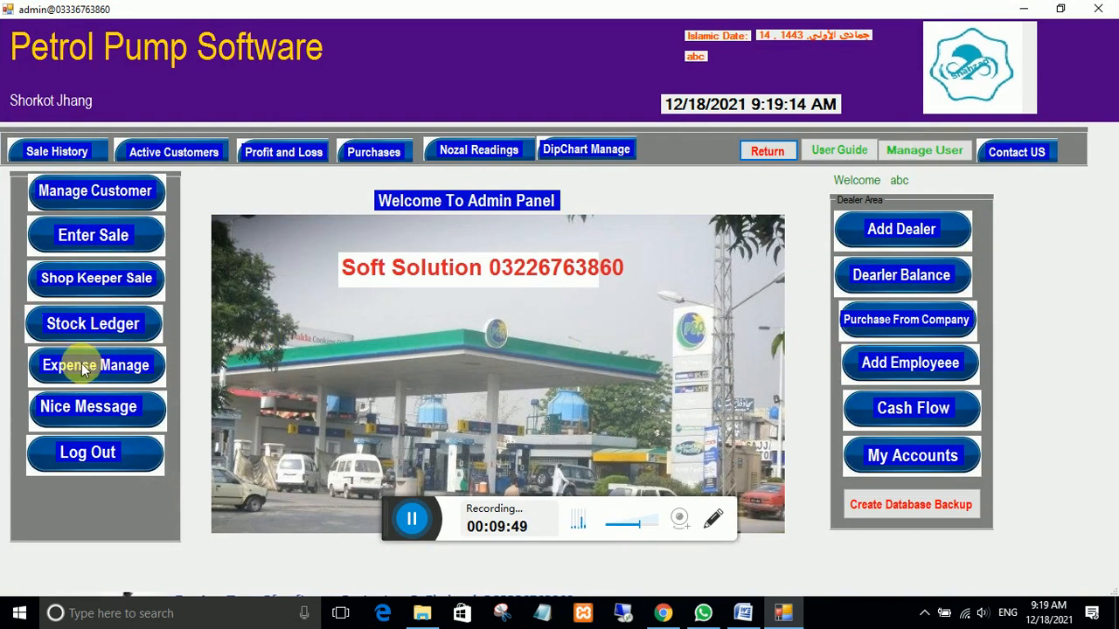
Open the sale entry form and examine its product, nozzle, open reading, close reading and quantity fields.
left_click(91, 234)
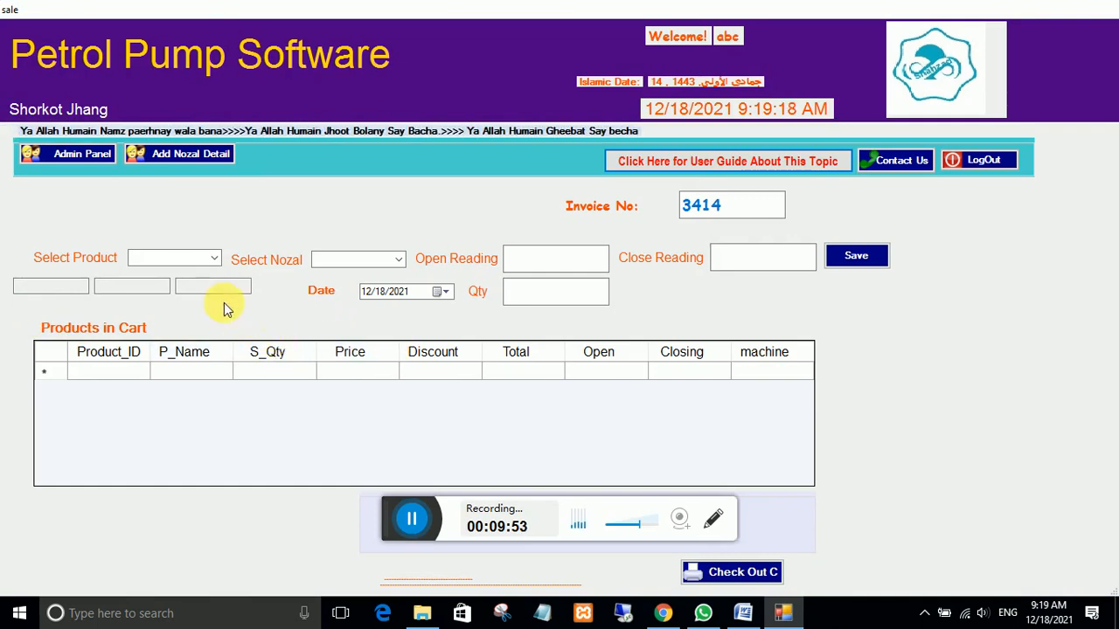
left_click(211, 260)
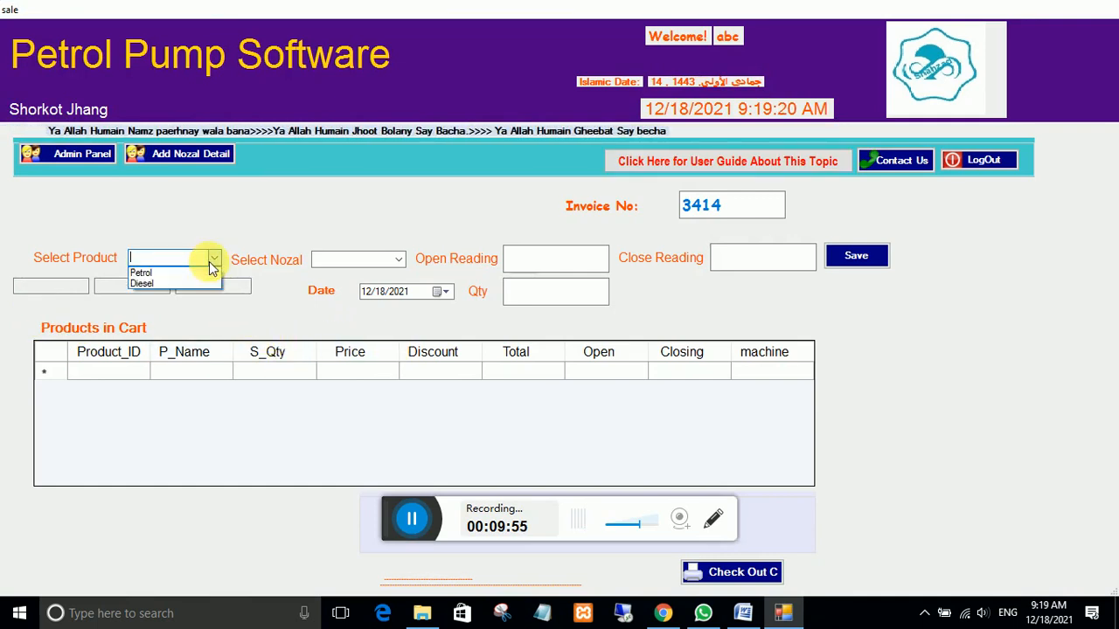
left_click(212, 259)
left_click(400, 260)
left_click(501, 258)
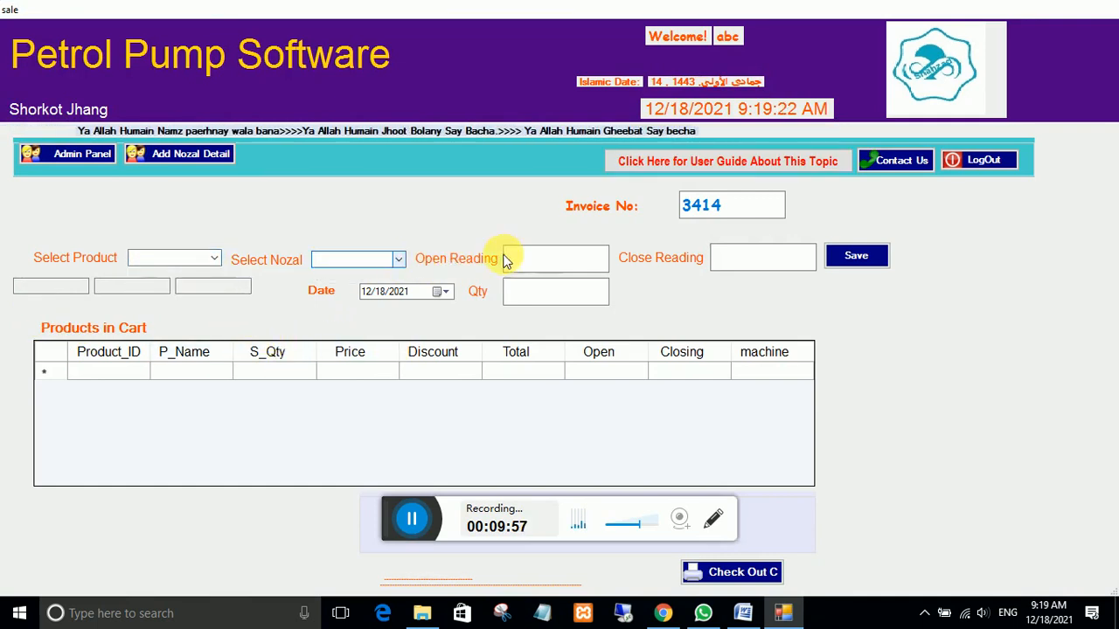
left_click(725, 257)
left_click(601, 291)
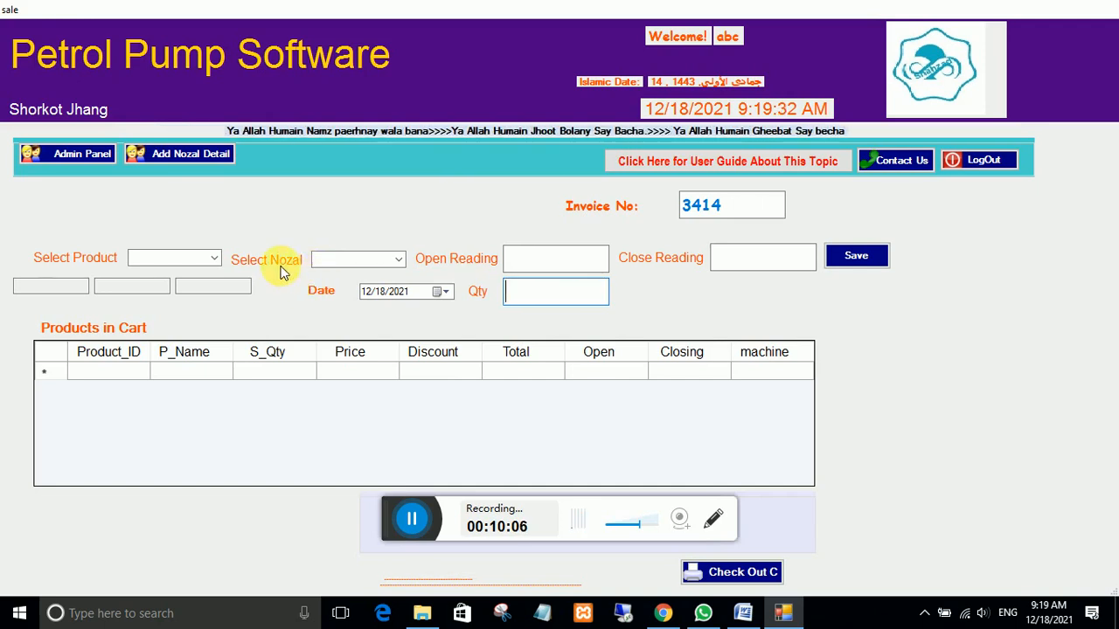
Open the nozzle details and add a Petrol nozzle named "Pari A side" with the status Active.
left_click(177, 155)
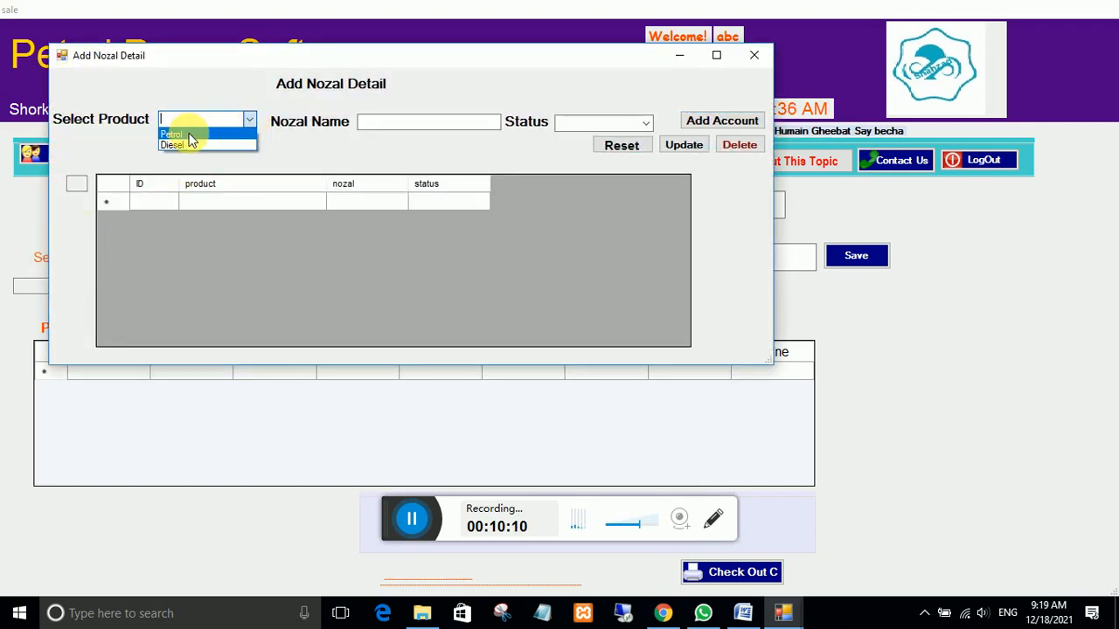
left_click(189, 135)
left_click(381, 123)
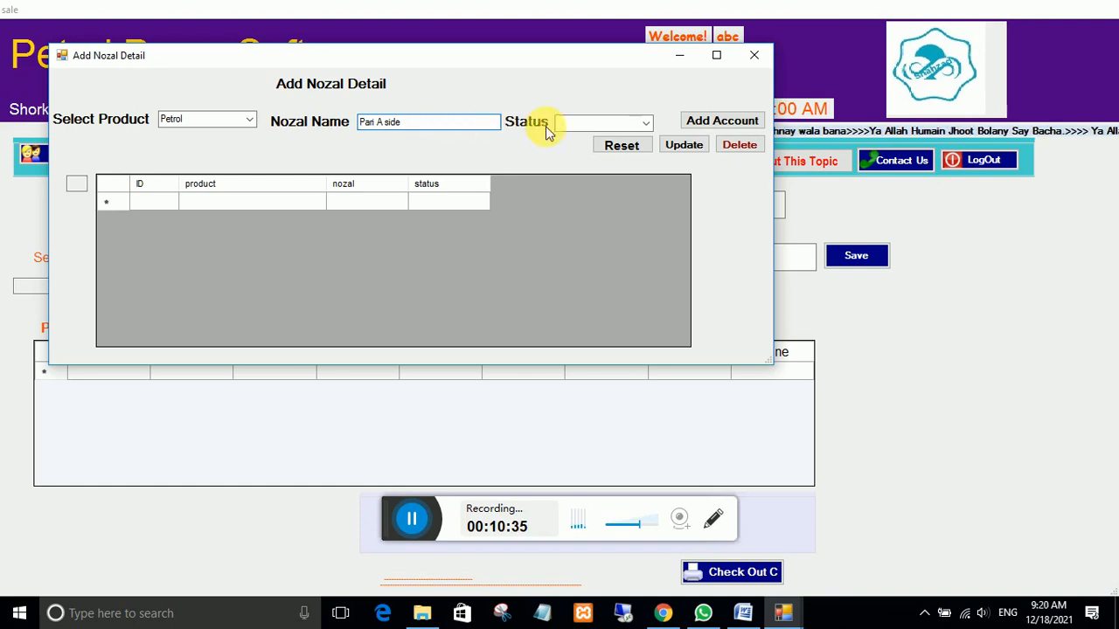
left_click(640, 124)
left_click(599, 142)
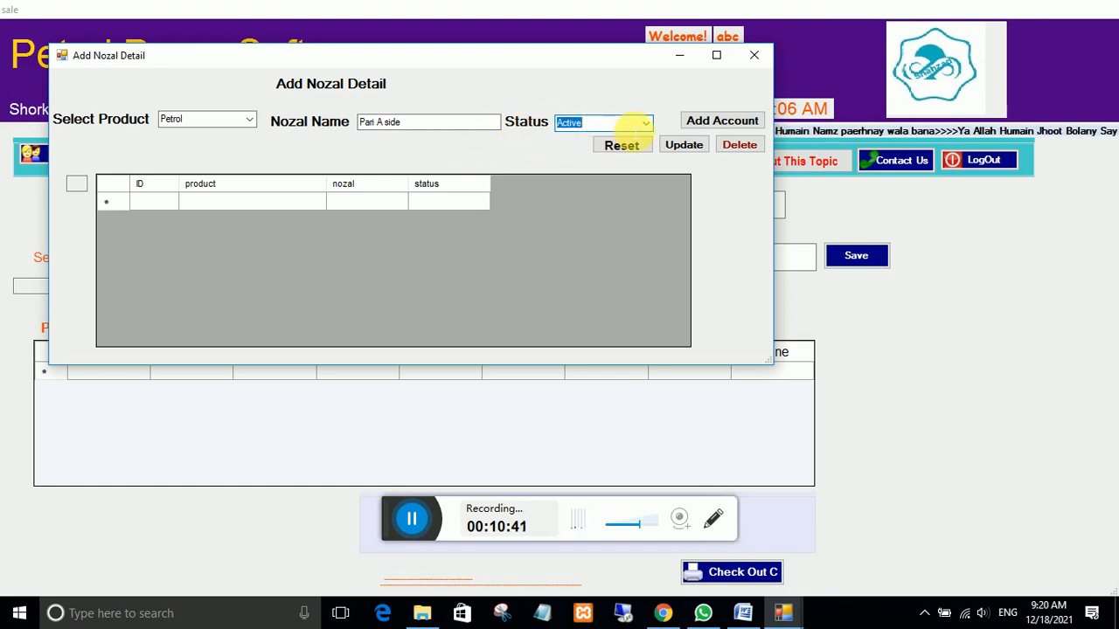
left_click(647, 130)
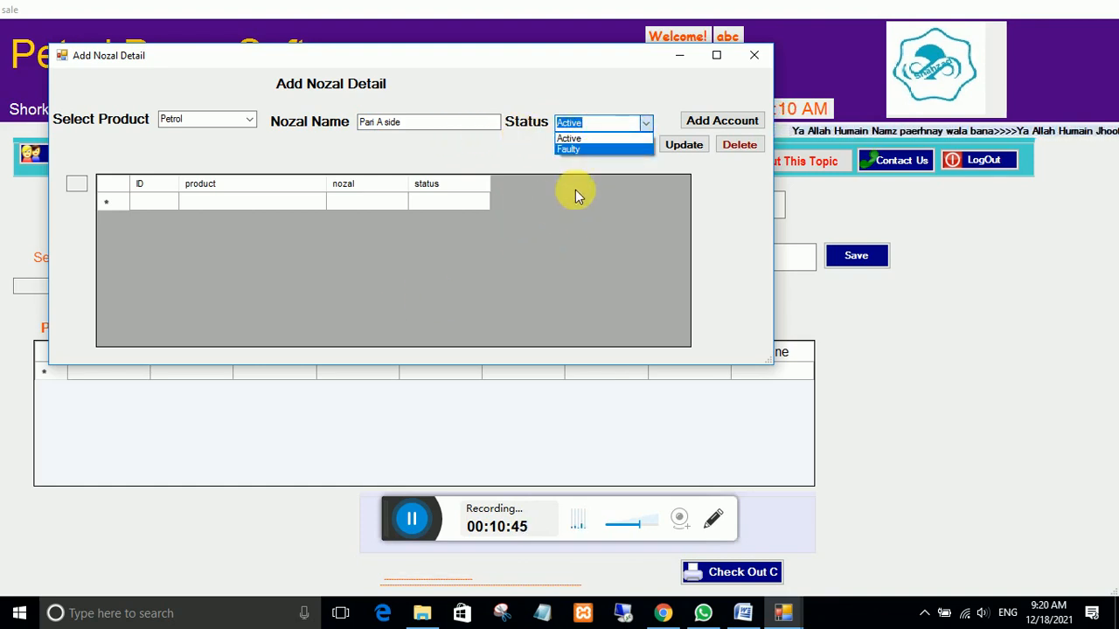
left_click(588, 139)
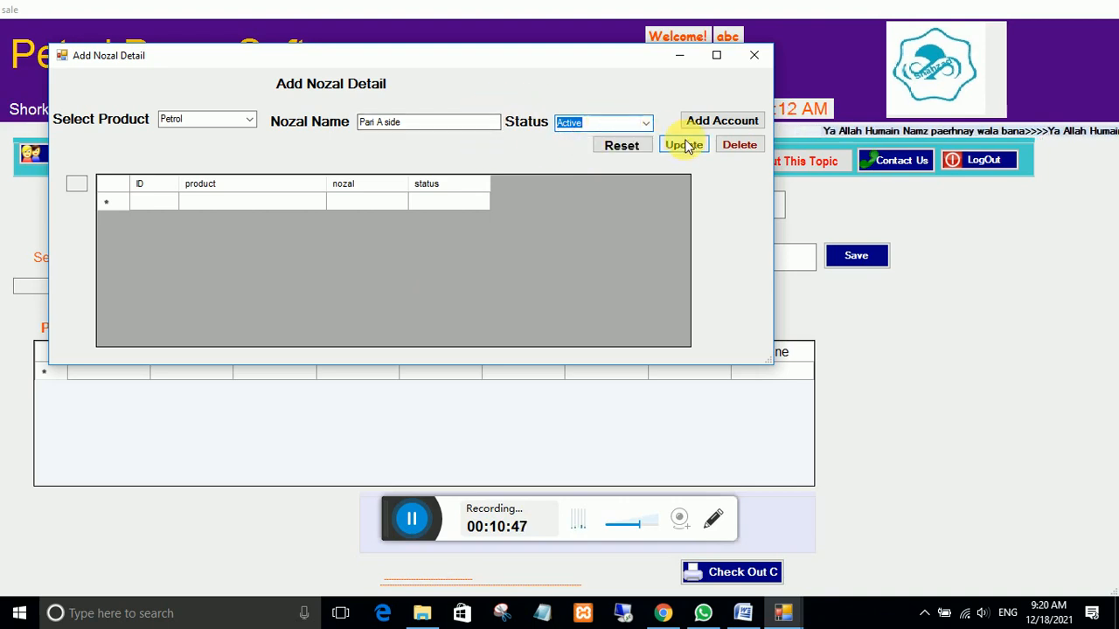
left_click(732, 124)
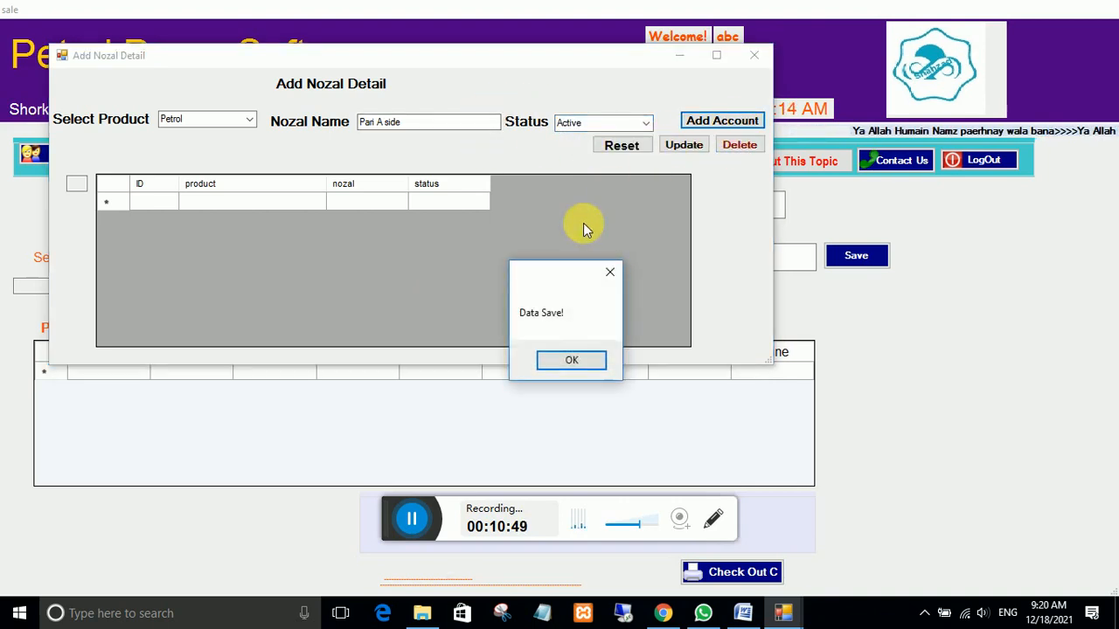
left_click(569, 360)
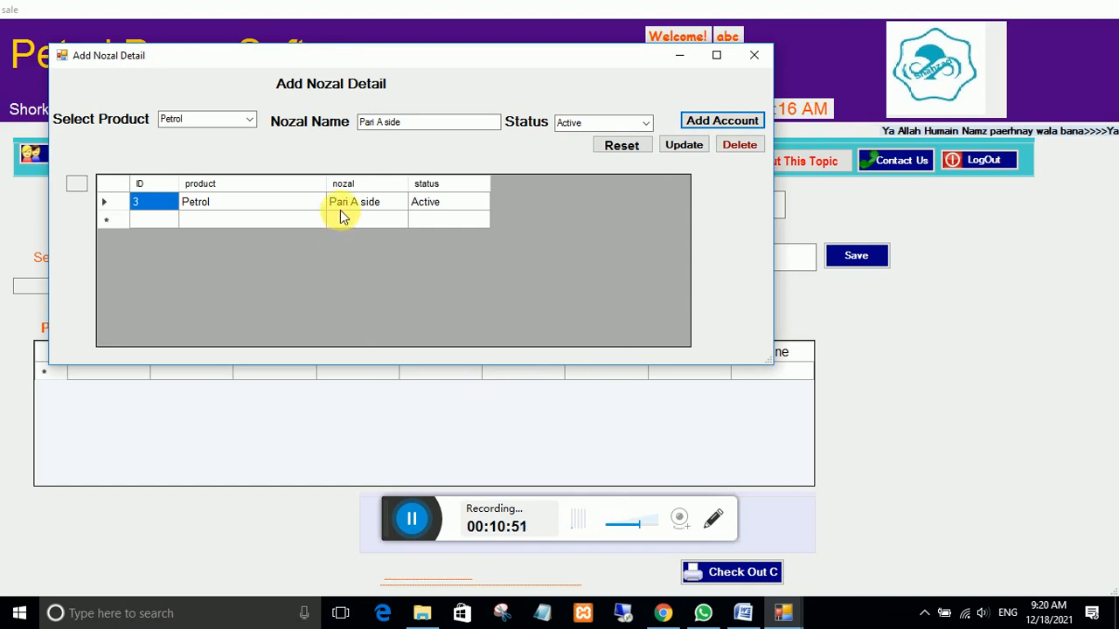
Add a second active Petrol nozzle named "Pari B side".
left_click(384, 123)
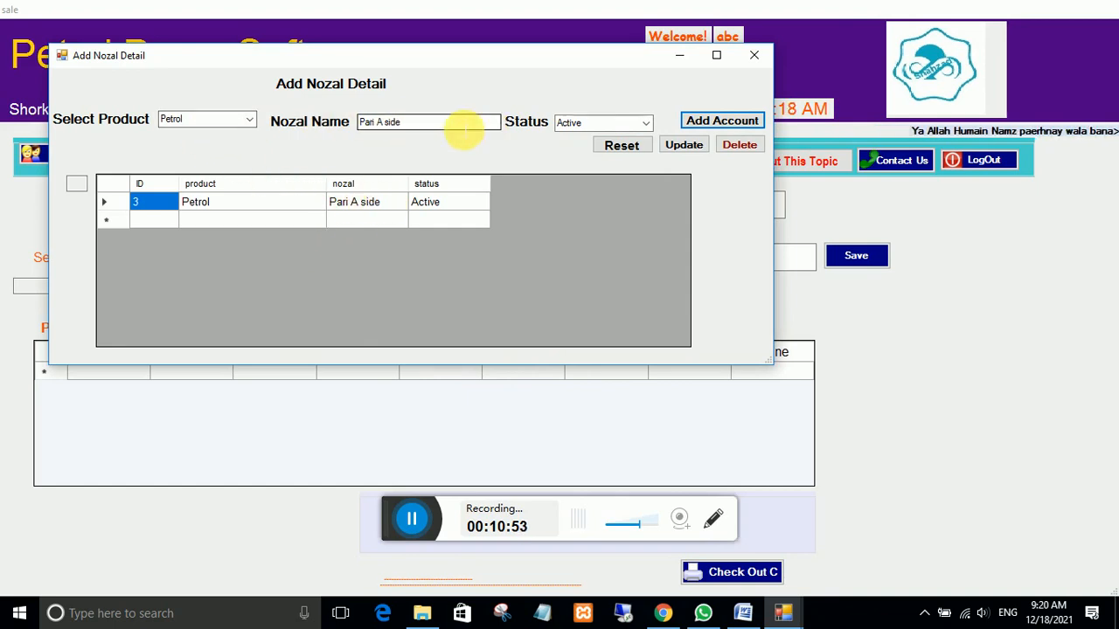
left_click(381, 123)
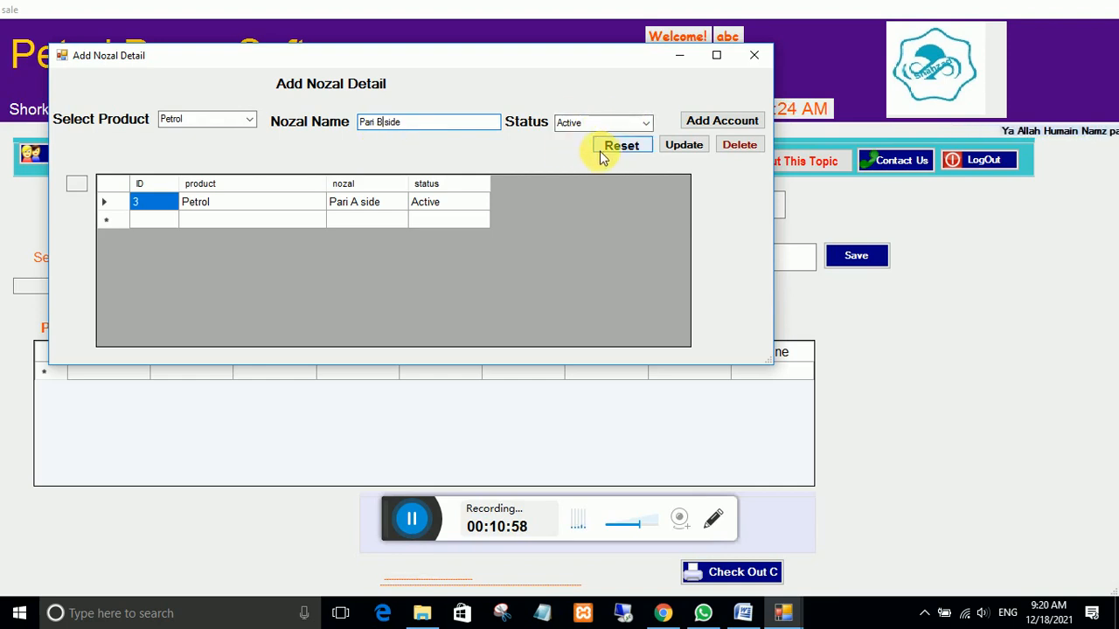
left_click(722, 123)
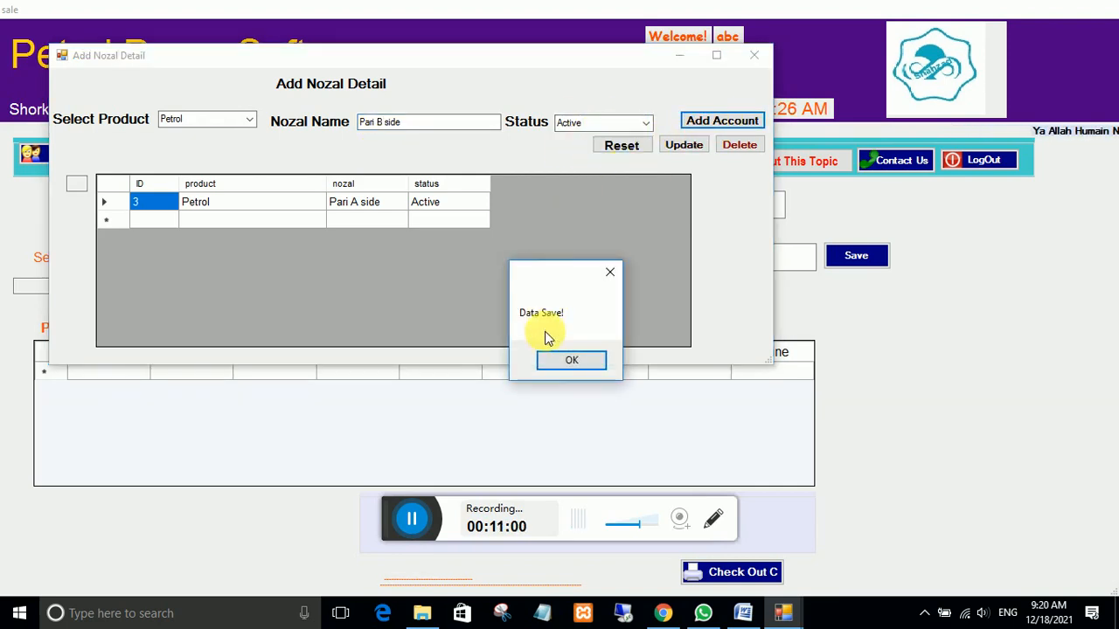
left_click(563, 362)
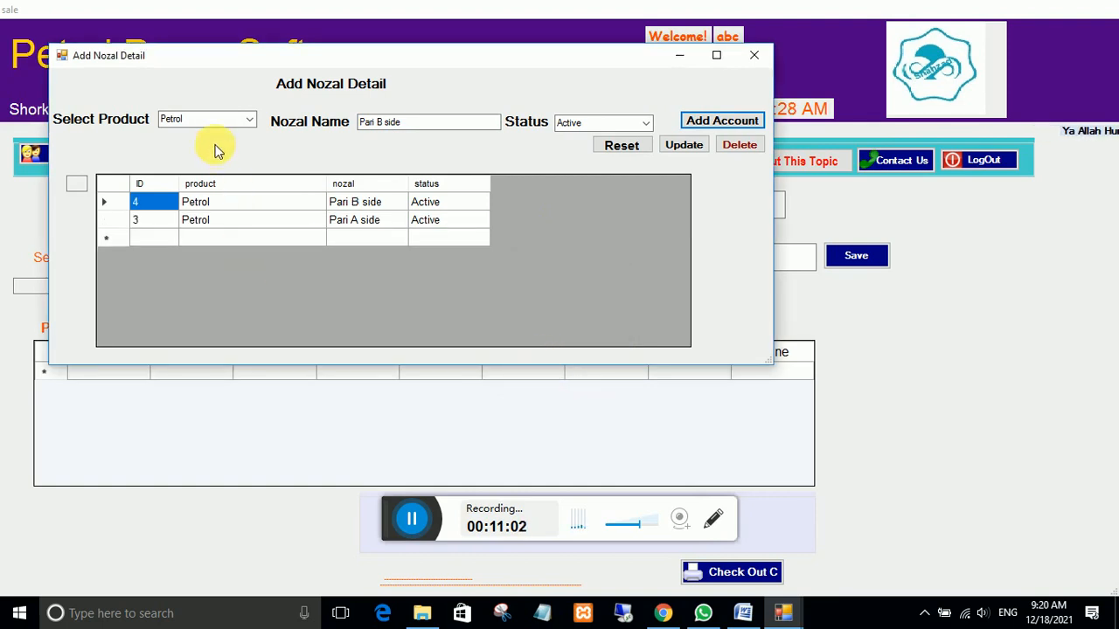
Add an active Diesel nozzle named "Machine 1 A".
left_click(250, 120)
left_click(189, 138)
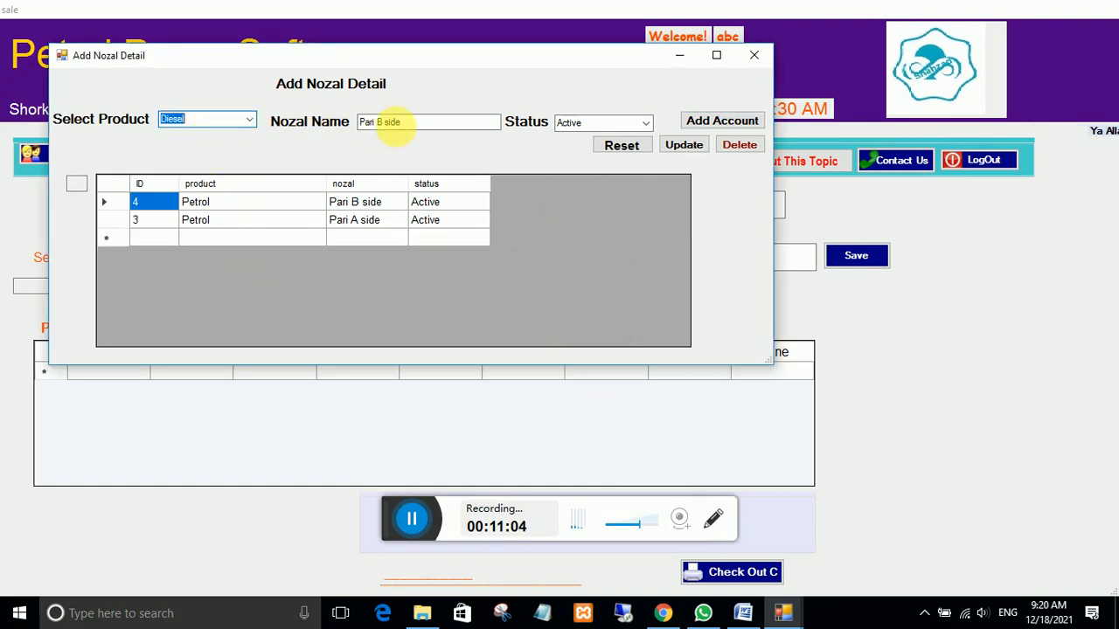
left_click_drag(400, 122, 327, 122)
key("BackSpace")
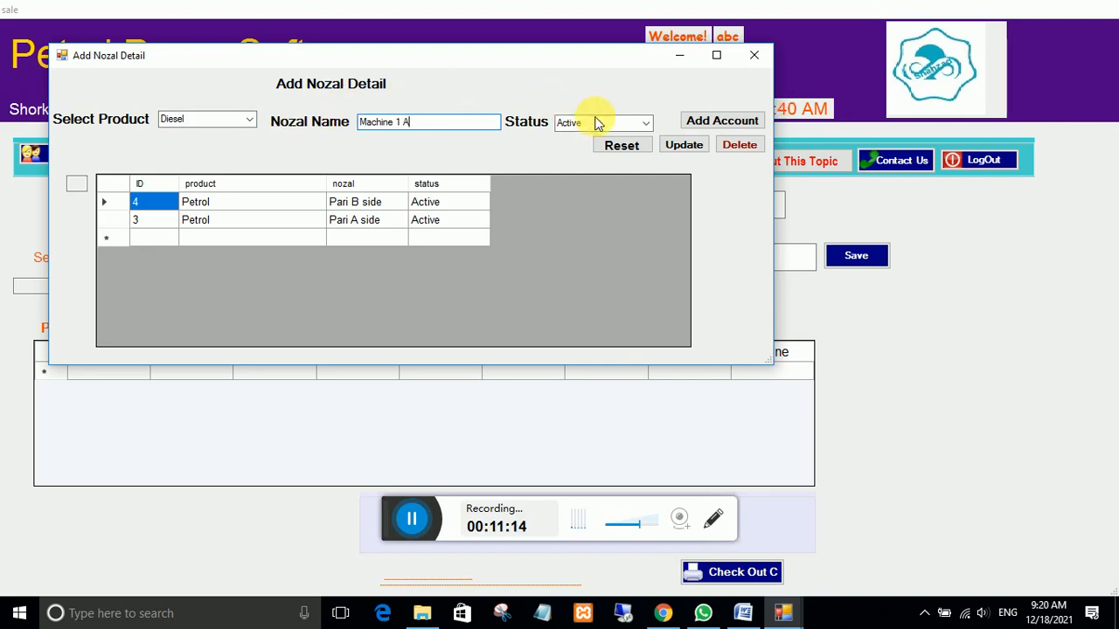
left_click(730, 124)
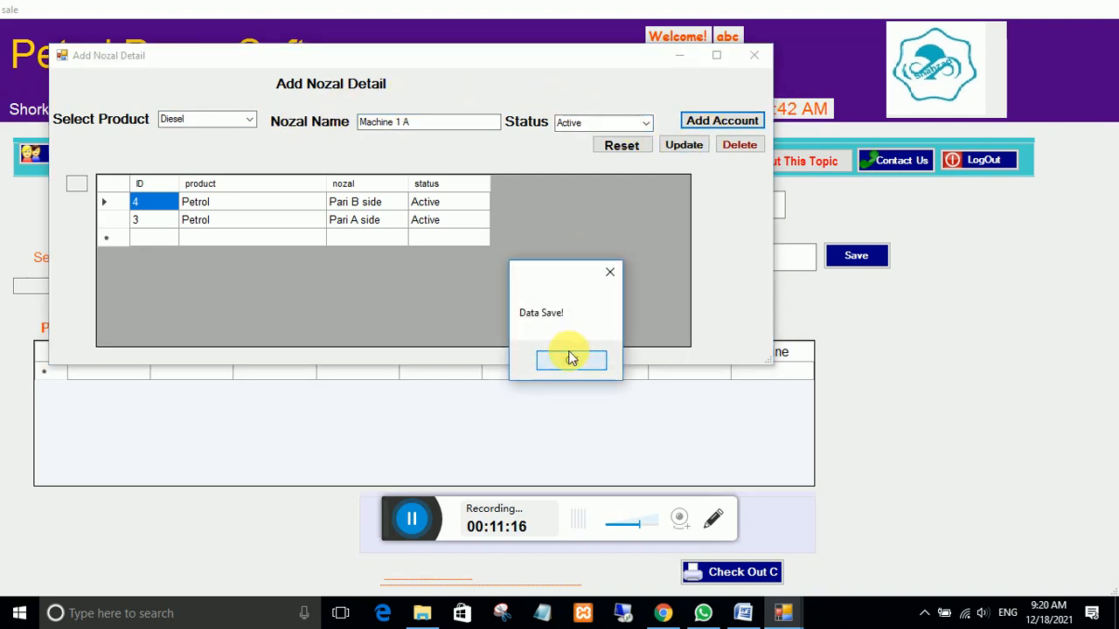
left_click(572, 353)
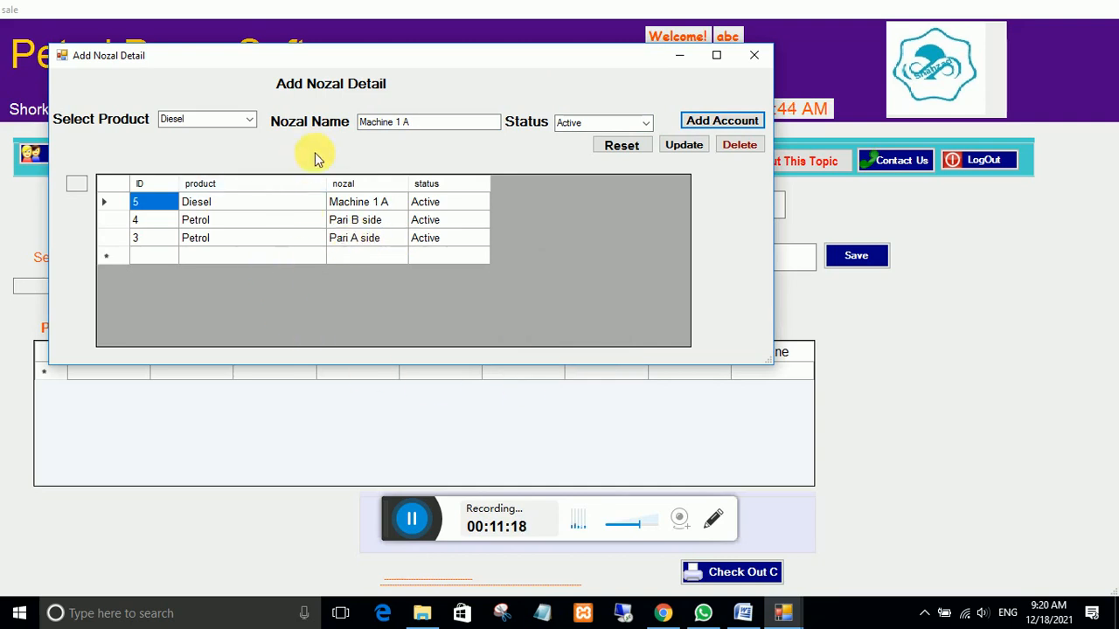
Add another active Diesel nozzle named "Machine 1 B", and close the nozzle details window.
left_click(398, 122)
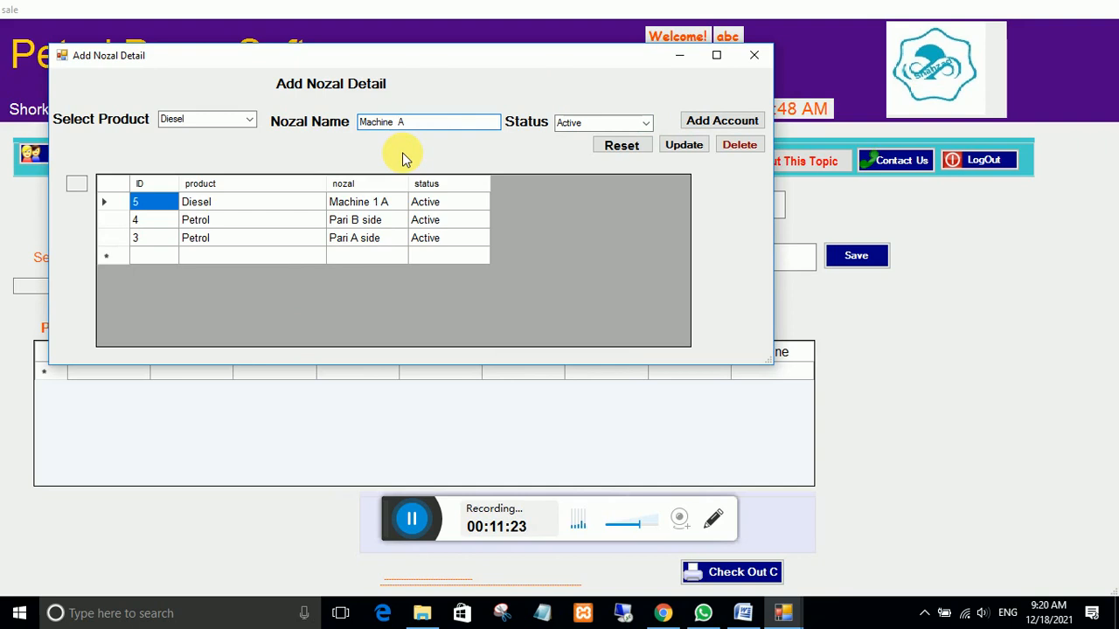
type("1")
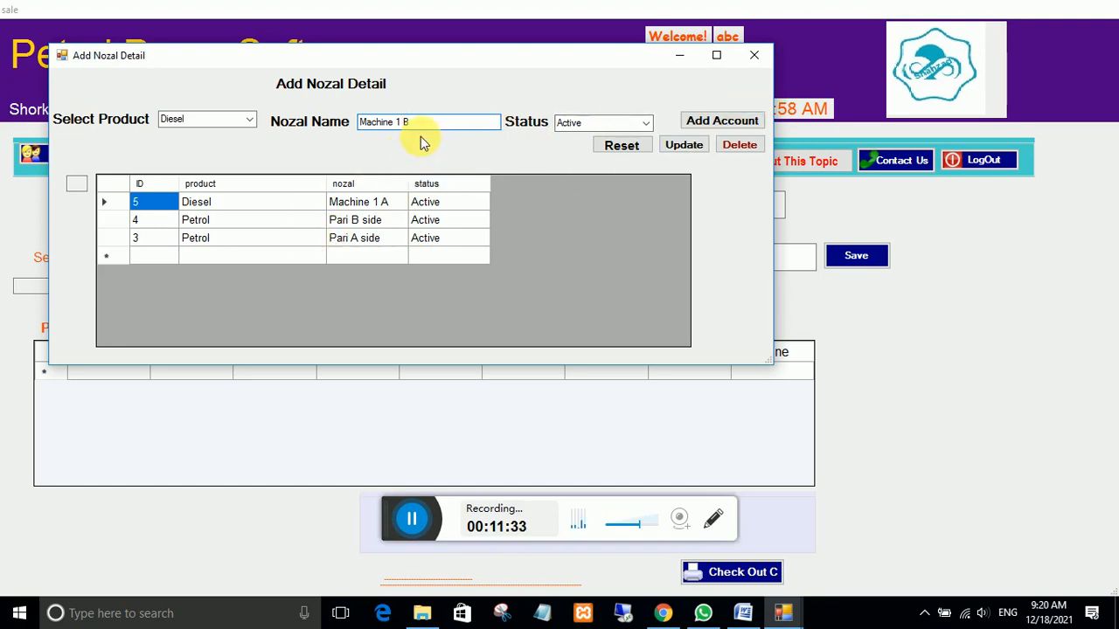
left_click(708, 122)
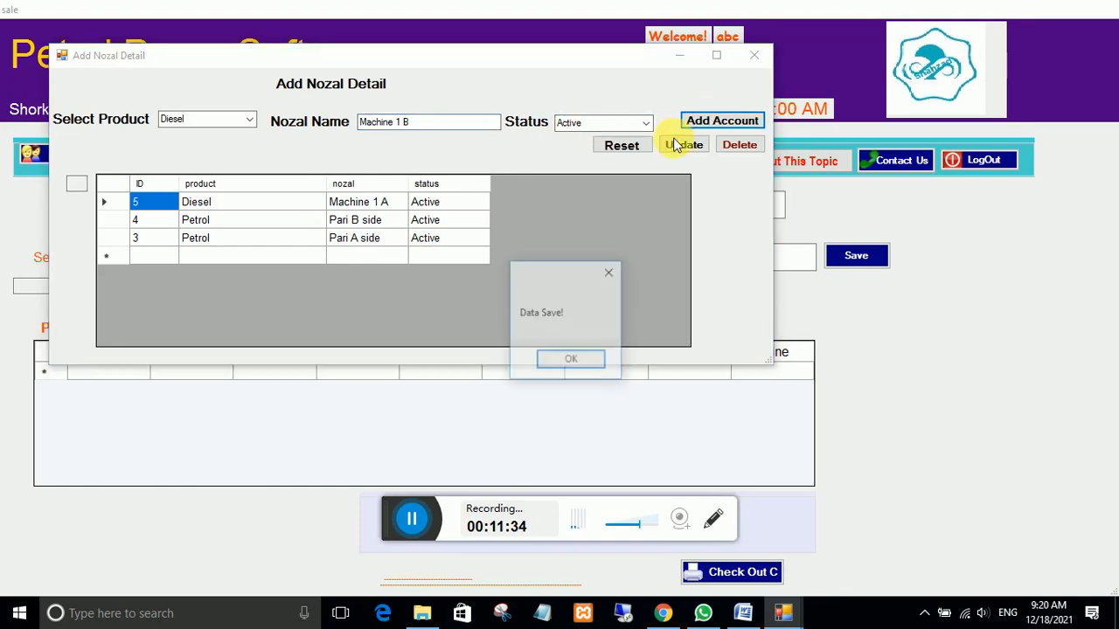
left_click(535, 359)
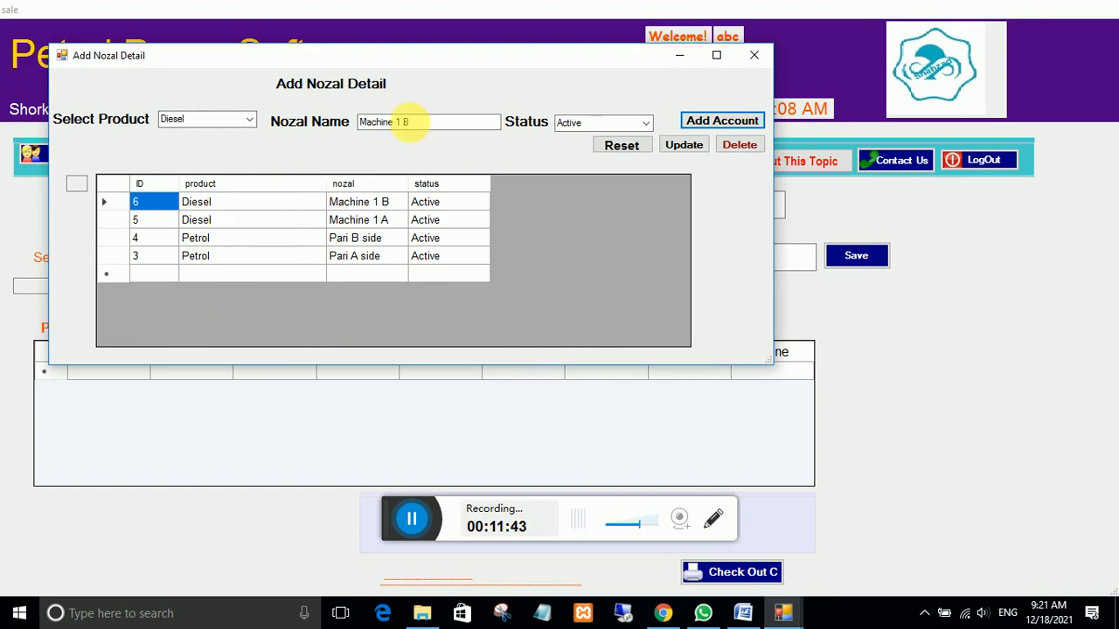
left_click(751, 58)
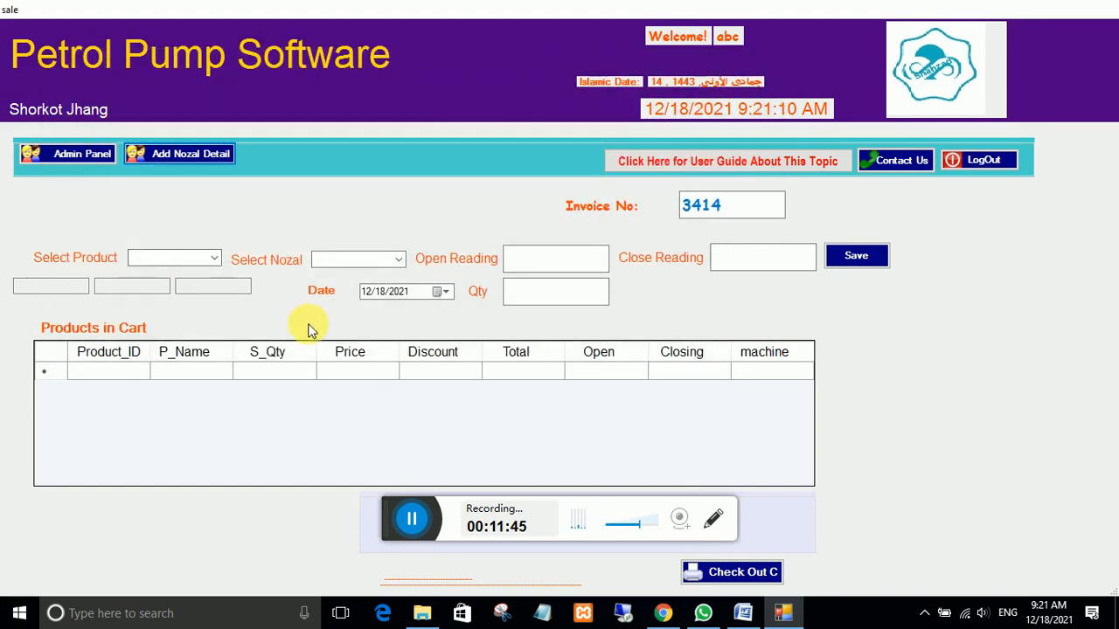
Reopen the sale entry form by way of the admin panel, and choose Petrol with the nozzle "Pari A side".
left_click(74, 156)
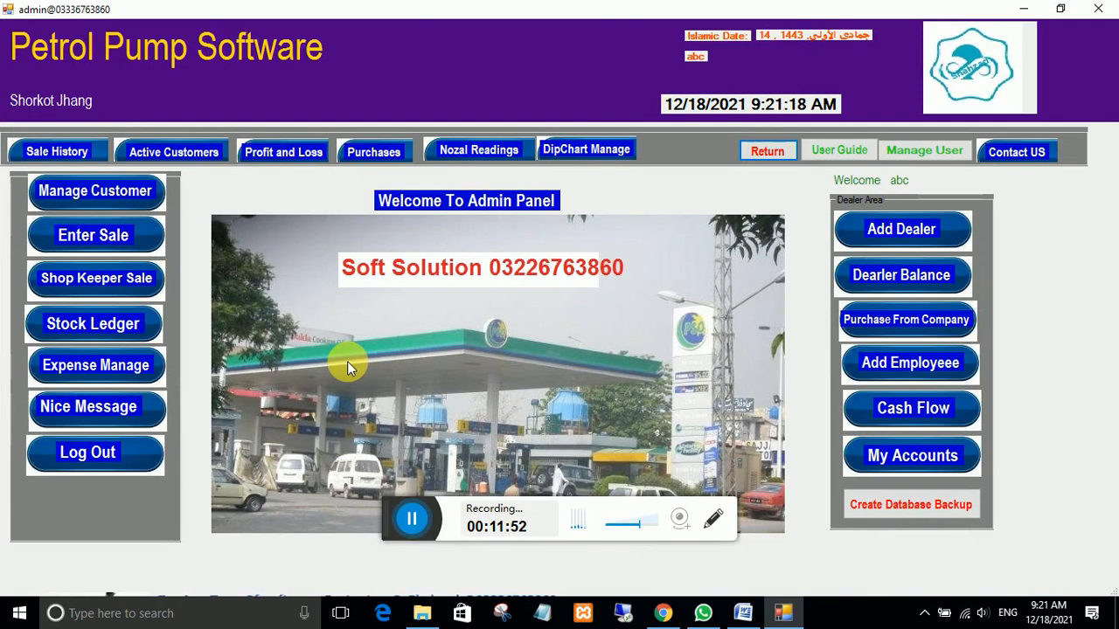
left_click(74, 229)
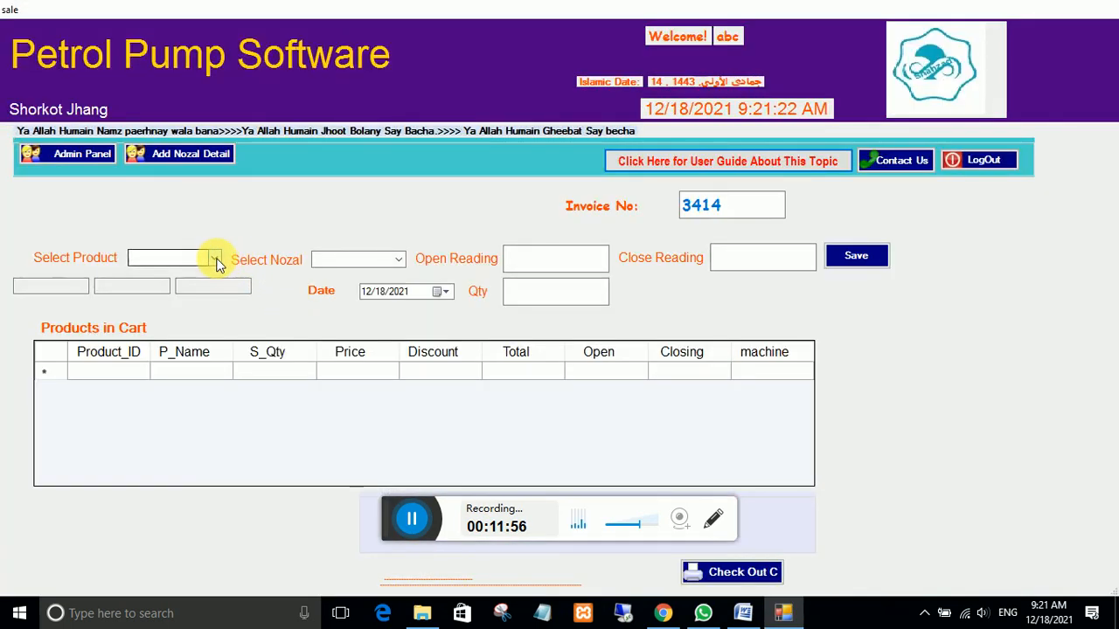
left_click(215, 259)
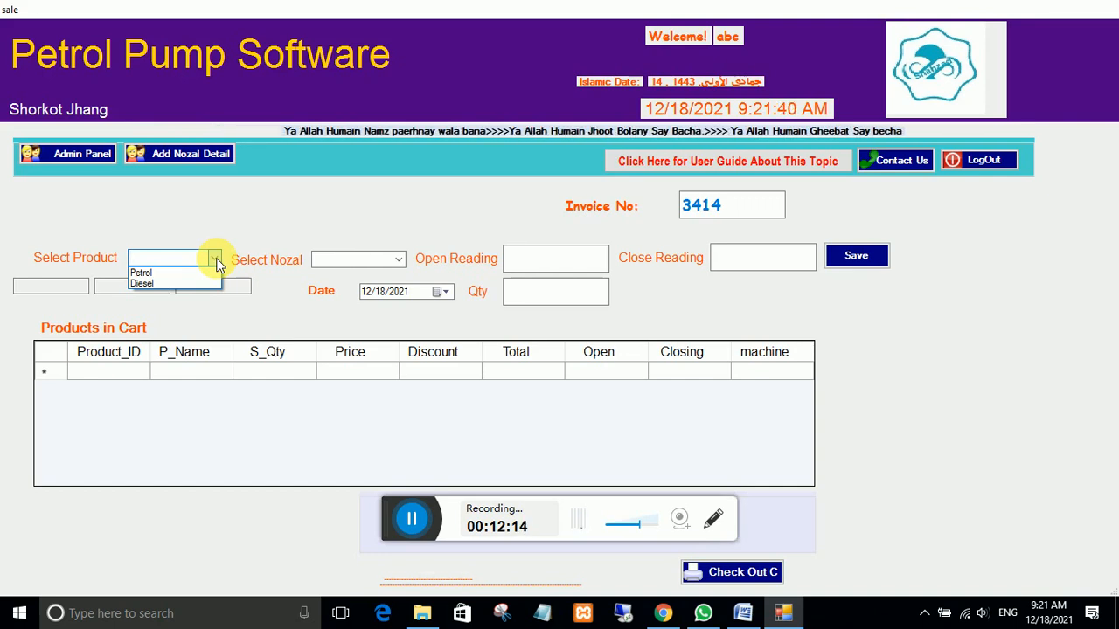
left_click(185, 273)
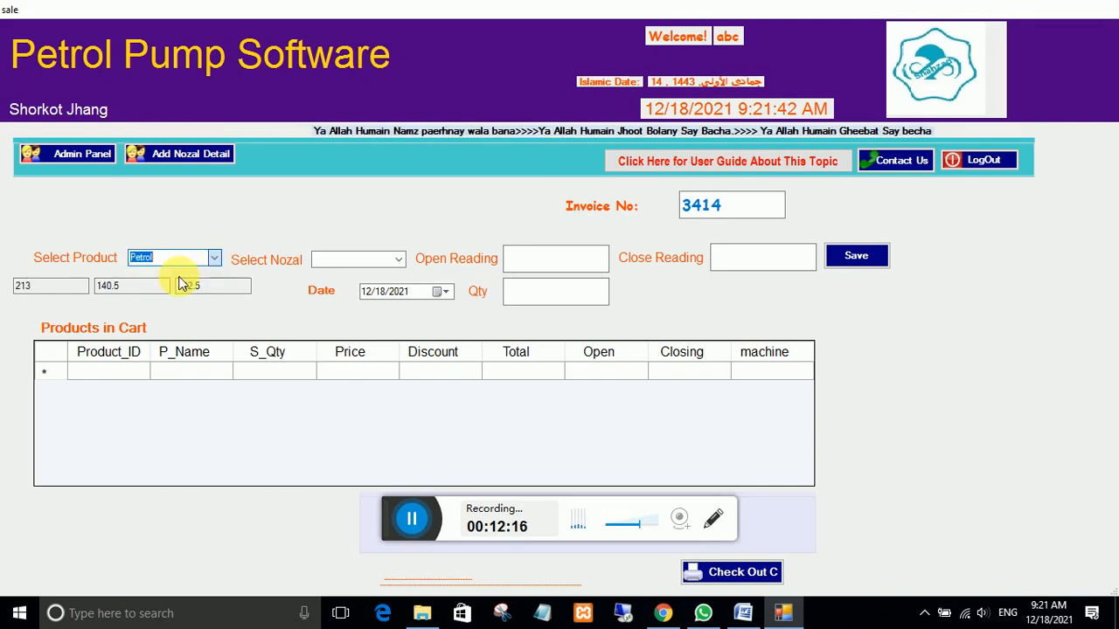
left_click(401, 263)
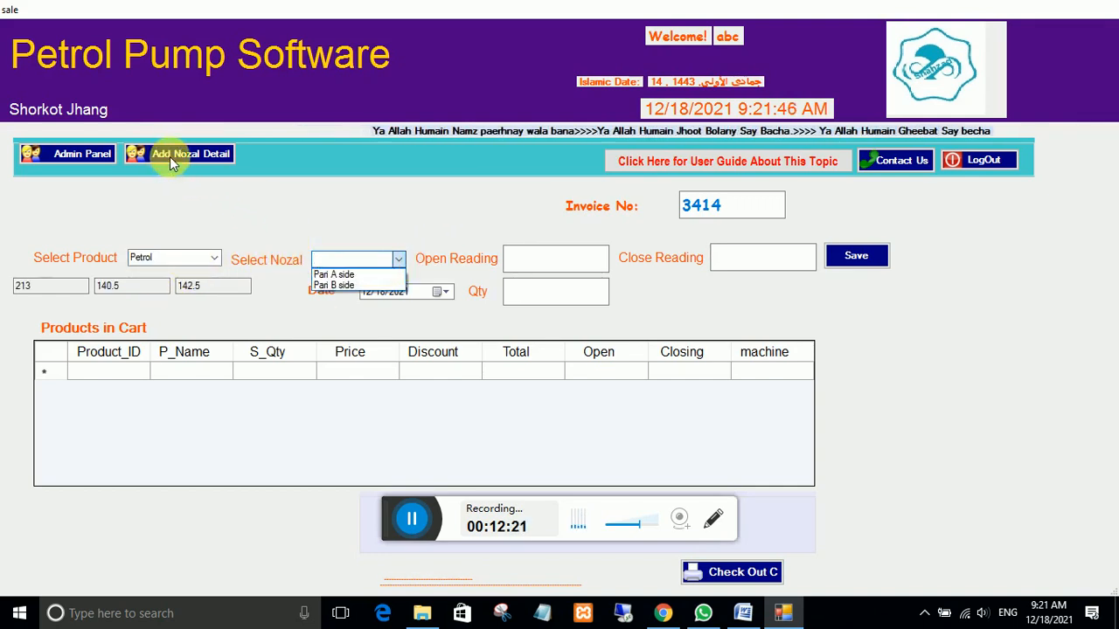
left_click(333, 274)
Enter open reading 125 and close reading 225 for the nozzle "Pari A side", and save the Petrol sale to the cart.
left_click(535, 262)
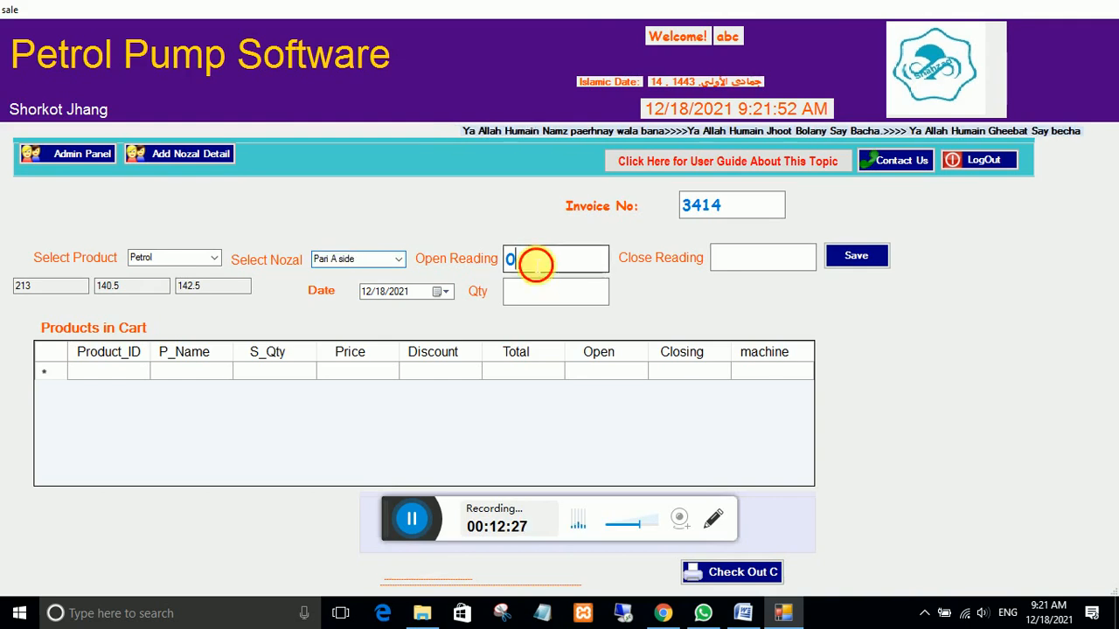
double_click(536, 264)
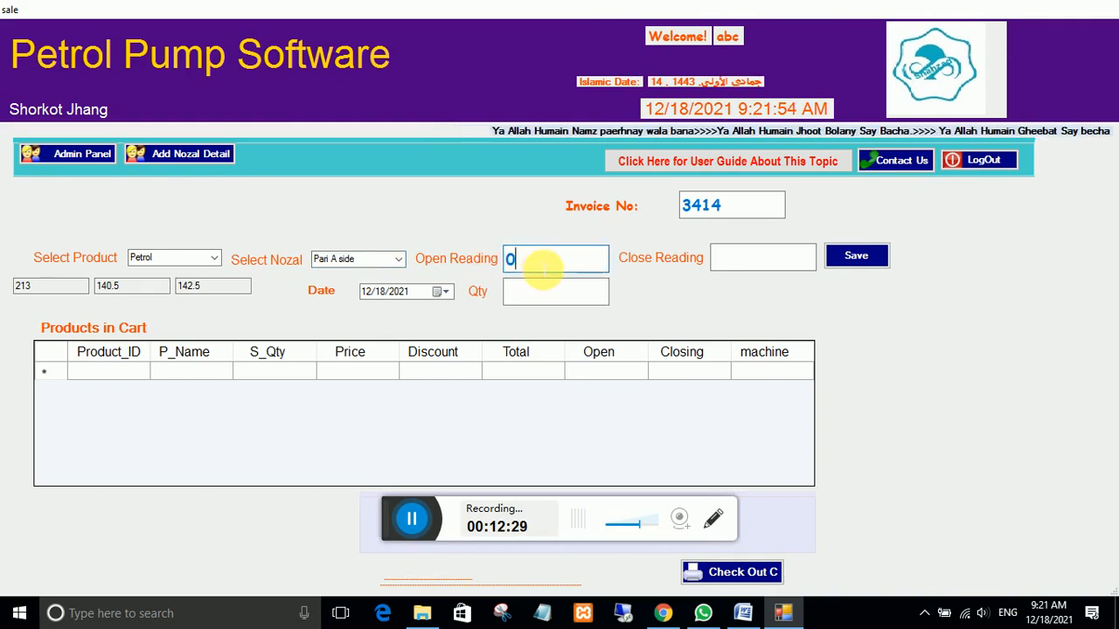
left_click_drag(543, 270, 495, 266)
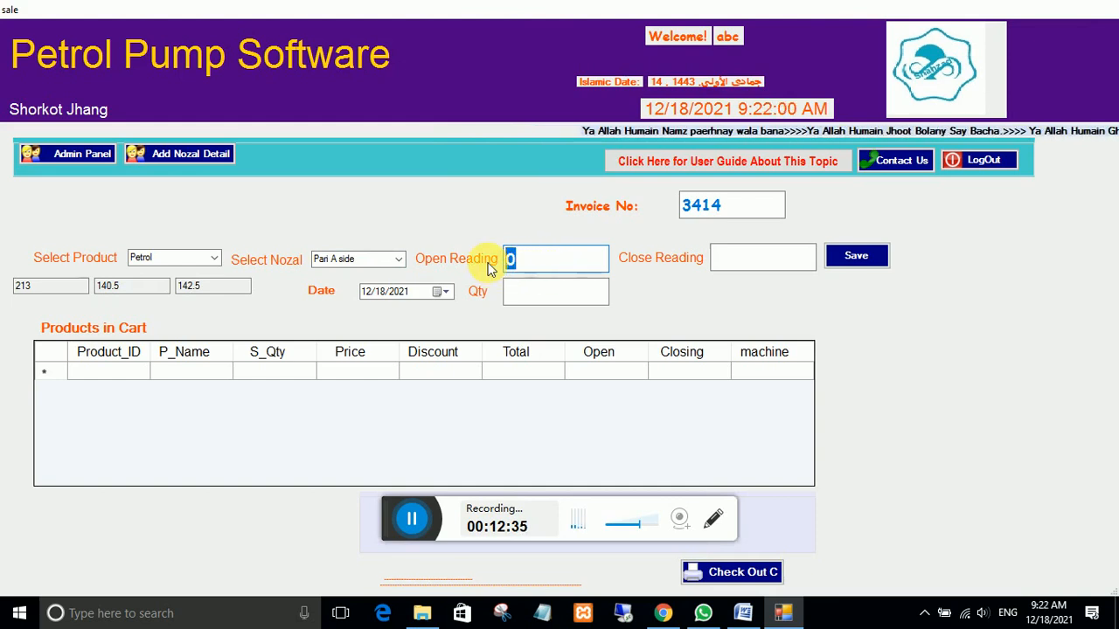
type("125")
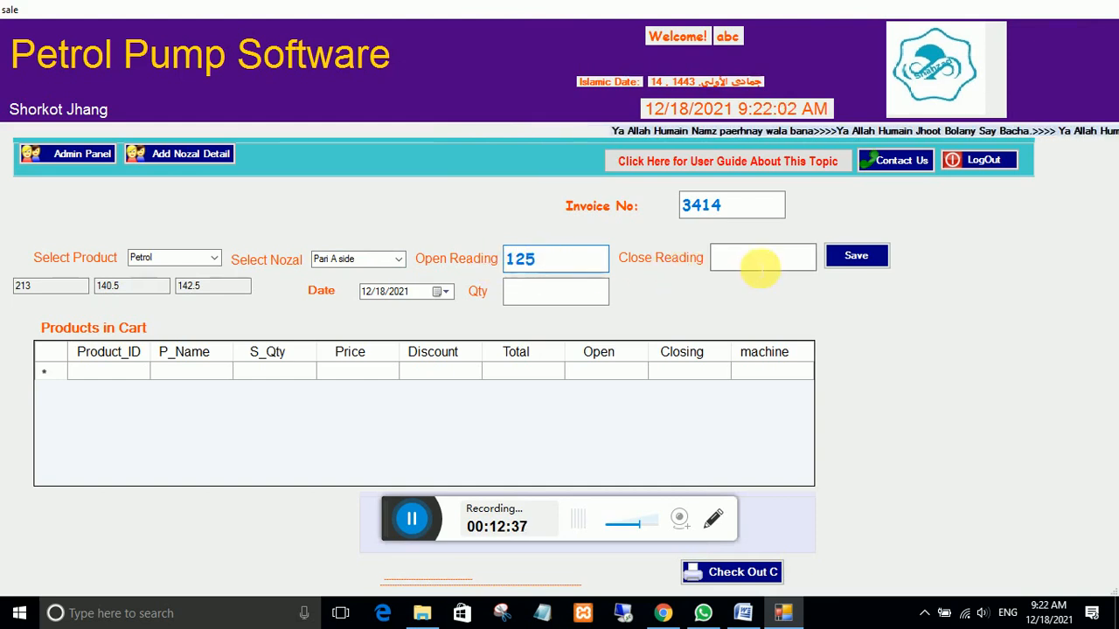
left_click(760, 270)
type("225")
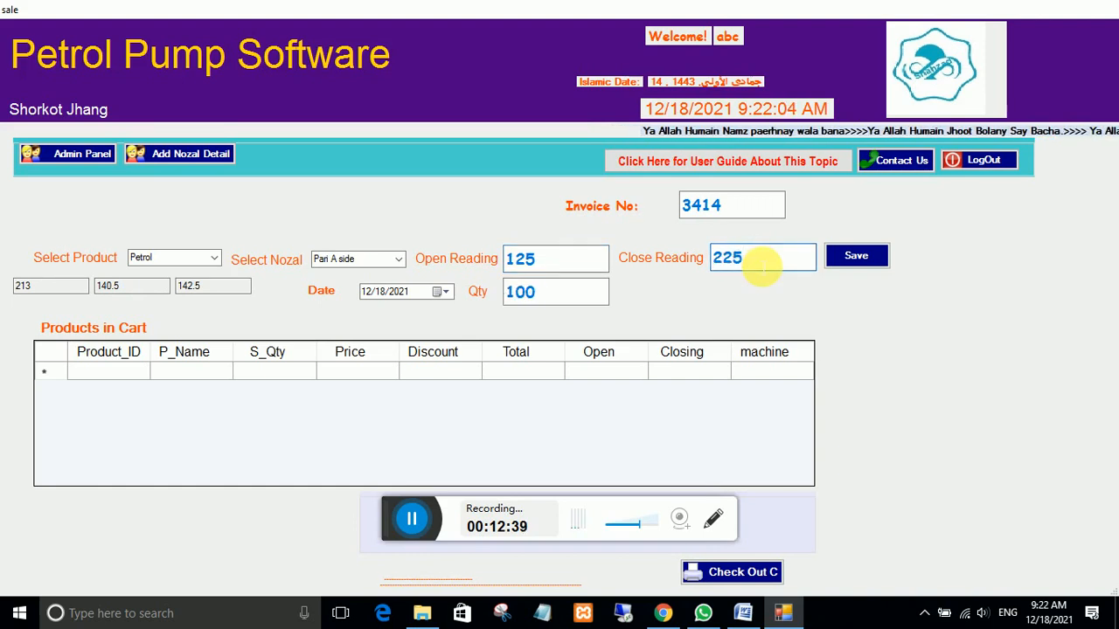
double_click(524, 292)
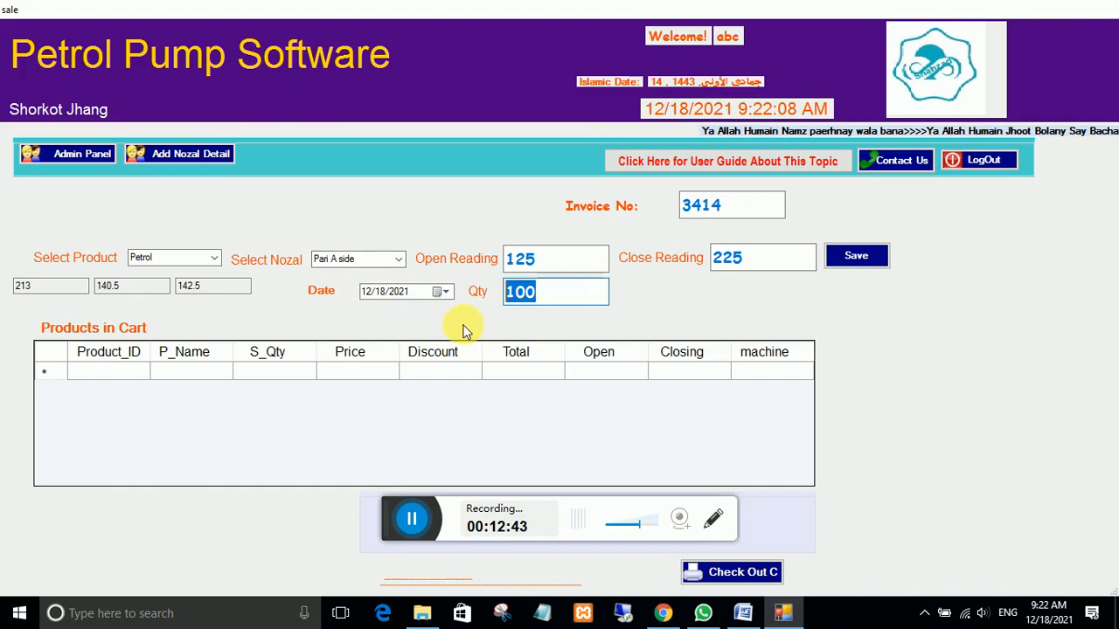
left_click(846, 260)
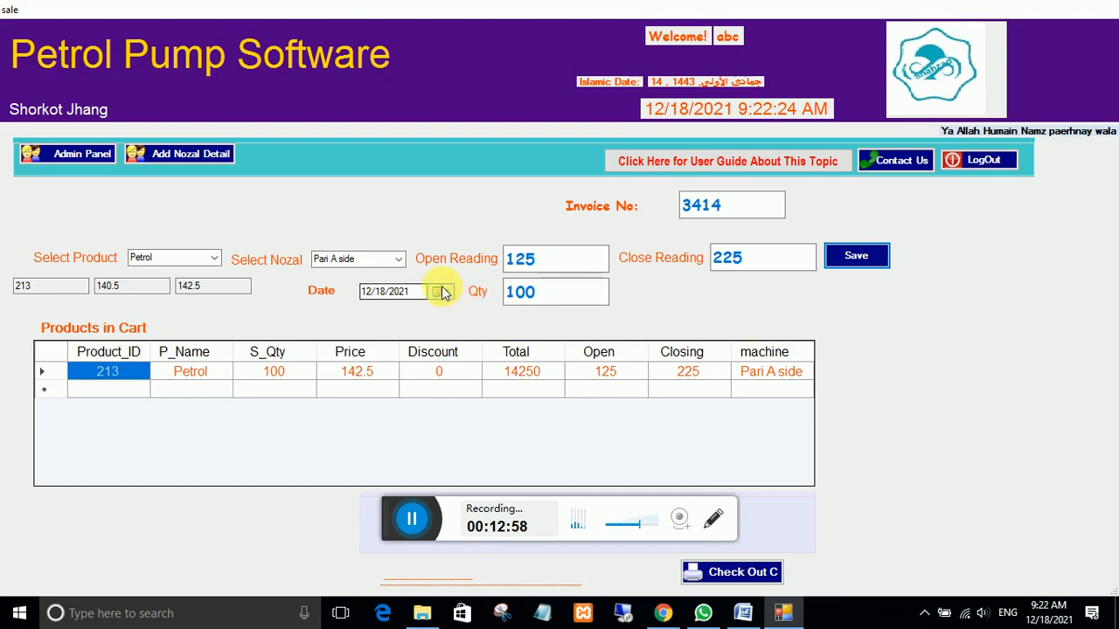
Try to save a Petrol sale for the nozzle "Pari B side" with open reading 550 and close reading 660.
left_click(400, 263)
left_click(368, 283)
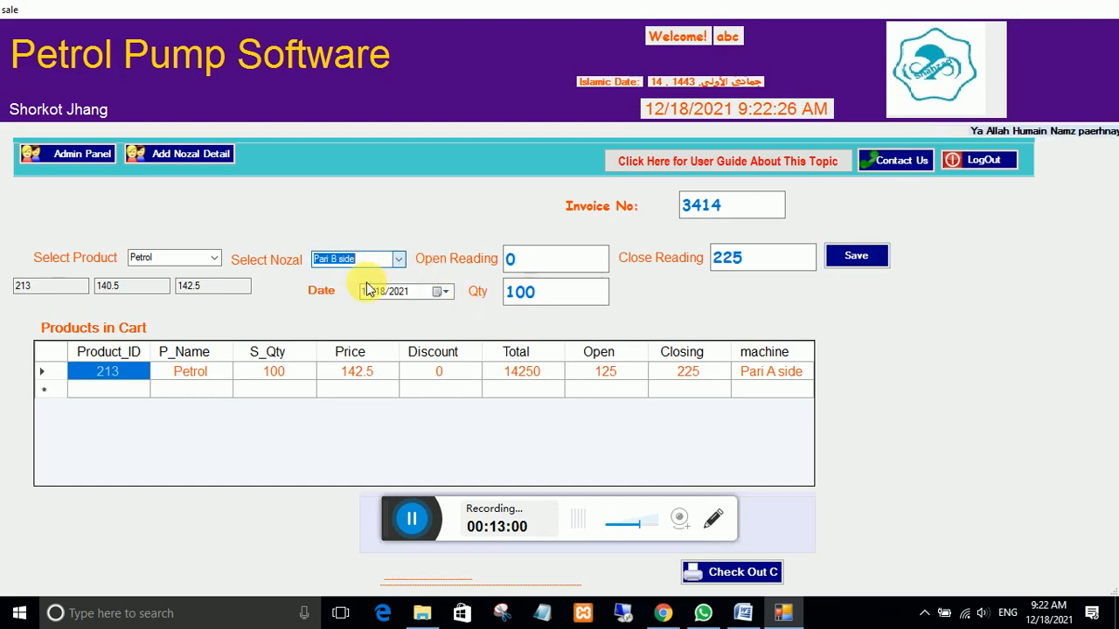
left_click(525, 259)
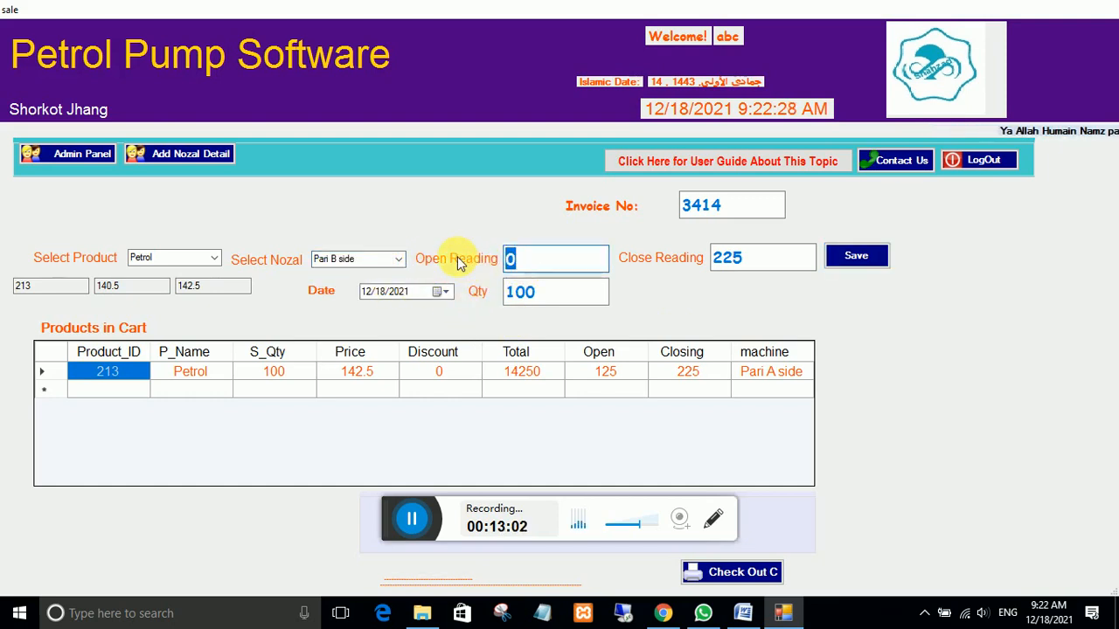
type("55")
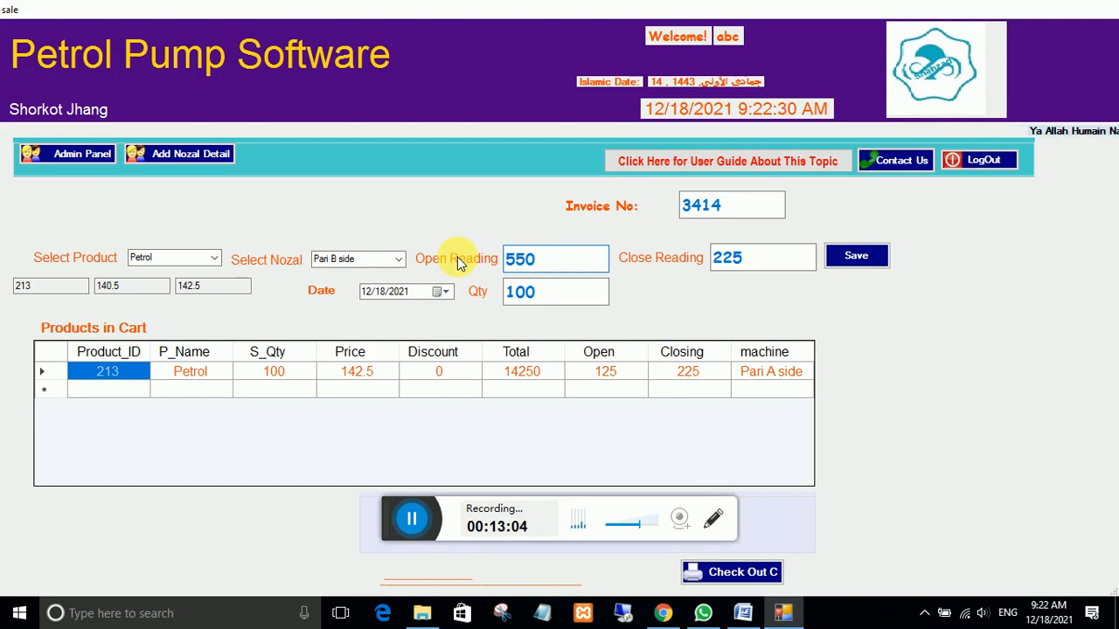
left_click(713, 257)
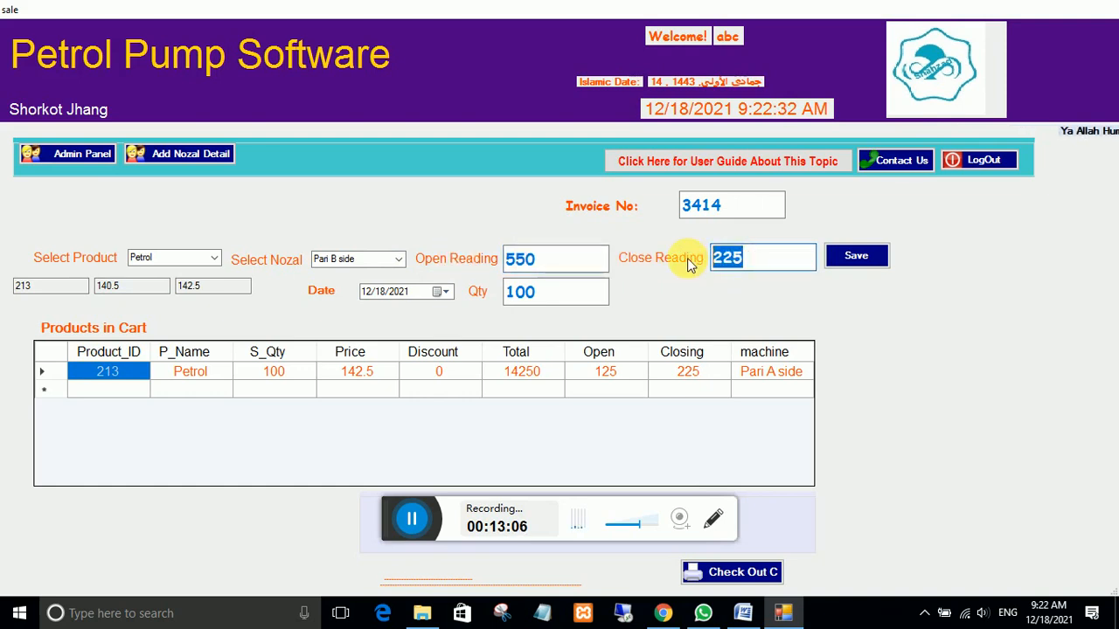
type("650")
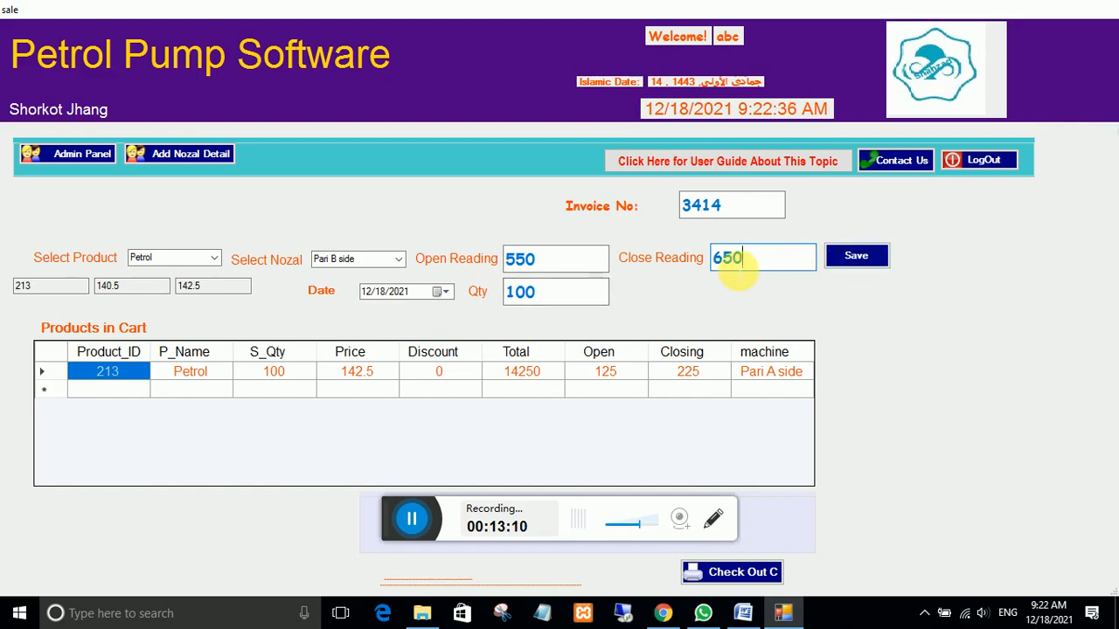
left_click(735, 259)
key("BackSpace")
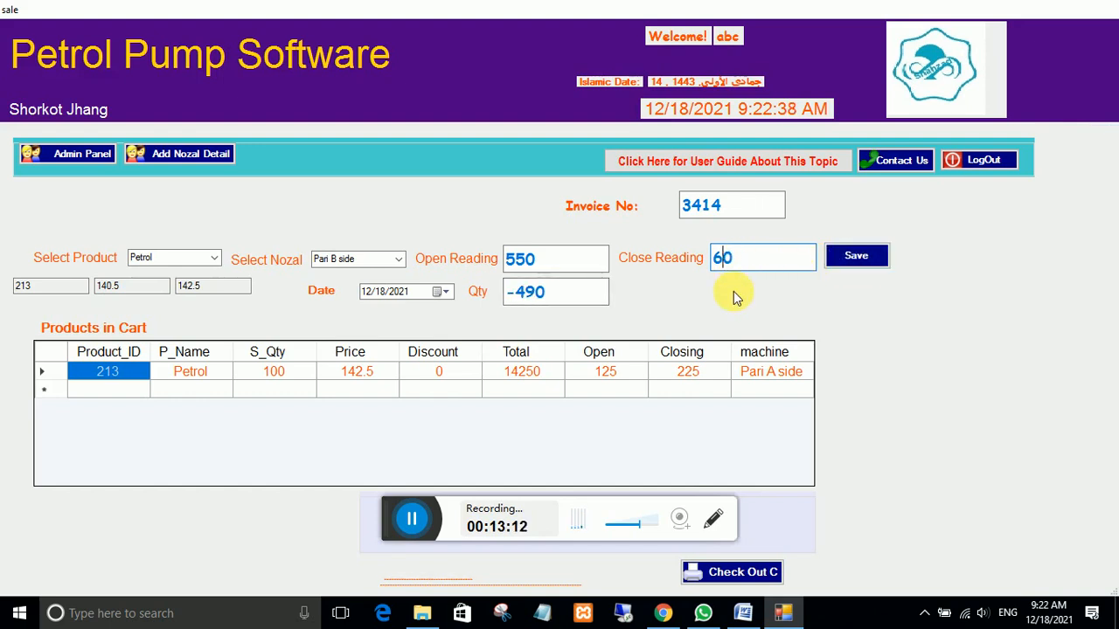
type("6")
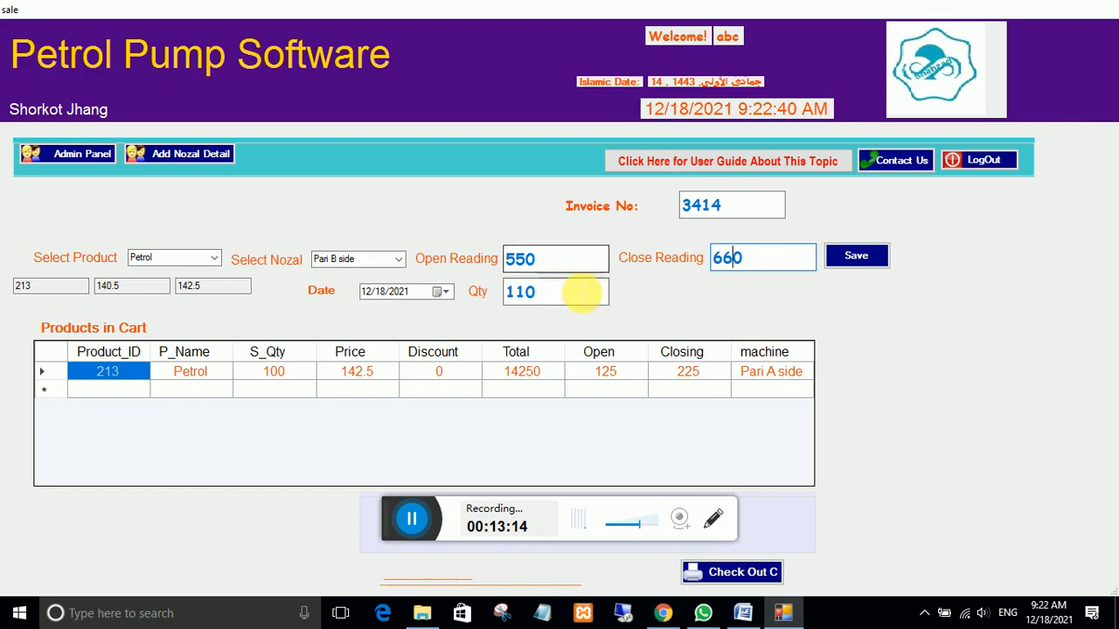
left_click(857, 256)
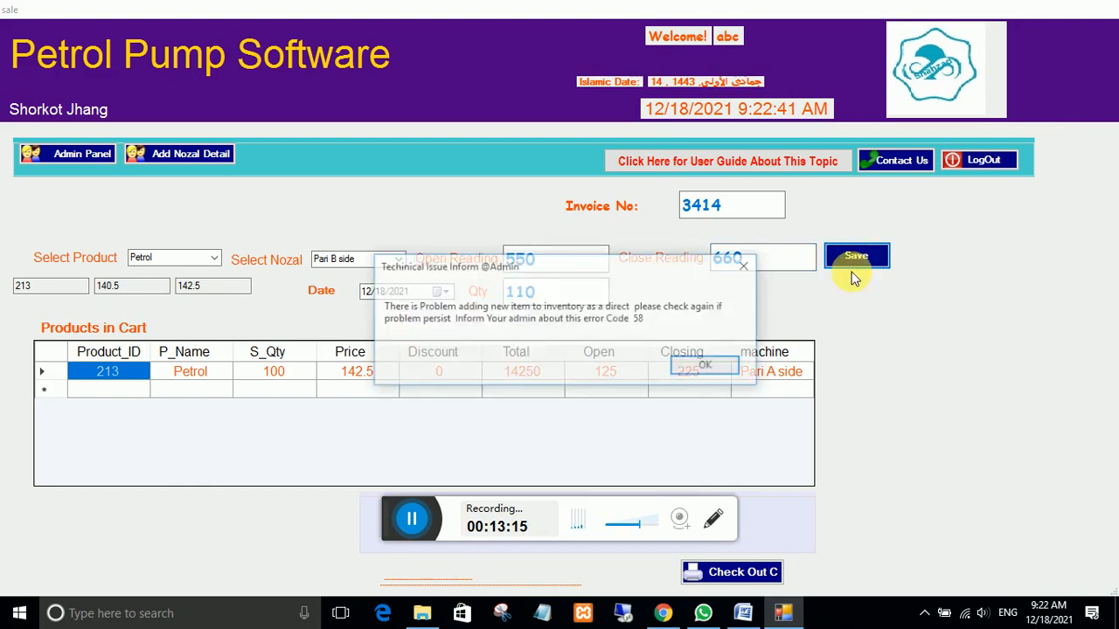
left_click(687, 367)
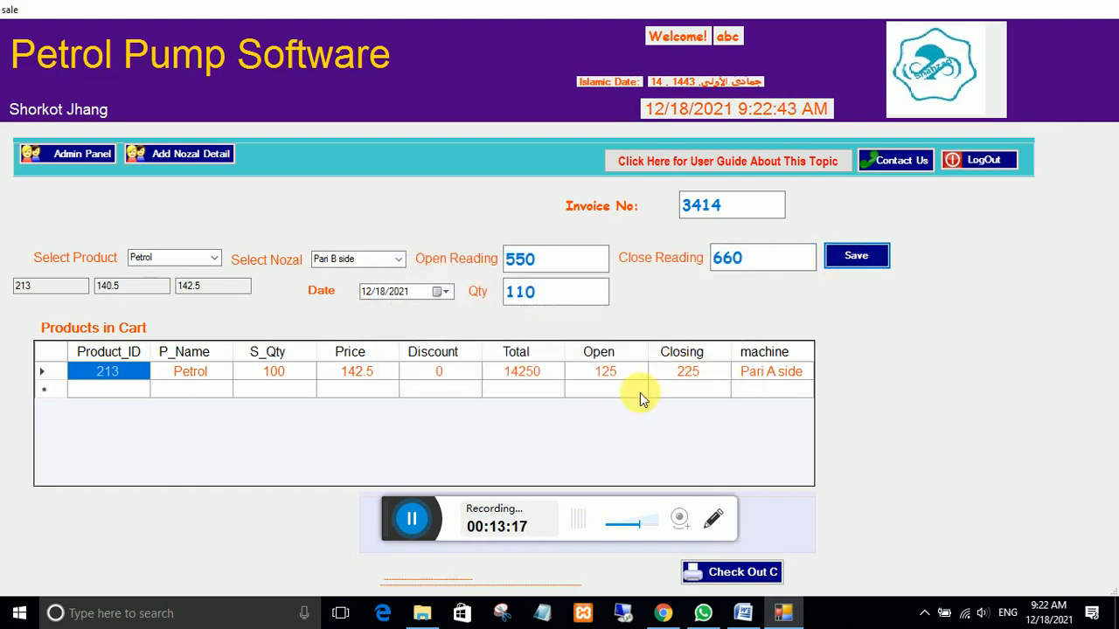
left_click(411, 519)
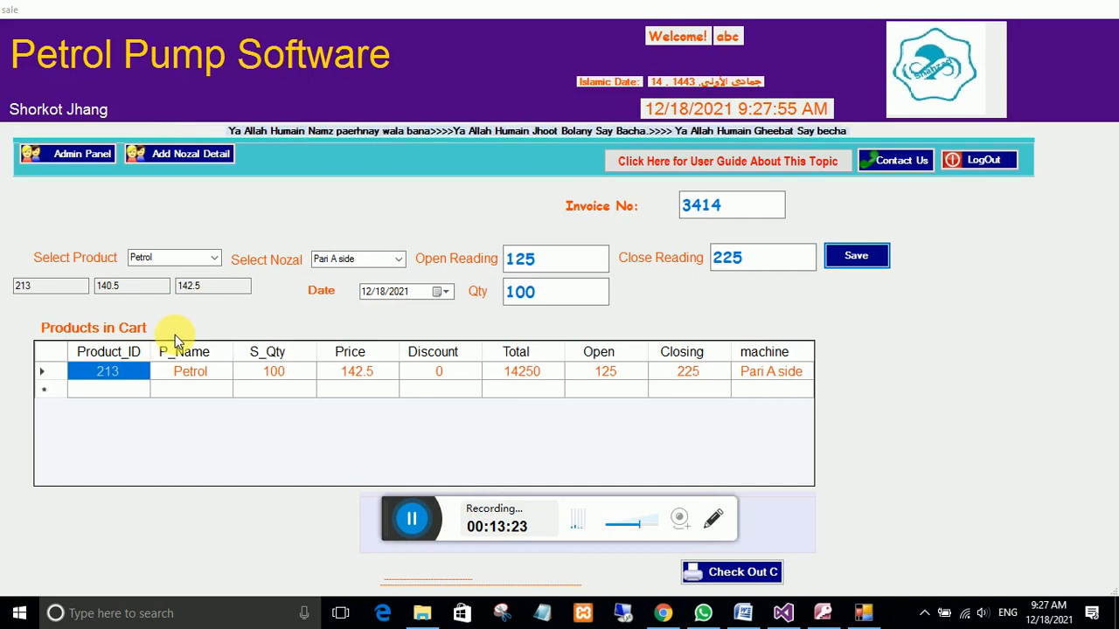
Add the "Pari B side" Petrol sale to the cart with open reading 550 and close reading 660.
left_click(398, 260)
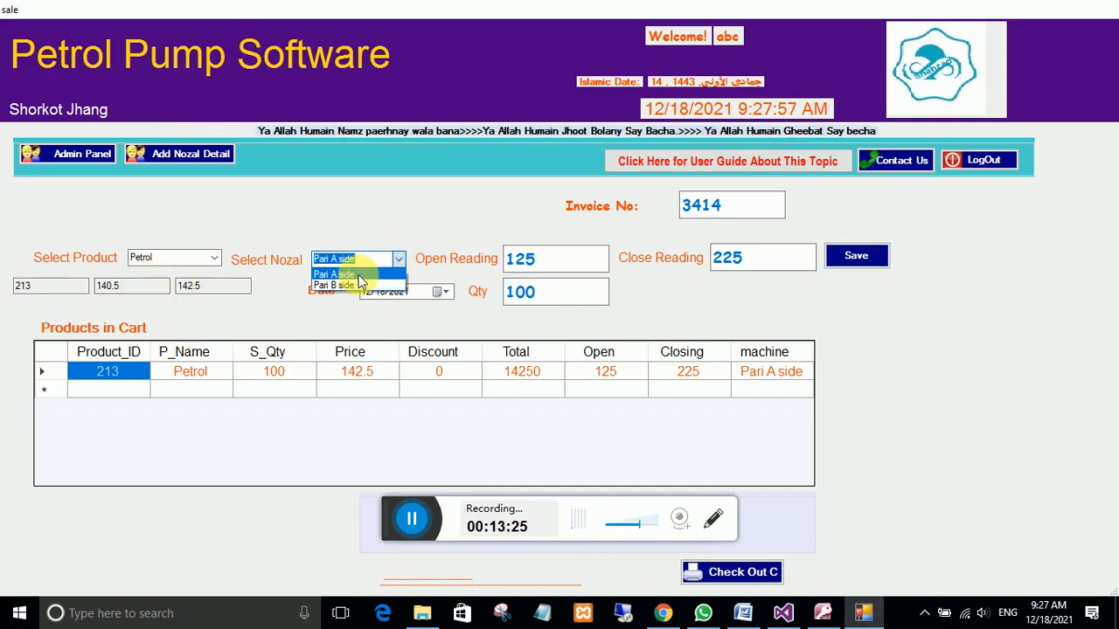
left_click(354, 286)
left_click(555, 259)
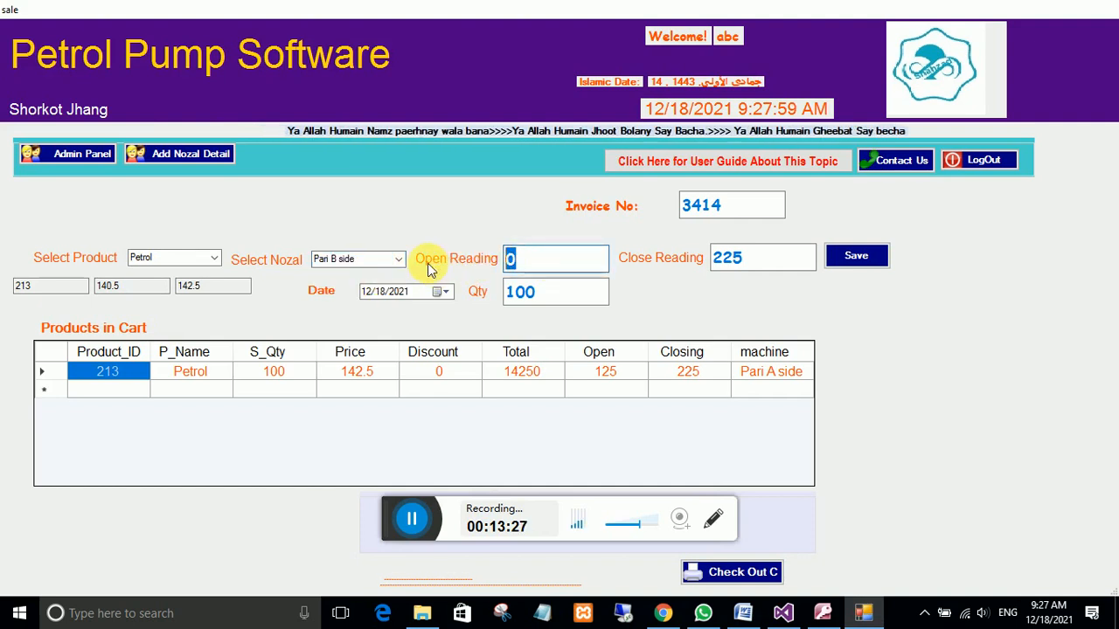
type("550")
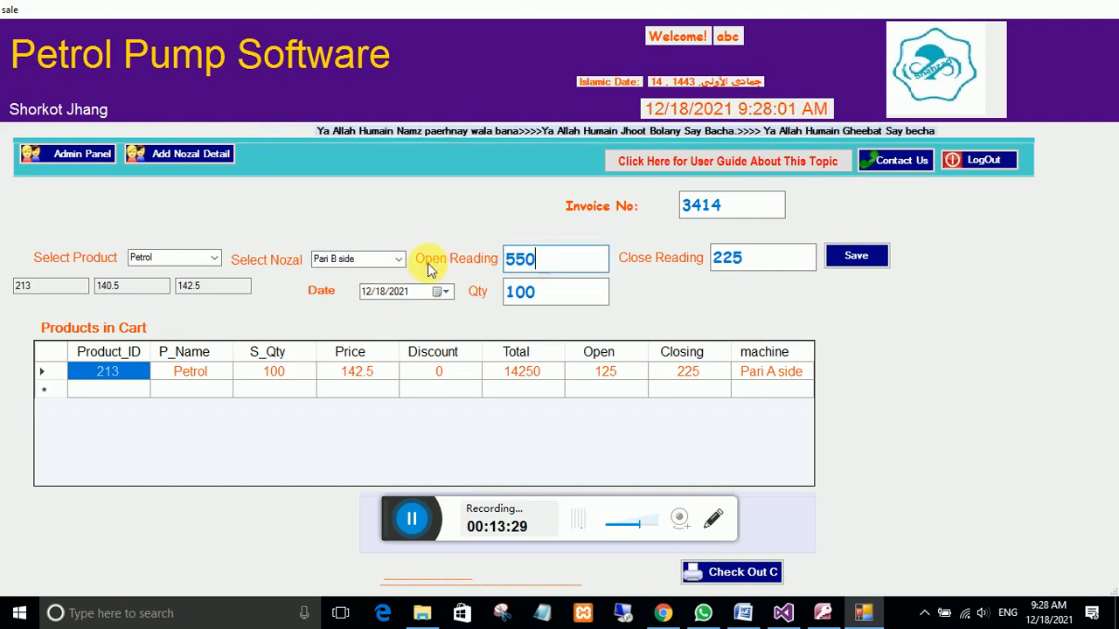
left_click(741, 258)
type("660")
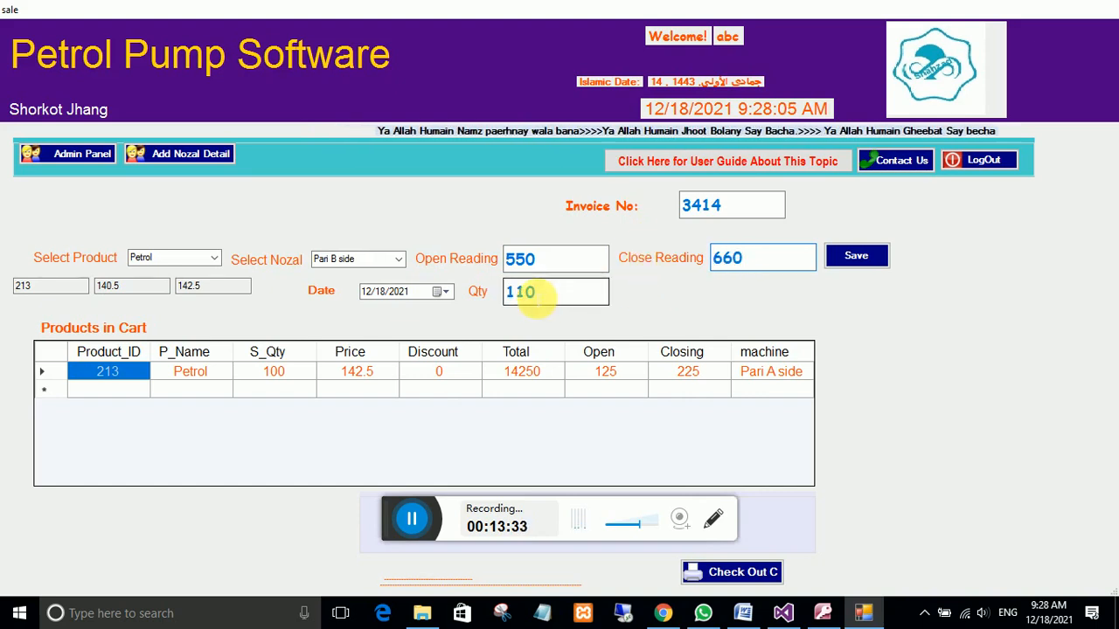
left_click(857, 258)
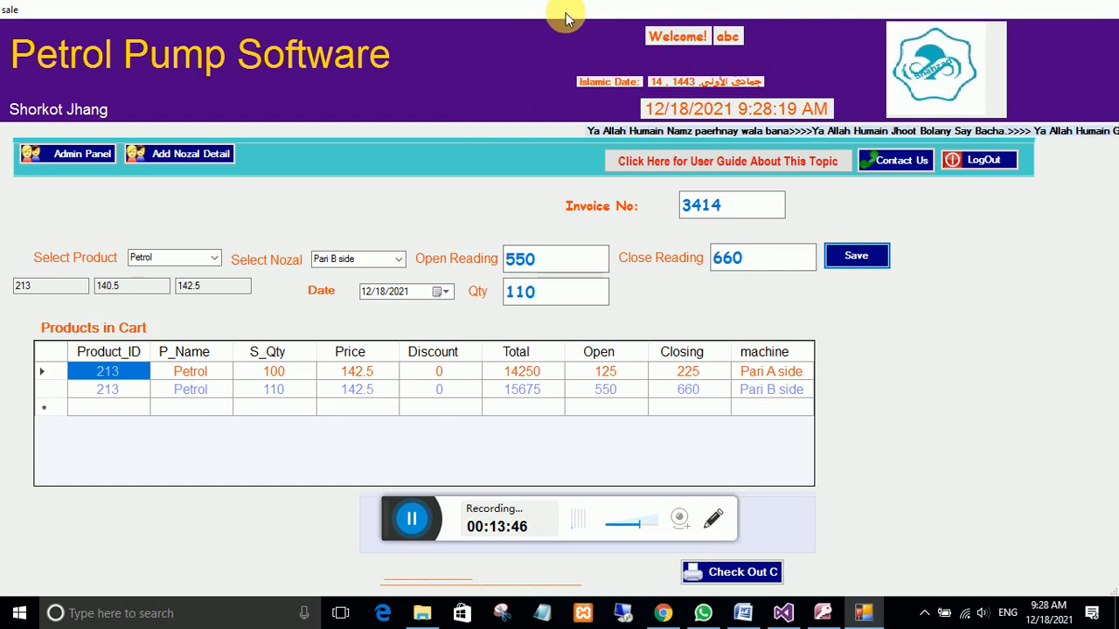
Move the sale window down to reveal the cart total, check out the sale without printing a receipt, and maximize the window again.
left_click_drag(566, 12, 559, 55)
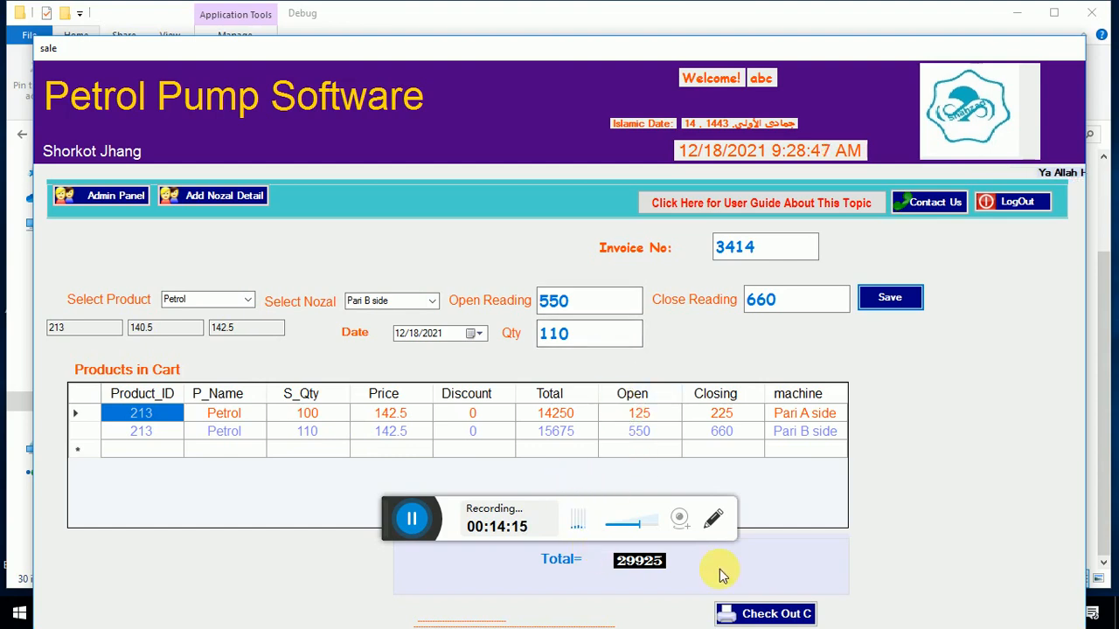
left_click(776, 615)
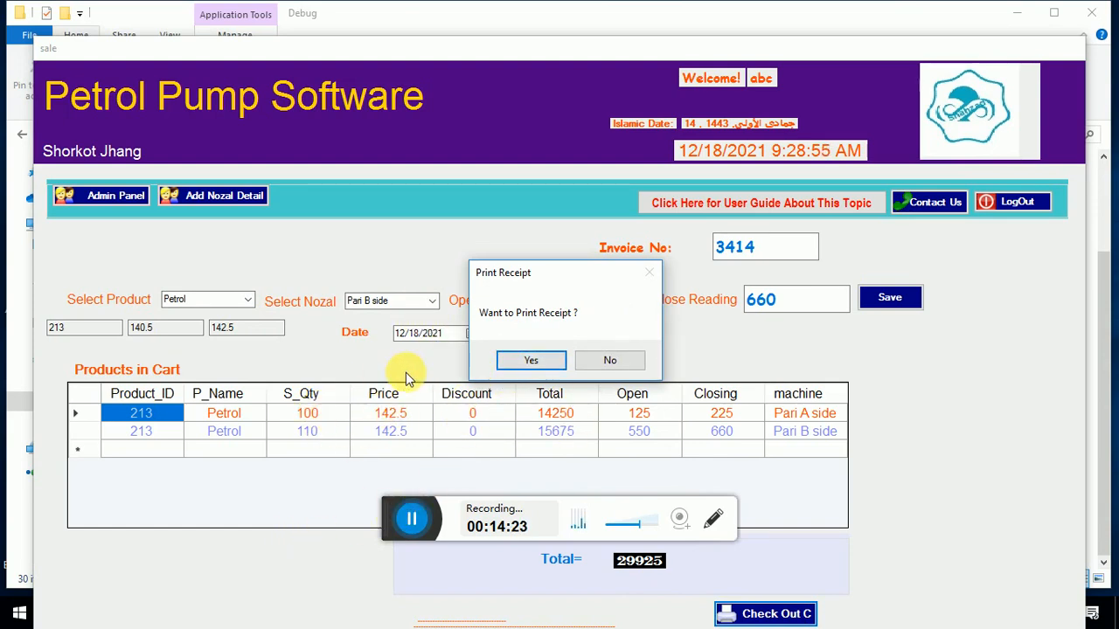
left_click(610, 360)
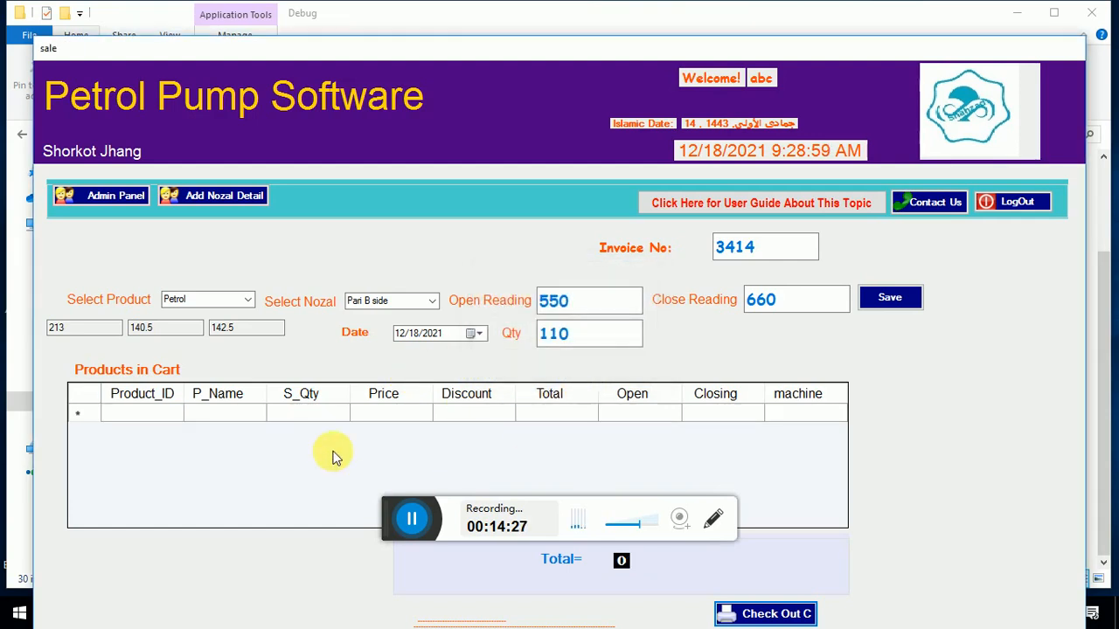
double_click(611, 50)
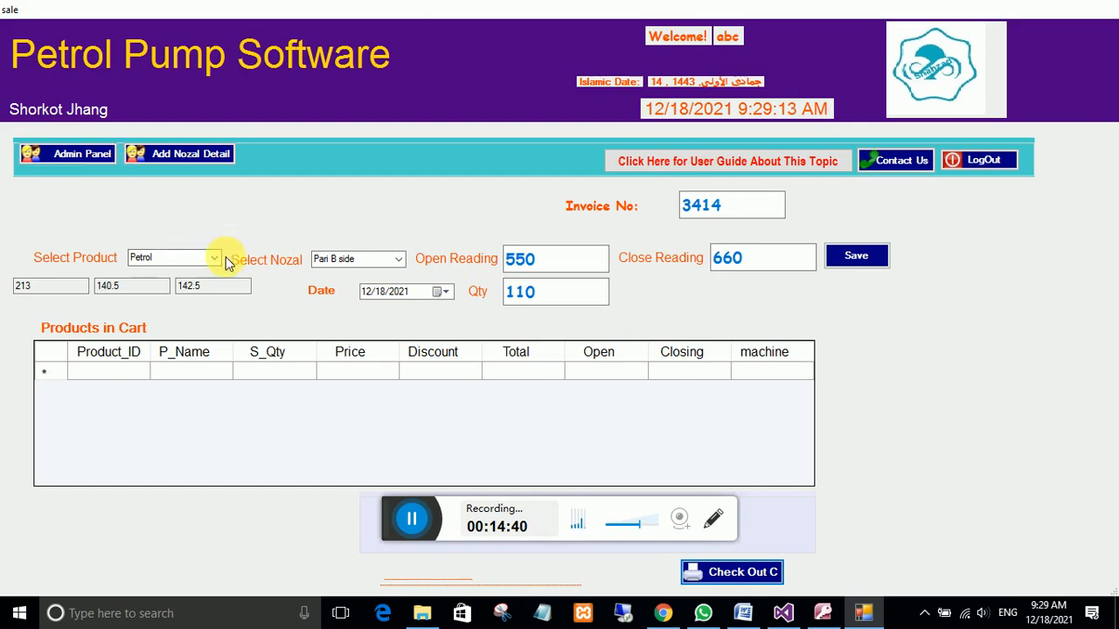
Start a new sale entry by way of the admin panel, and check the open reading for Petrol nozzle "Pari A side".
left_click(95, 160)
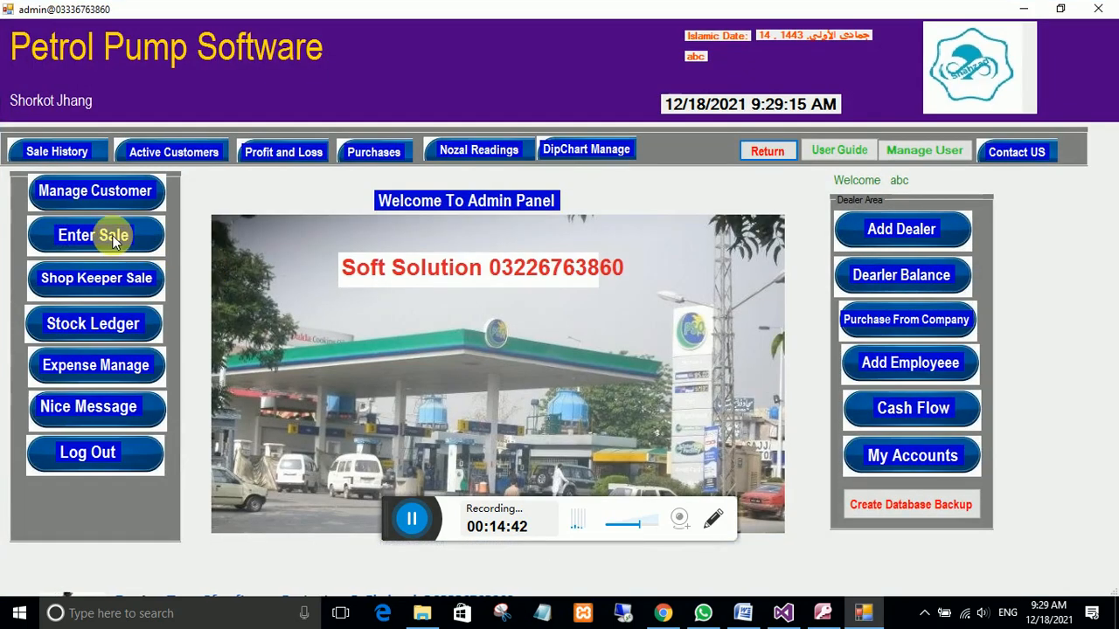
left_click(112, 235)
left_click(213, 258)
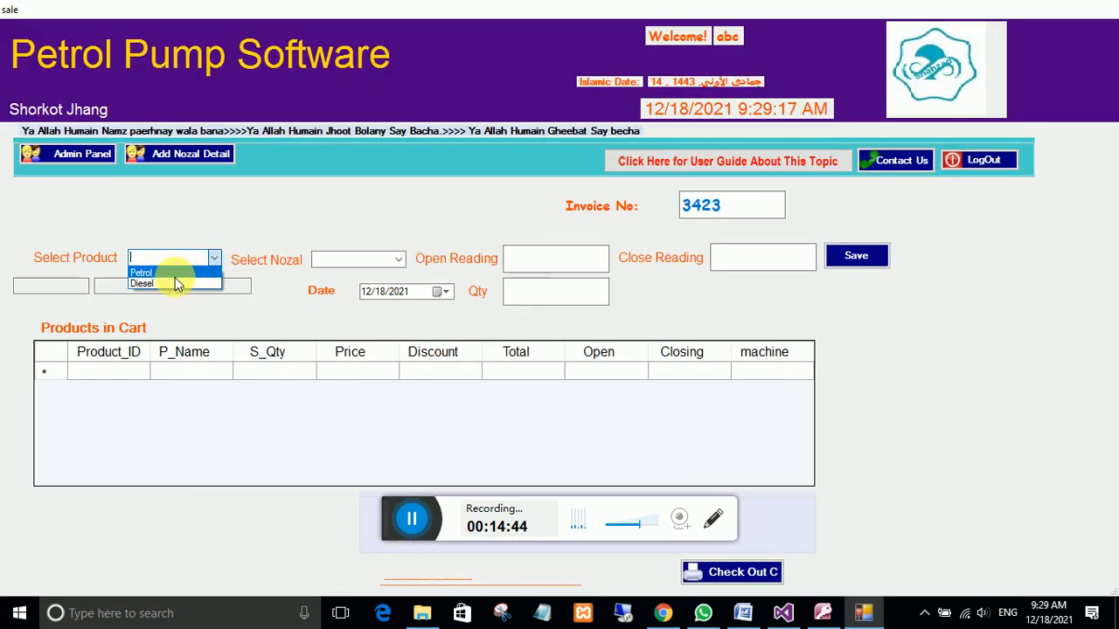
left_click(173, 274)
left_click(399, 259)
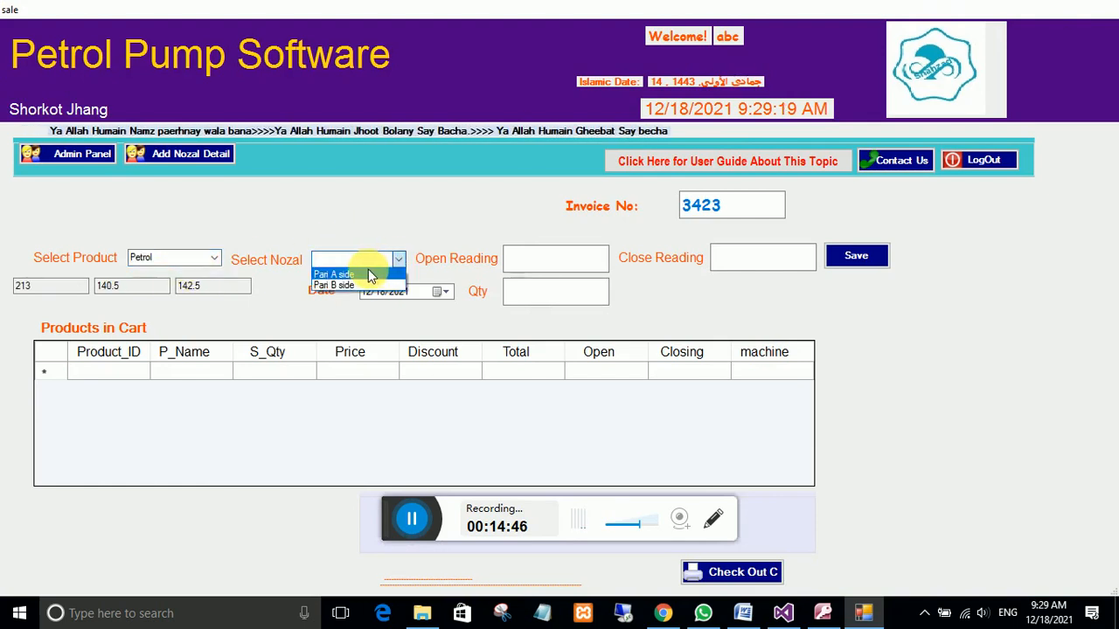
left_click(368, 274)
double_click(524, 260)
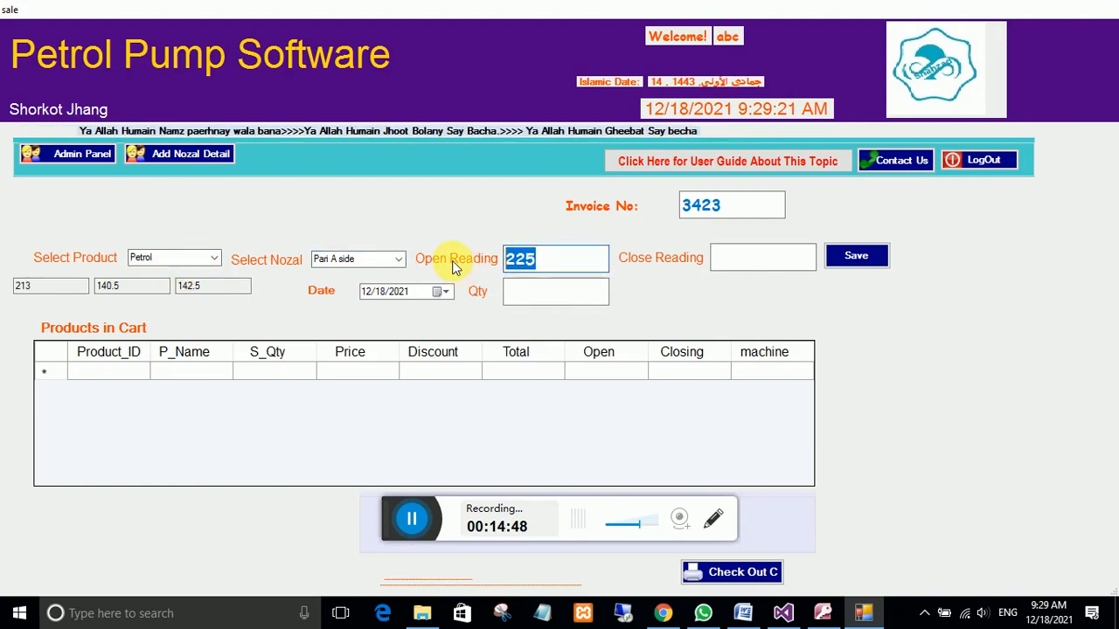
left_click(774, 259)
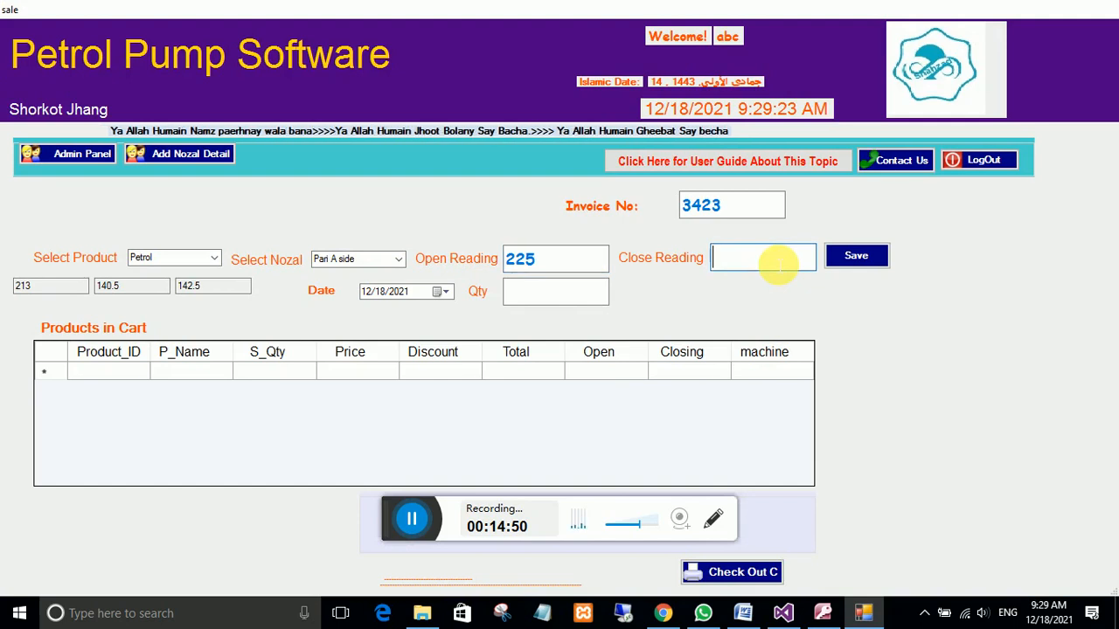
left_click(568, 293)
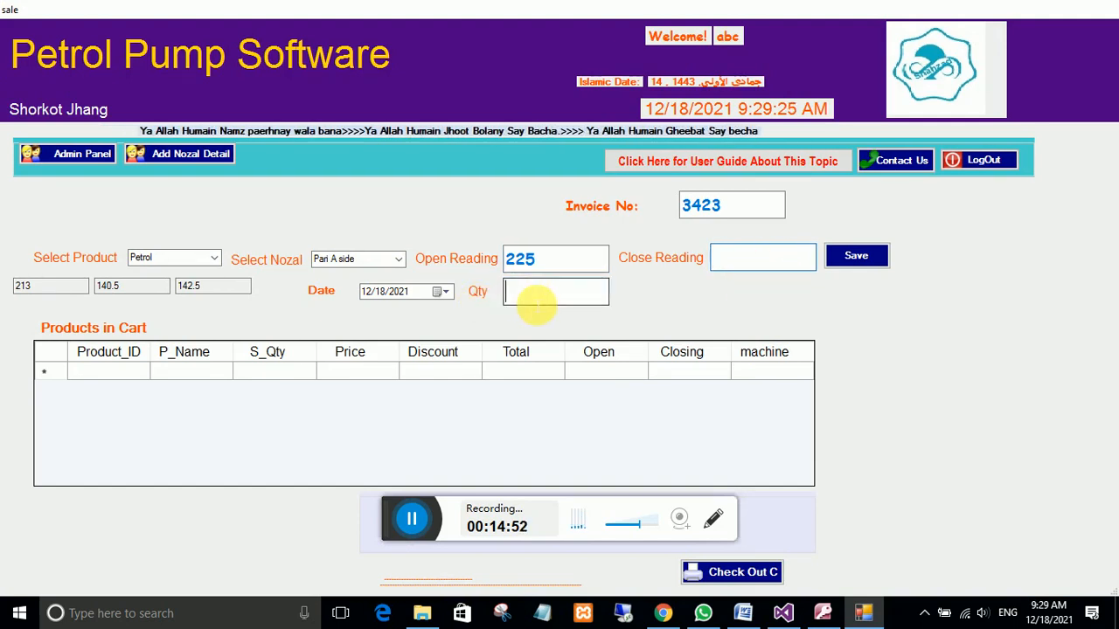
left_click(724, 268)
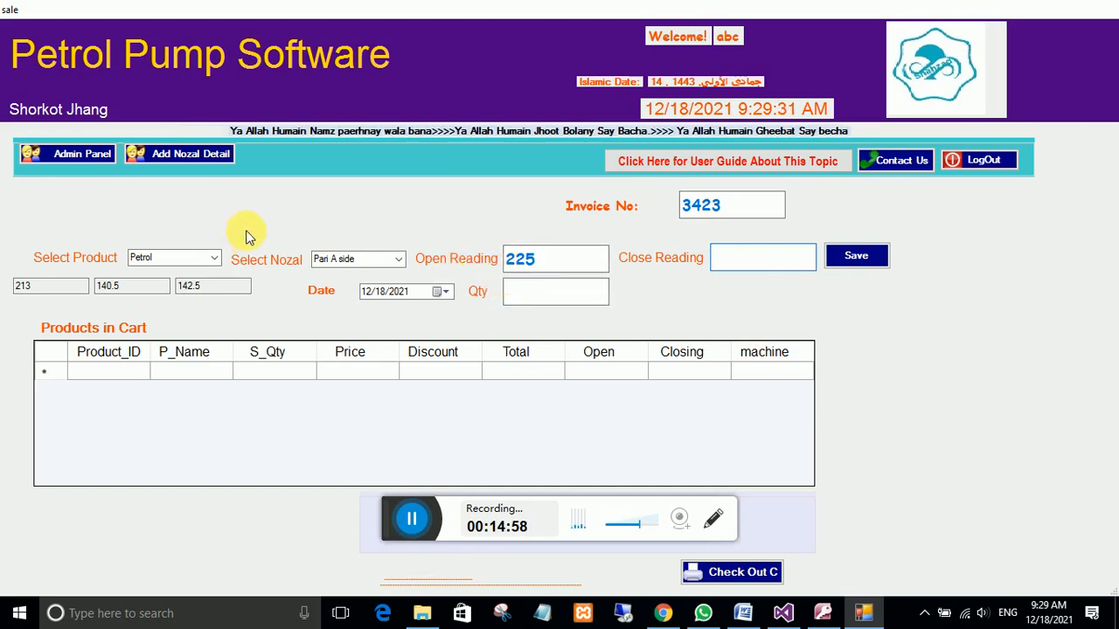
Return to the admin panel and open the customer management form.
left_click(84, 155)
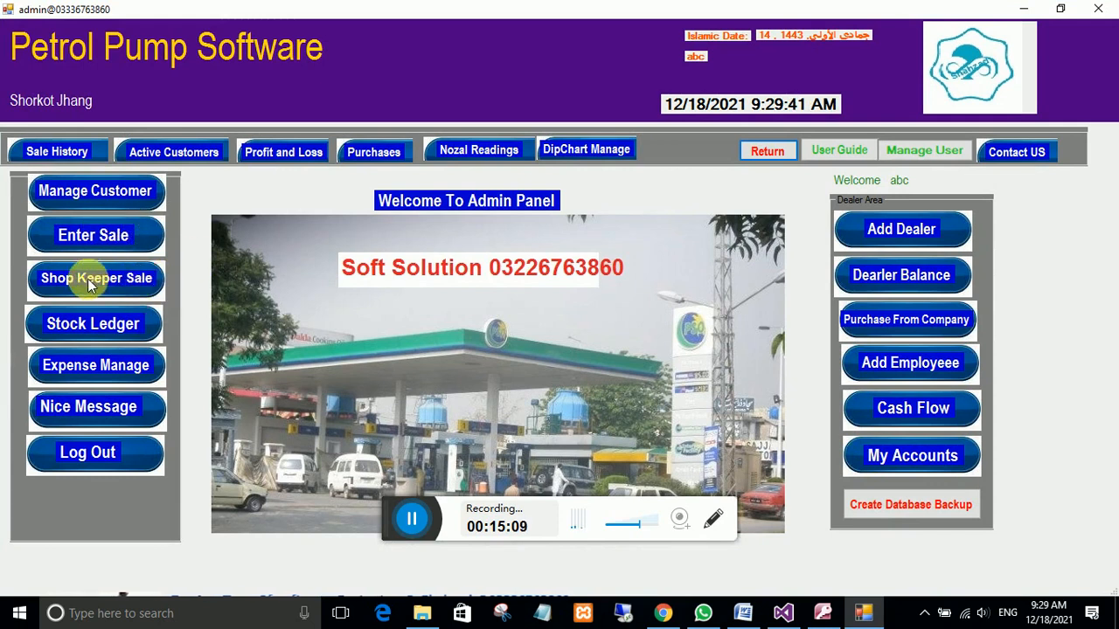
left_click(83, 189)
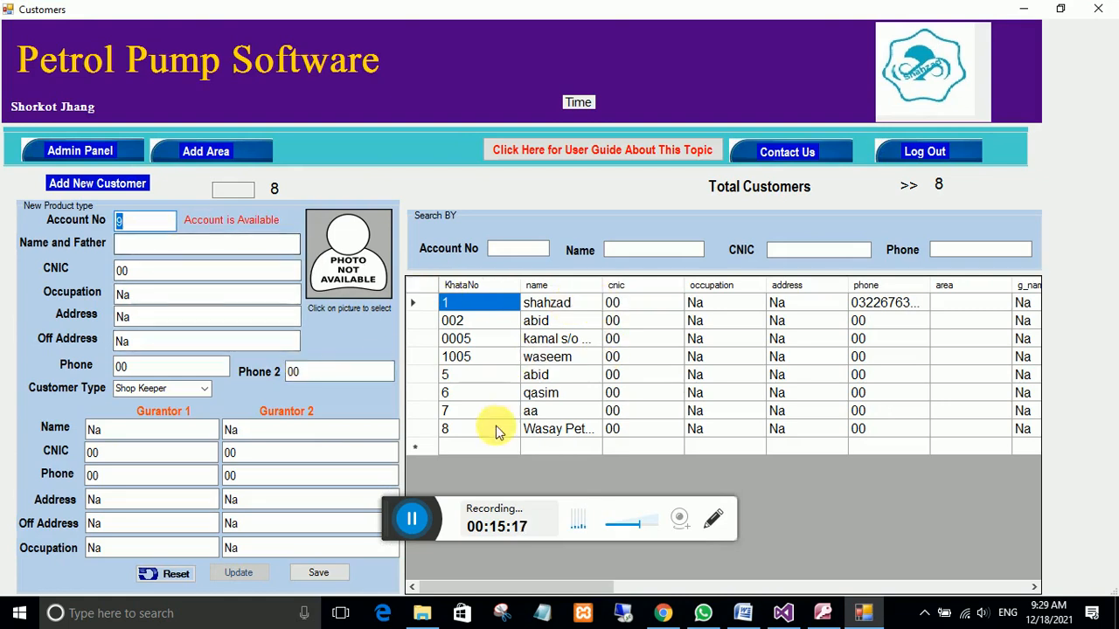
Load the second listed customer's record into the form, and open the customer picture chooser and dismiss it without choosing an image.
left_click(142, 222)
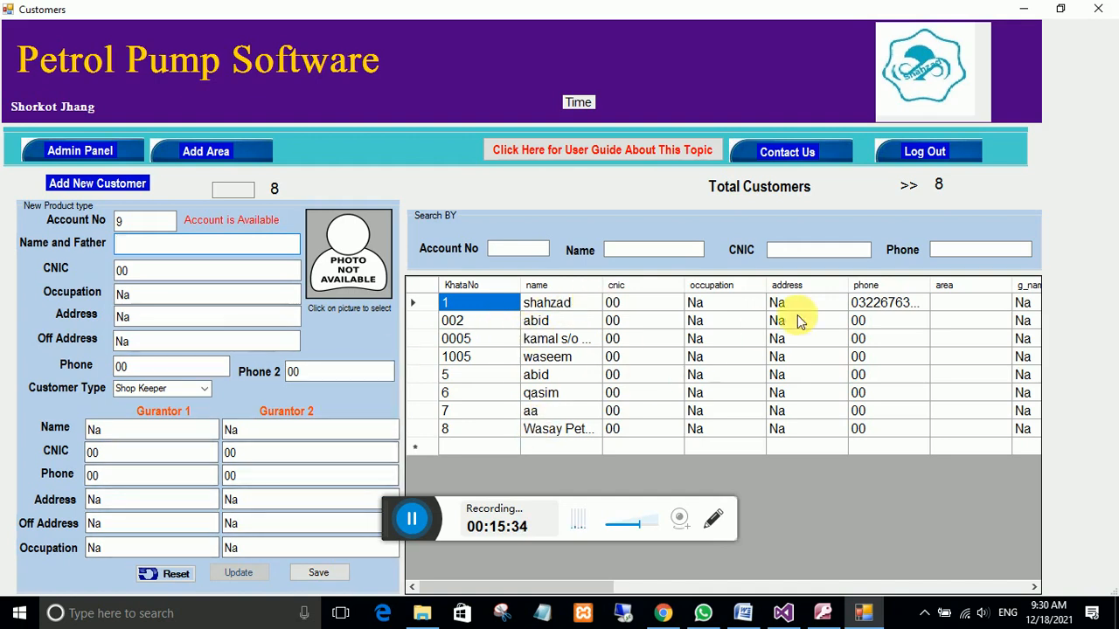
left_click(543, 327)
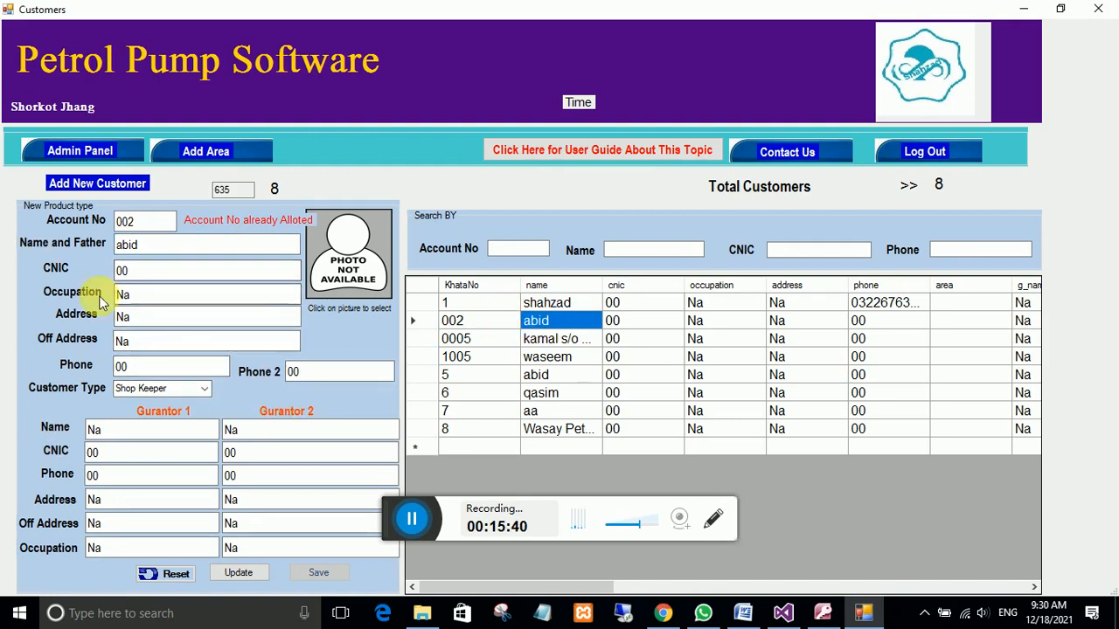
left_click(325, 249)
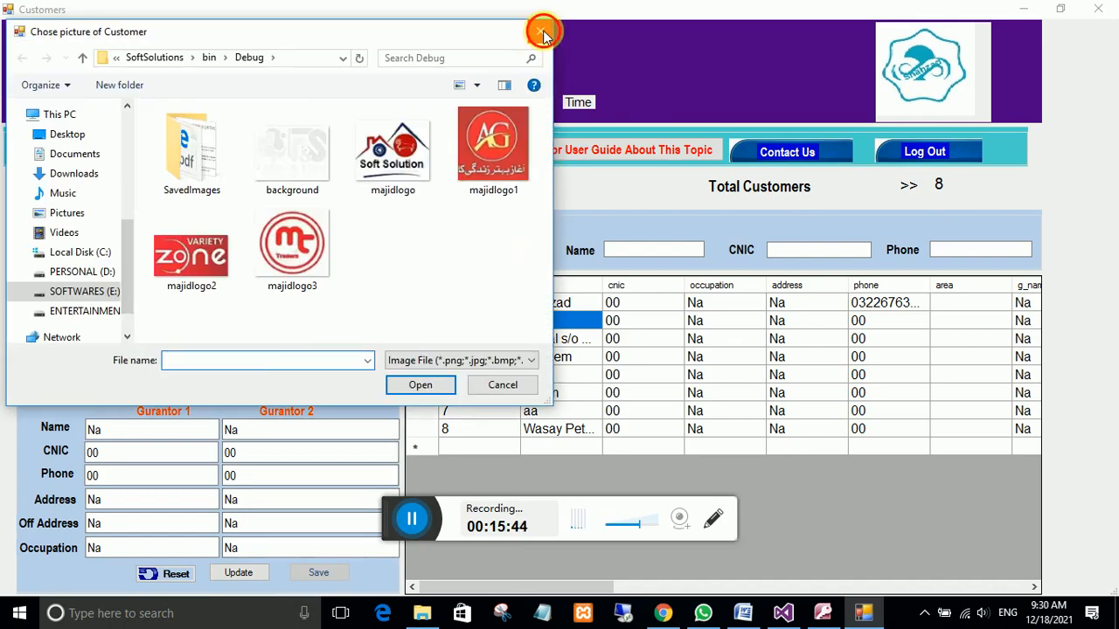
left_click(539, 30)
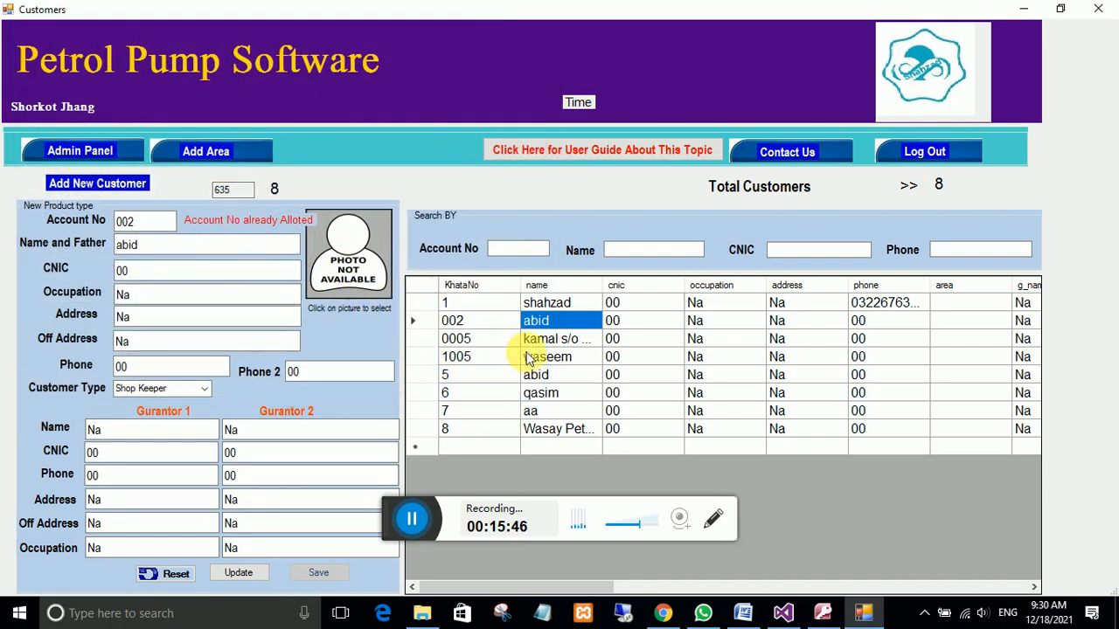
Start a shop keeper sale by way of the admin panel, search the products for "p" and add Petrol to the cart.
left_click(80, 153)
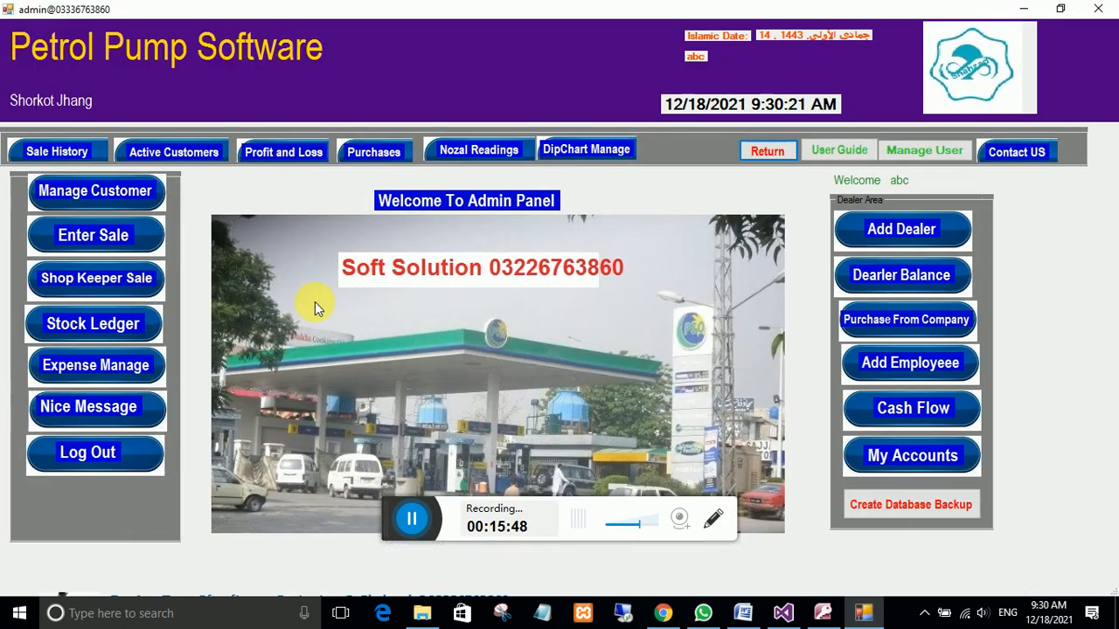
left_click(95, 279)
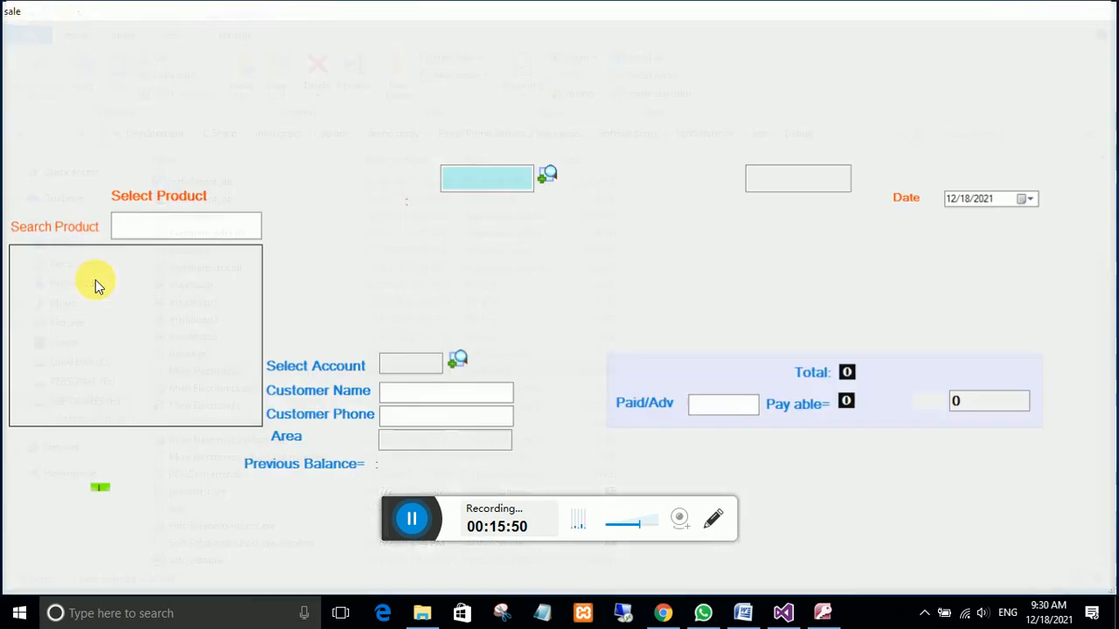
left_click(546, 173)
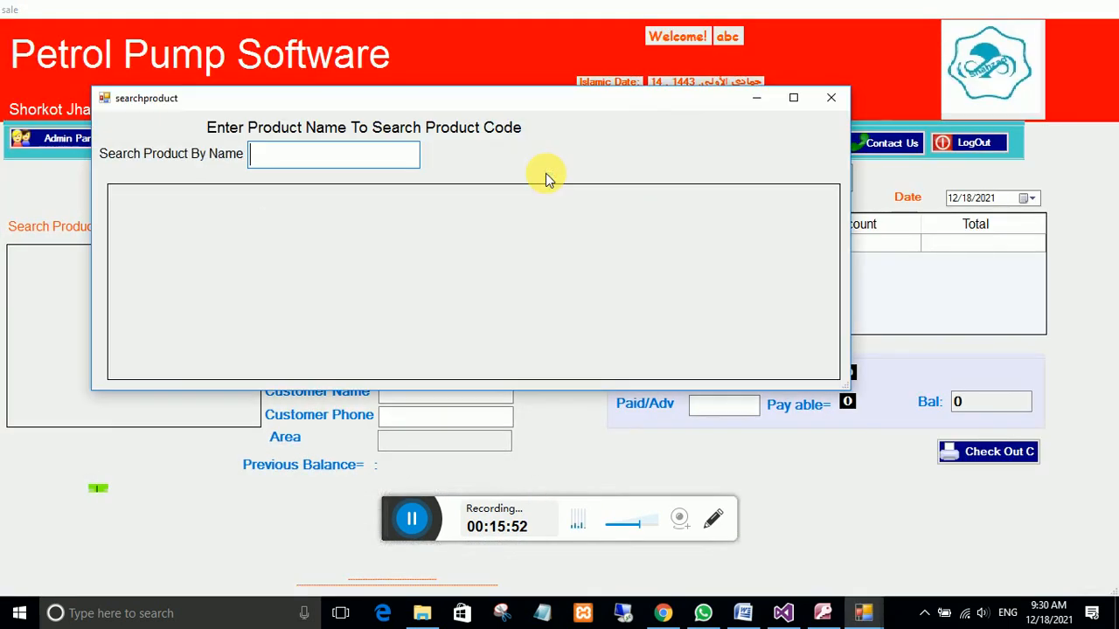
type("p")
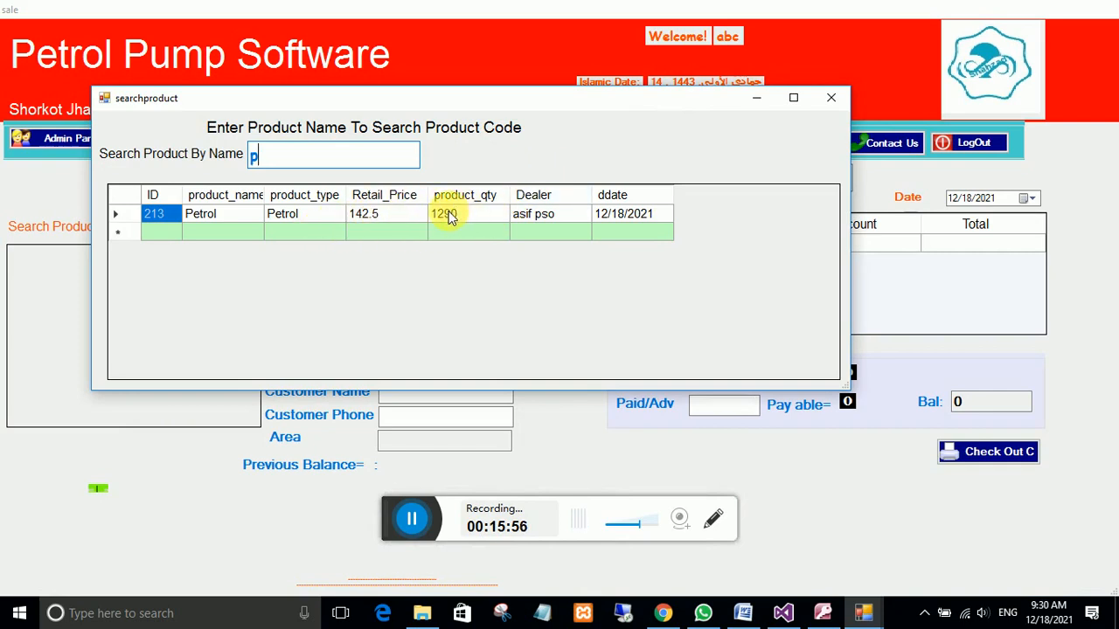
double_click(354, 219)
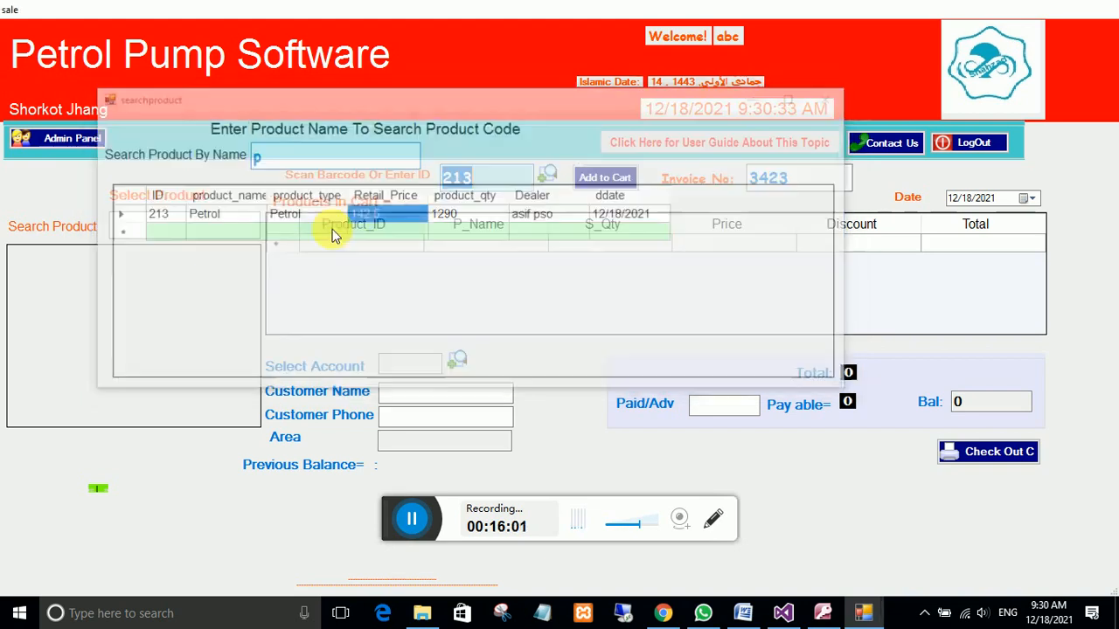
left_click(596, 178)
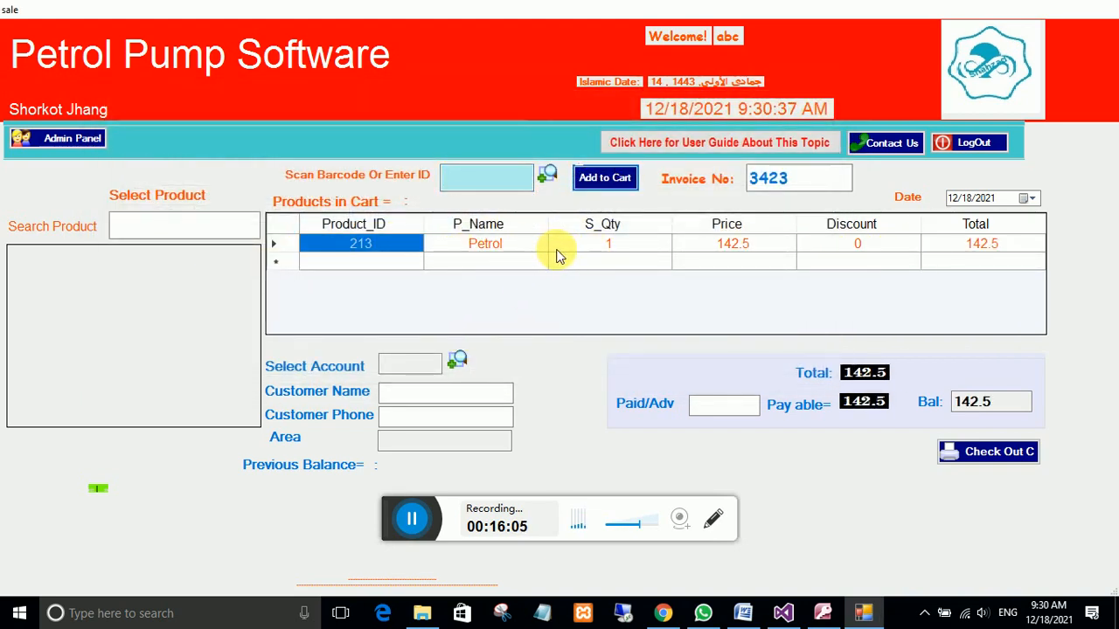
Set the total of the Petrol line in the cart to 1000.
left_click(987, 247)
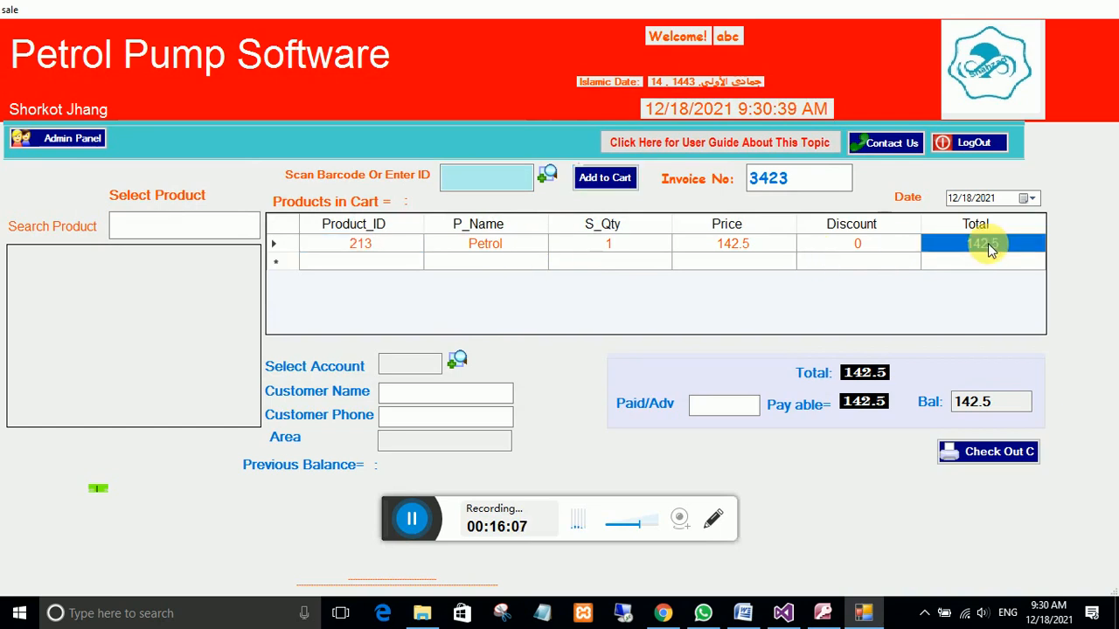
type("1000")
key("Tab")
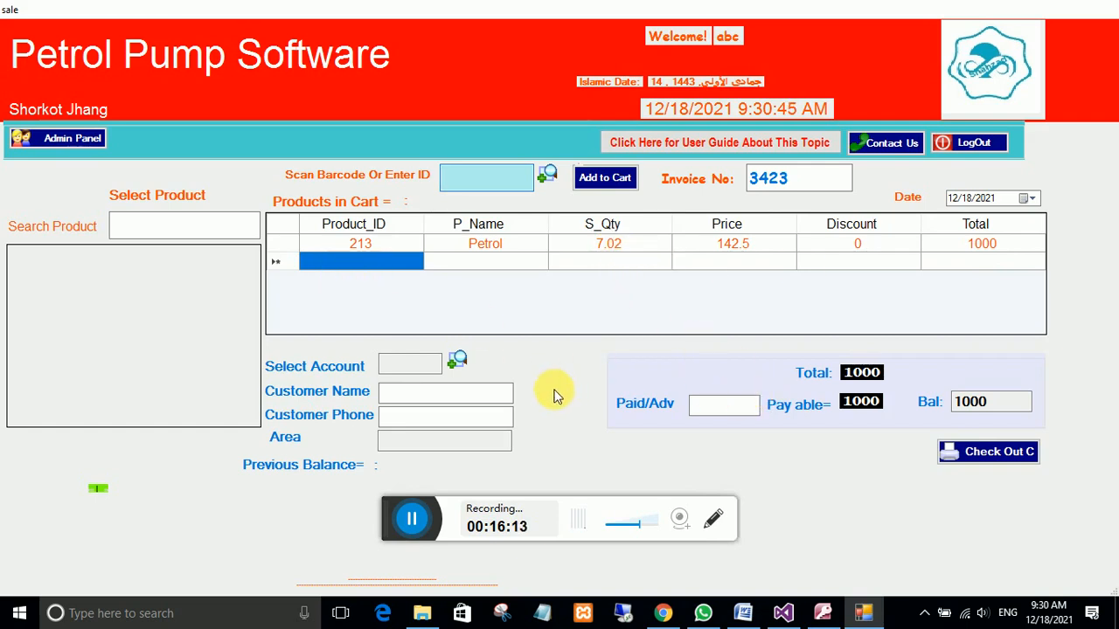
Search the customer accounts for "s" and assign the first listed customer to the sale.
left_click(464, 364)
type("s")
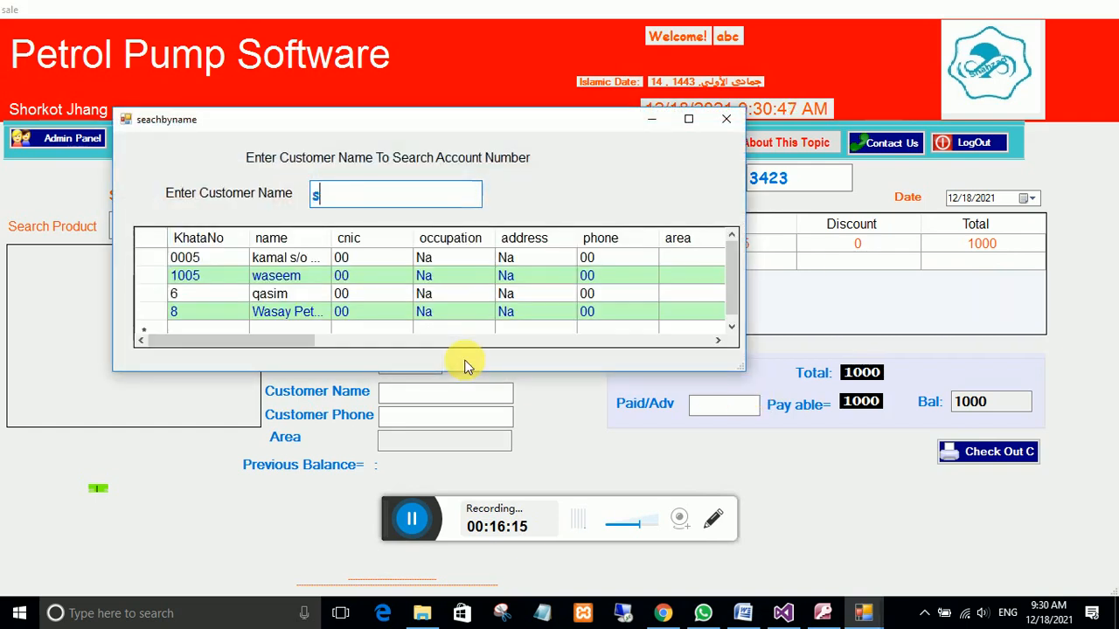
double_click(288, 261)
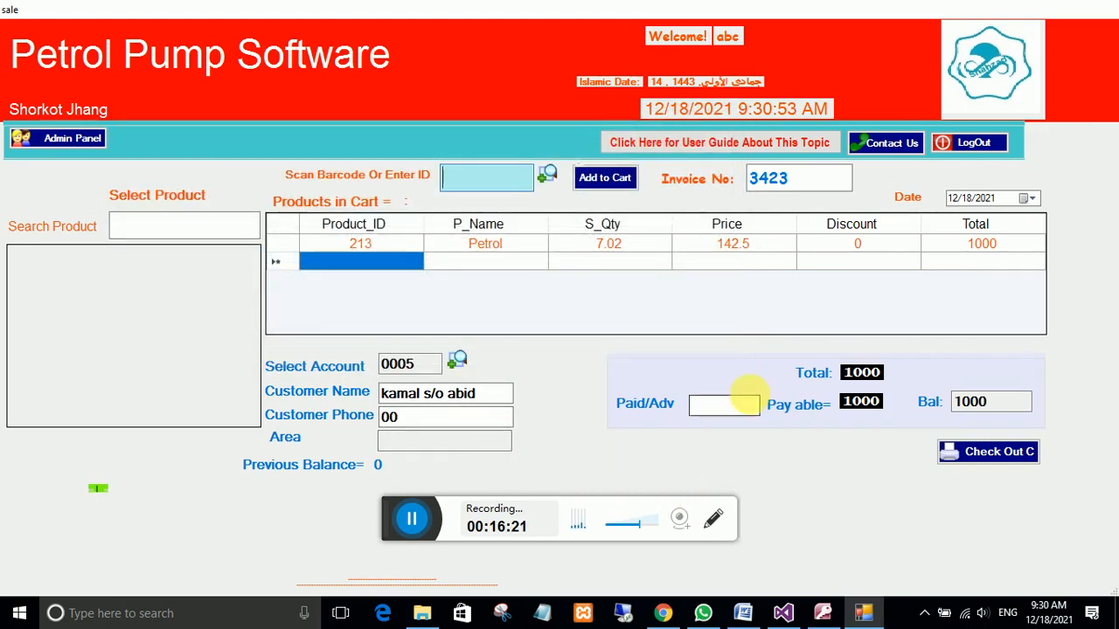
Enter 250 as the paid advance and check out the sale without printing a receipt.
left_click(723, 415)
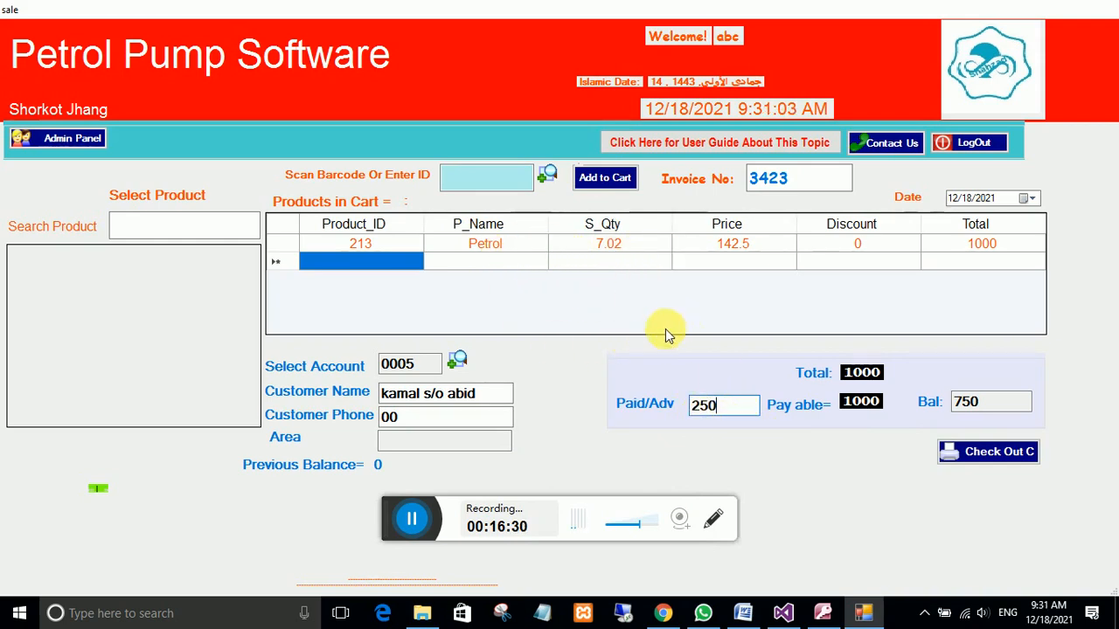
double_click(703, 407)
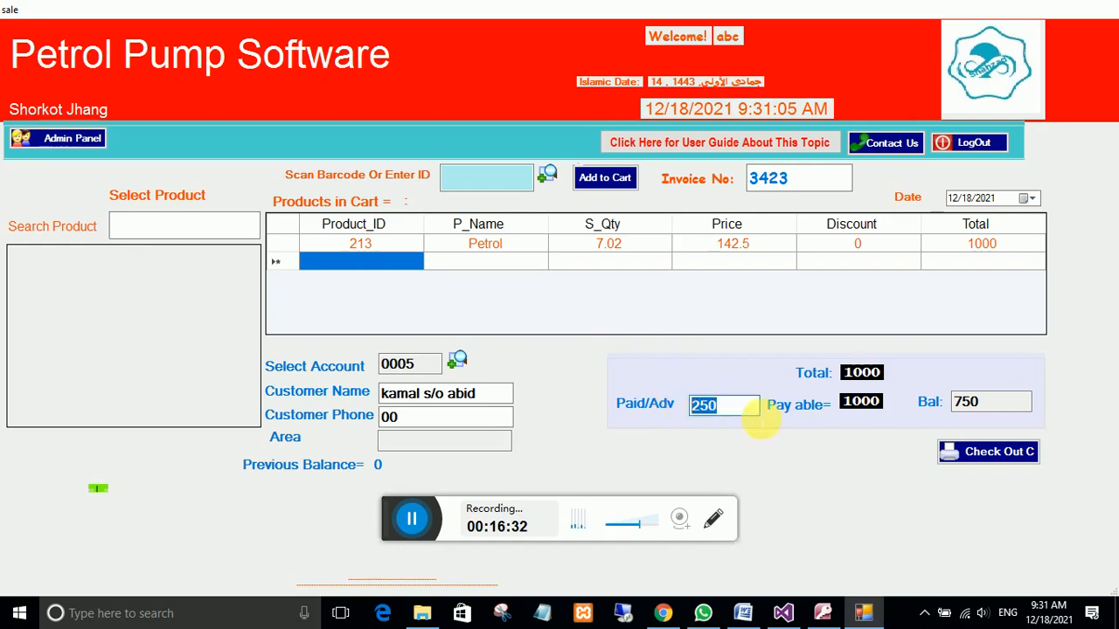
left_click_drag(1005, 409, 952, 411)
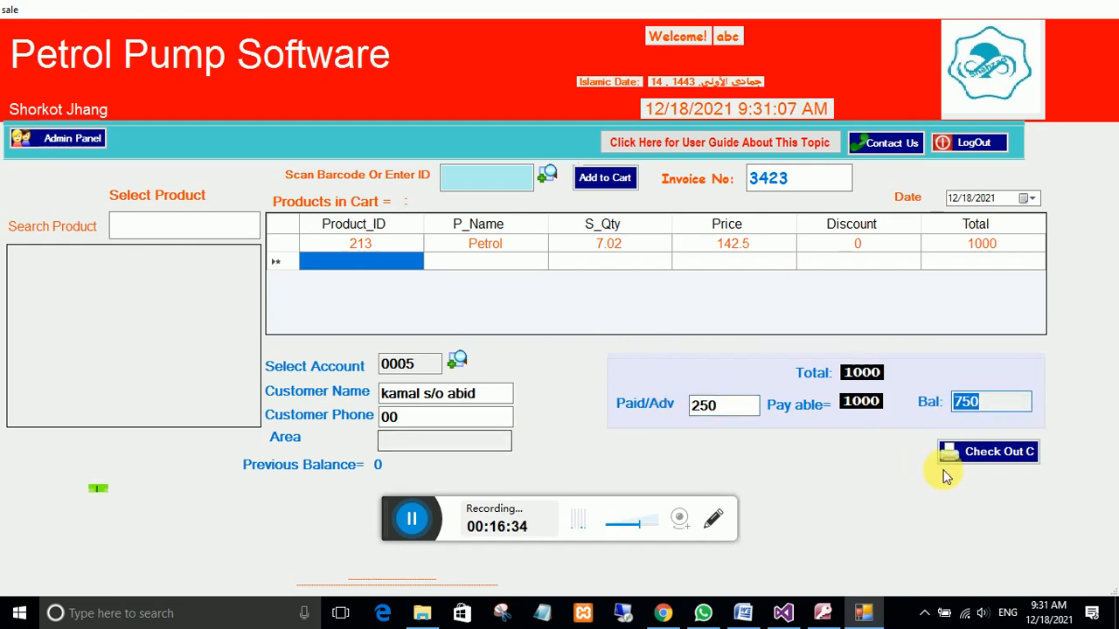
left_click(985, 452)
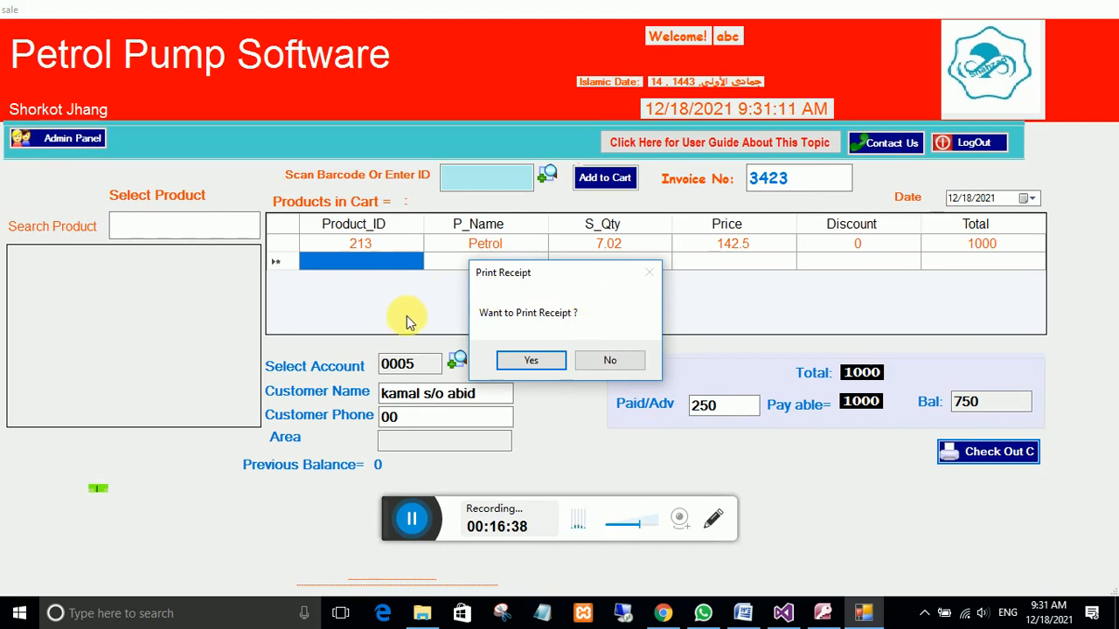
left_click(609, 361)
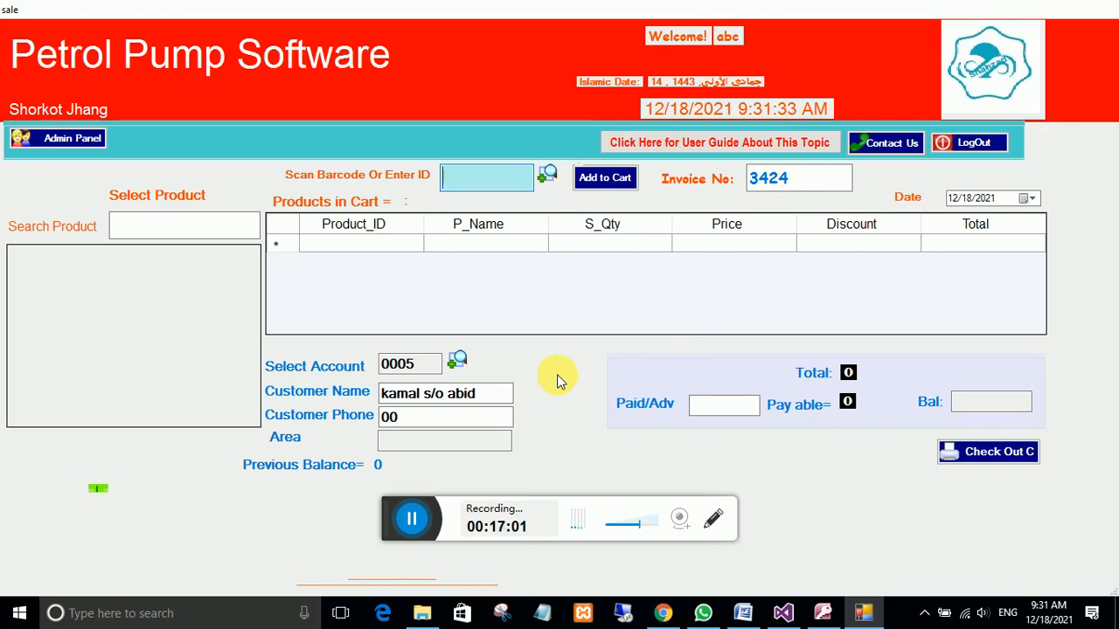
Return to the admin panel, review the active customers' balances and open the account of the listed customer.
left_click(90, 140)
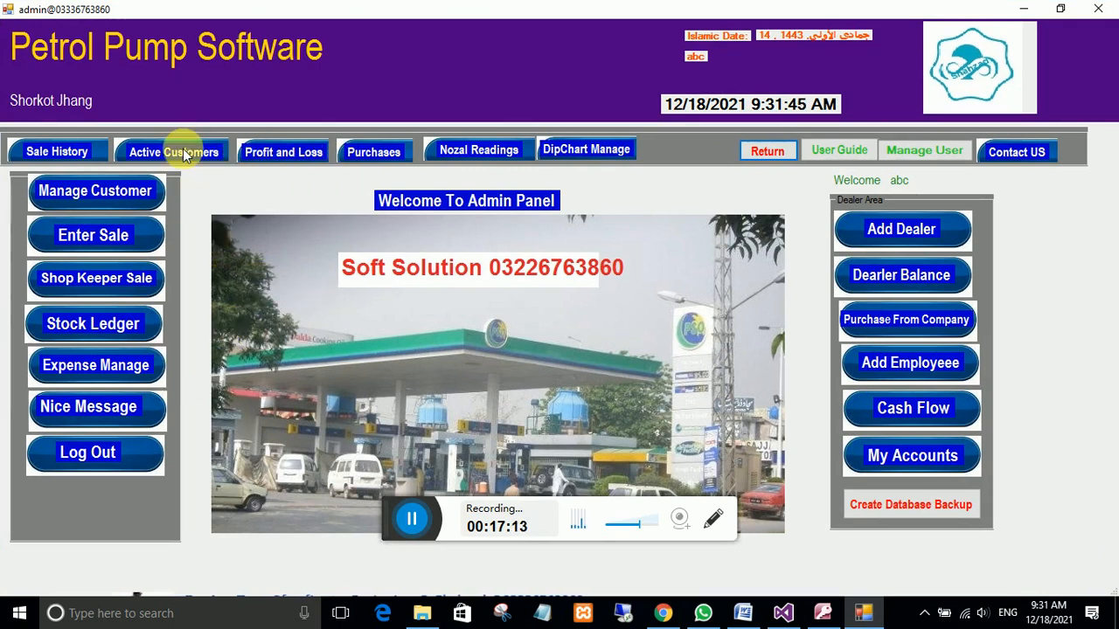
left_click(186, 152)
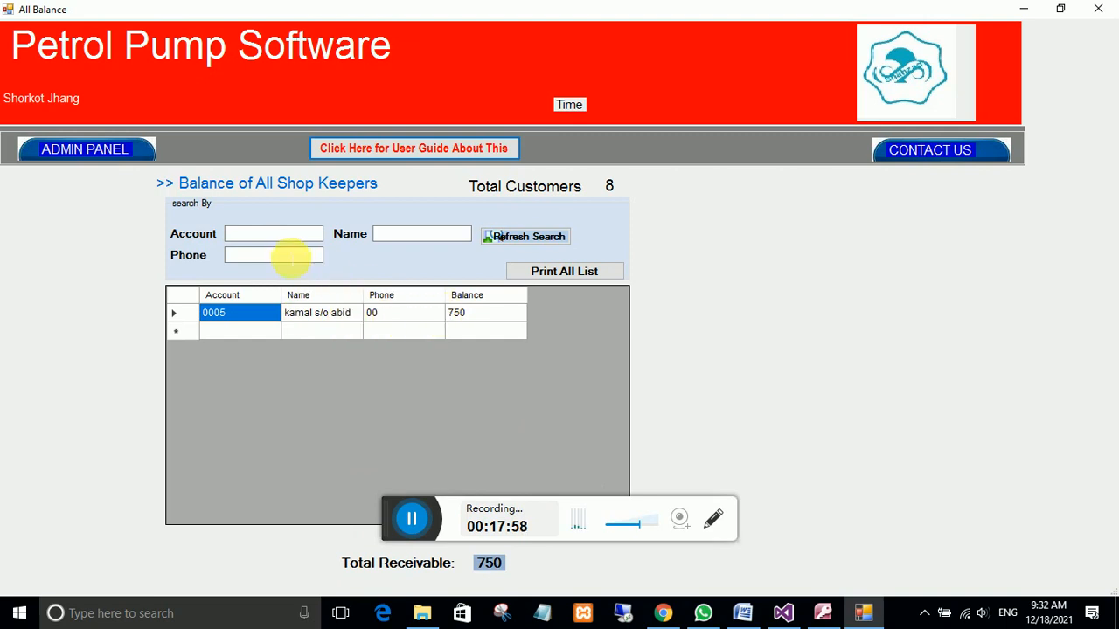
left_click(376, 234)
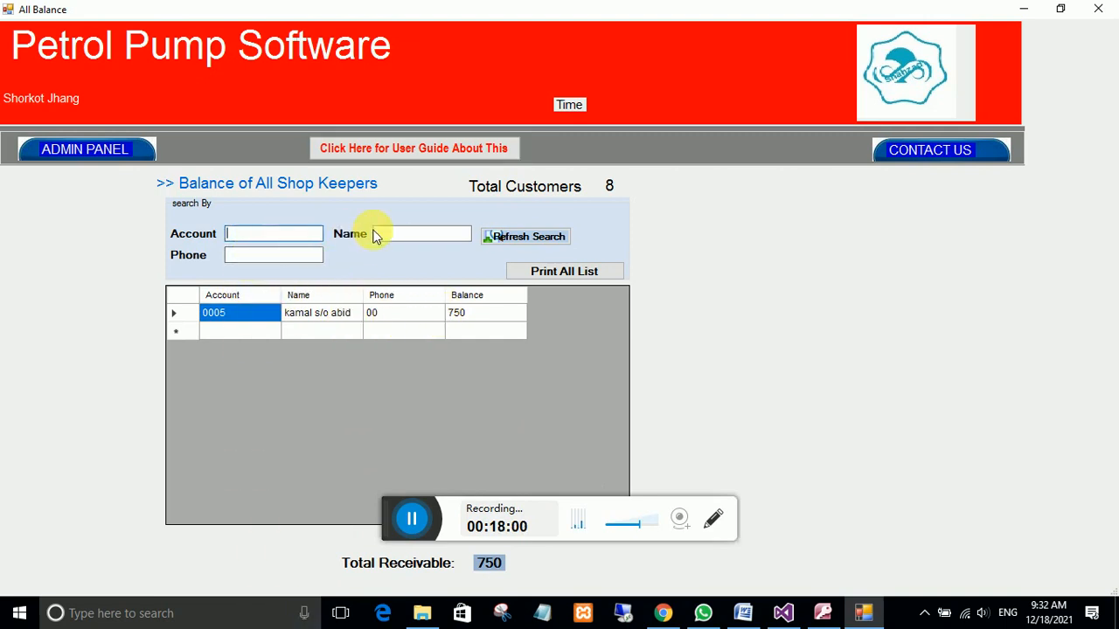
left_click(315, 254)
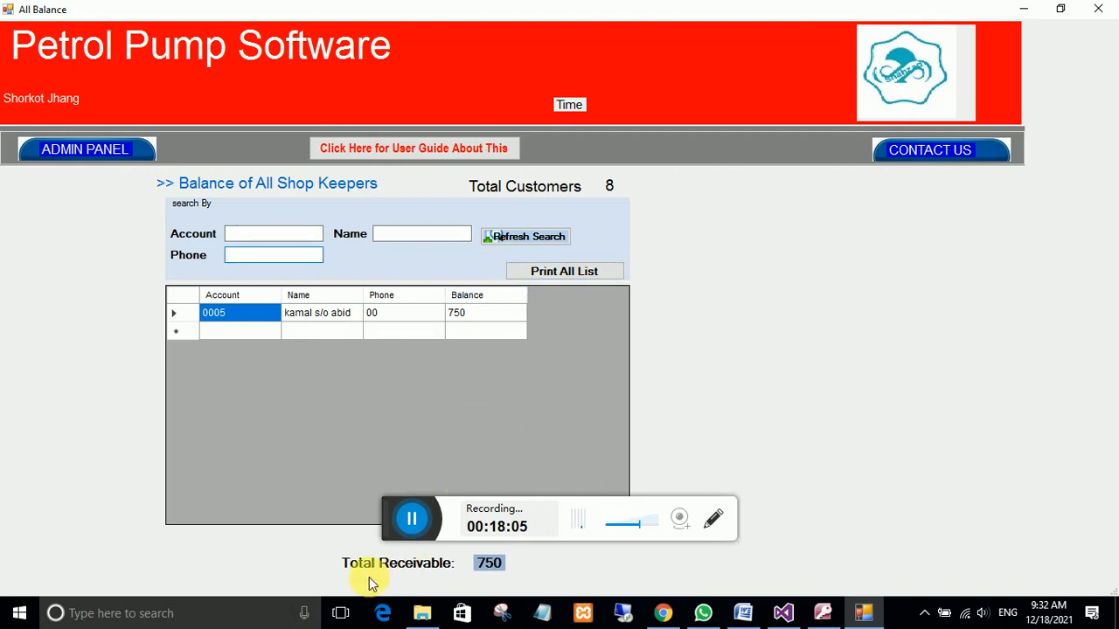
double_click(318, 313)
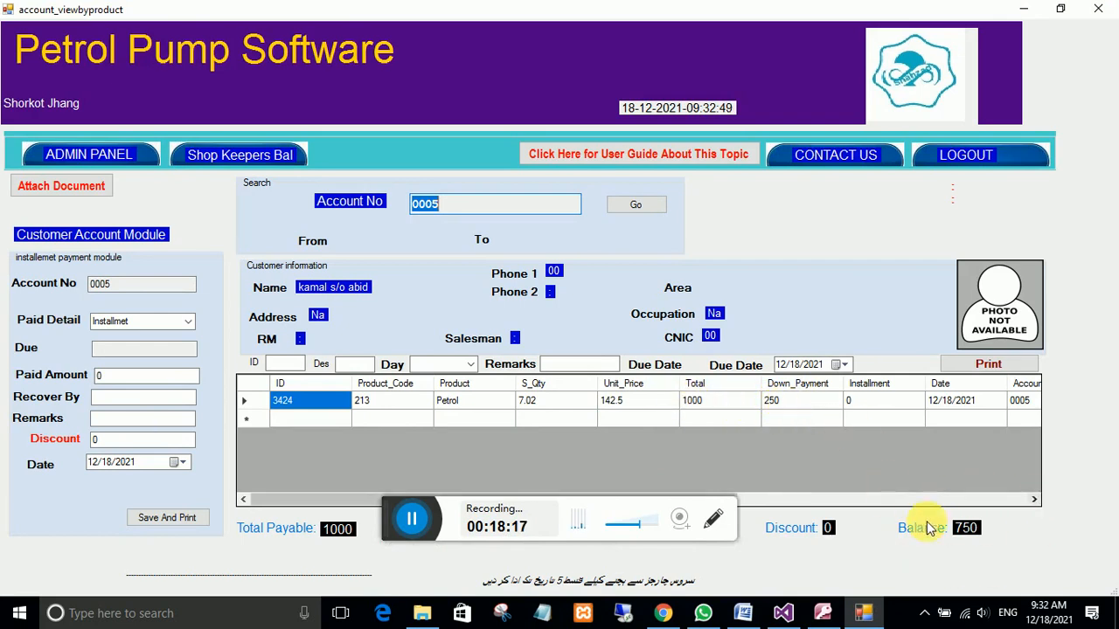
Record an installment payment of 100 with the recovery person's name and the remark "ok", and save it without printing.
left_click(119, 376)
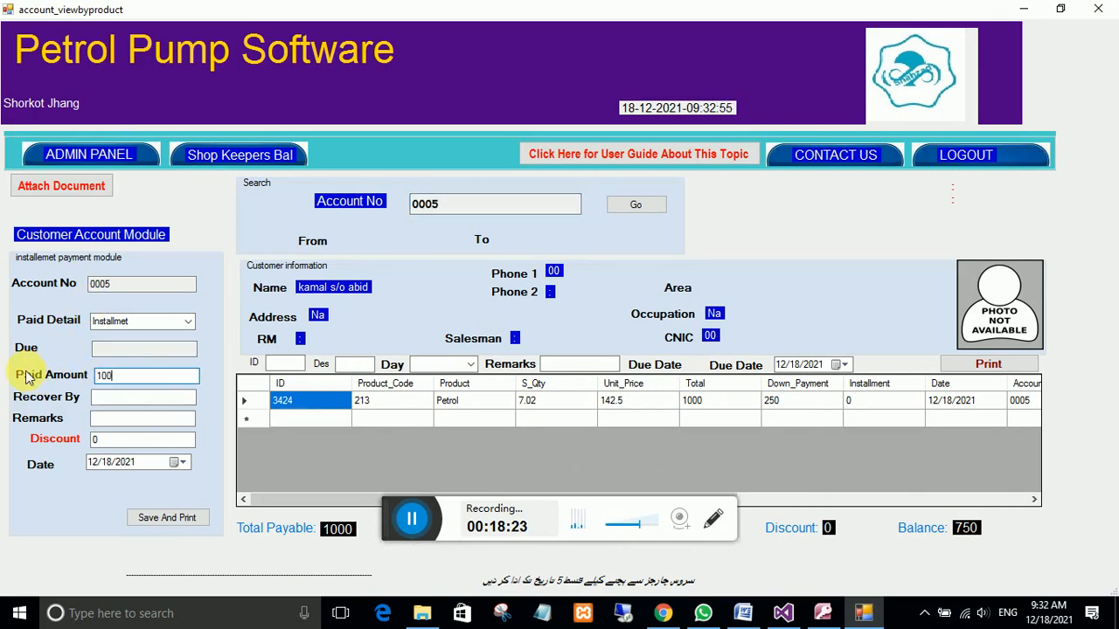
type("100")
left_click(113, 399)
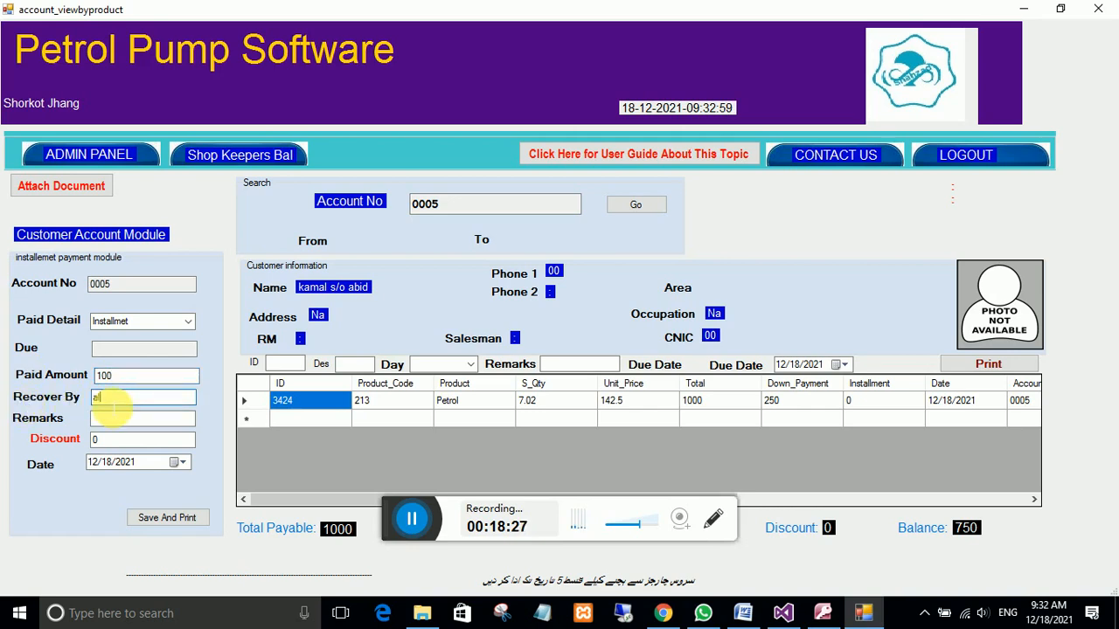
type("ali")
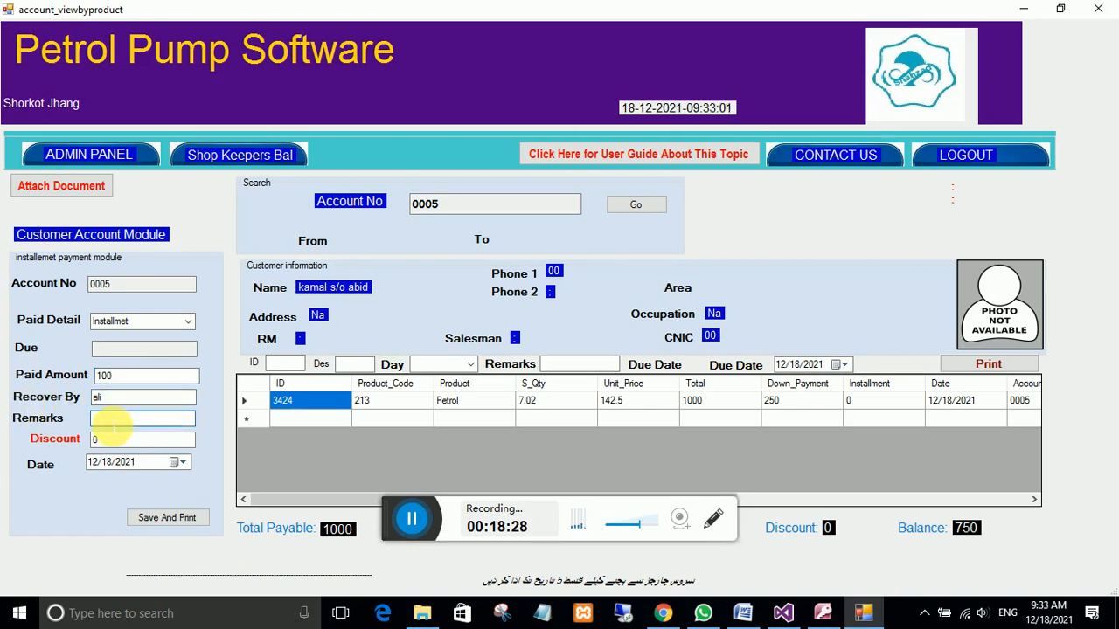
left_click(114, 423)
type("ok")
key("Tab")
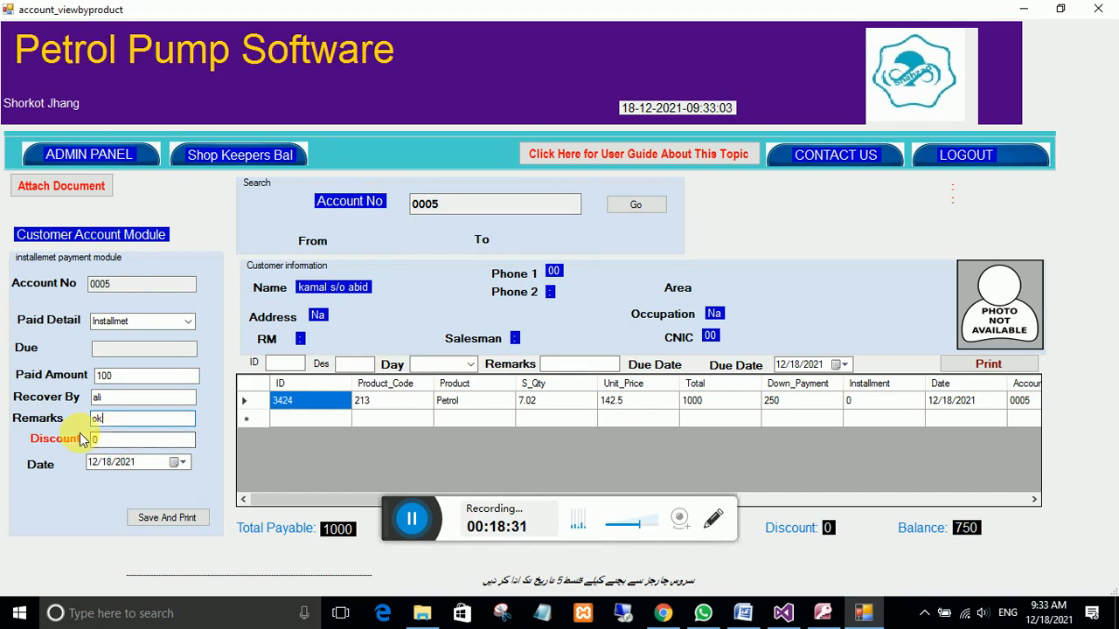
left_click(170, 518)
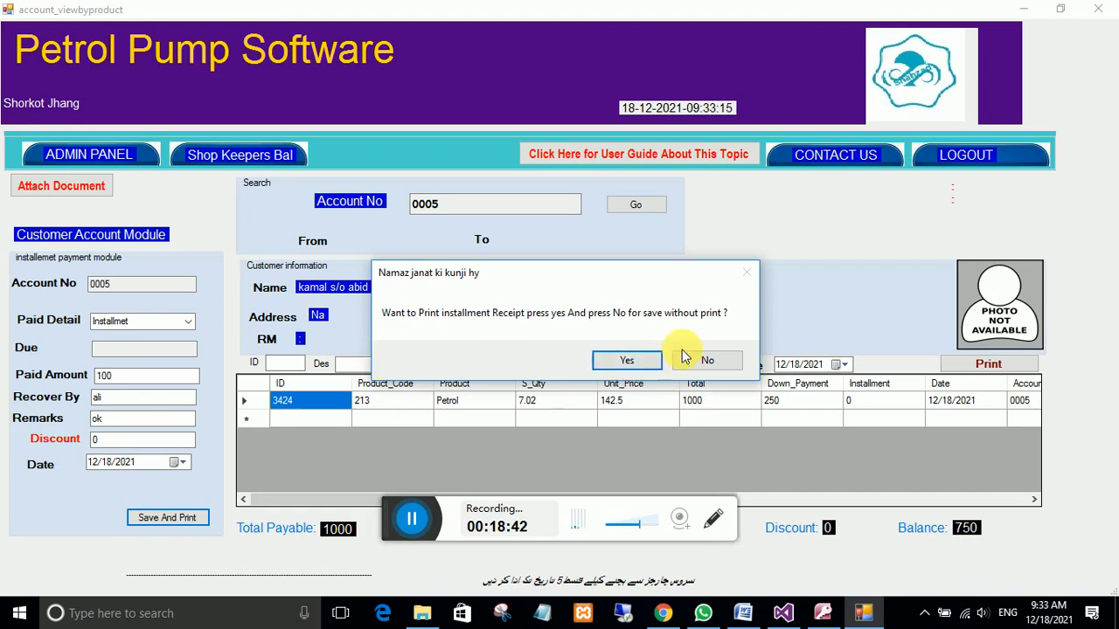
left_click(707, 359)
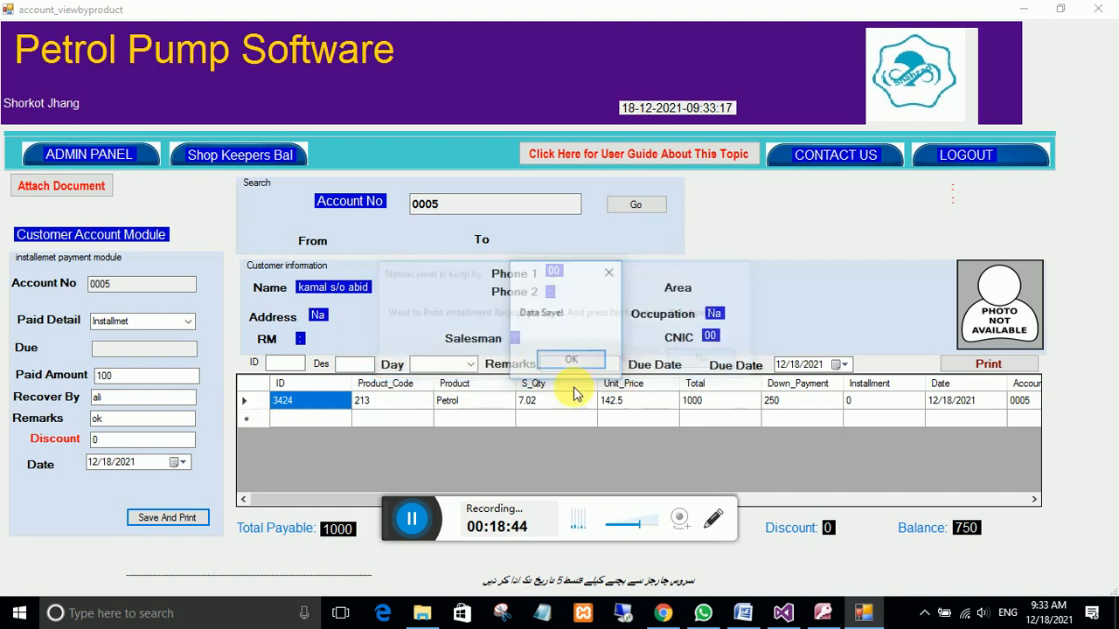
left_click(587, 360)
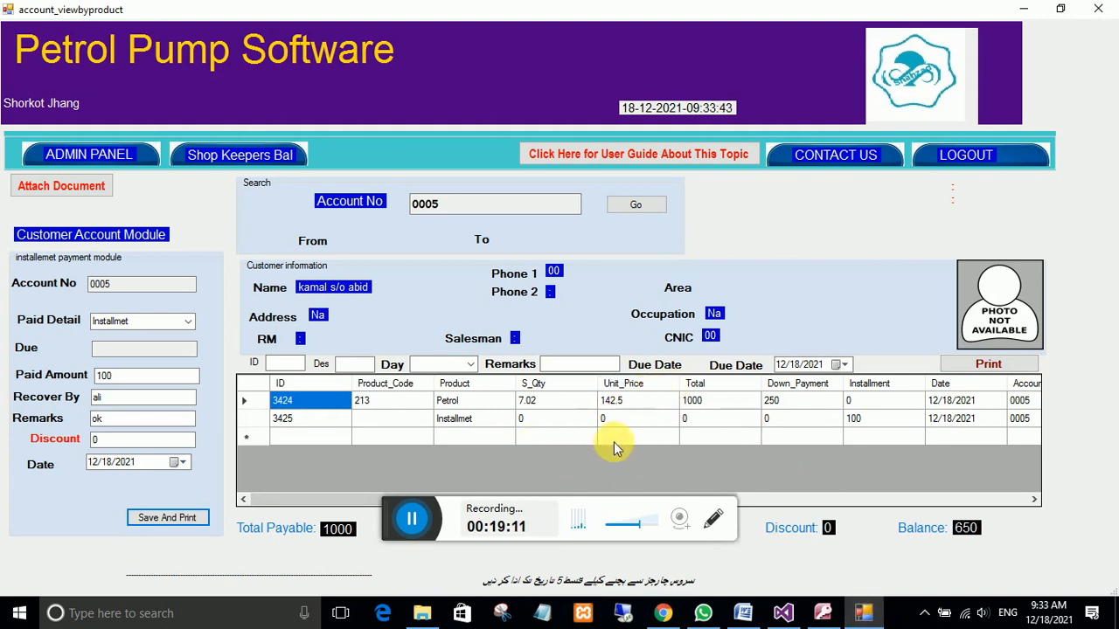
Bring up the account's date-range search, and shrink the window to read the account totals before maximizing it again.
left_click(636, 208)
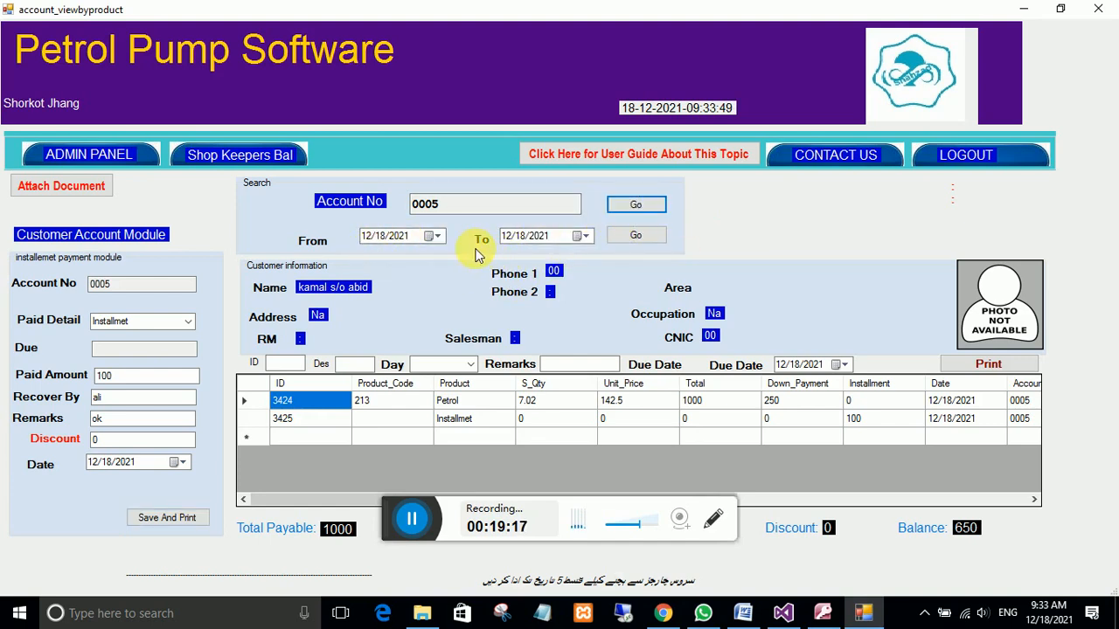
double_click(606, 12)
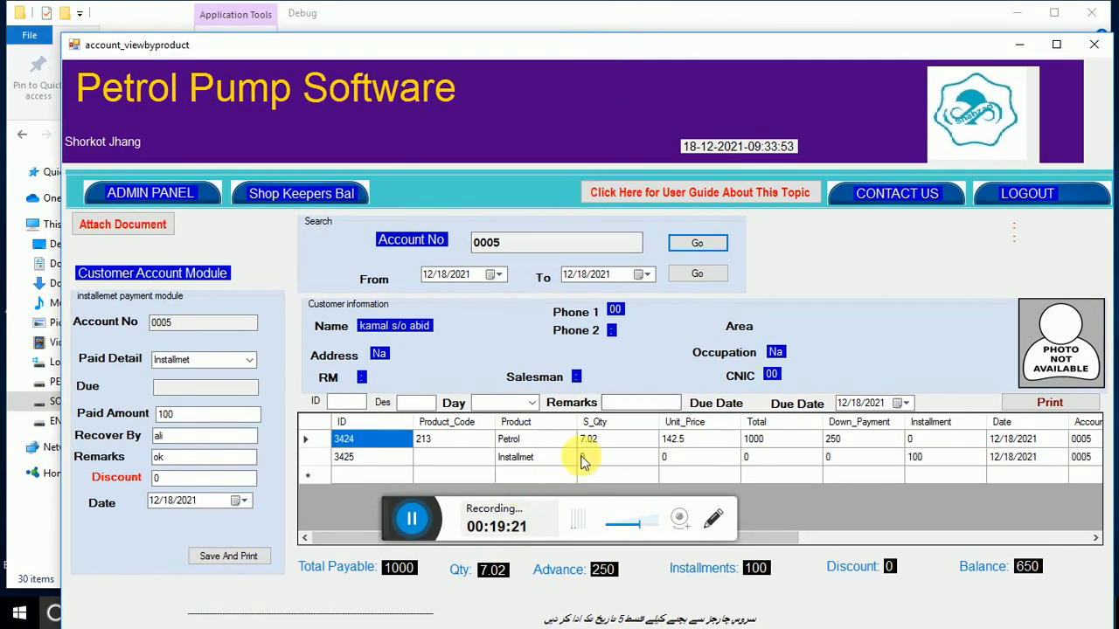
double_click(691, 54)
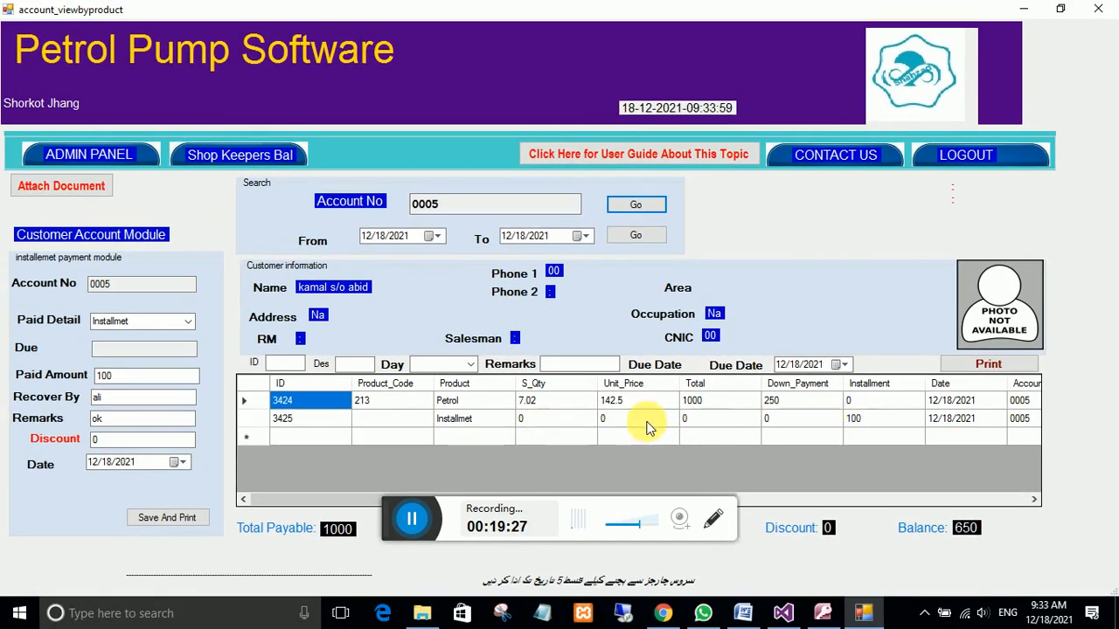
Open the 100 installment entry for editing, examine its editable fields and close it without changes.
double_click(856, 417)
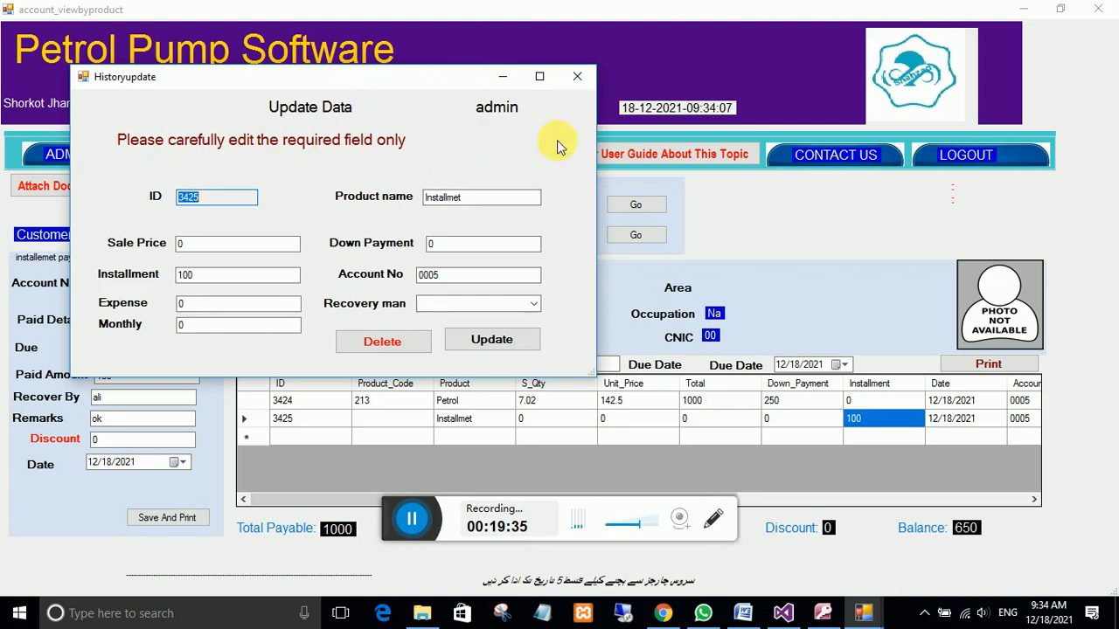
left_click(579, 78)
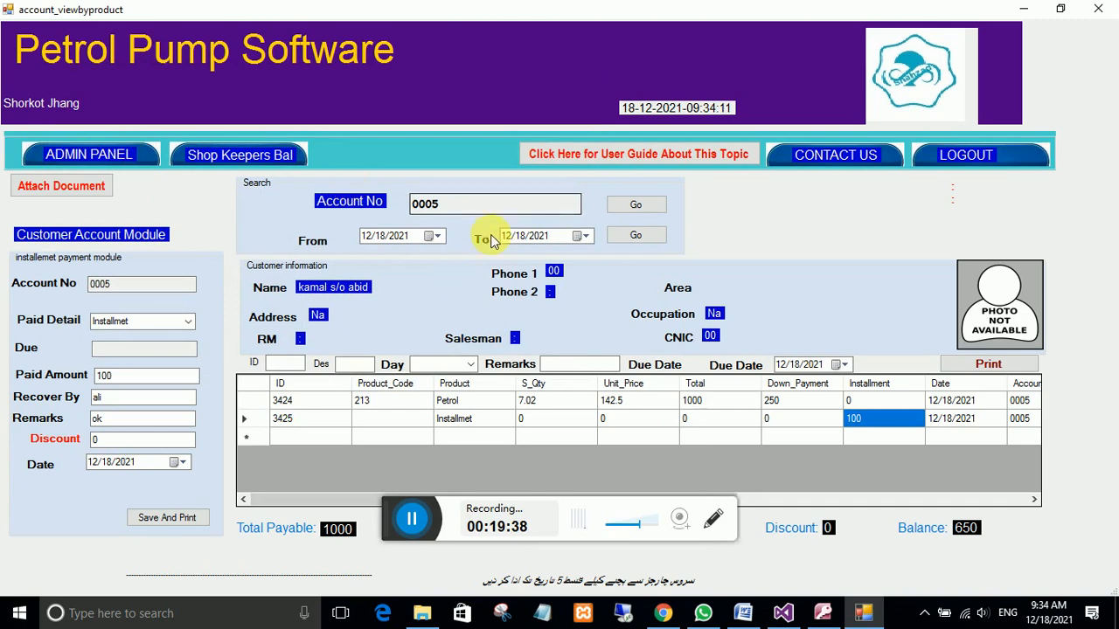
Open the document attachment page for the customer's account and enter "nic" as the description.
left_click(63, 187)
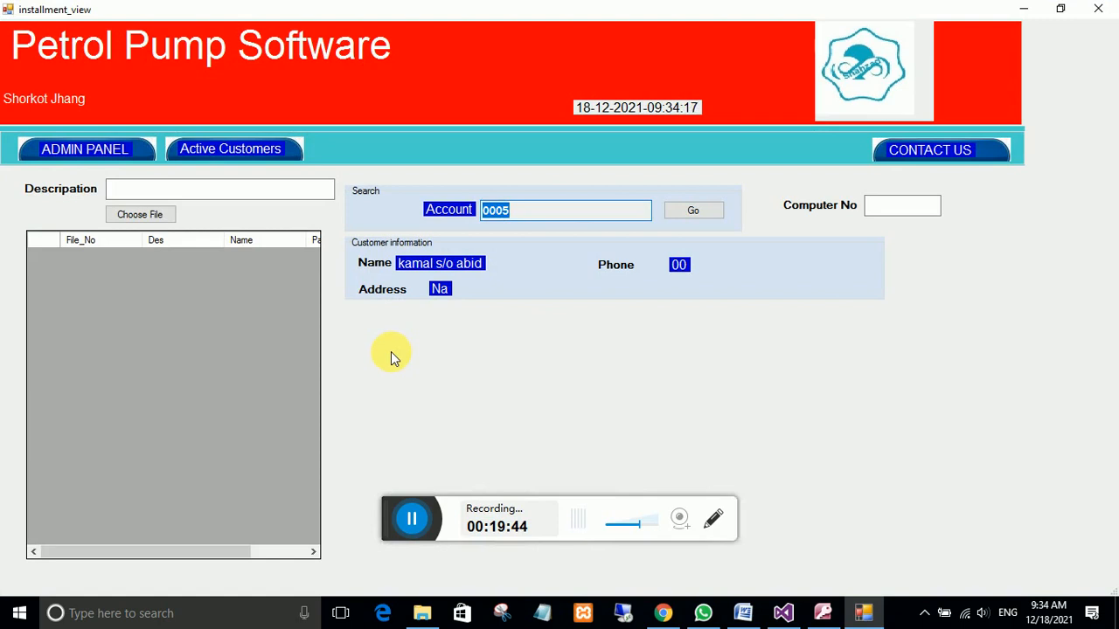
left_click(151, 190)
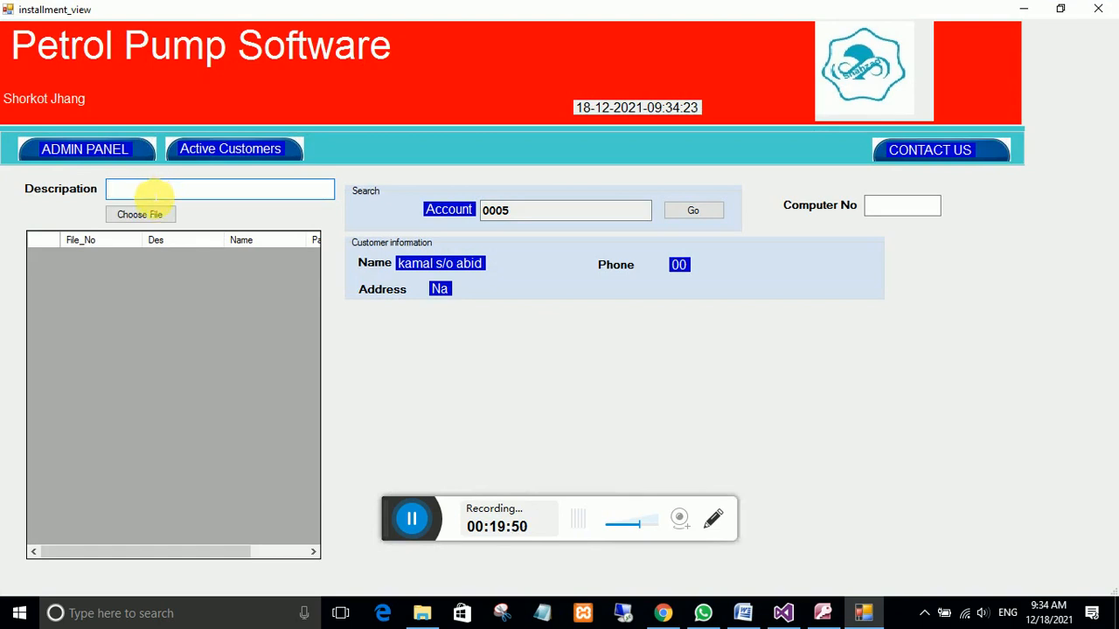
left_click(182, 198)
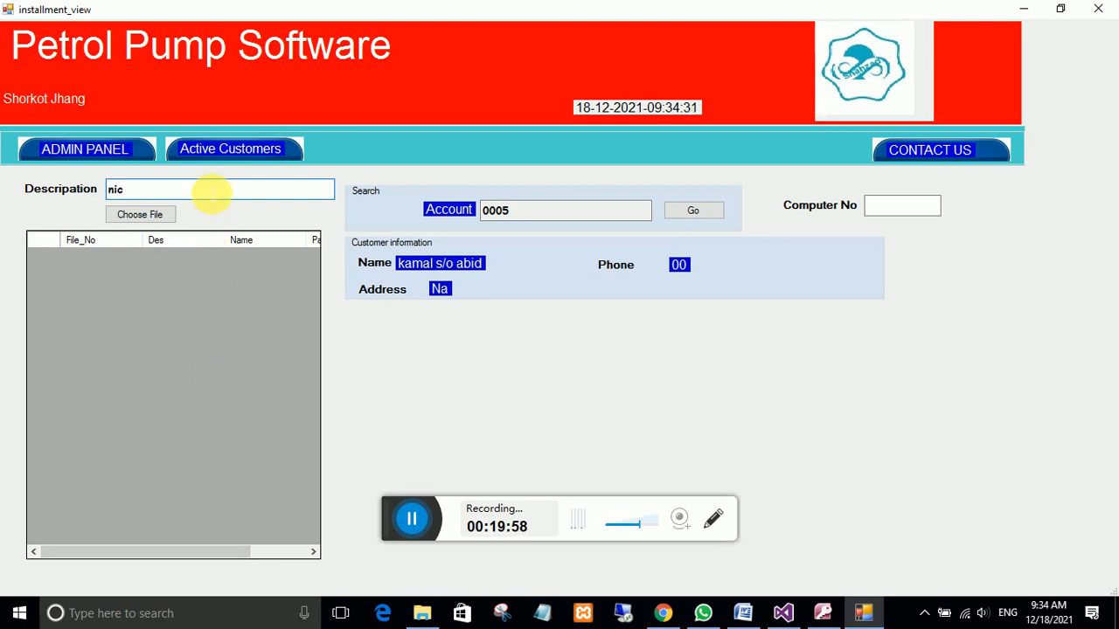
Choose the "firewall" image from the Desktop and attach it to the customer's account.
left_click(213, 276)
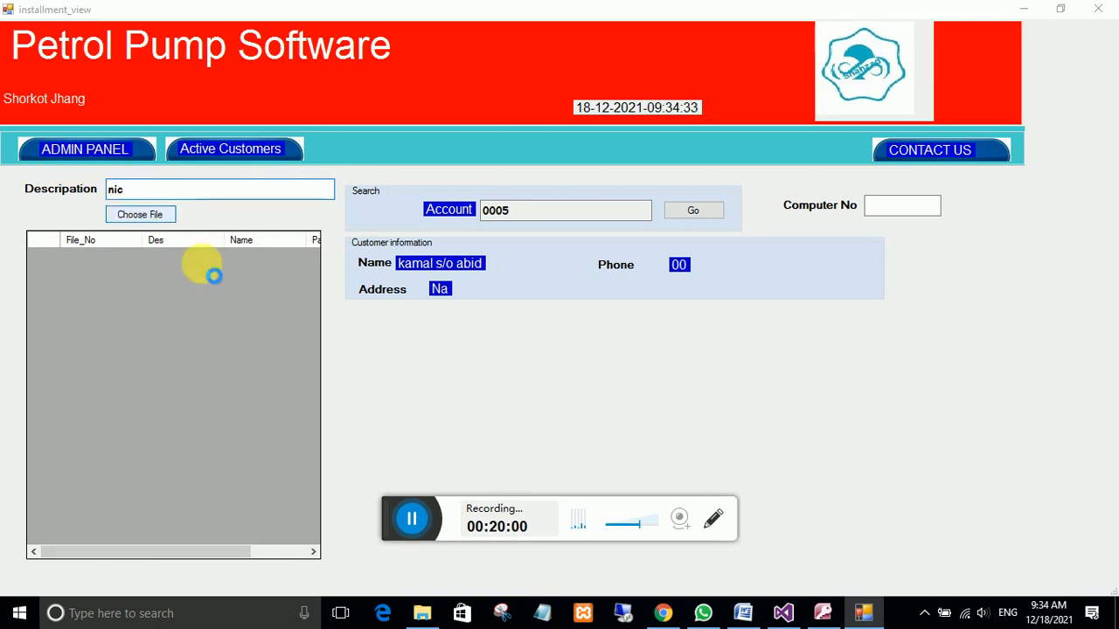
scroll(242, 205, "down", 2)
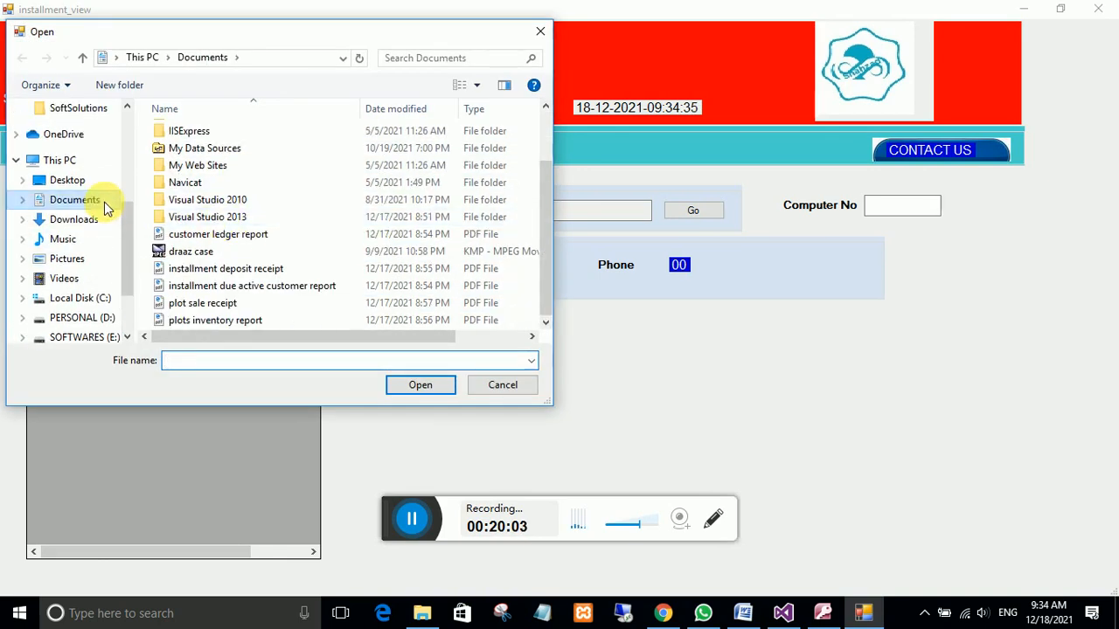
left_click(79, 160)
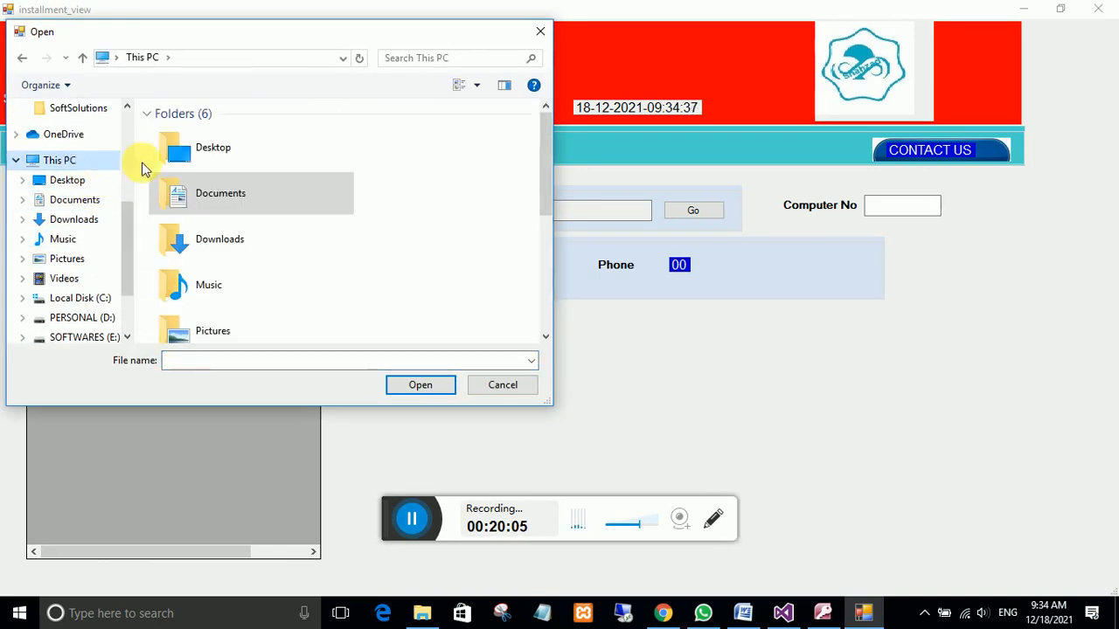
scroll(265, 278, "down", 2)
scroll(172, 250, "up", 2)
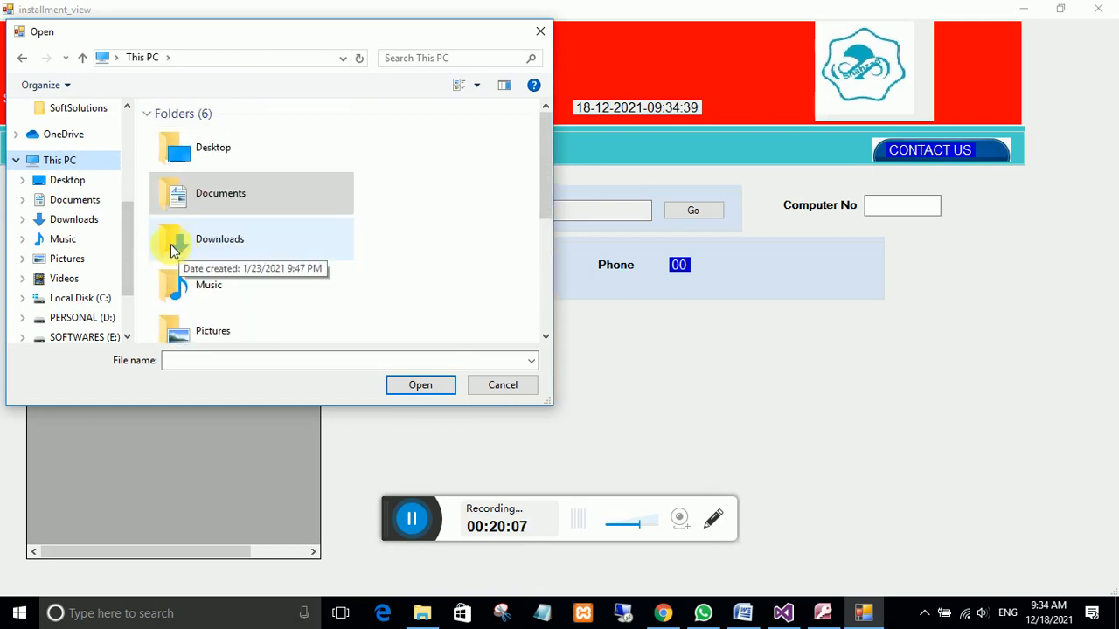
scroll(219, 280, "down", 2)
scroll(250, 287, "up", 2)
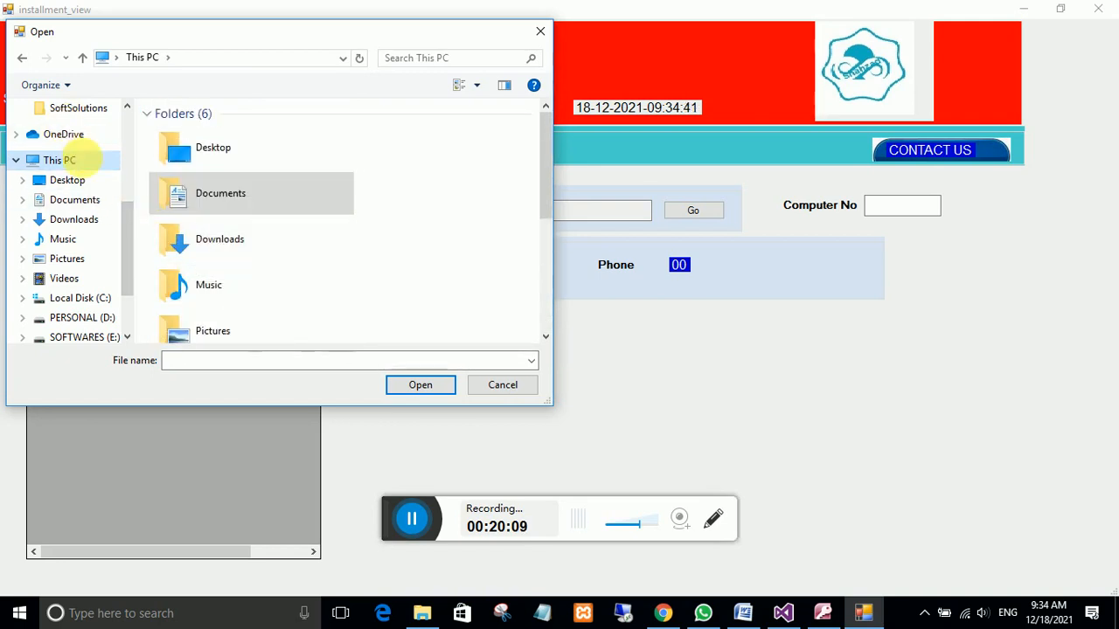
left_click_drag(128, 219, 128, 175)
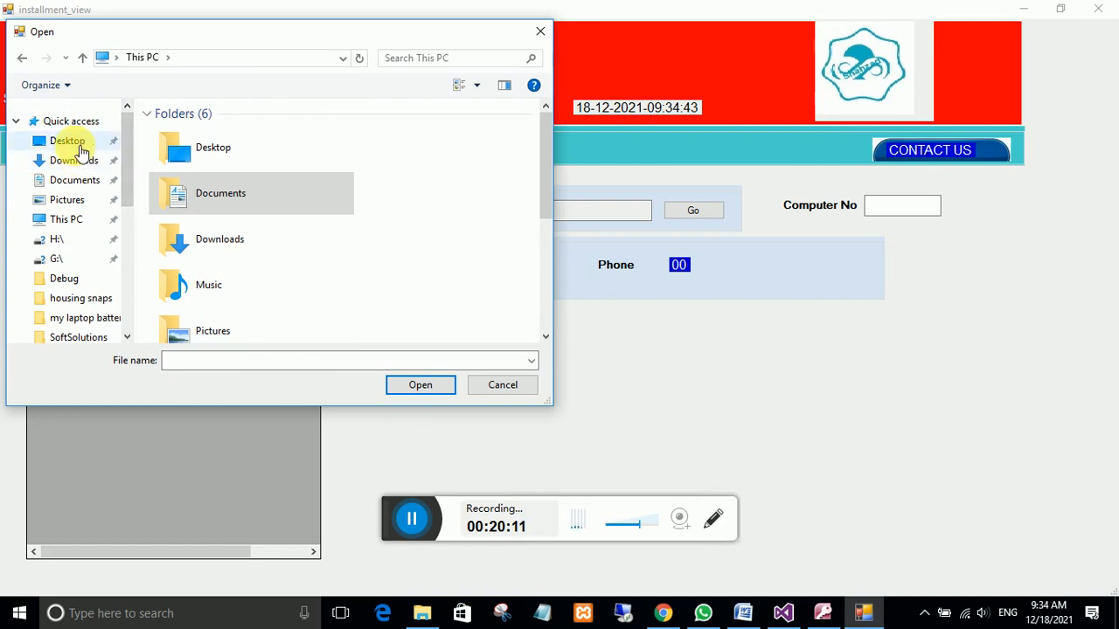
left_click(68, 141)
scroll(371, 280, "down", 3)
scroll(371, 292, "down", 3)
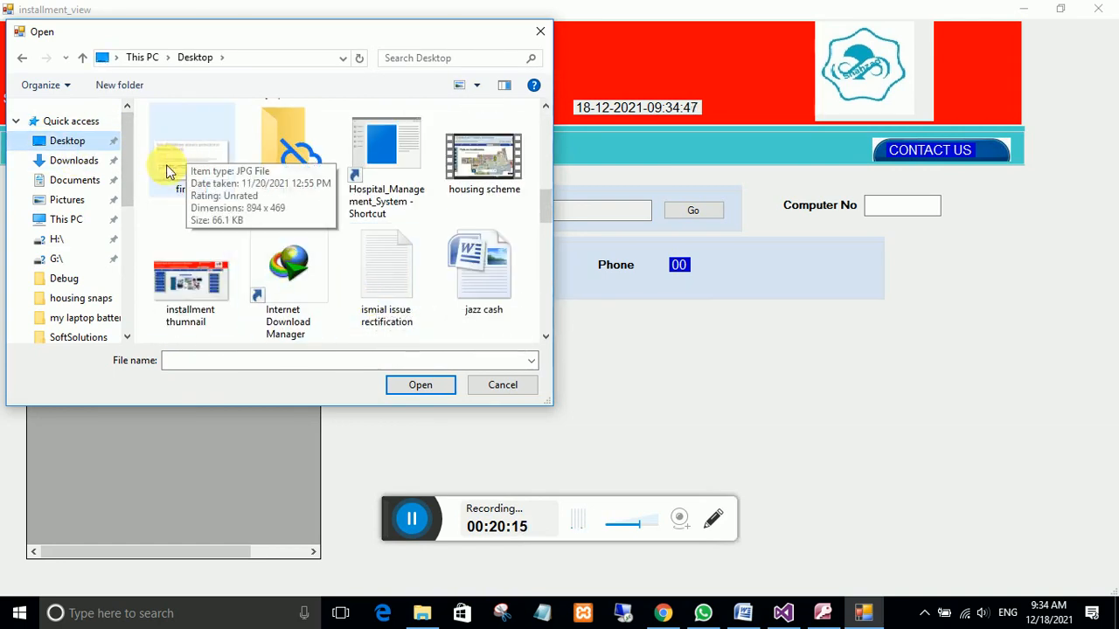
left_click(196, 200)
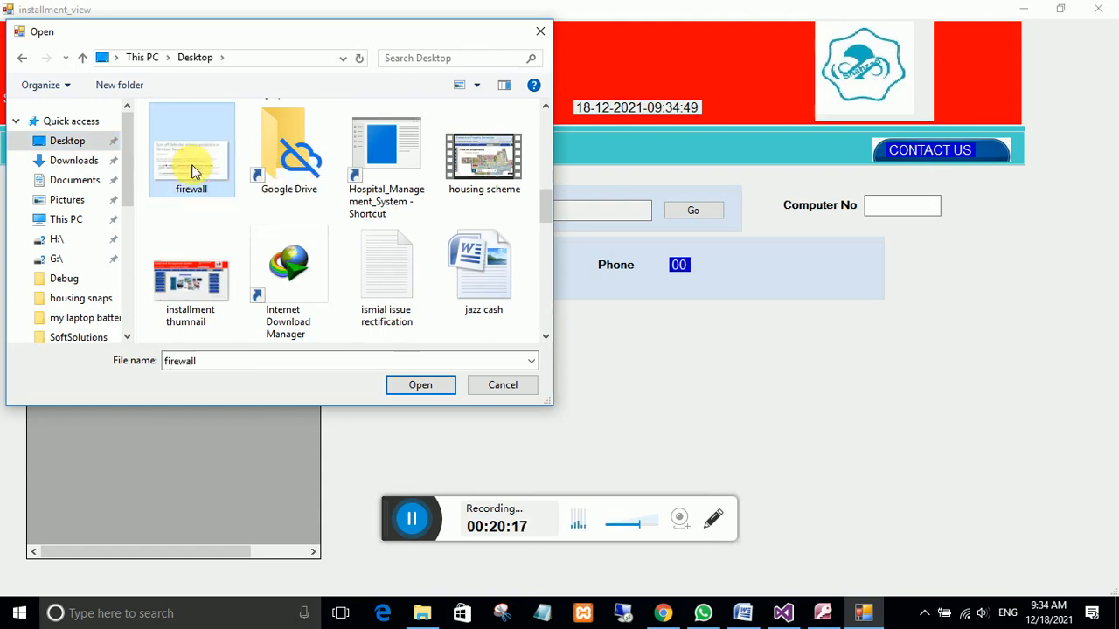
left_click(429, 384)
left_click(587, 365)
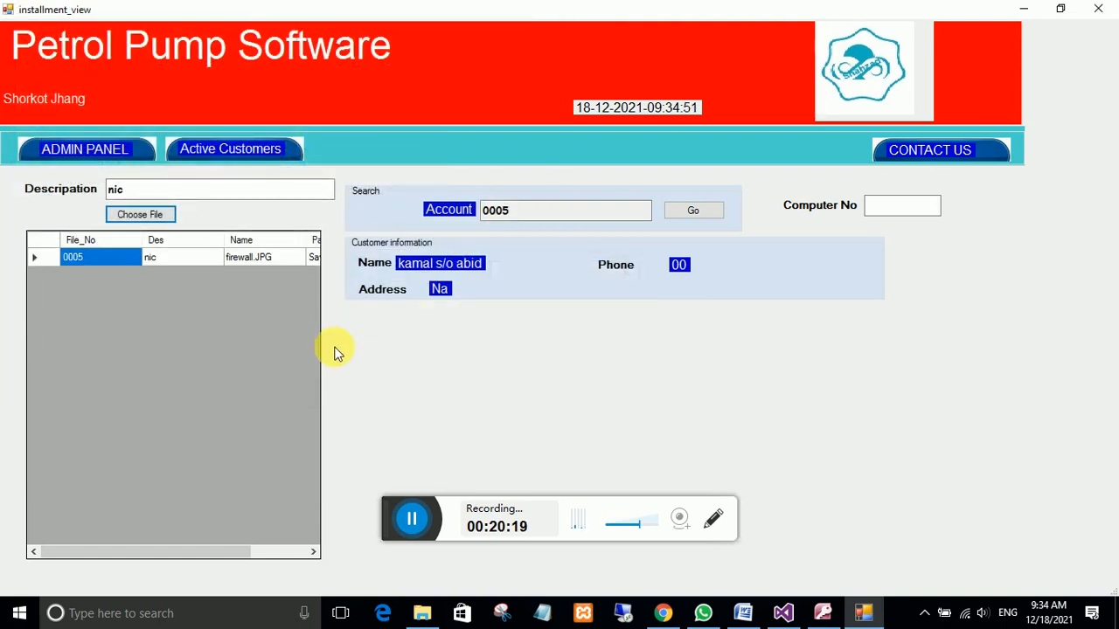
Reopen the customer's attachments from the active customers list, view firewall.JPG and close the image.
left_click(108, 145)
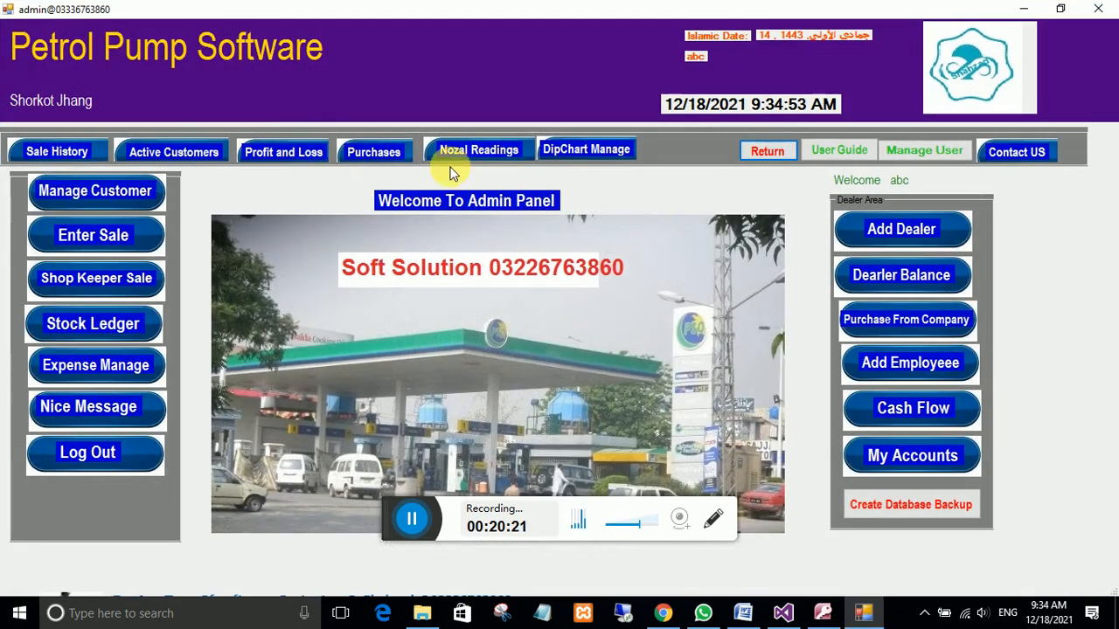
left_click(162, 153)
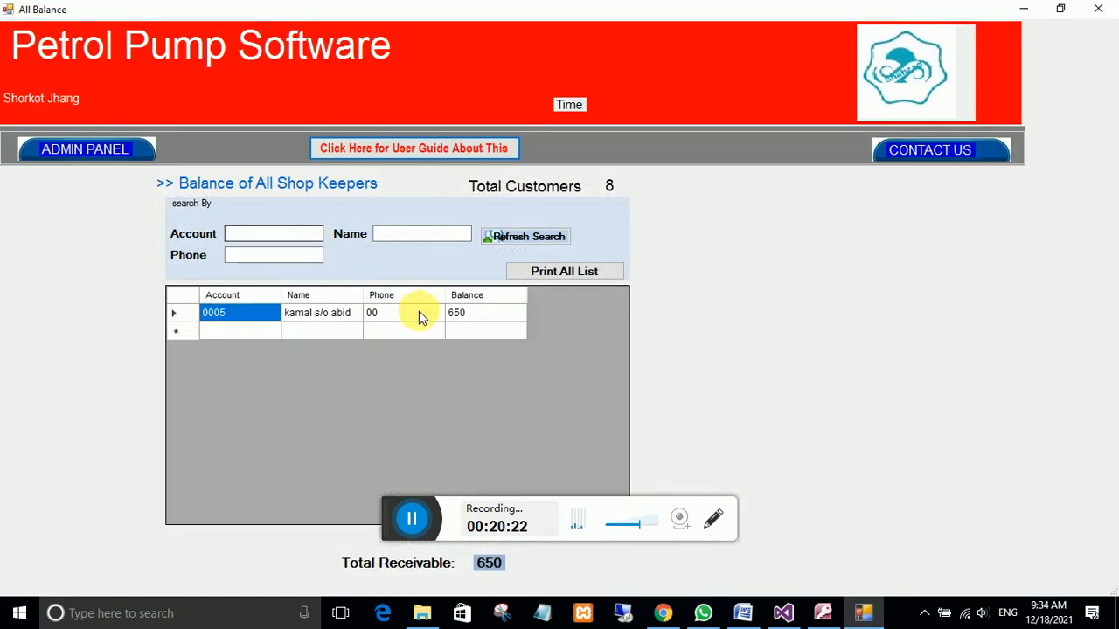
double_click(325, 312)
left_click(101, 187)
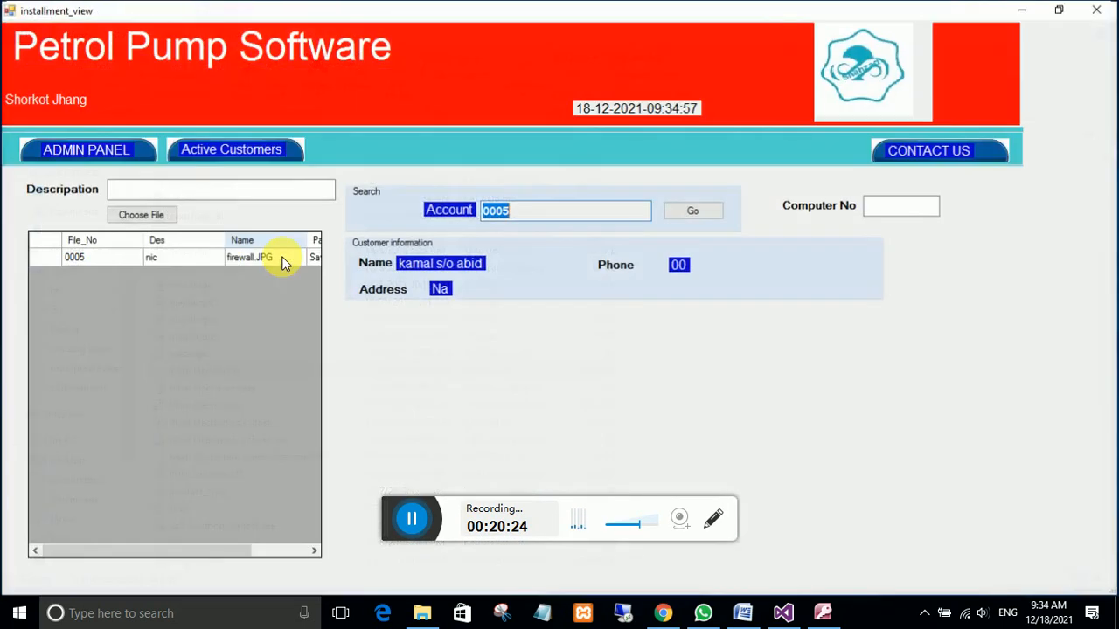
double_click(252, 259)
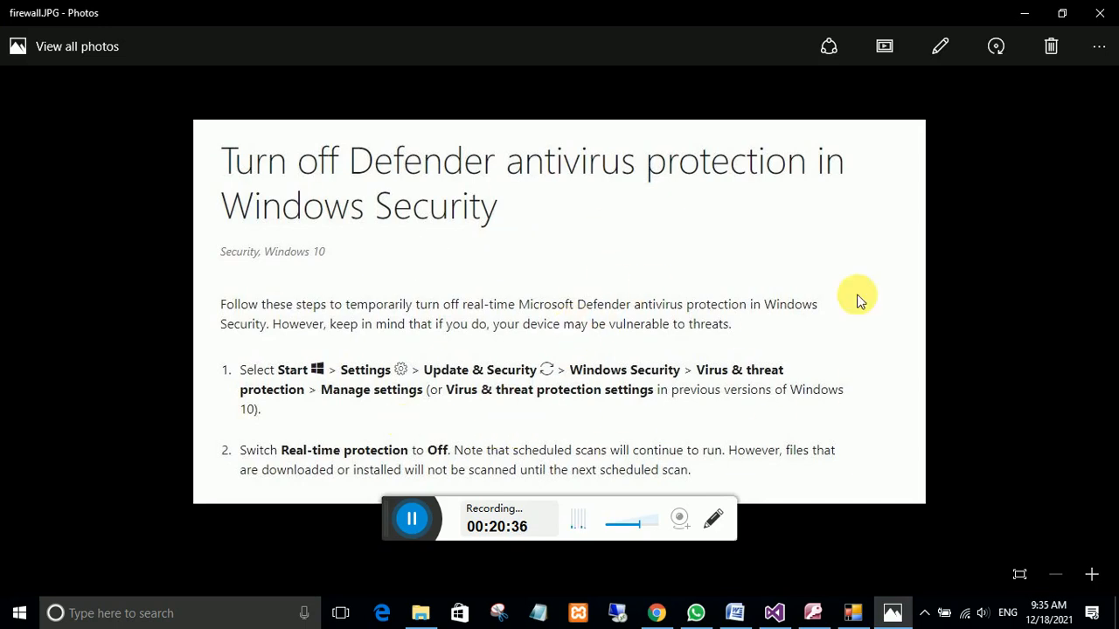
left_click(1110, 14)
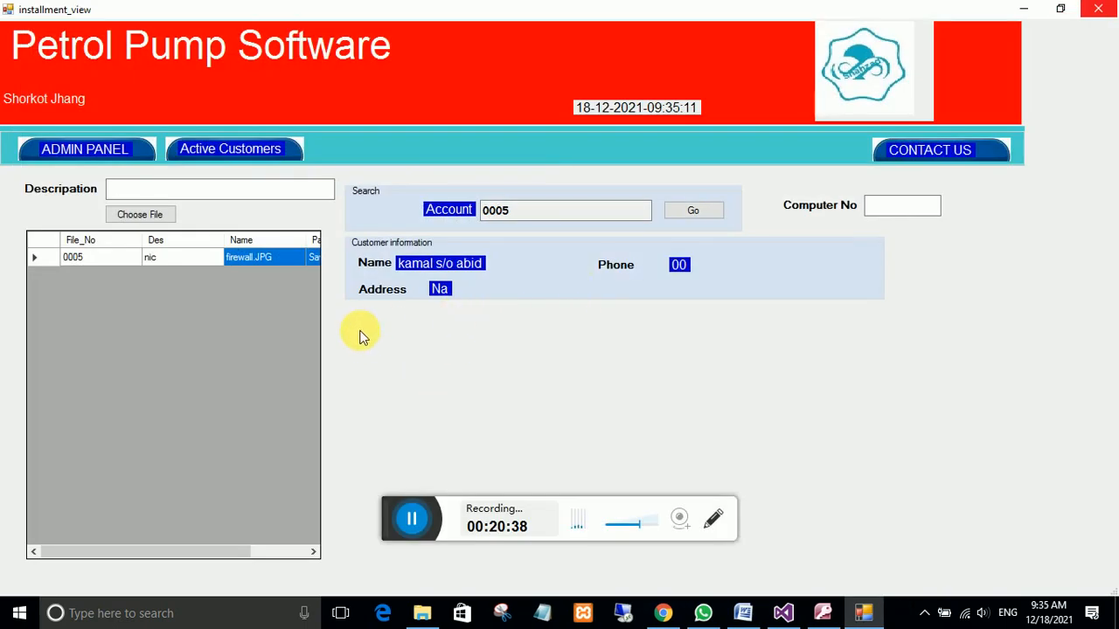
Examine the active customers' balances and the total receivable, and return to the admin panel.
left_click(93, 150)
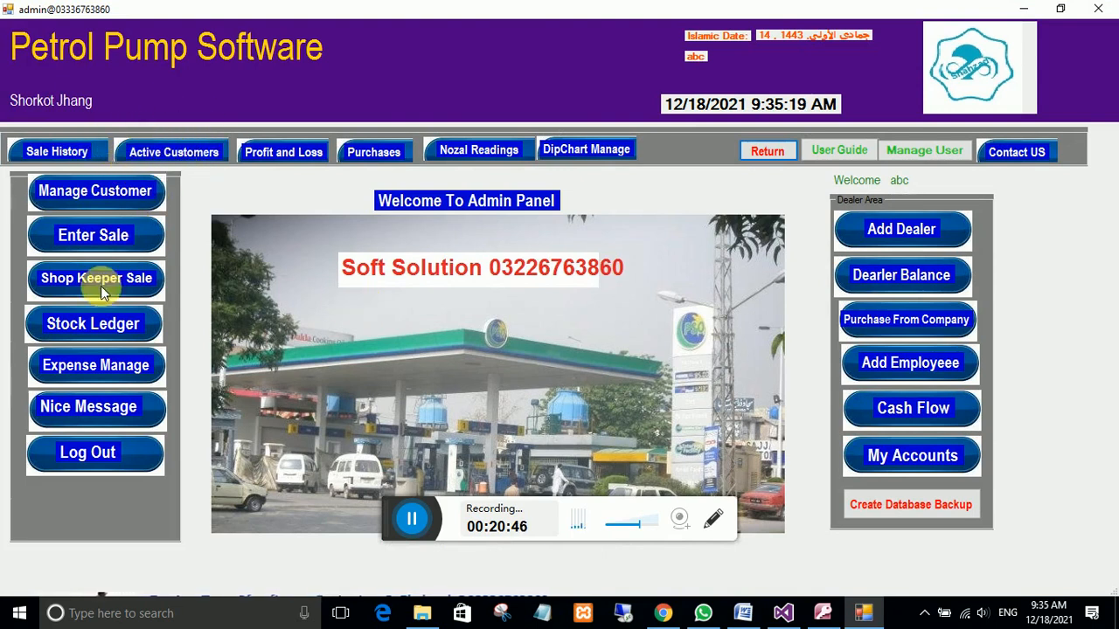
left_click(151, 154)
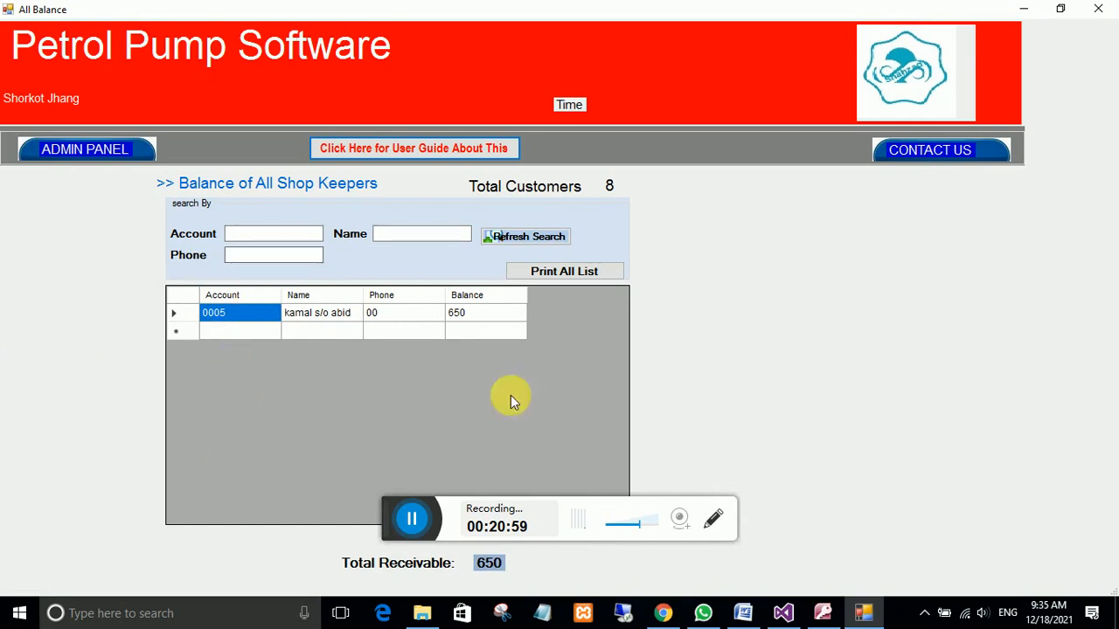
left_click(66, 148)
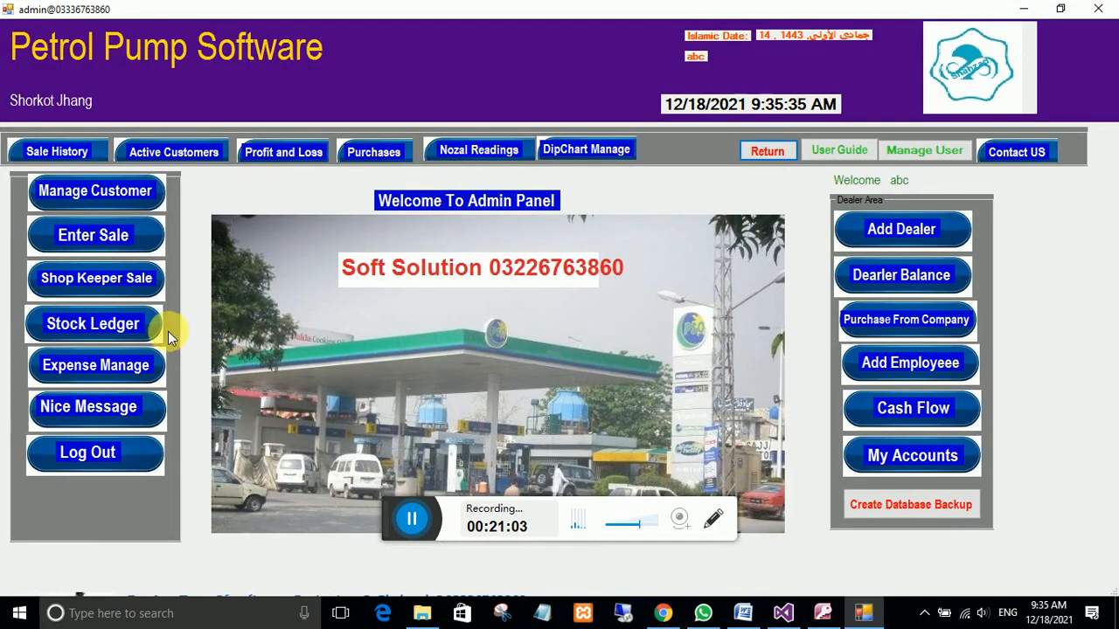
Search the profit and loss records of 12/18/2021 for all sale types, and return to the admin panel.
left_click(275, 151)
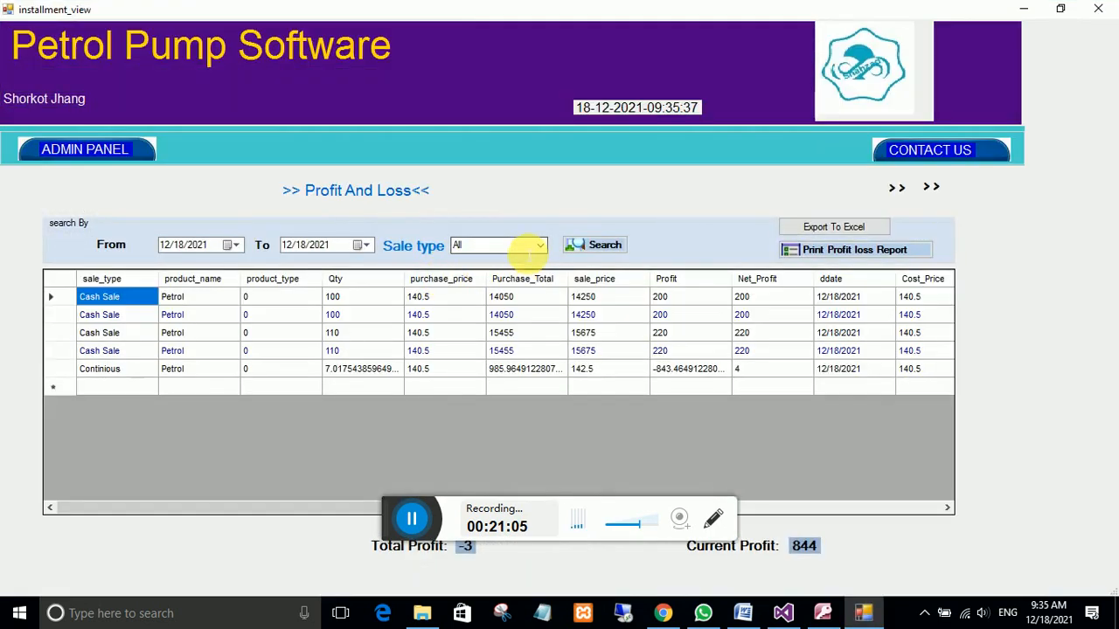
left_click(591, 249)
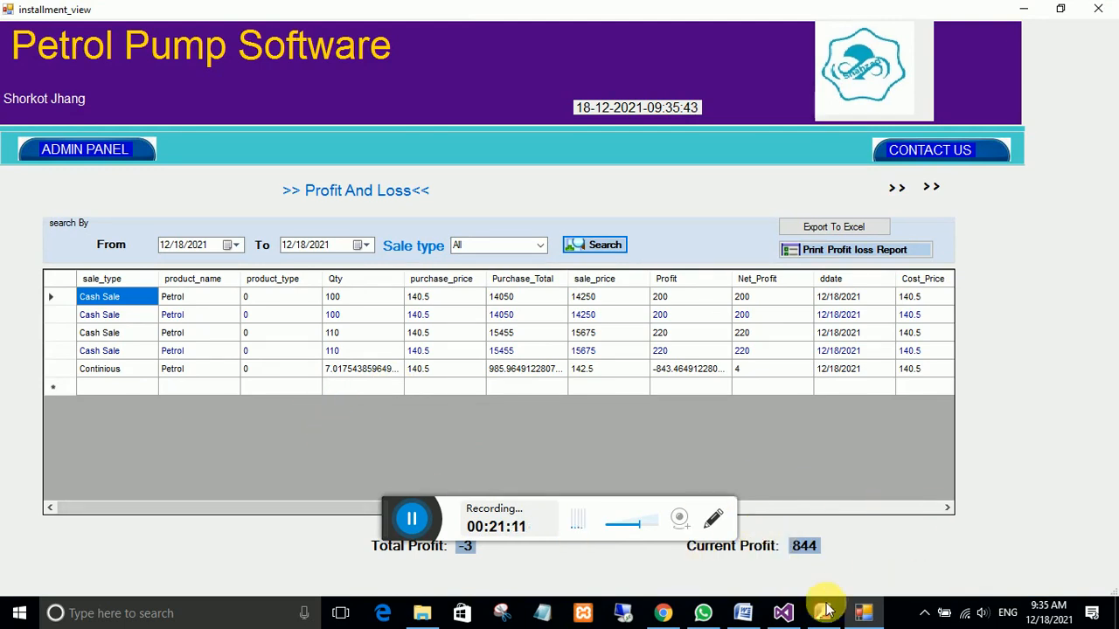
left_click(63, 149)
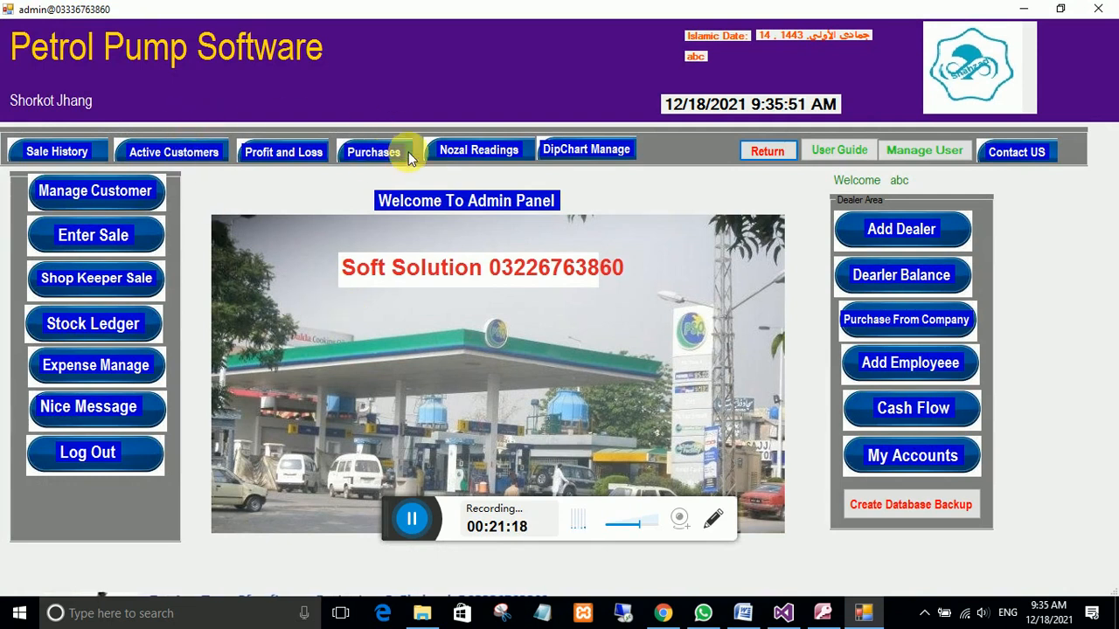
Search the nozzle readings of 12/18/2021 for all products and examine the opening and closing readings.
left_click(472, 150)
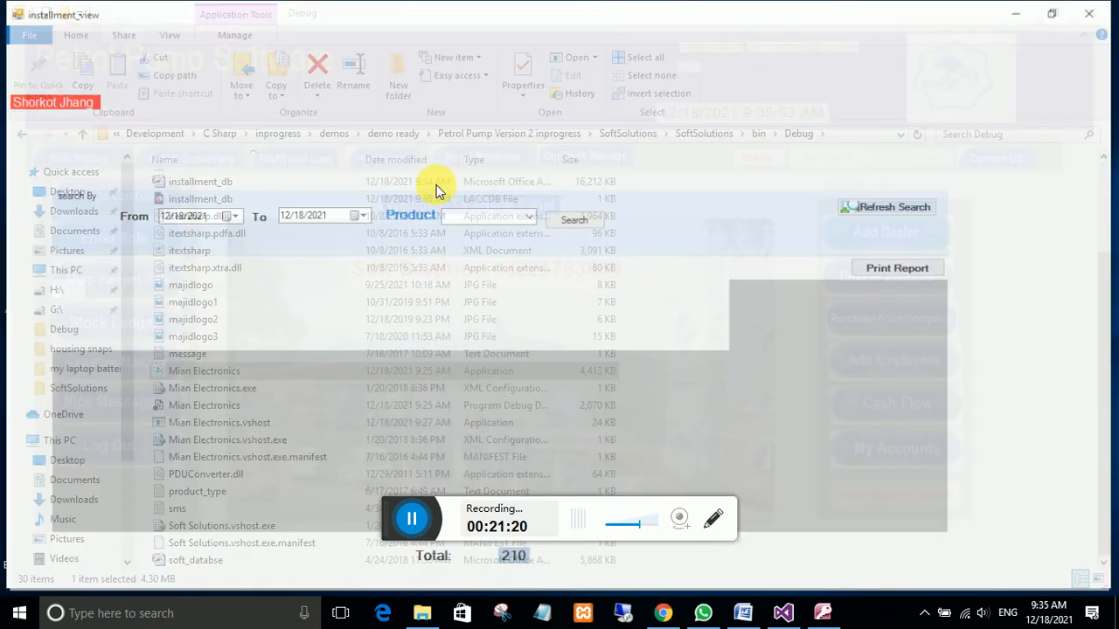
left_click(519, 217)
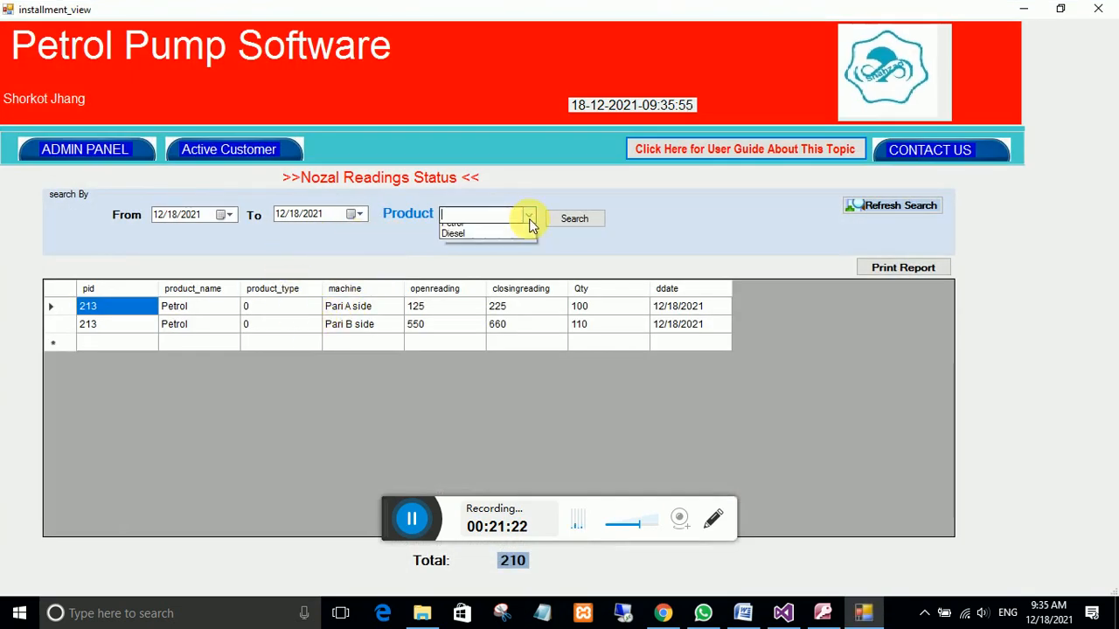
left_click(499, 227)
left_click(551, 219)
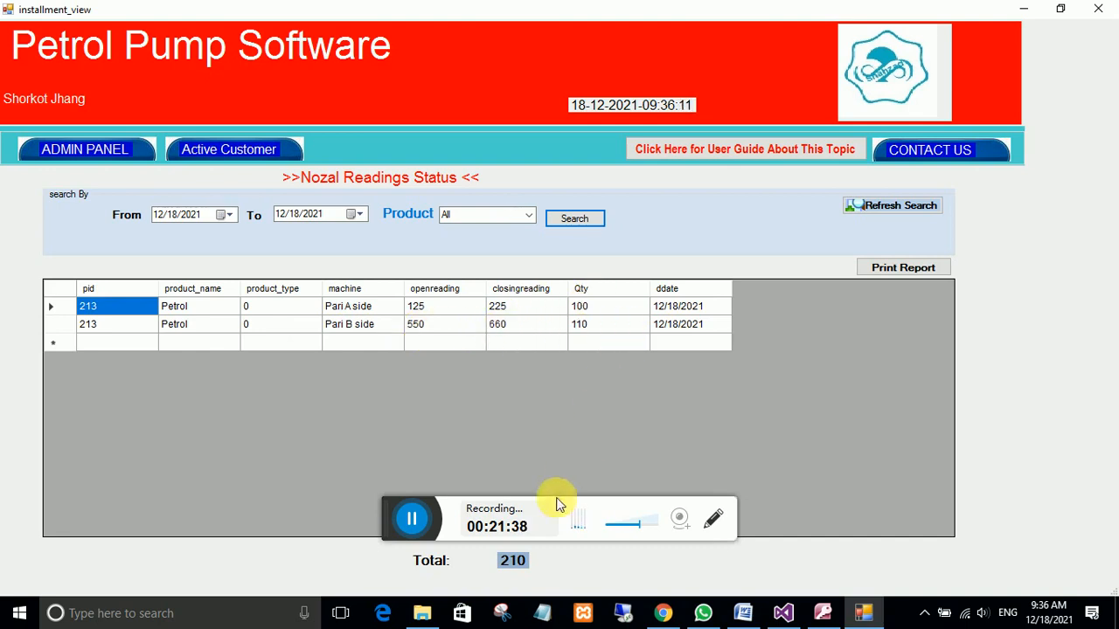
left_click(532, 216)
left_click(399, 247)
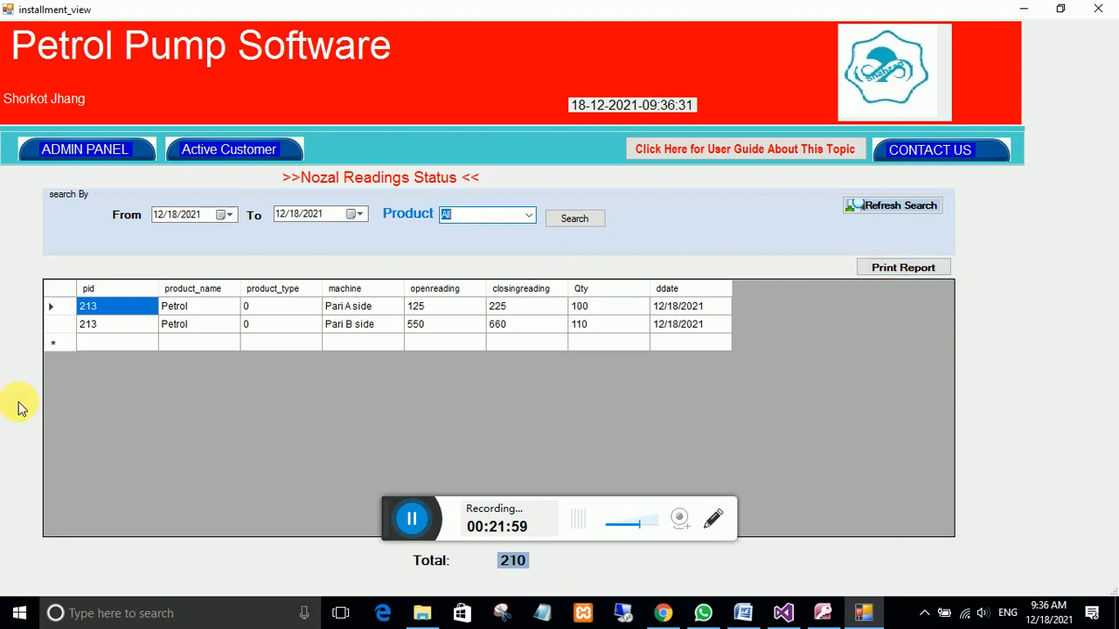
Open the stock ledger, examine the remaining Petrol and Diesel stock, and return to the admin panel.
left_click(80, 146)
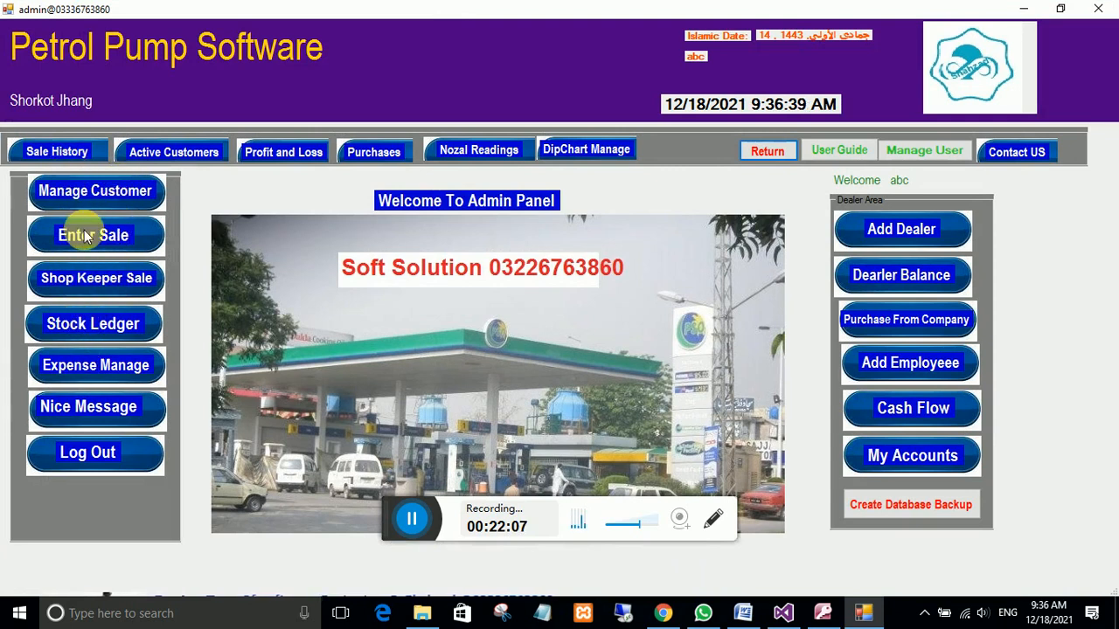
left_click(75, 322)
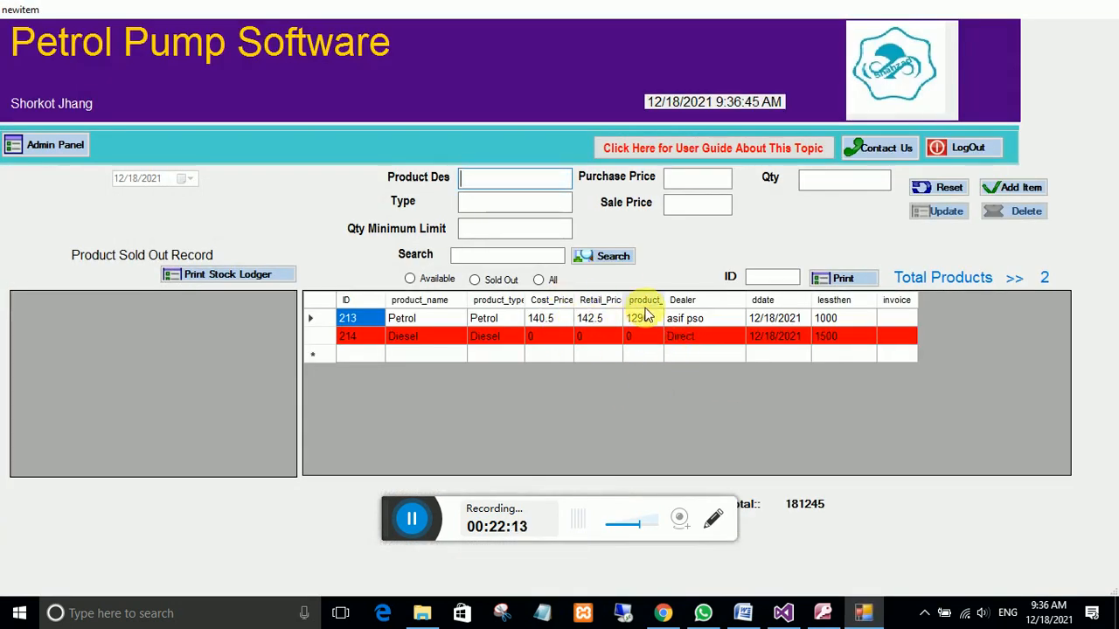
left_click(77, 151)
Open expense management, examine the list of available expense types, and close it without adding a new type.
left_click(98, 365)
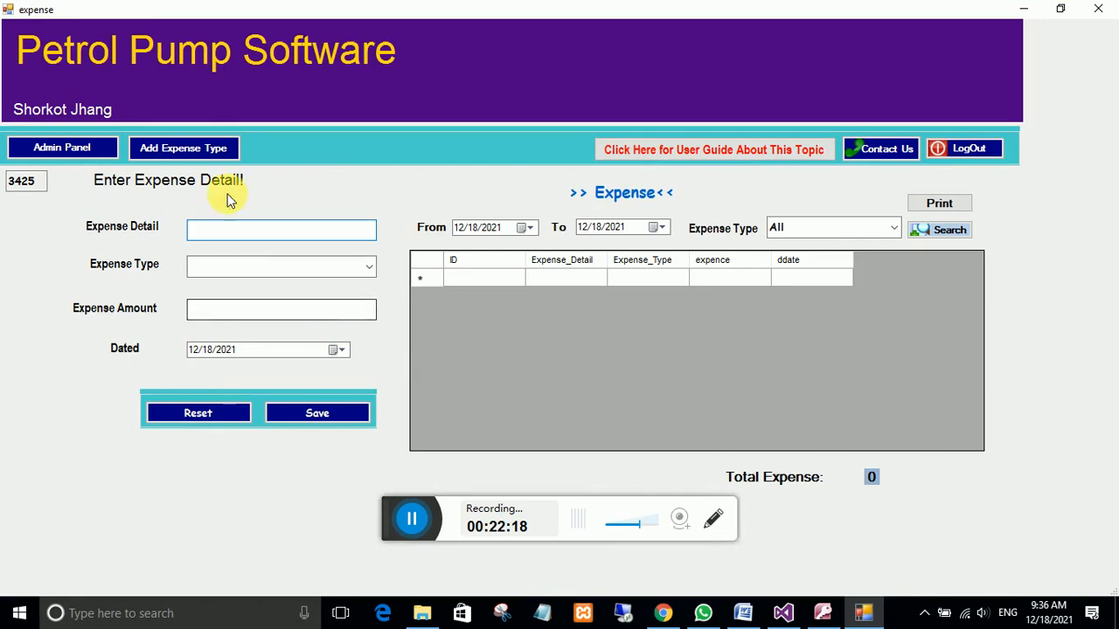
left_click(198, 141)
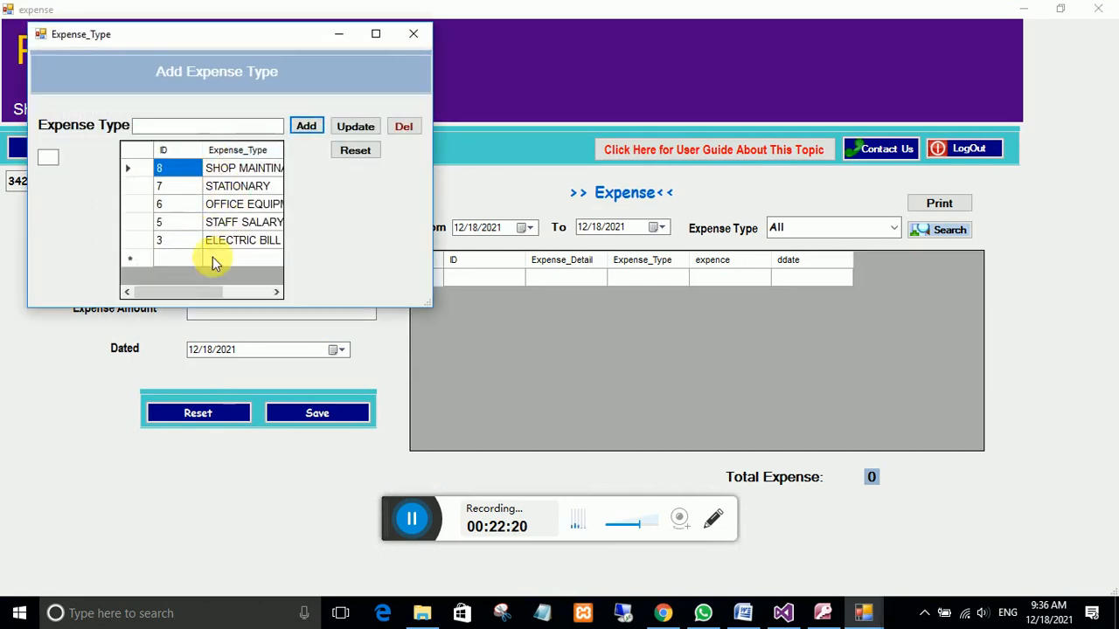
left_click_drag(172, 294, 200, 301)
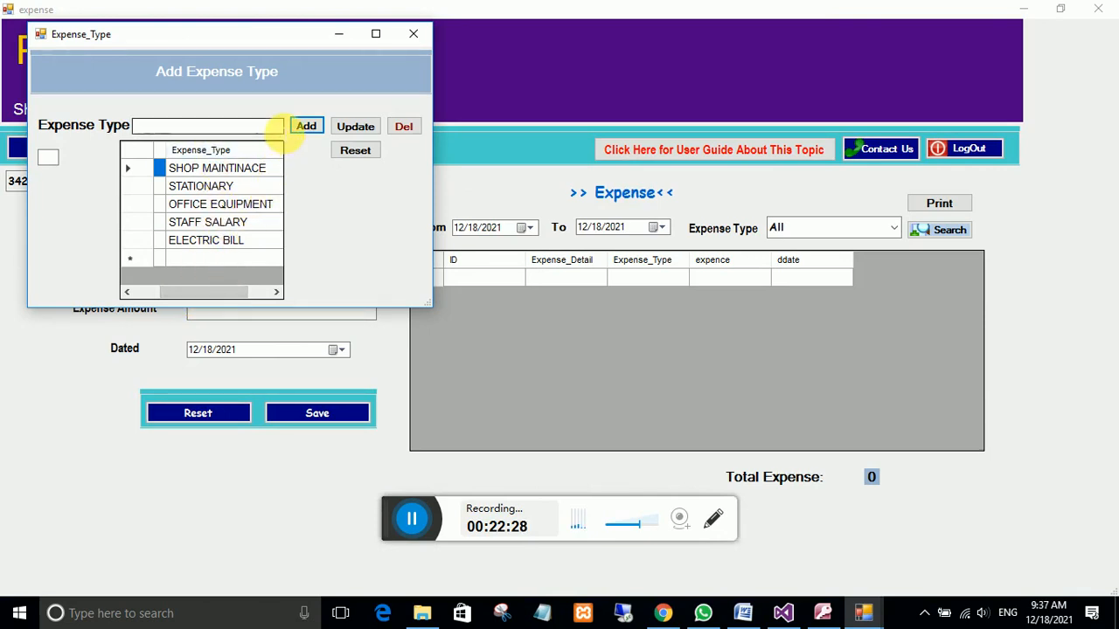
left_click(226, 128)
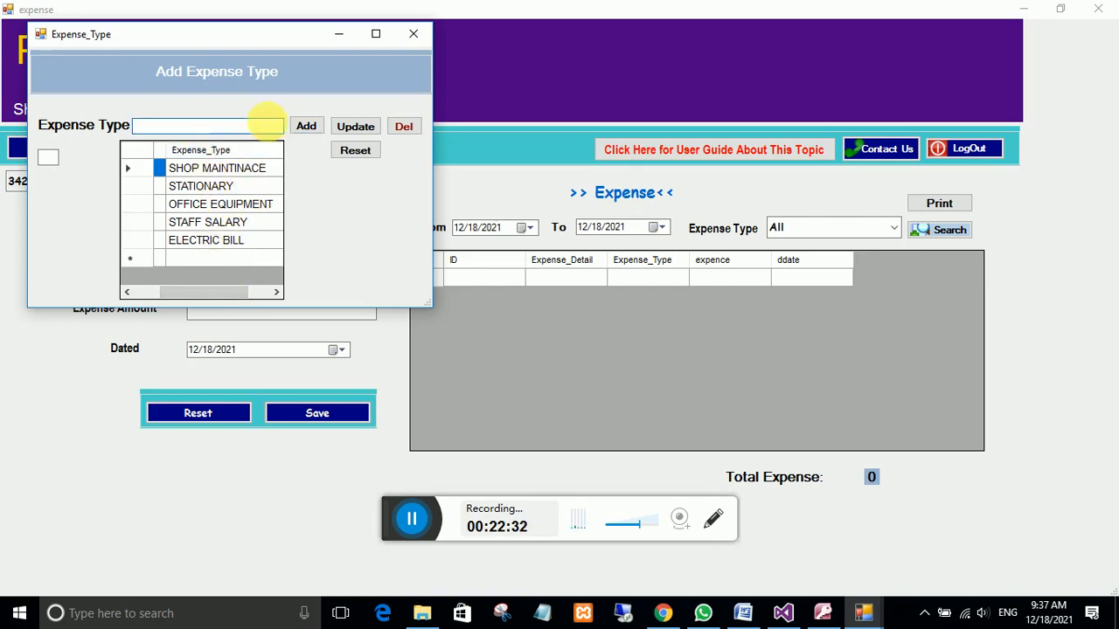
left_click(412, 35)
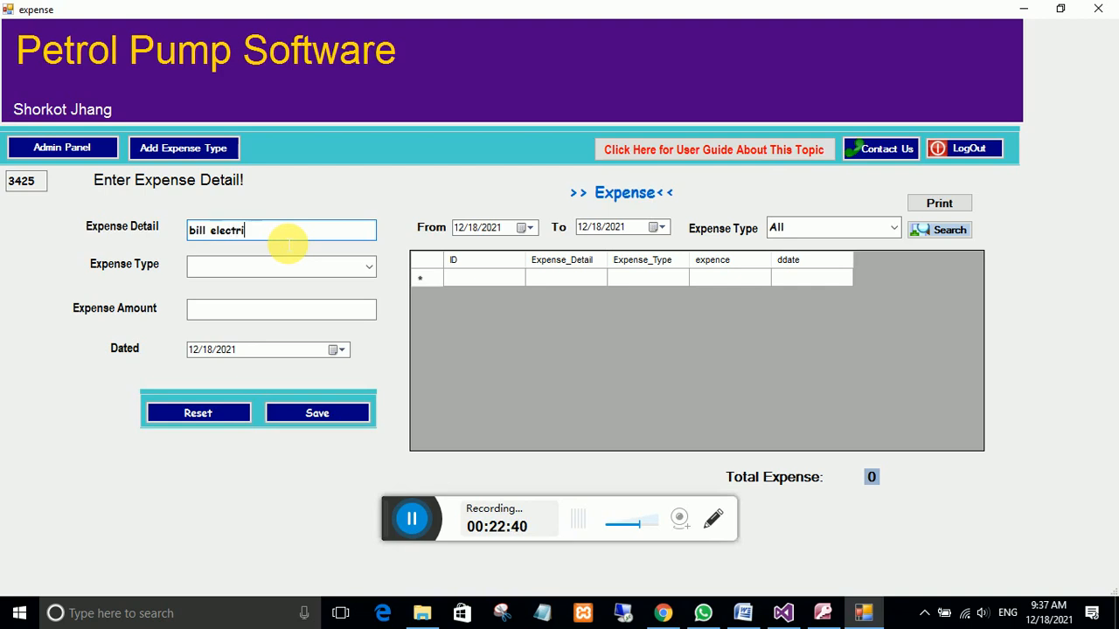
Record an expense with detail "bill electric dec 21", type ELECTRIC BILL and amount 500, dated 12/18/2021, and save it.
type("bill electric dec 21")
left_click(369, 270)
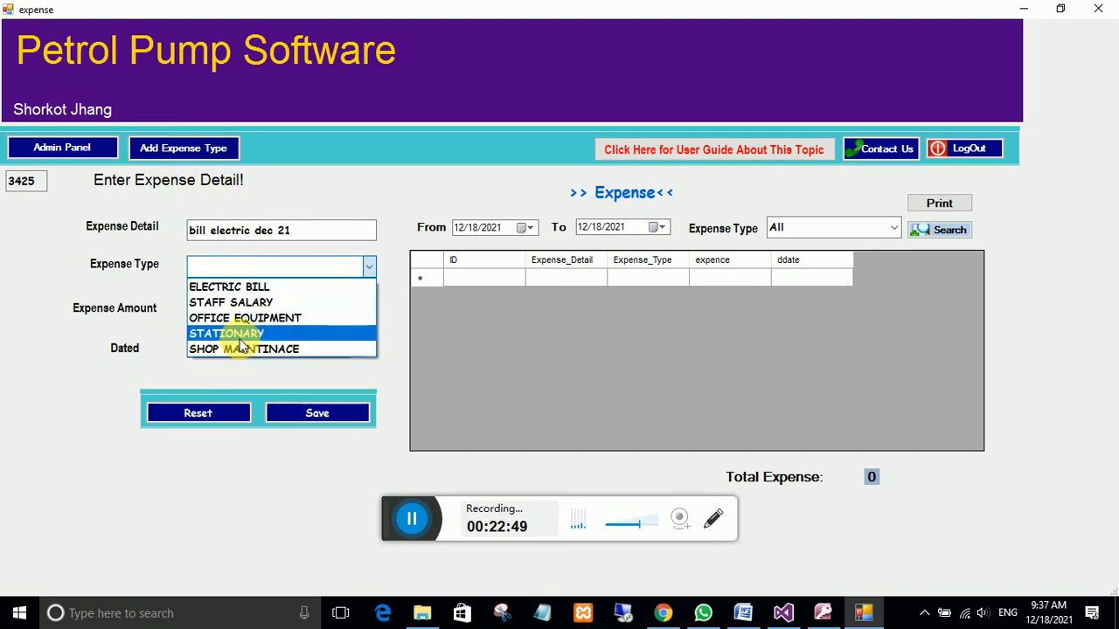
left_click(231, 288)
left_click(223, 312)
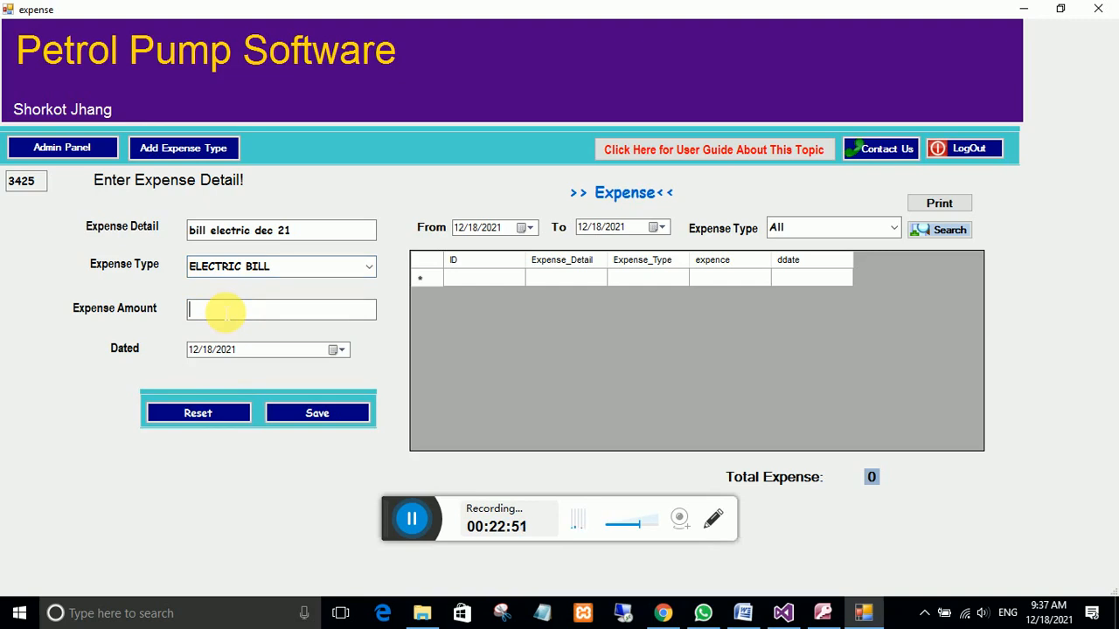
type("500")
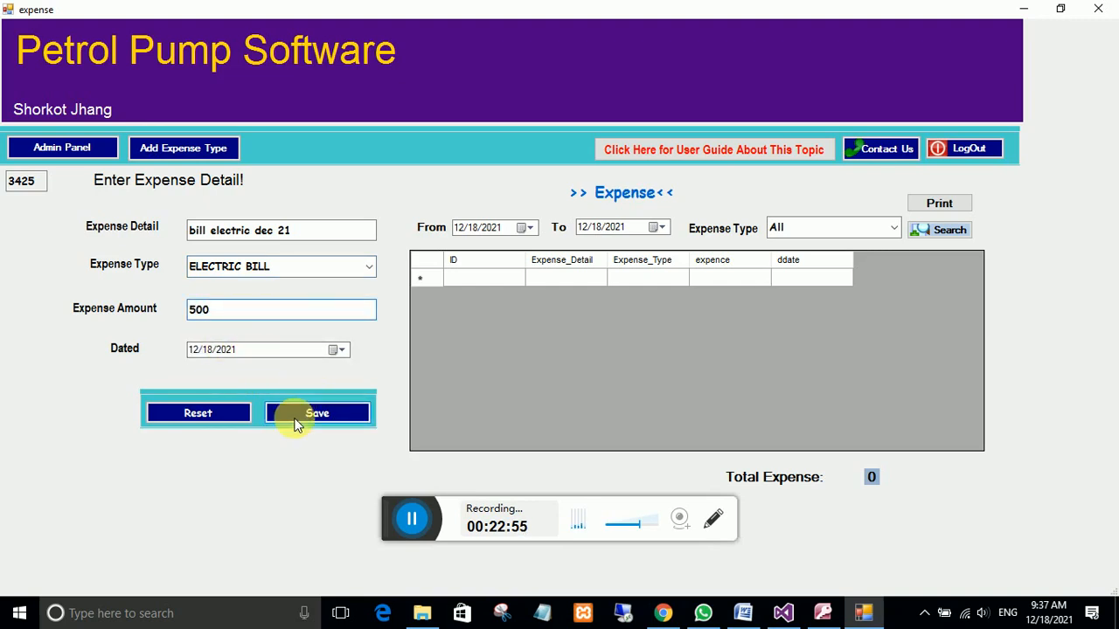
left_click(297, 422)
left_click(562, 366)
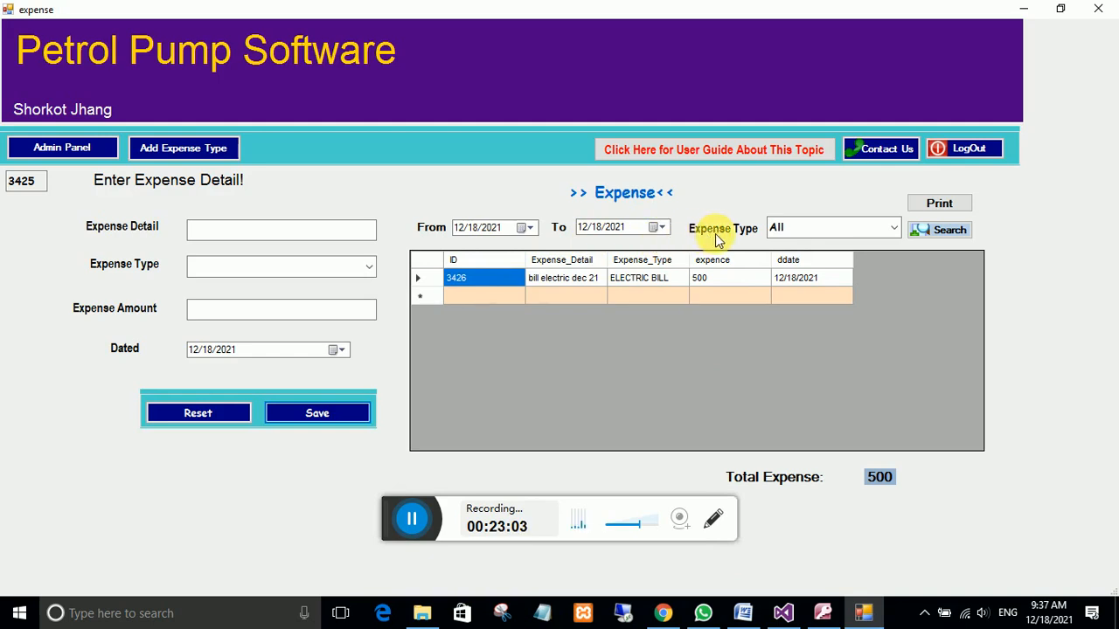
Review the expense type filter options, keep All selected, and return to the admin panel.
left_click(894, 230)
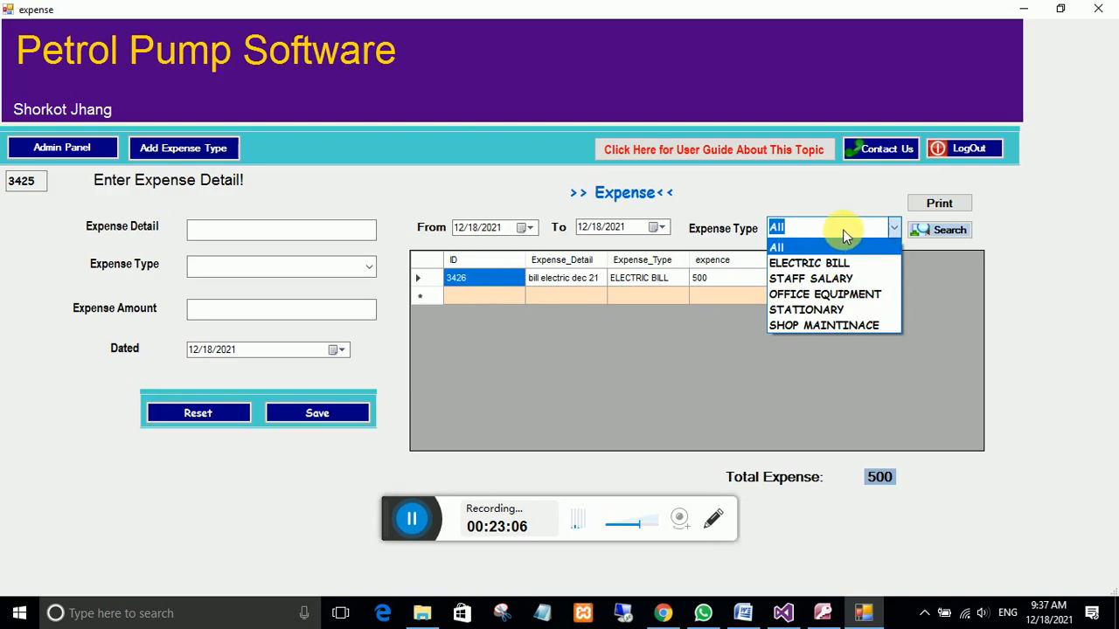
left_click(842, 229)
left_click(80, 150)
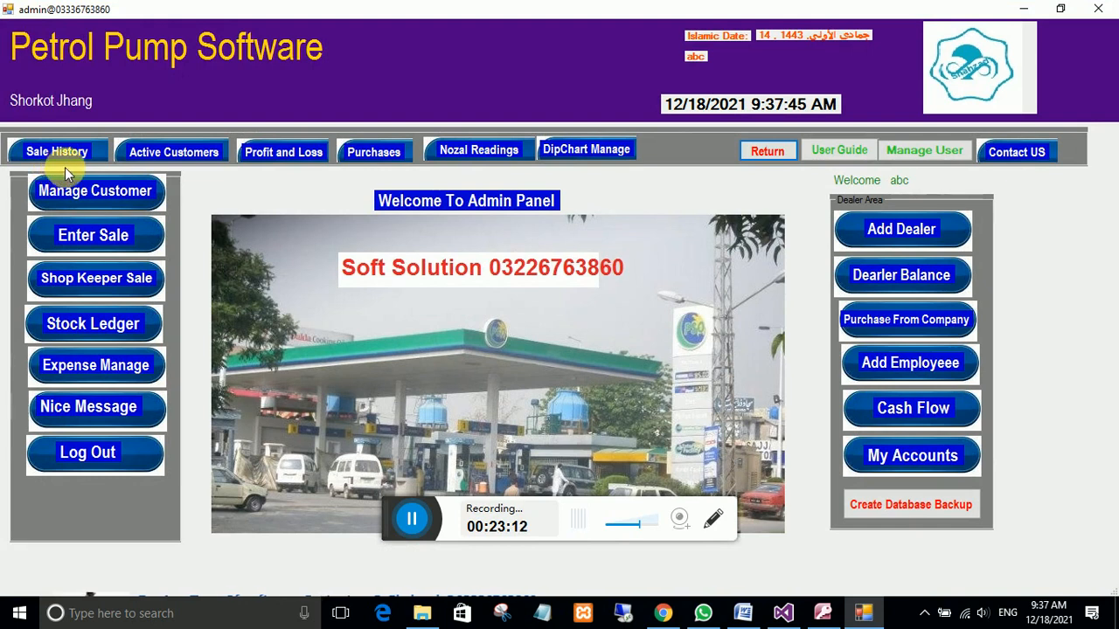
Open the sale history and search the records of 12/18/2021 for all sale types.
left_click(70, 146)
left_click(59, 152)
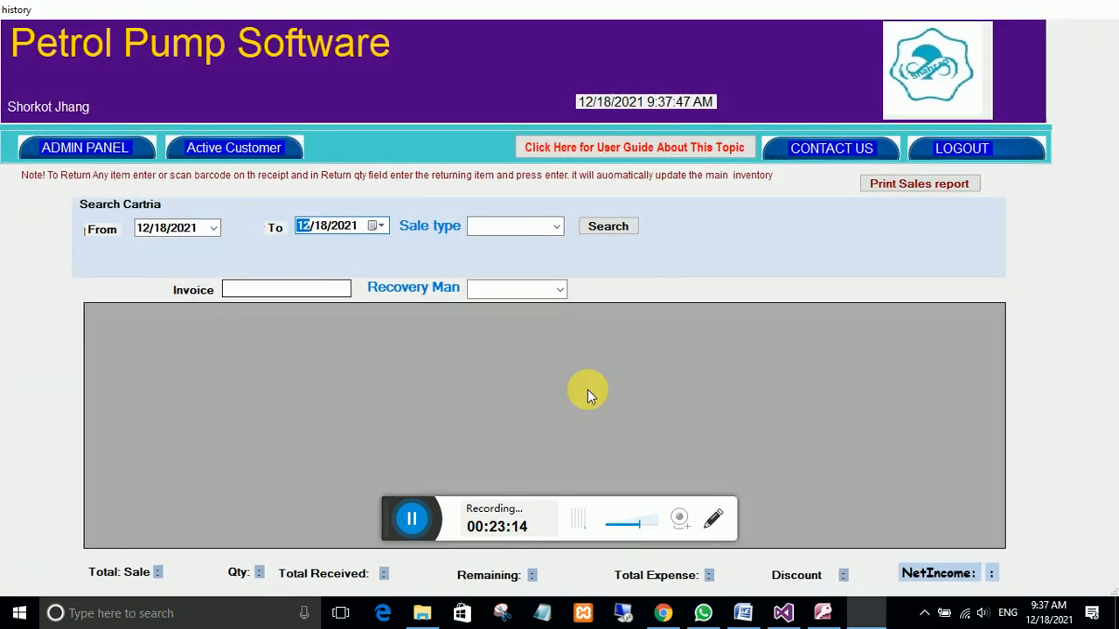
left_click(557, 227)
left_click(477, 240)
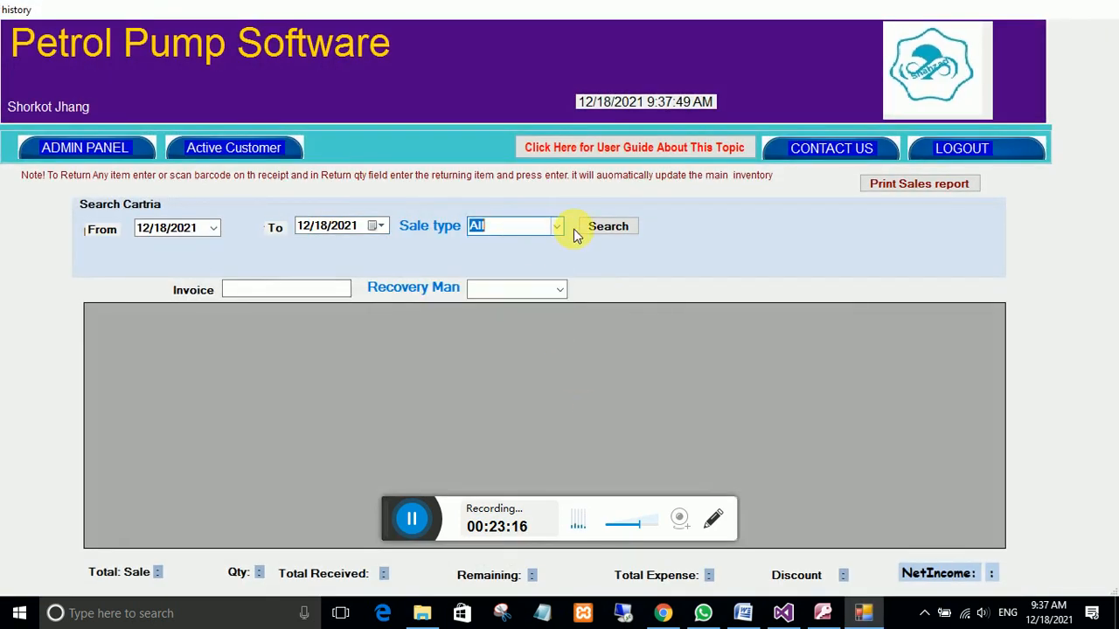
left_click(586, 227)
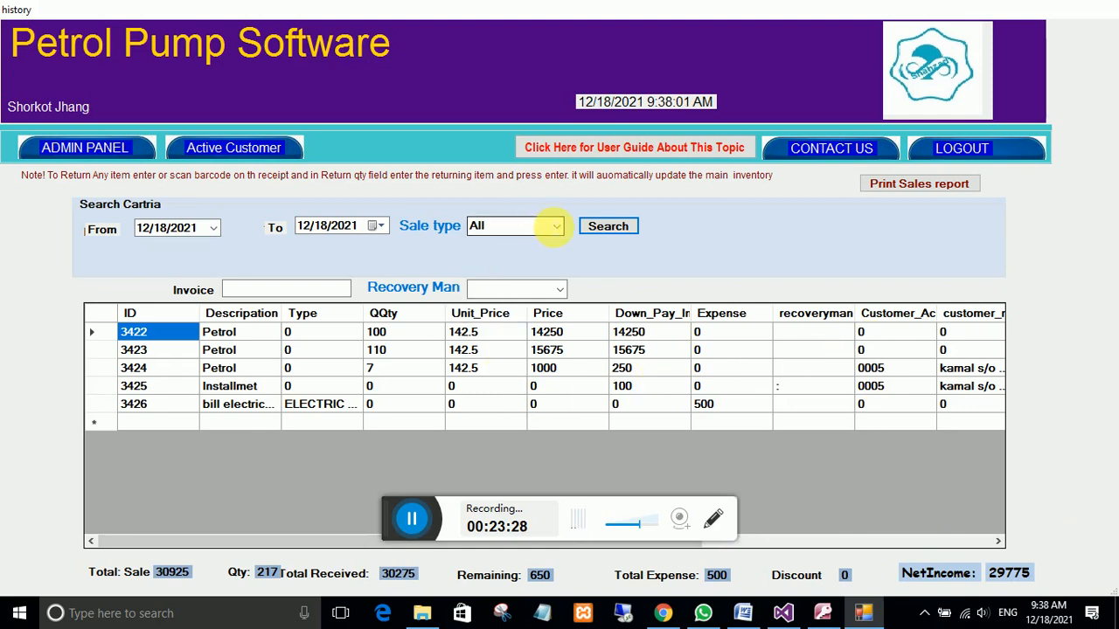
Search the sale history of 12/18/2021 for Loan Sale records, and again for Continious records.
left_click(555, 228)
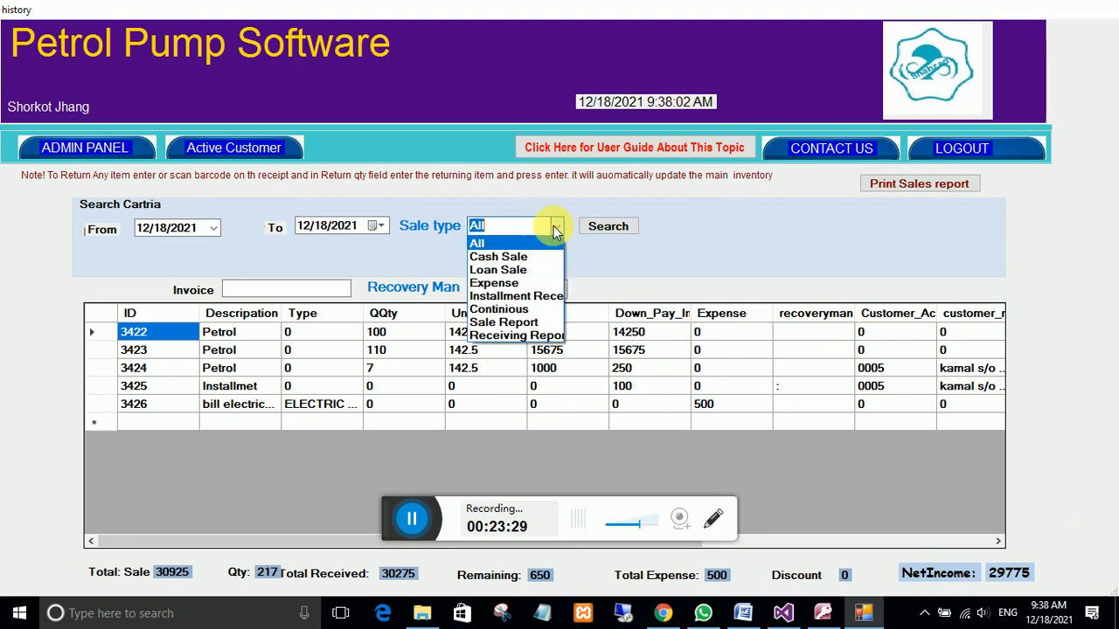
left_click(504, 271)
left_click(603, 227)
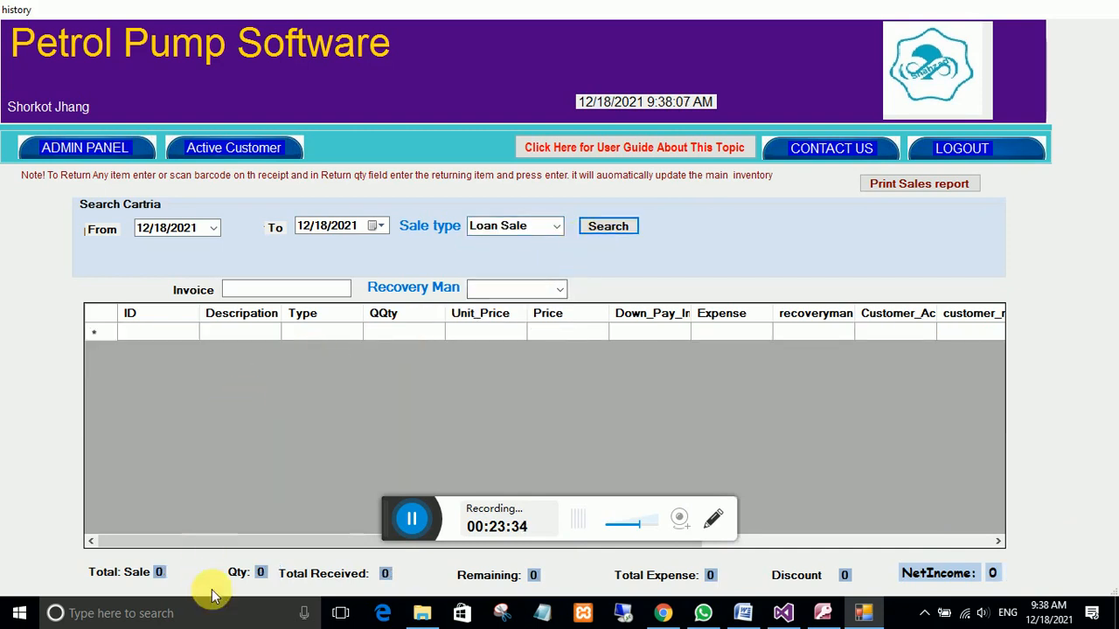
left_click(557, 228)
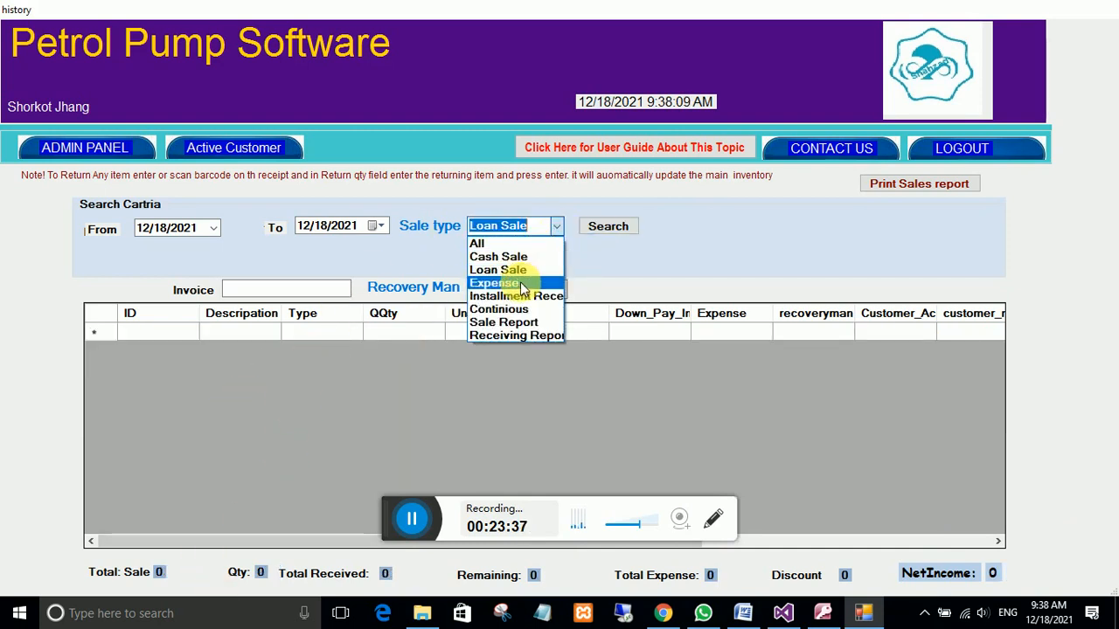
left_click(524, 307)
left_click(609, 228)
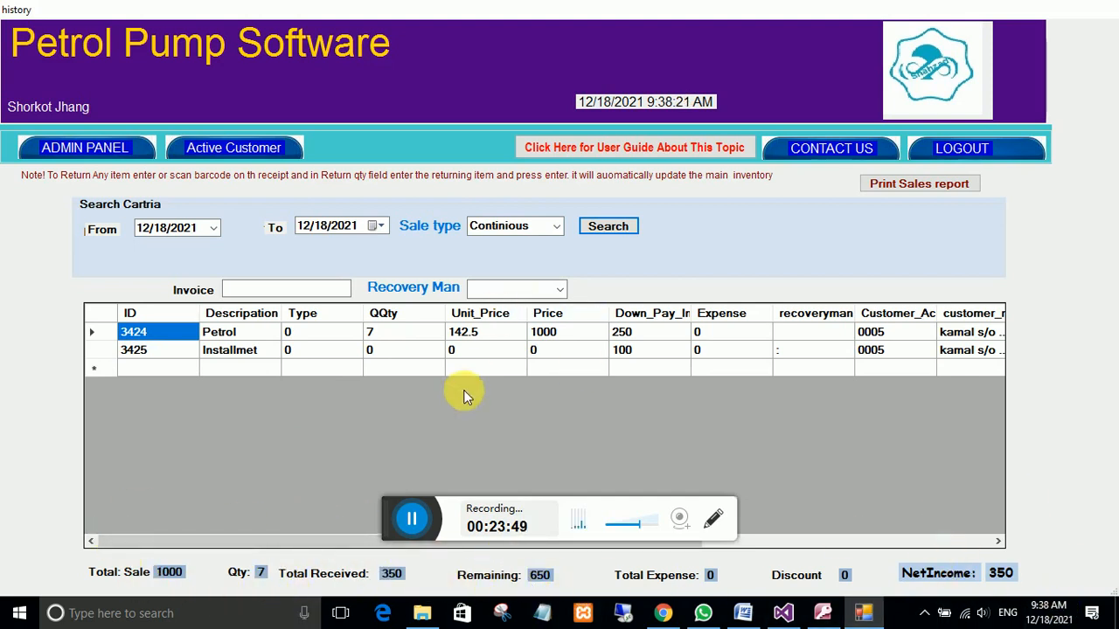
Search the sale history of 12/18/2021 for Expense records.
left_click(555, 225)
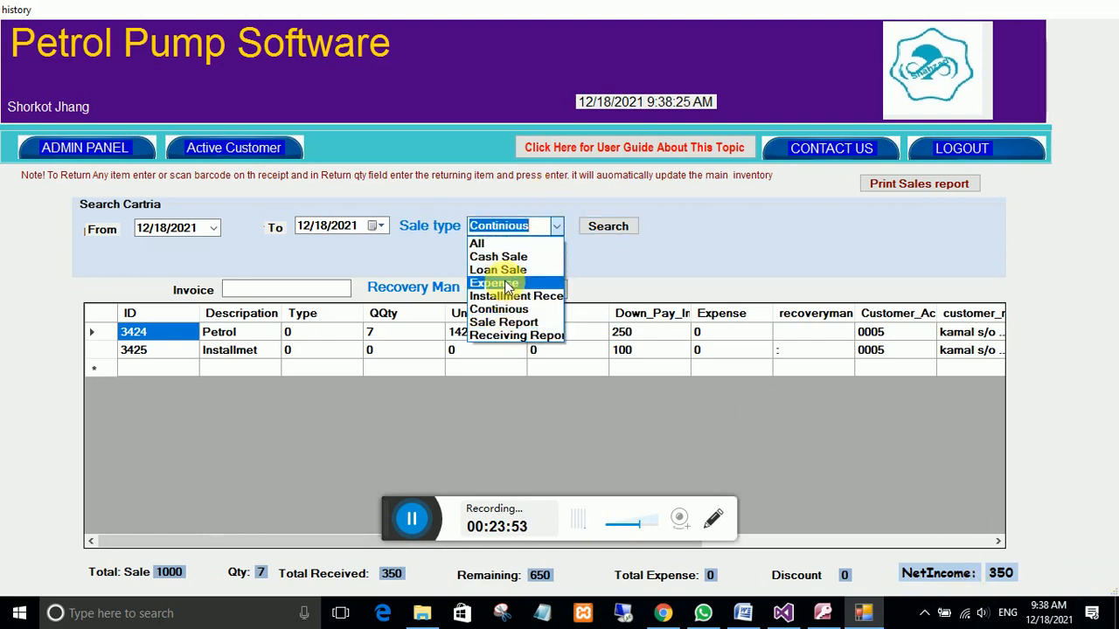
left_click(496, 282)
left_click(588, 231)
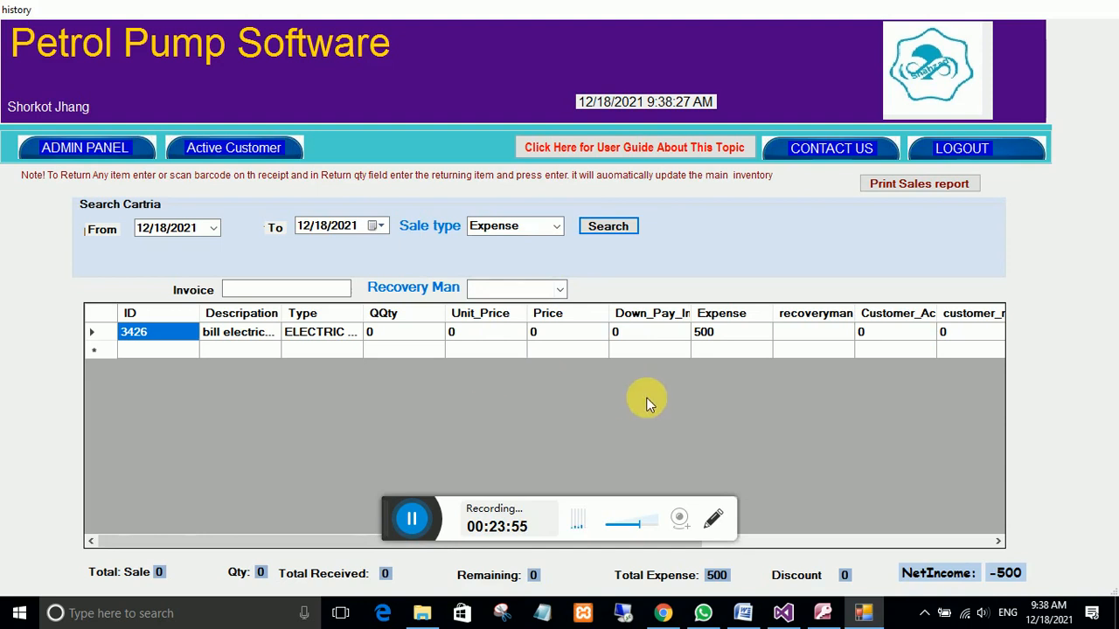
Set the sale type back to All, examine the sale totals and net income, and return to the admin panel.
left_click(557, 229)
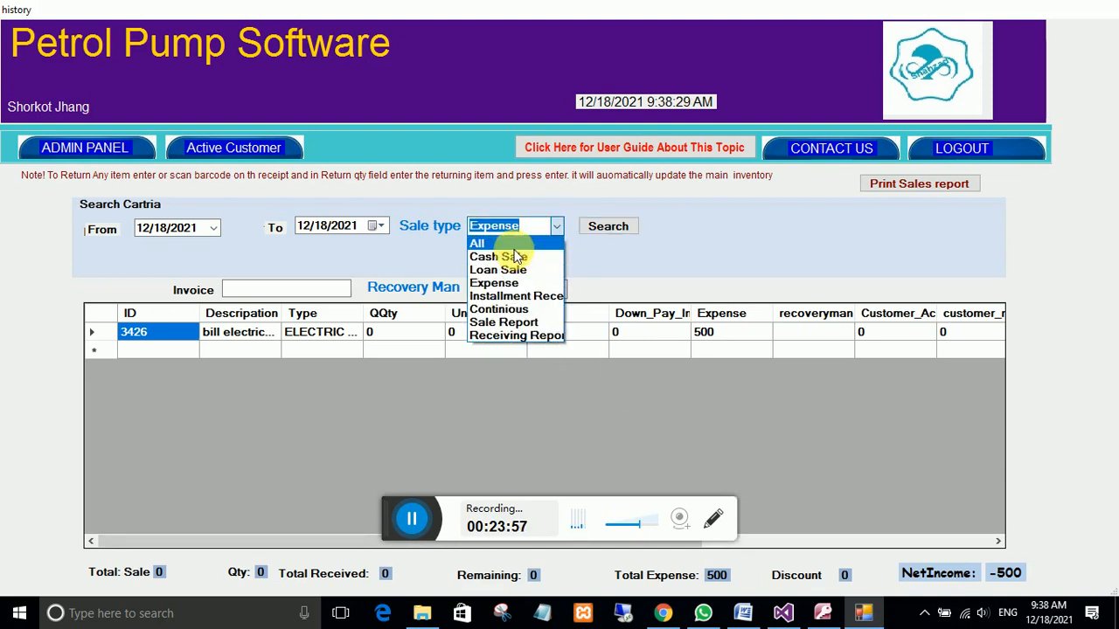
left_click(511, 242)
left_click(606, 228)
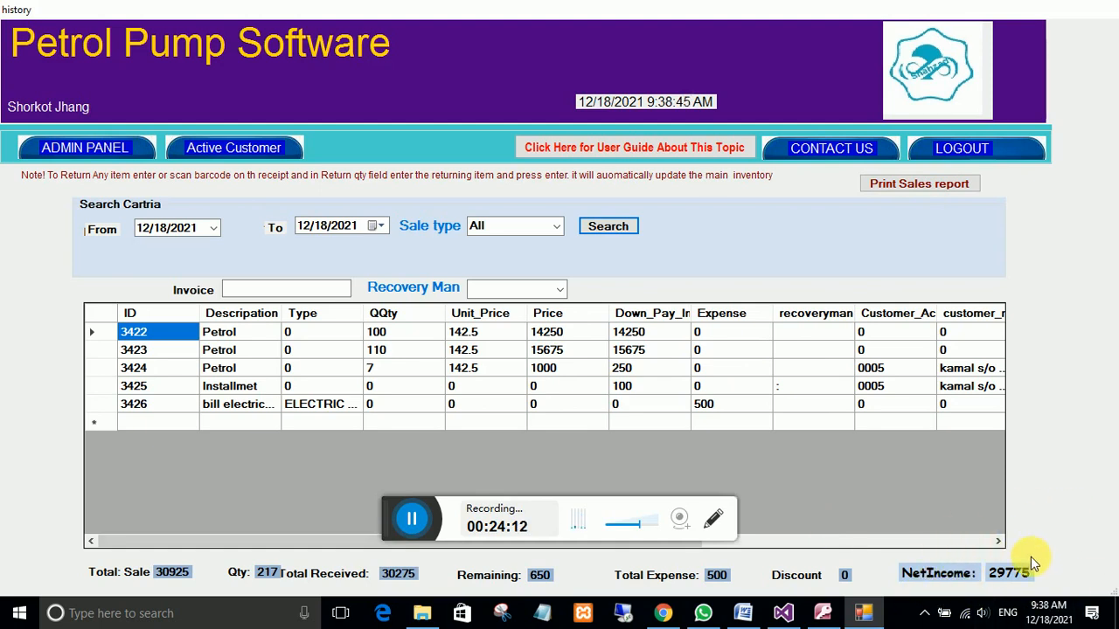
left_click(98, 148)
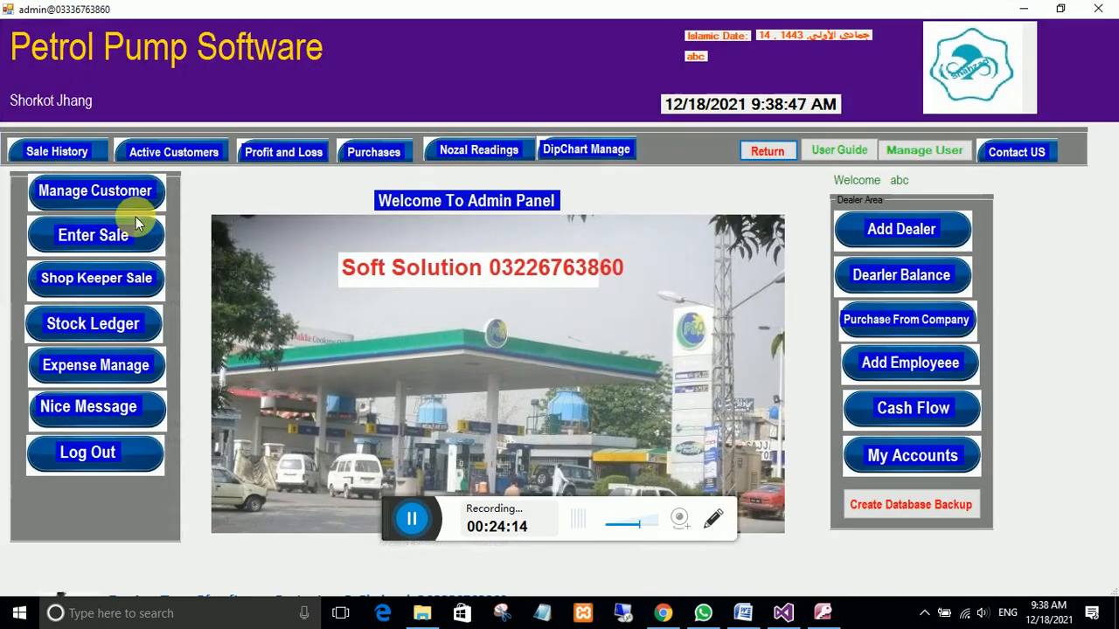
Open the nice message form, examine the message printed on sale receipts, and close the form without updating it.
left_click(114, 411)
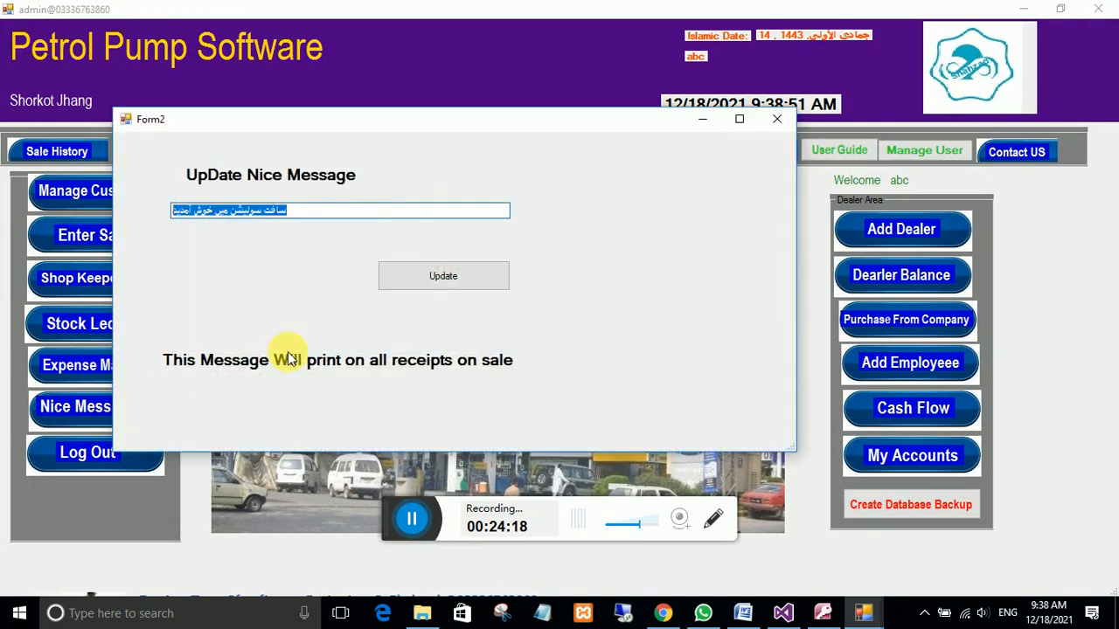
left_click(308, 215)
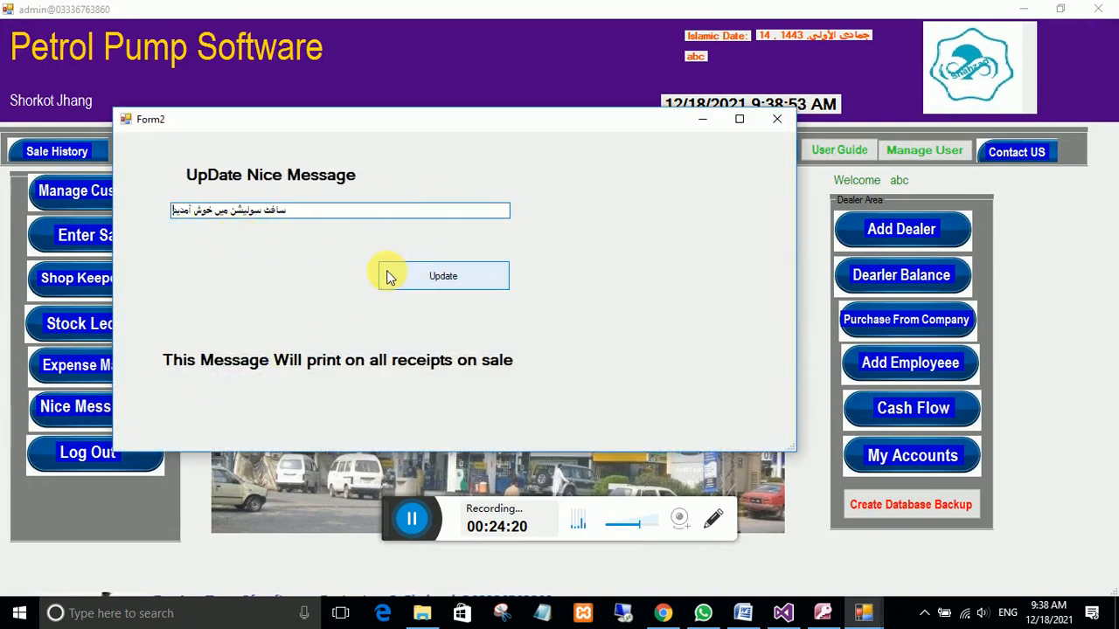
left_click(777, 120)
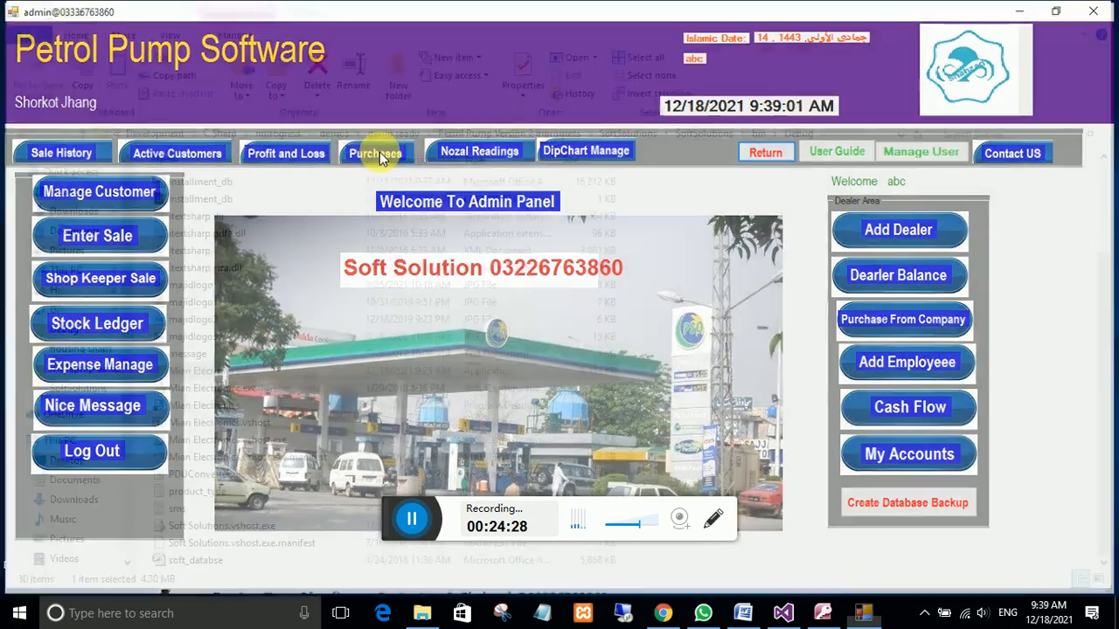
Search the purchases of 12/18/2021, check the product quantities in the stock ledger, and return to the admin panel.
left_click(377, 153)
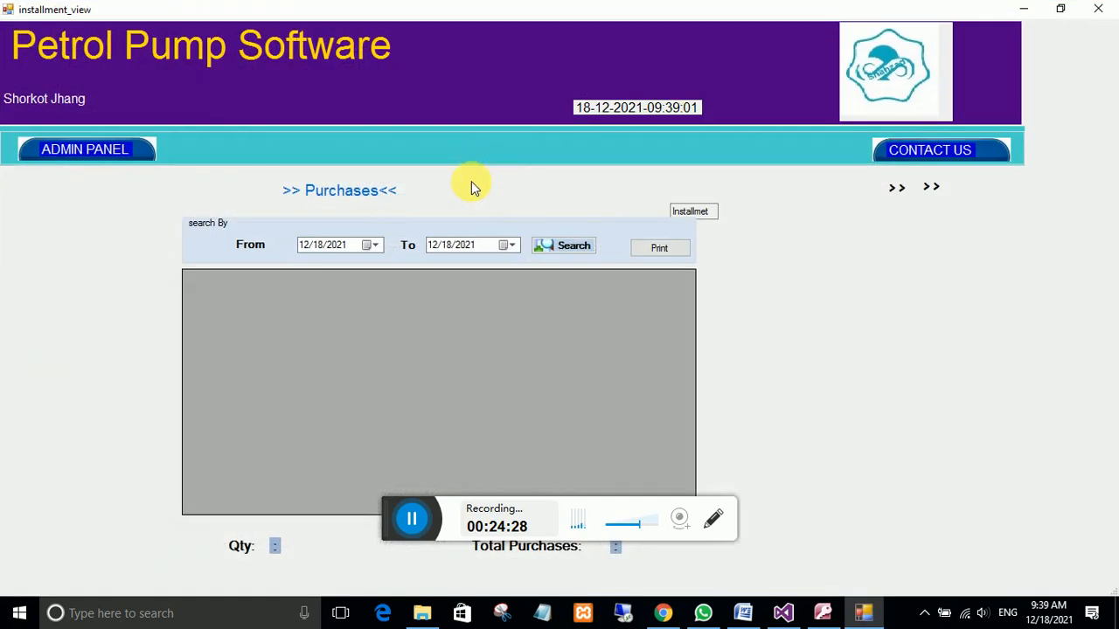
left_click(563, 244)
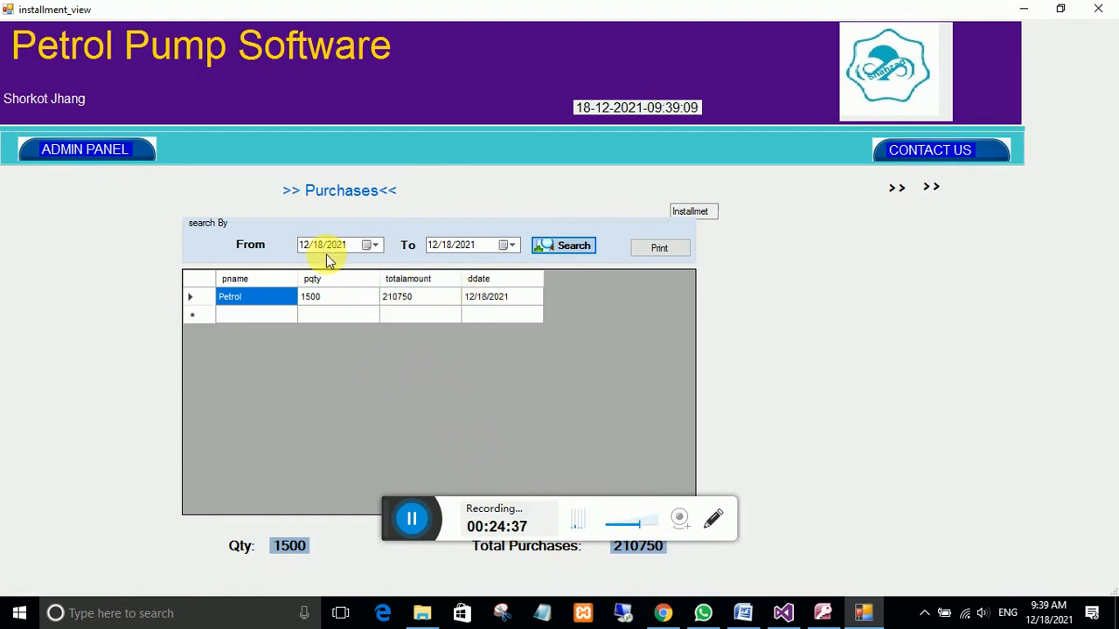
left_click(36, 152)
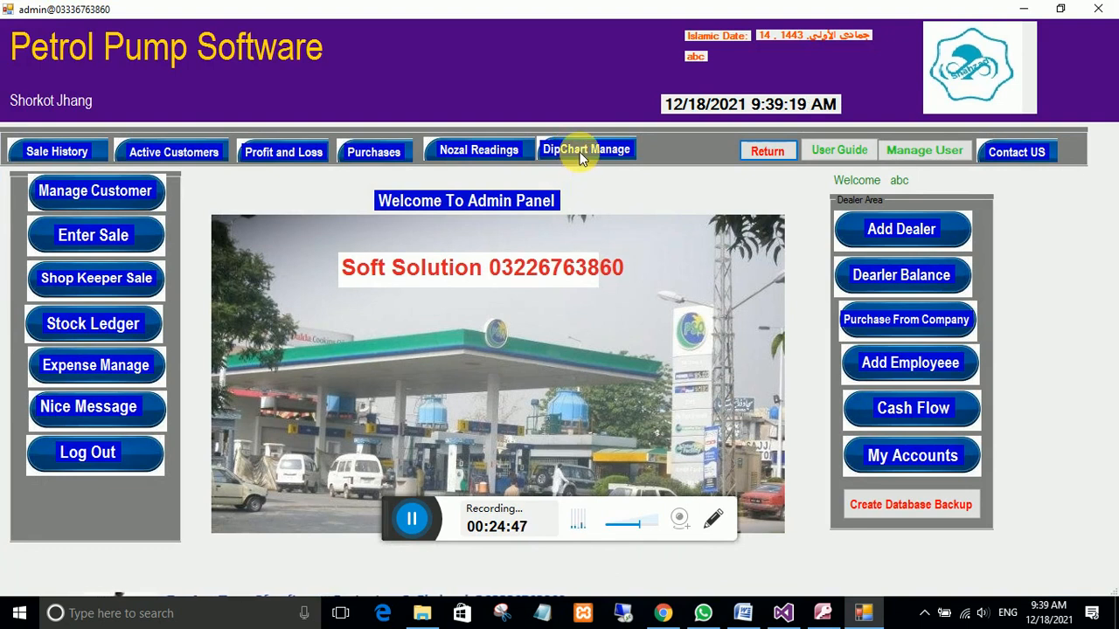
left_click(41, 332)
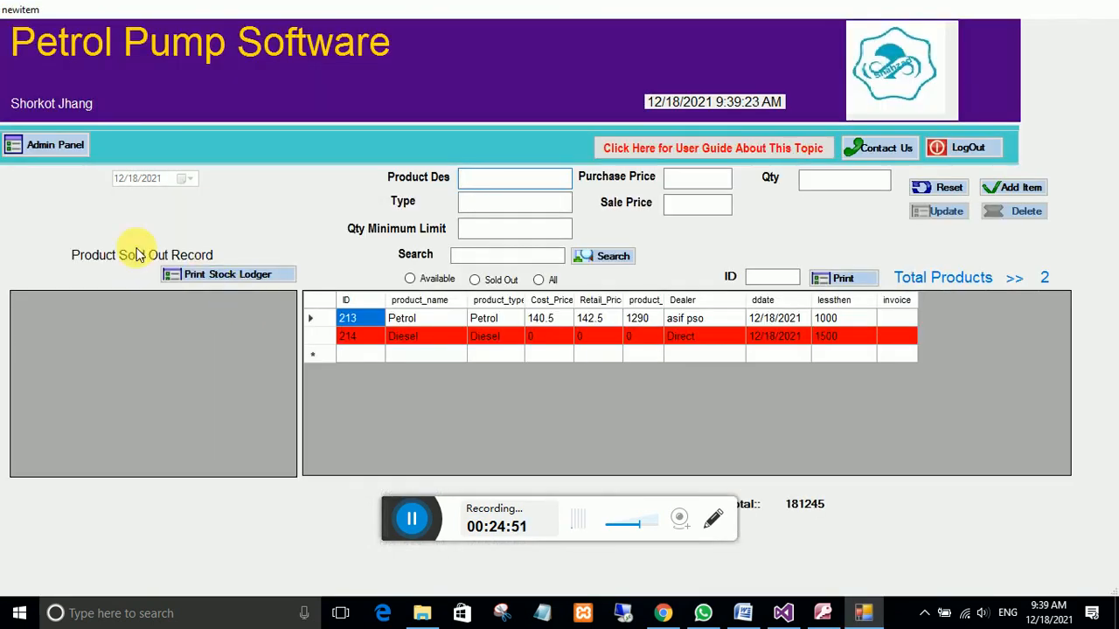
left_click(28, 144)
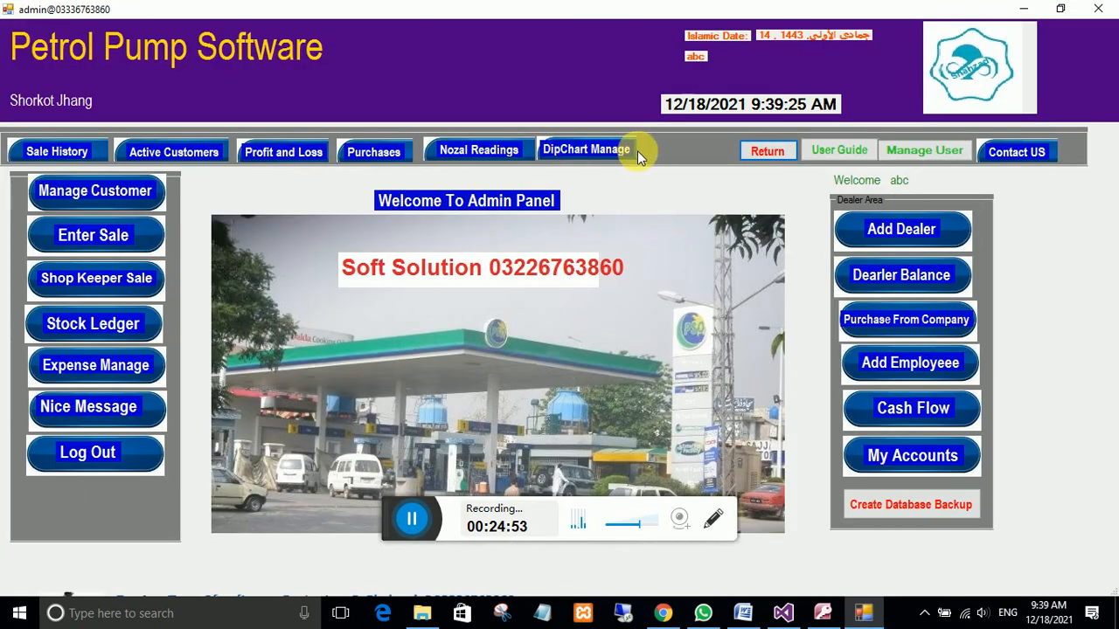
Open the Manage Dip Chart form from the dip chart area and check the tank sizes offered for a new entry.
left_click(597, 150)
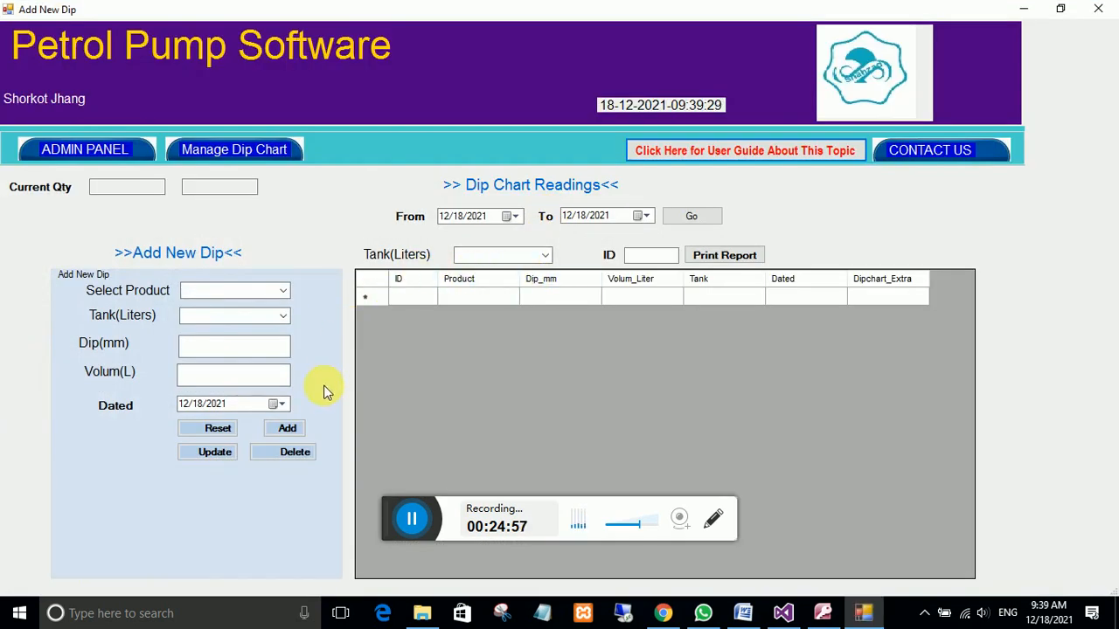
left_click(232, 150)
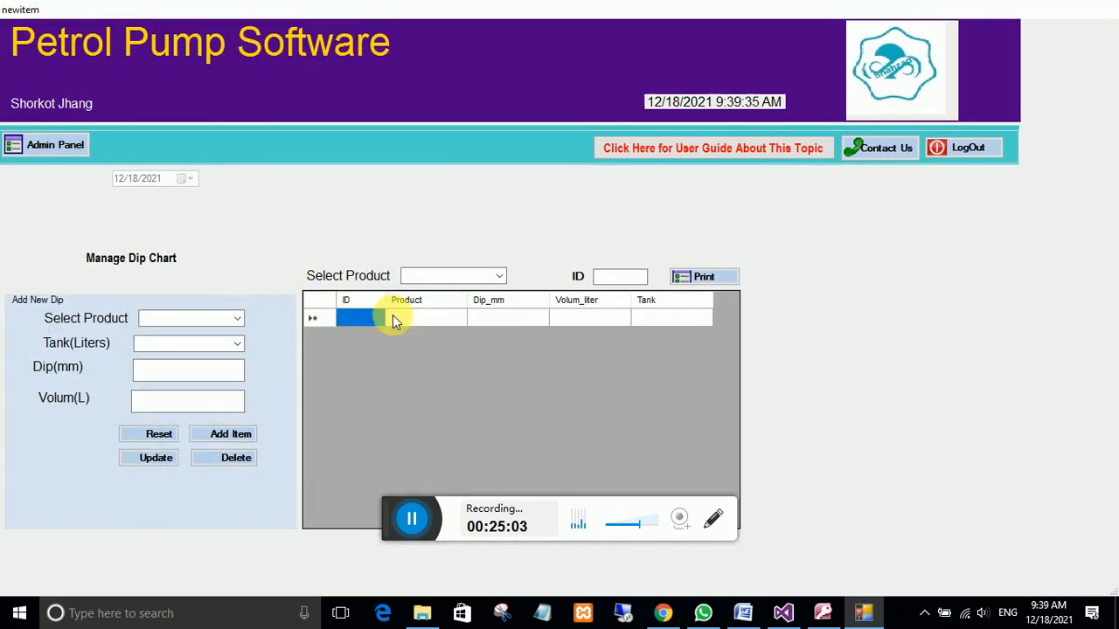
left_click(236, 322)
left_click(235, 322)
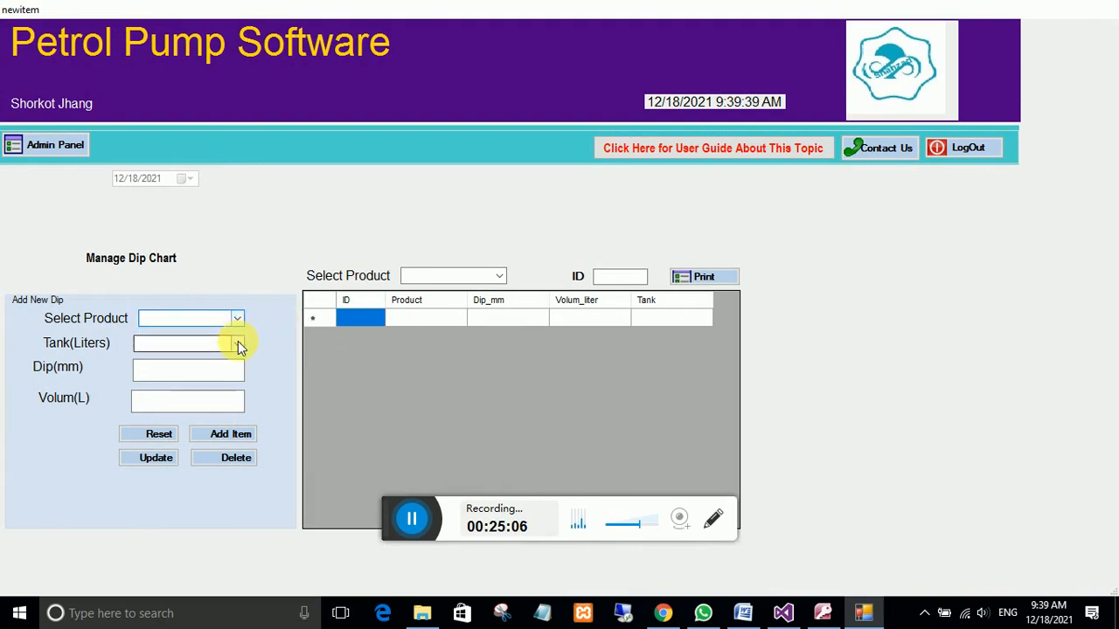
left_click(238, 343)
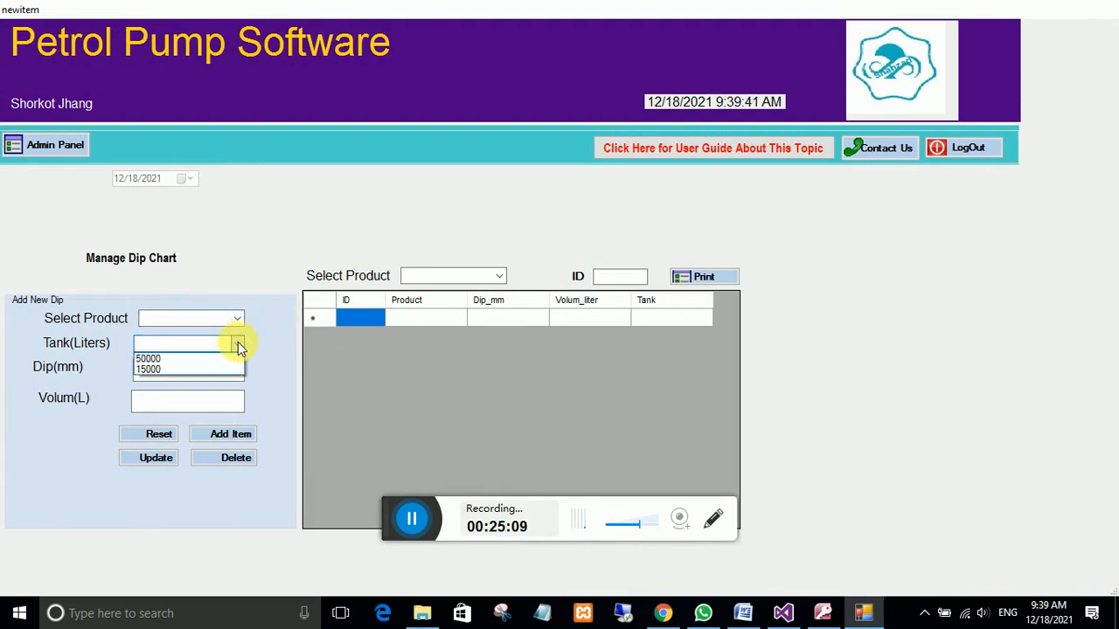
left_click(193, 369)
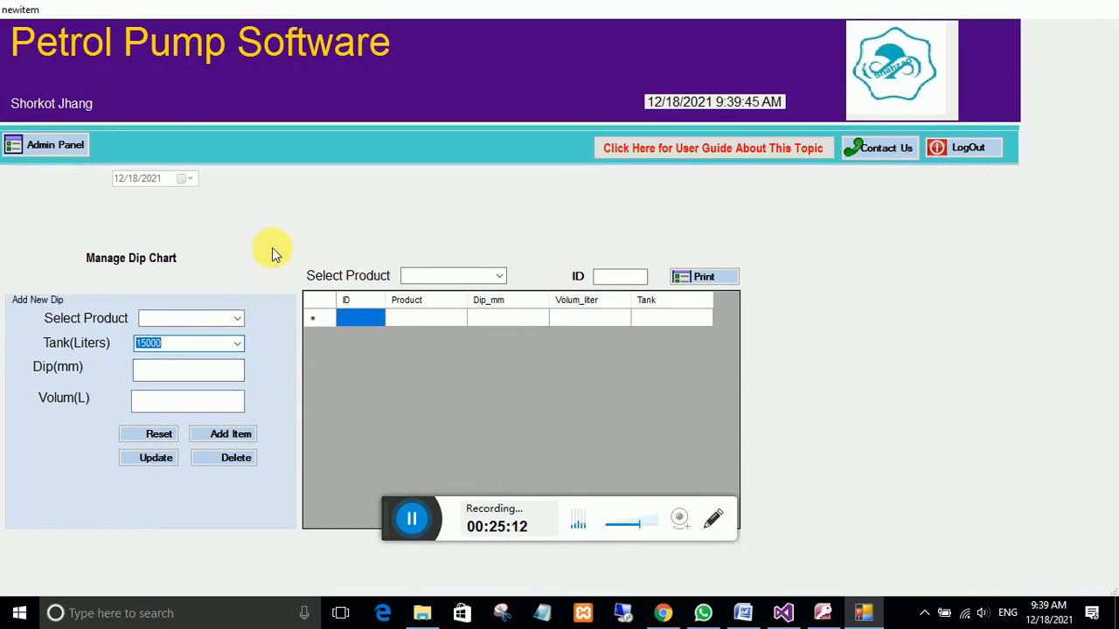
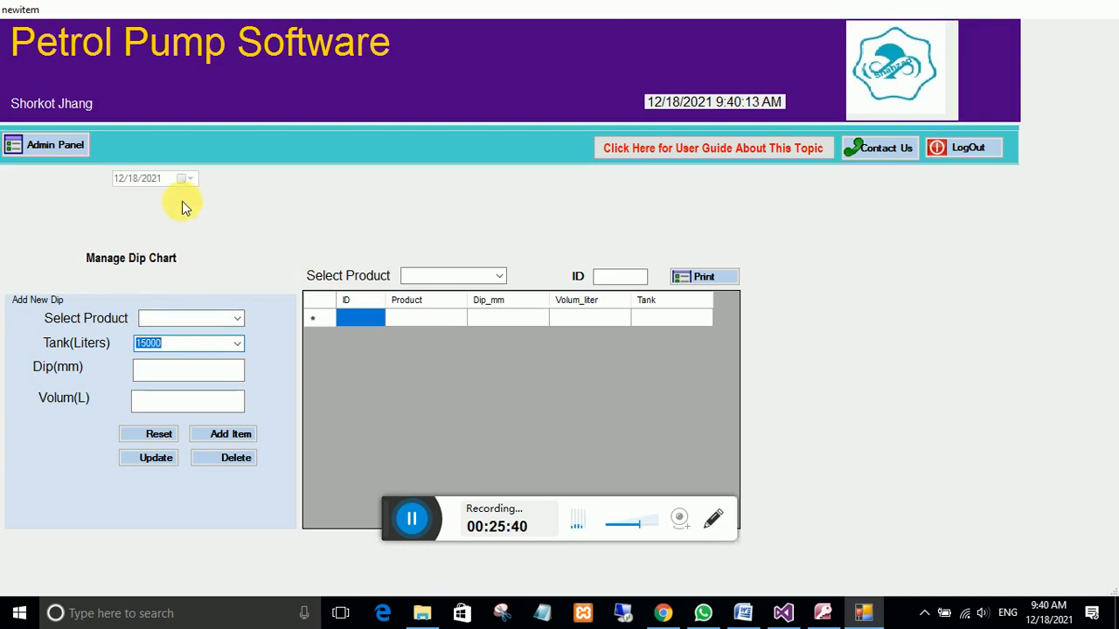
Add a dip chart entry for Petrol with the 50000-liter tank, a dip of 15 mm and a volume of 1300 L.
left_click(233, 318)
left_click(186, 333)
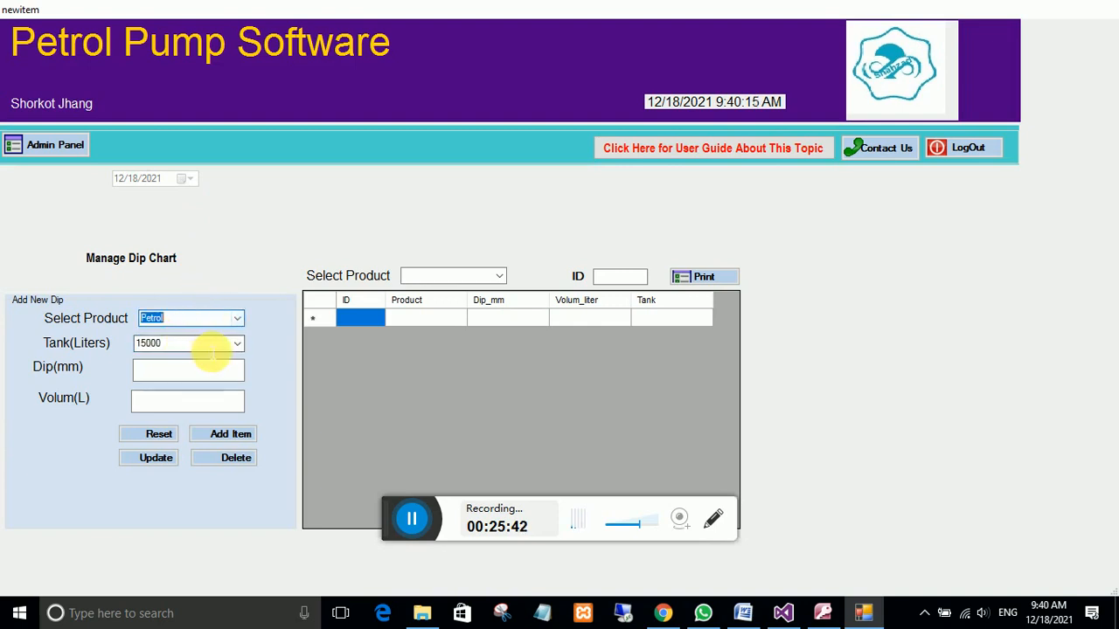
left_click(238, 346)
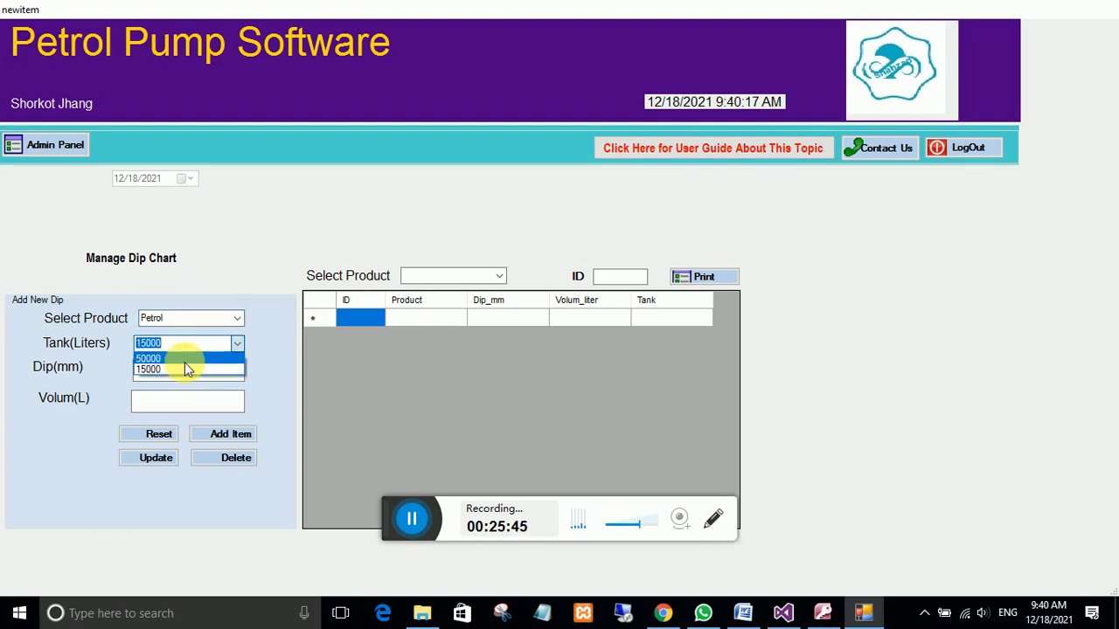
left_click(185, 360)
left_click(177, 372)
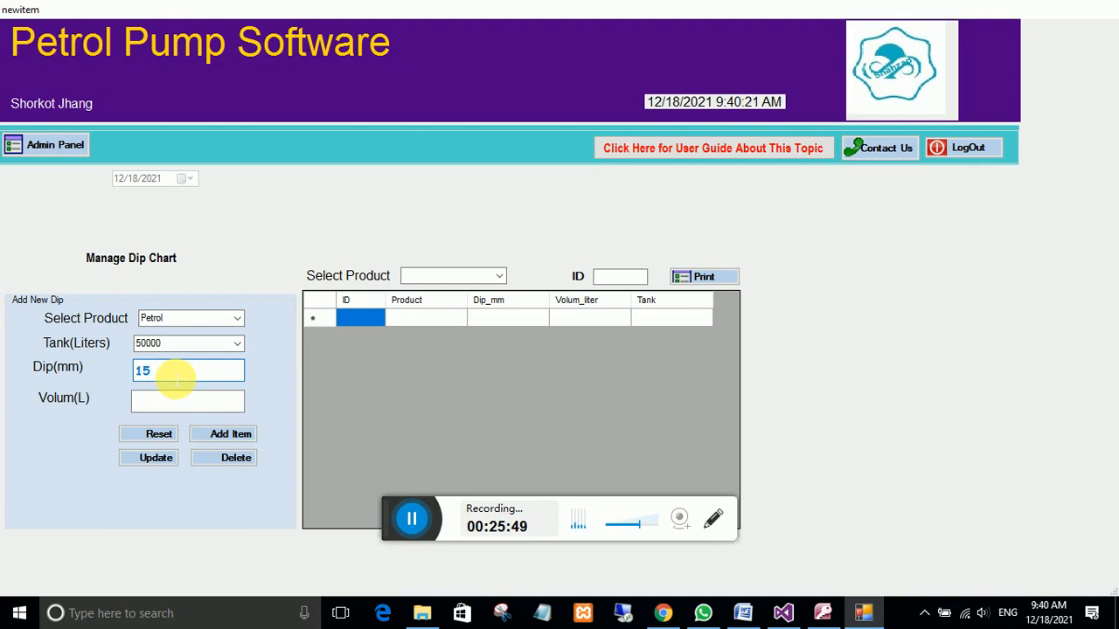
left_click(157, 403)
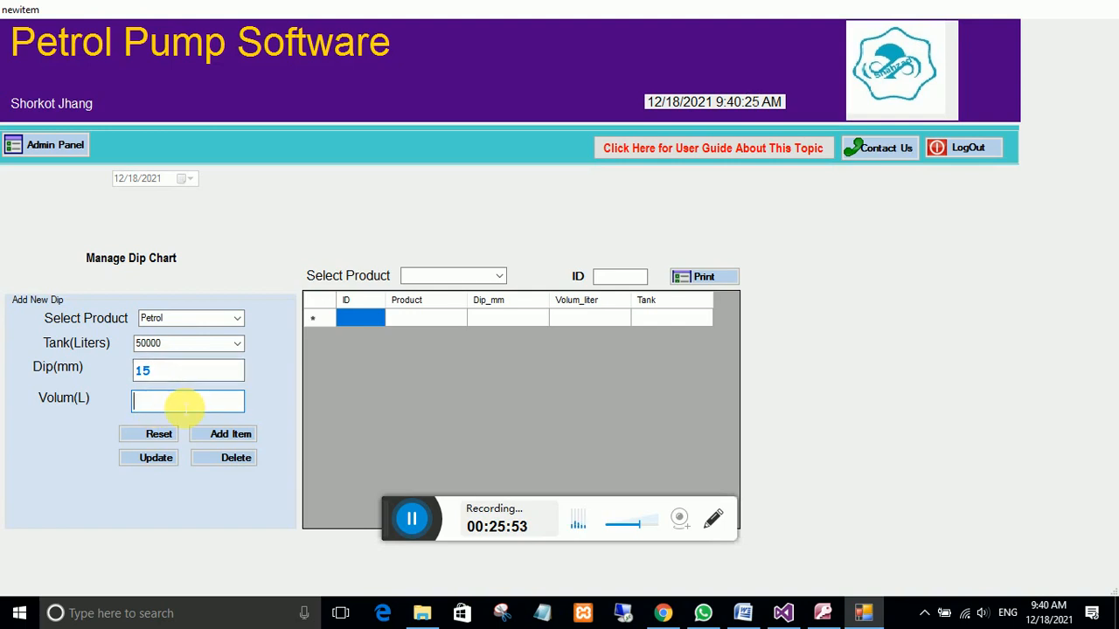
type("1300")
left_click(223, 433)
left_click(545, 364)
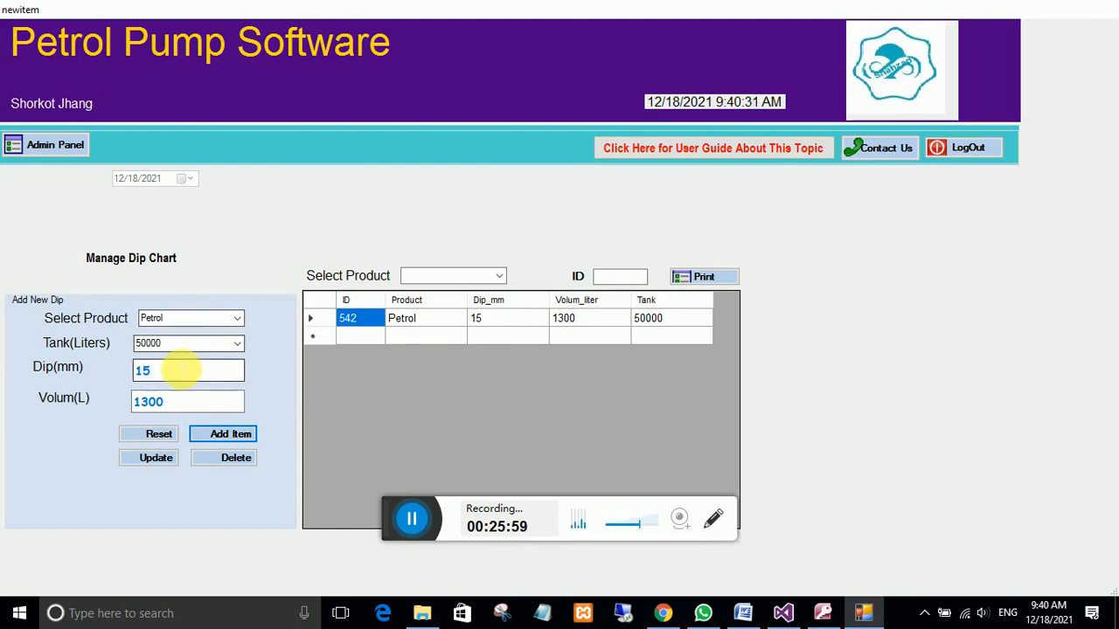
Add a second Petrol entry for the same tank with a dip of 17 mm and a volume of 1500 L.
left_click(179, 371)
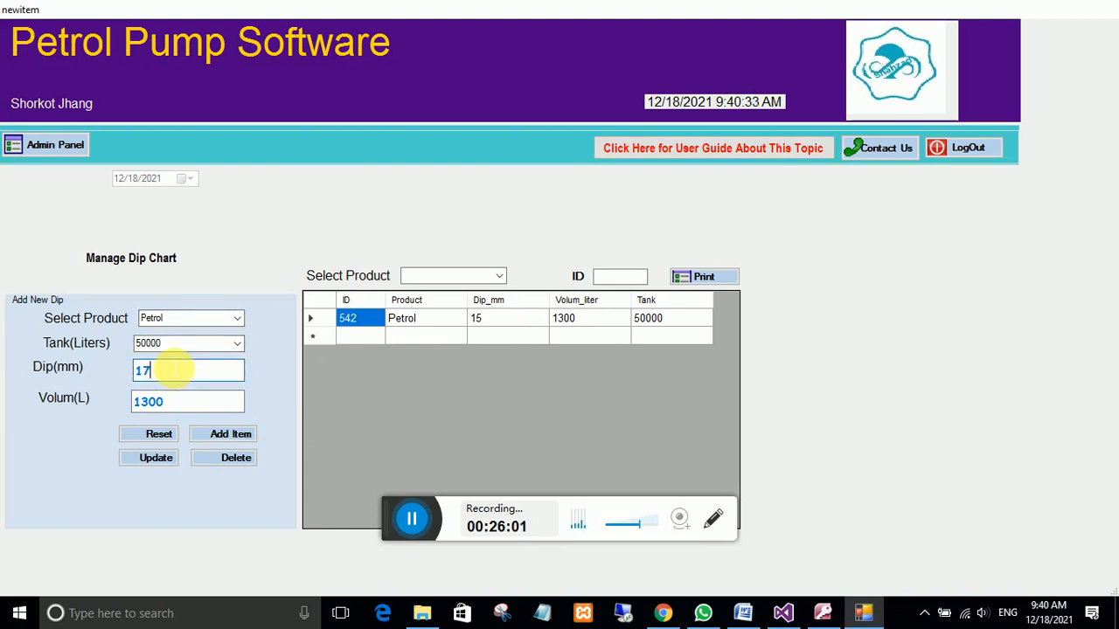
left_click(151, 401)
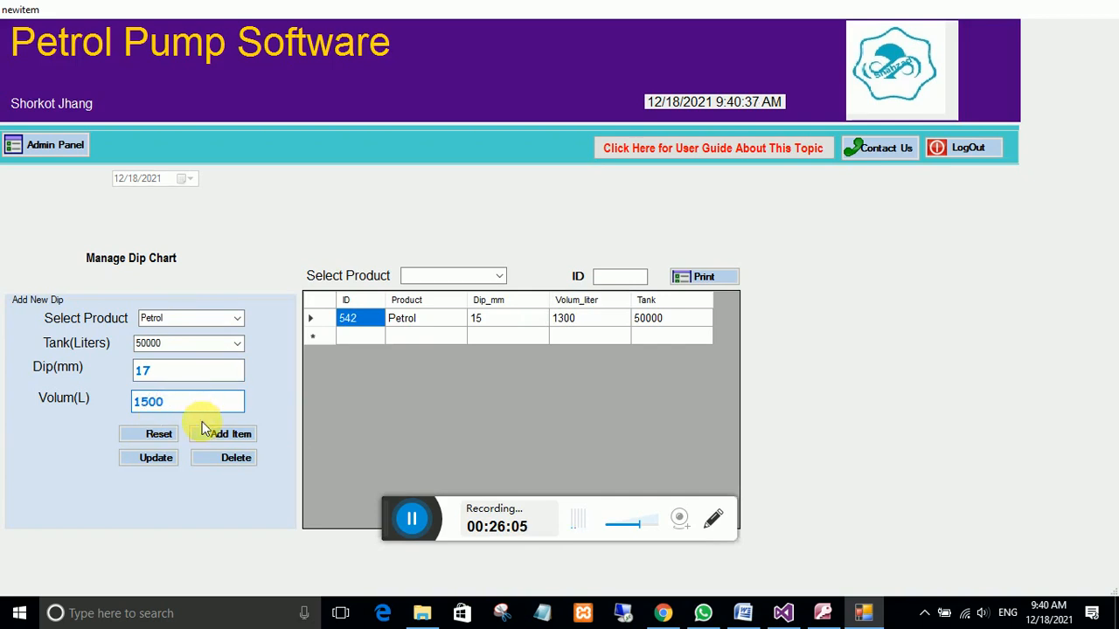
left_click(233, 436)
left_click(569, 363)
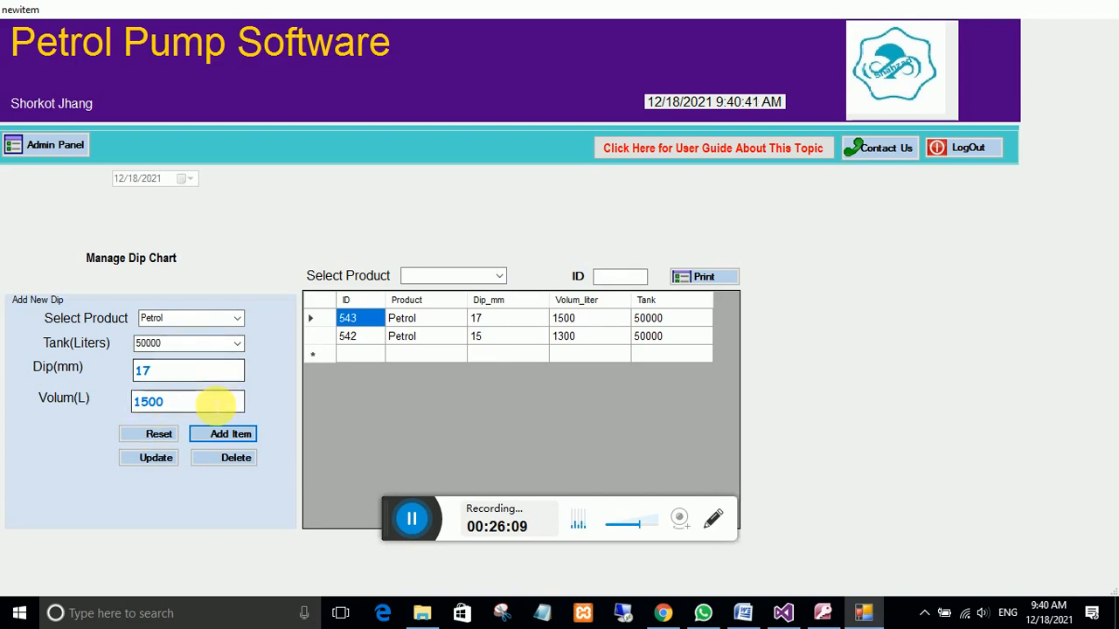
Try out a Diesel entry with the 15000-liter tank in the dip chart form without adding it.
left_click(238, 319)
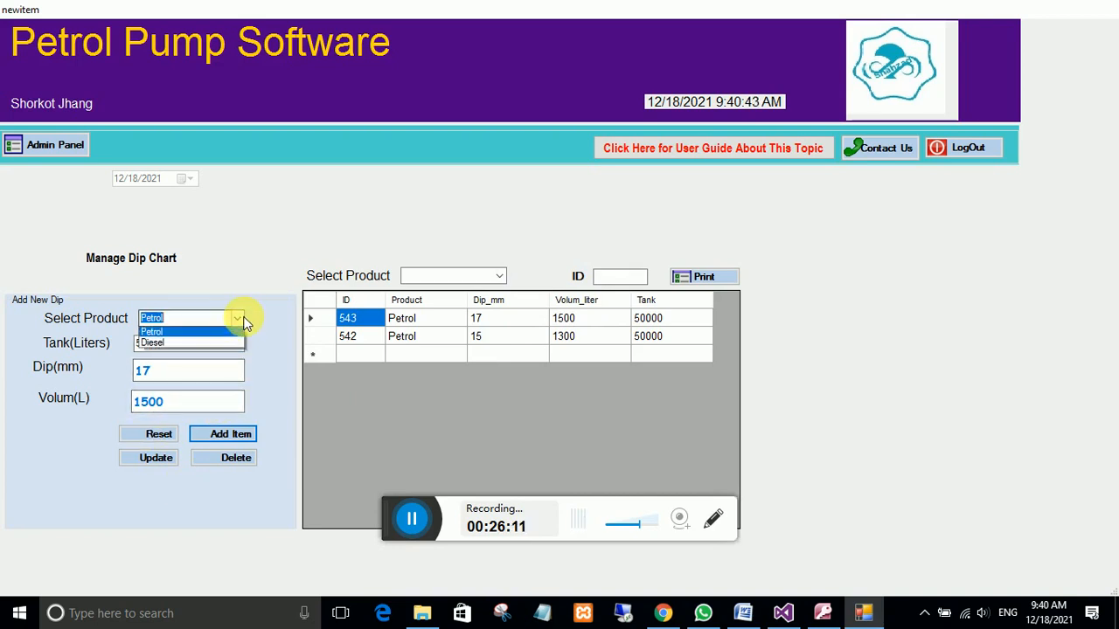
left_click(236, 320)
left_click(233, 320)
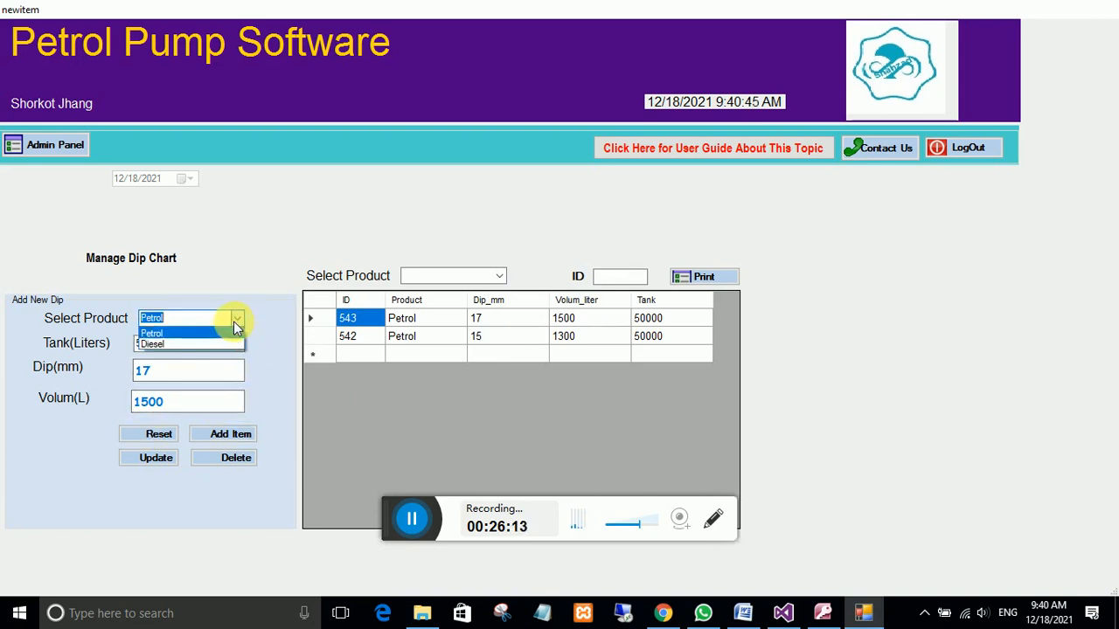
left_click(242, 345)
left_click(238, 343)
left_click(238, 367)
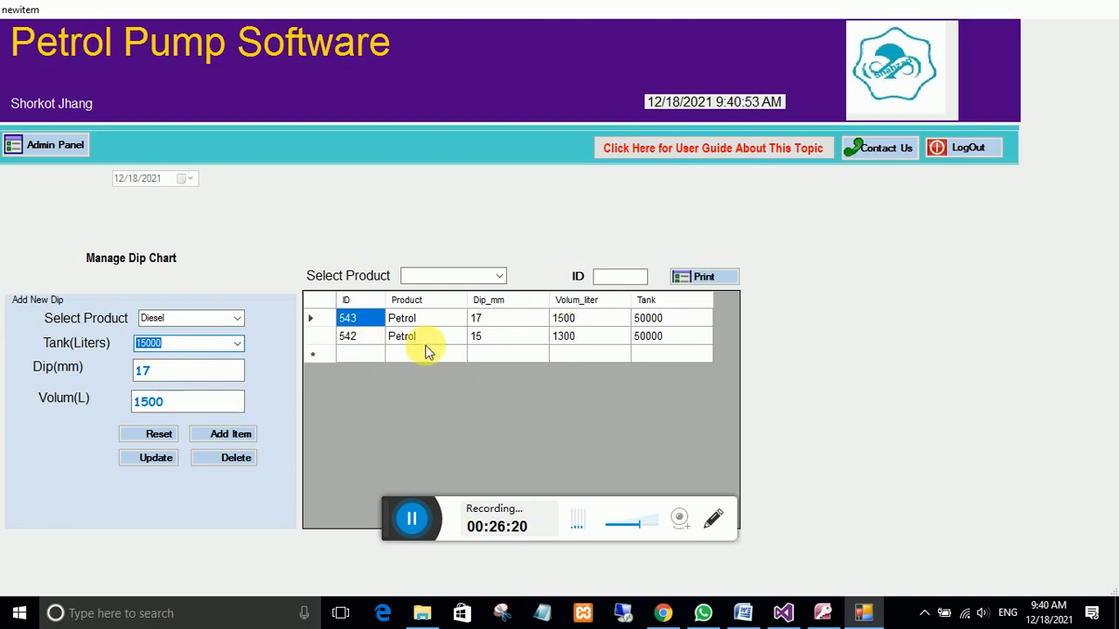
Go back through the admin panel to the Add New Dip form and fill in Petrol, the 50000-liter tank and a dip of 15 mm.
left_click(63, 154)
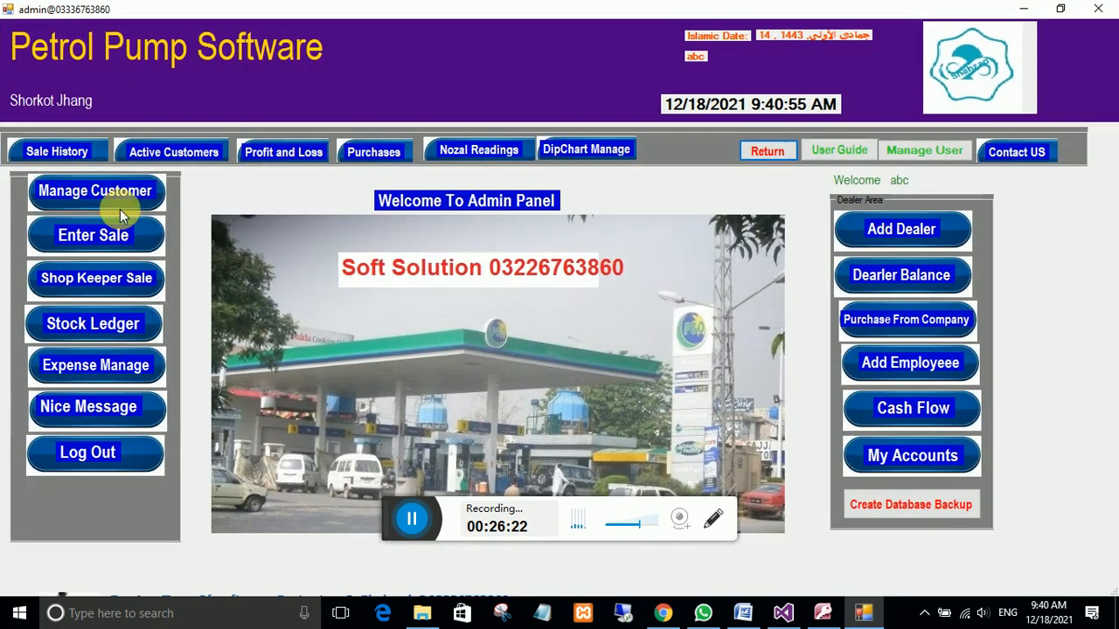
left_click(568, 149)
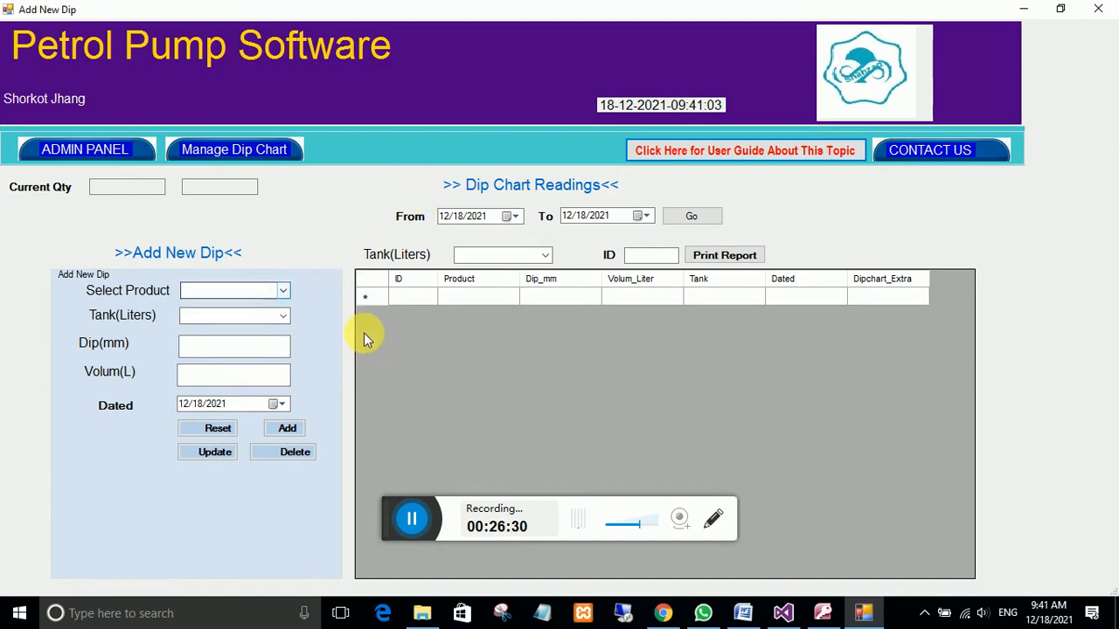
left_click(285, 292)
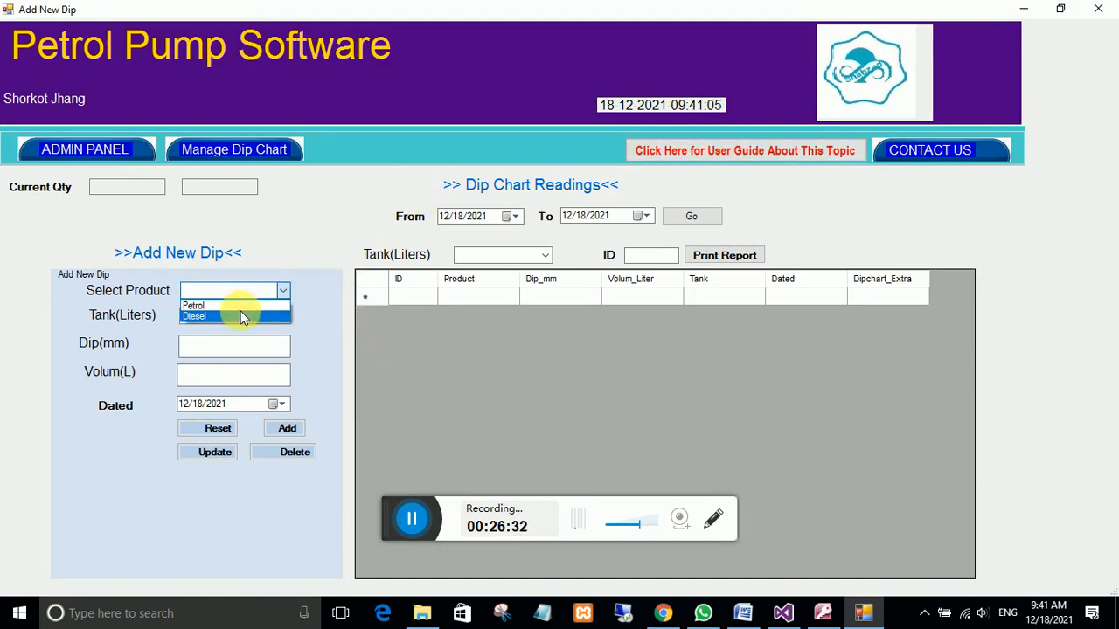
left_click(237, 316)
left_click(278, 292)
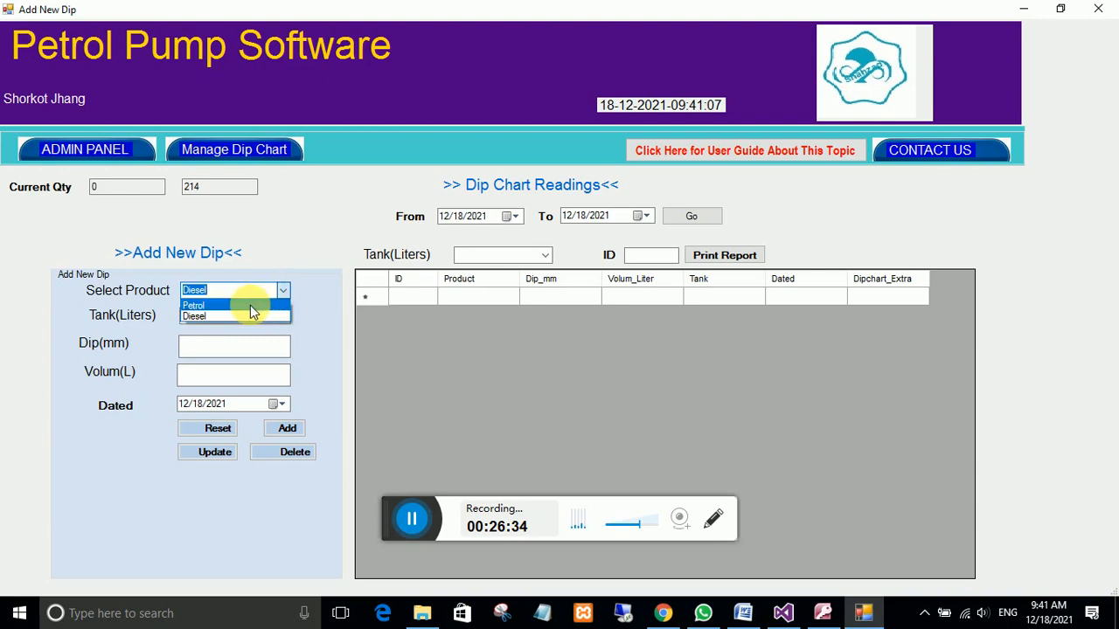
left_click(249, 305)
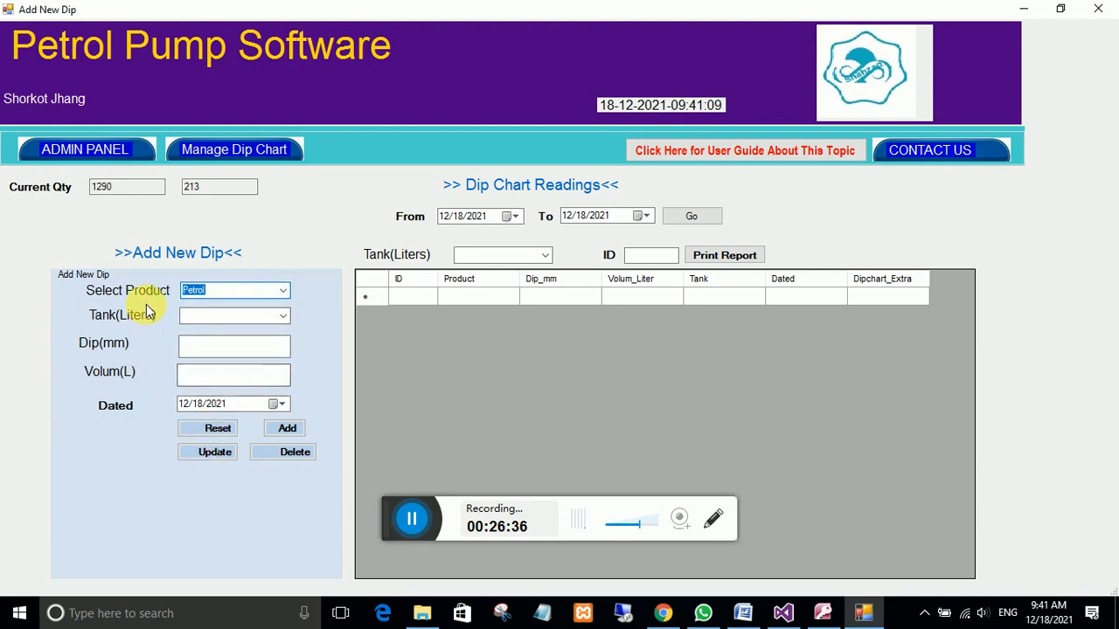
left_click(284, 321)
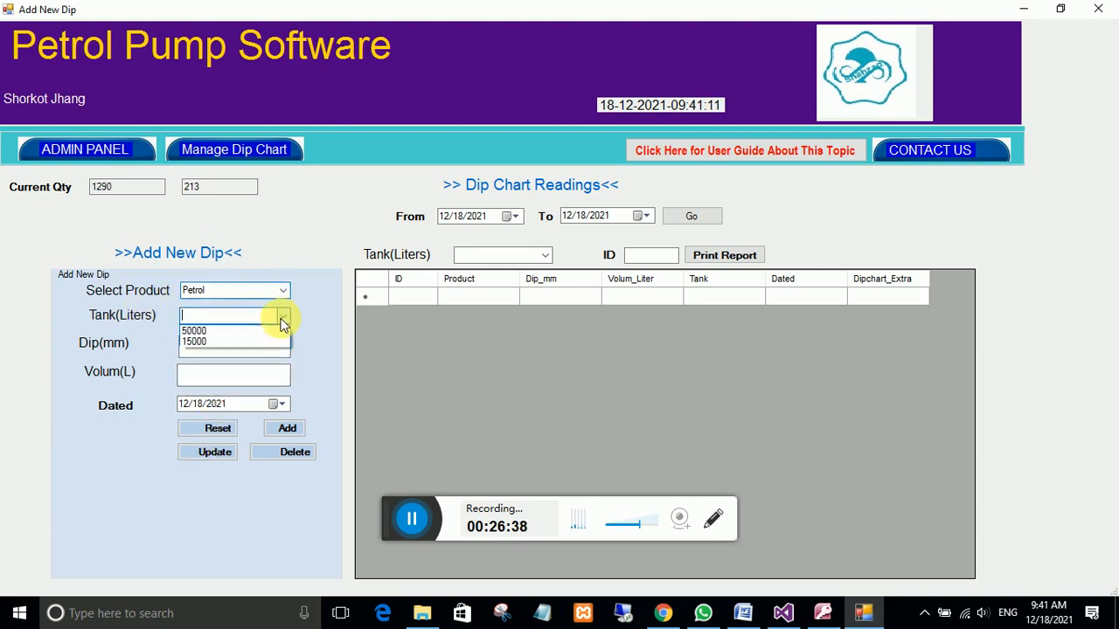
left_click(237, 333)
left_click(236, 350)
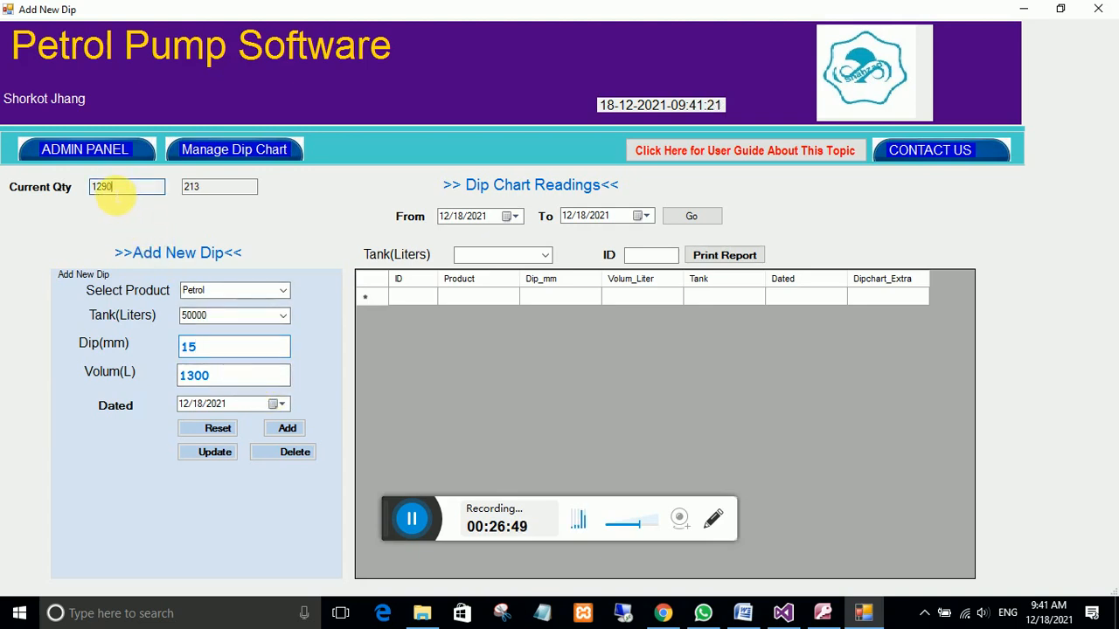
Compare the current Petrol quantity with the volume given for the entered dip.
double_click(129, 195)
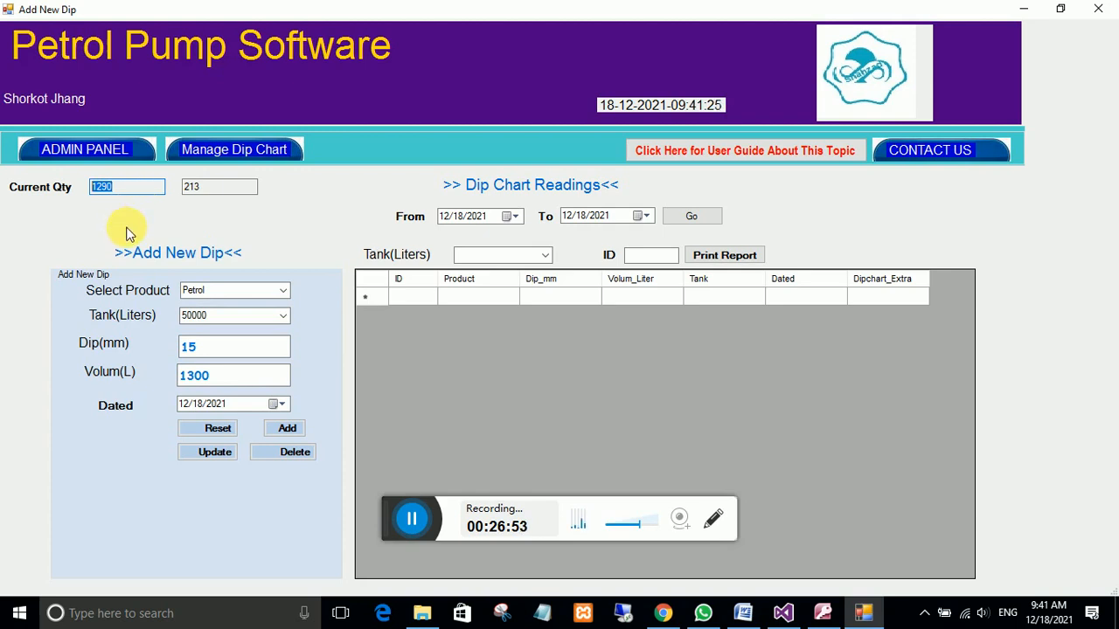
left_click(128, 189)
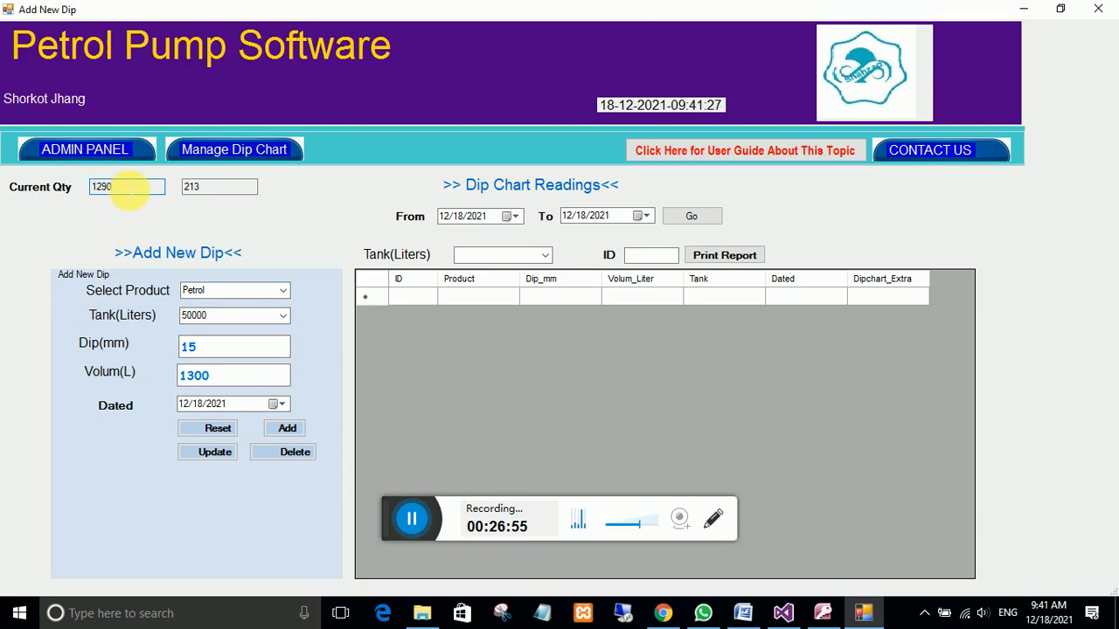
left_click_drag(129, 189, 74, 187)
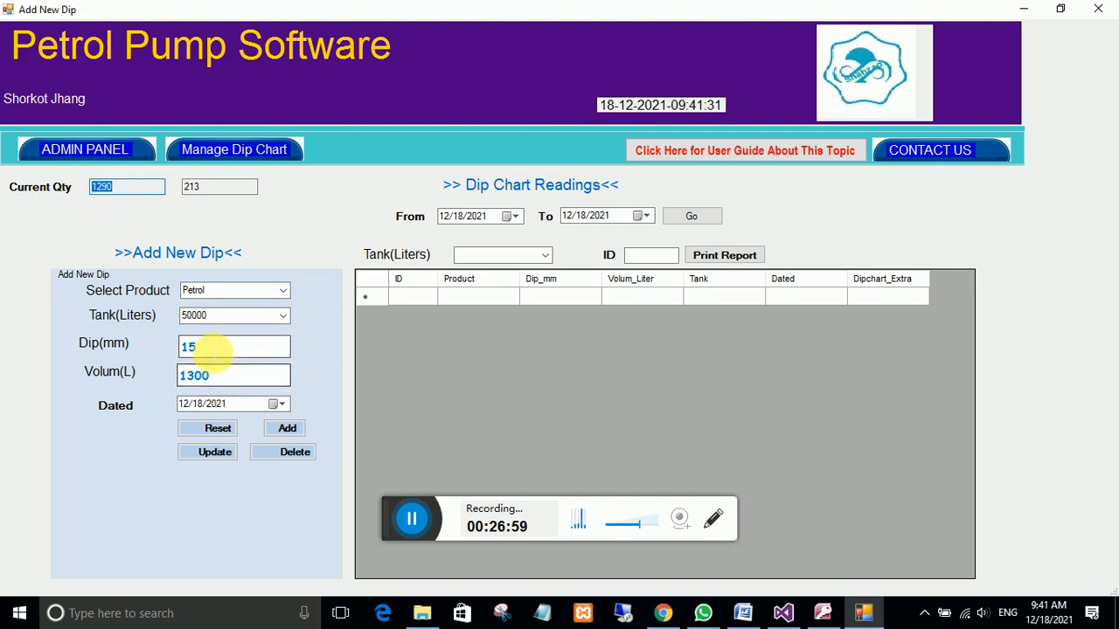
left_click_drag(216, 347, 187, 375)
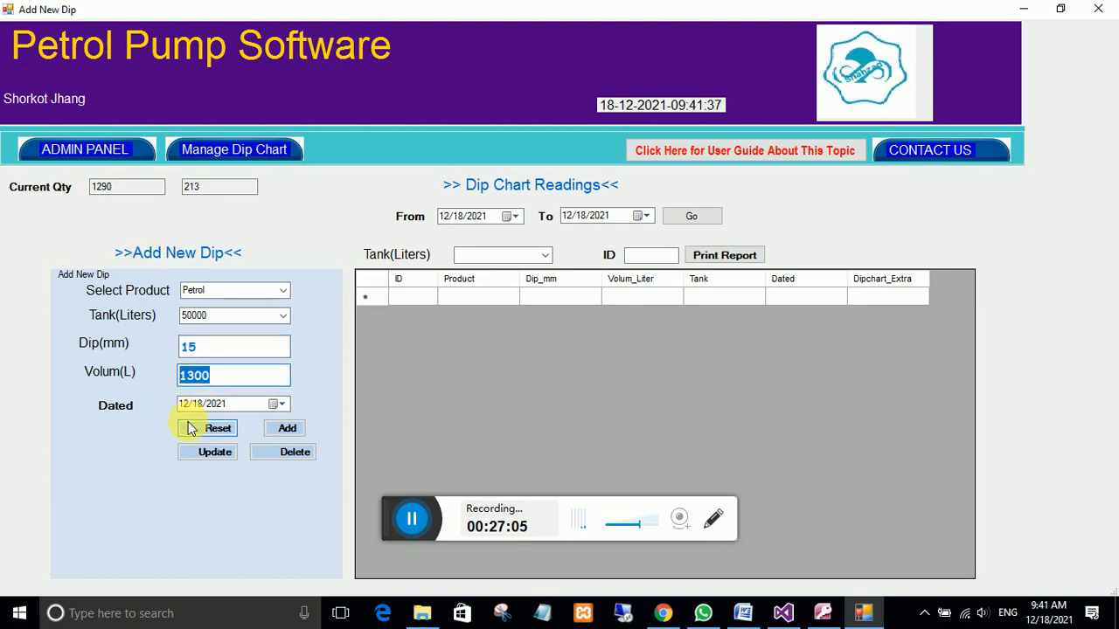
left_click(229, 376)
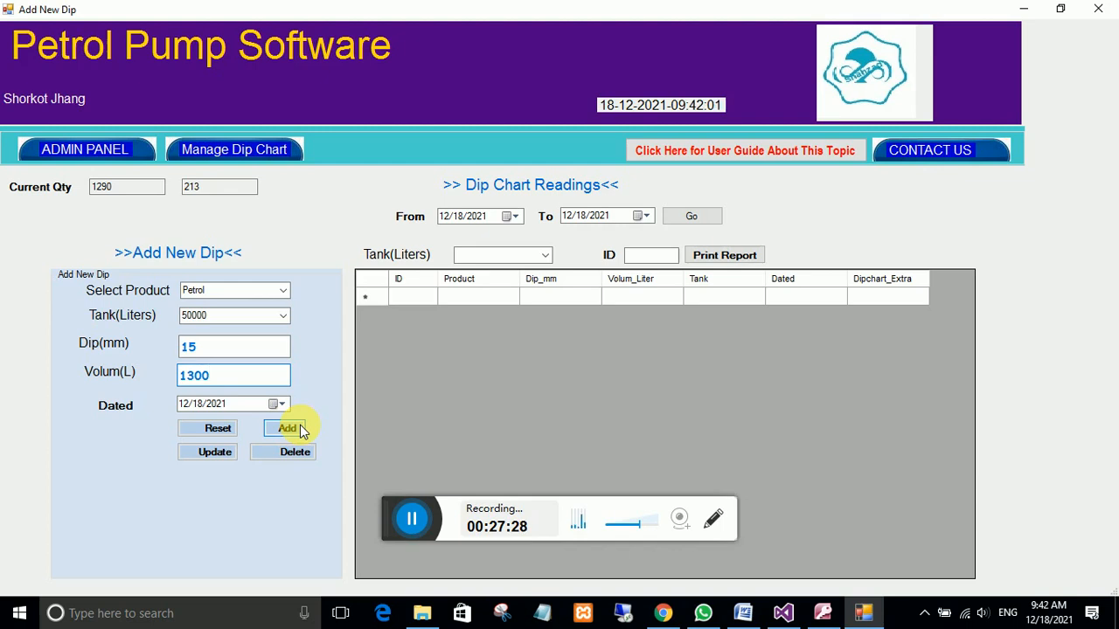
Save the new Petrol dip reading dated 12/18/2021.
left_click(223, 350)
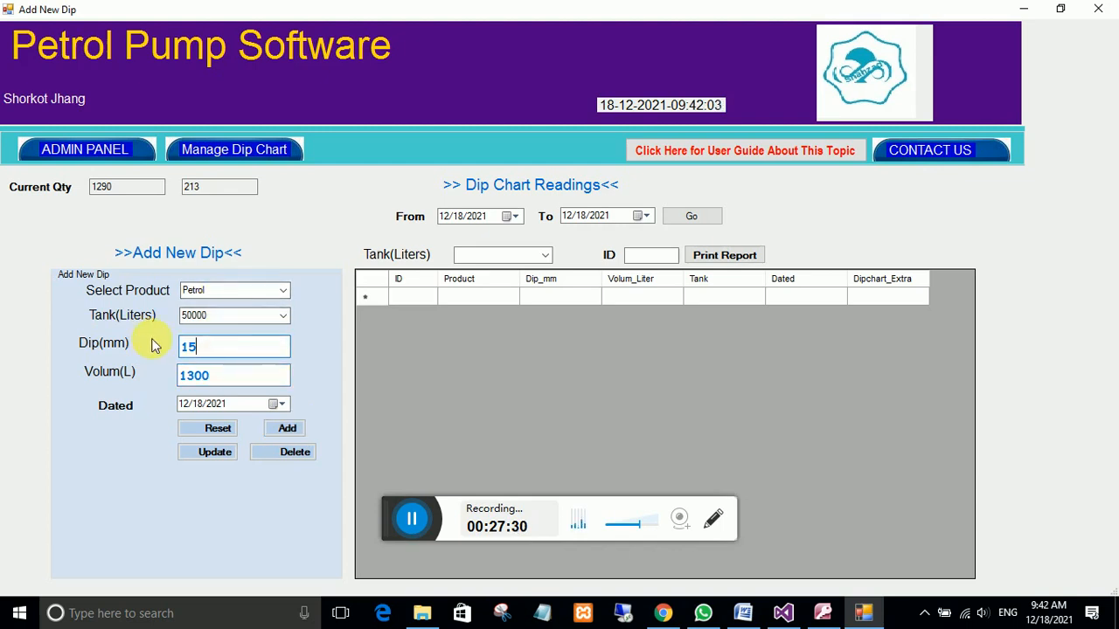
left_click(285, 429)
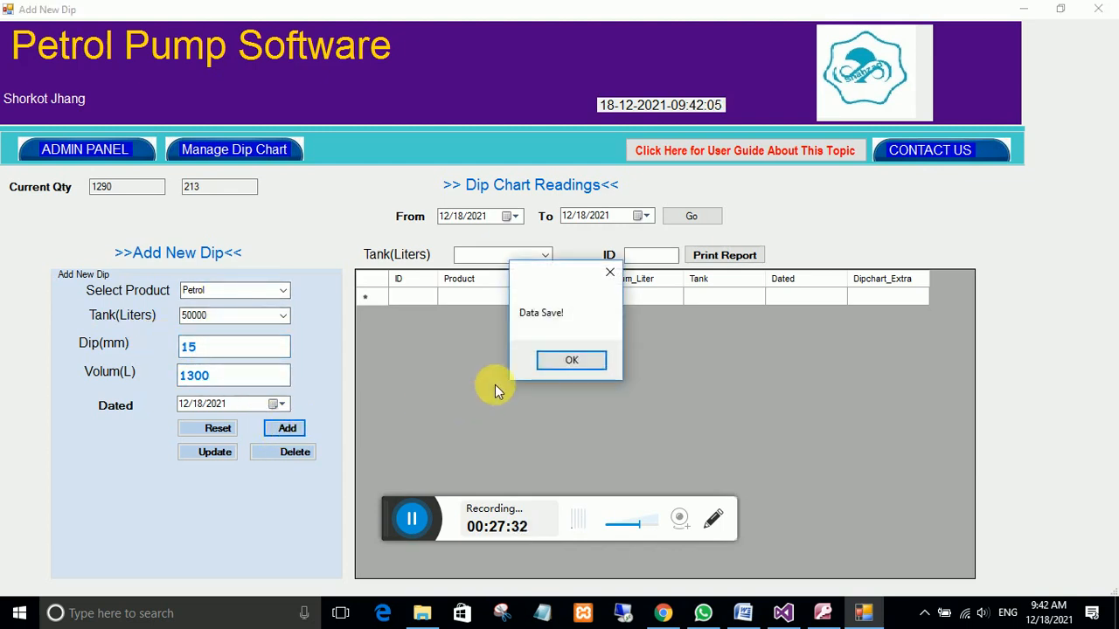
left_click(545, 358)
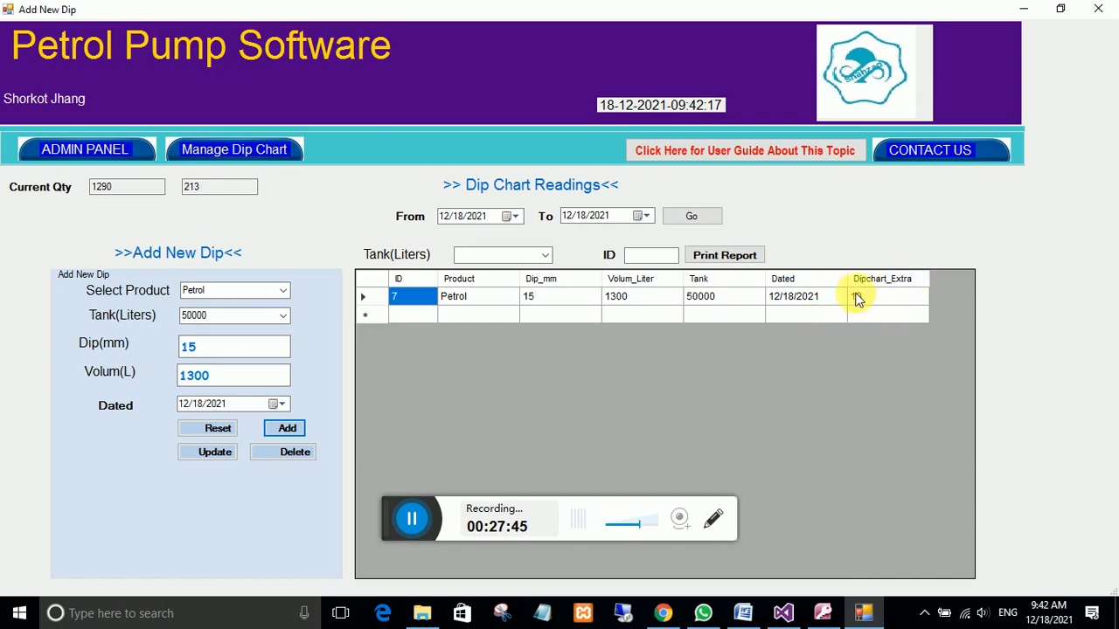
Check the Dipchart_Extra value of the saved reading against the current Petrol quantity.
left_click_drag(144, 186, 82, 184)
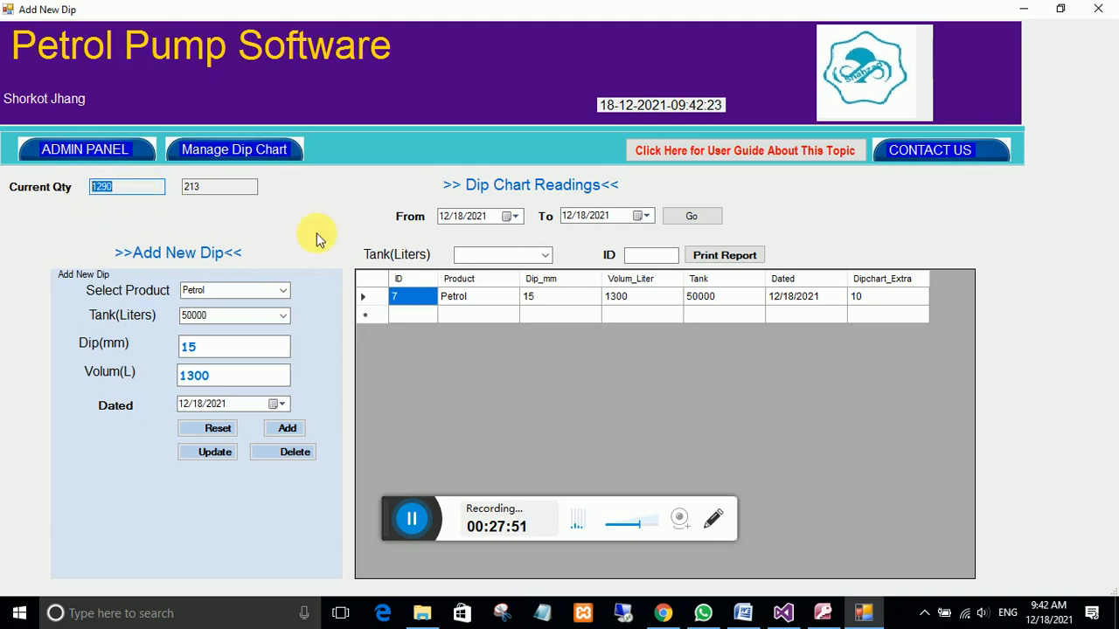
left_click(889, 302)
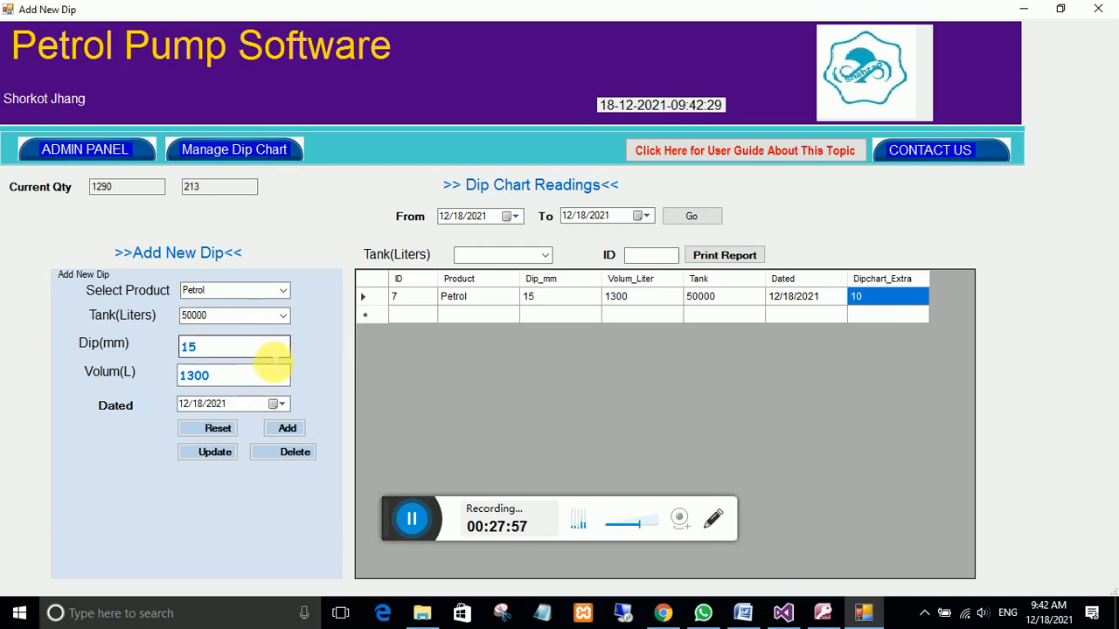
left_click(887, 299)
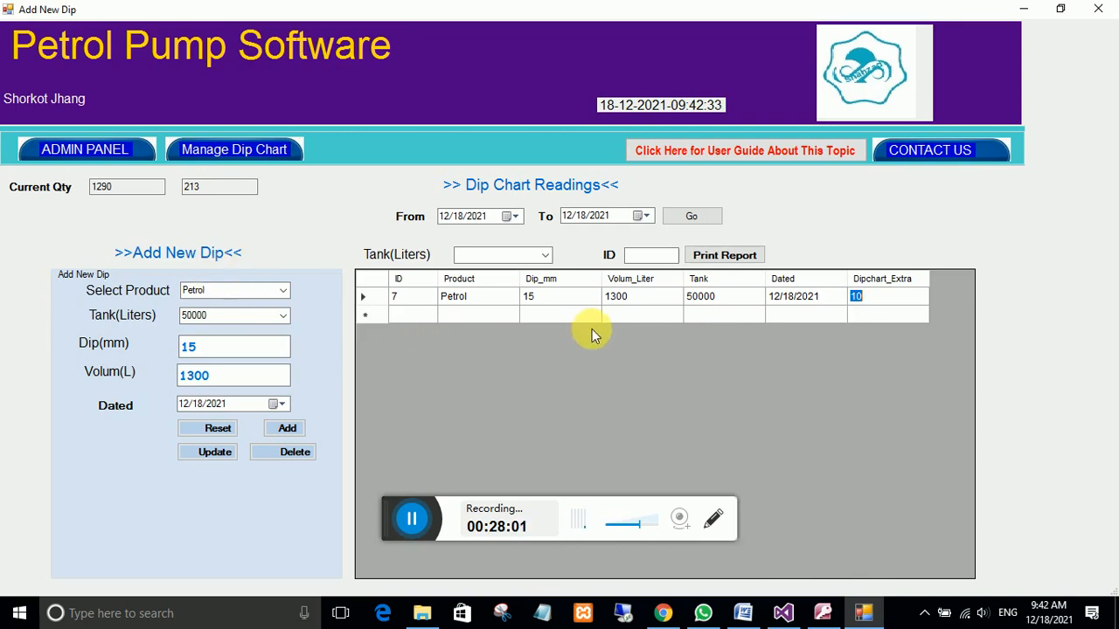
Check the Petrol stock quantity in the stock ledger against the saved dip reading's Dipchart_Extra value.
left_click(879, 305)
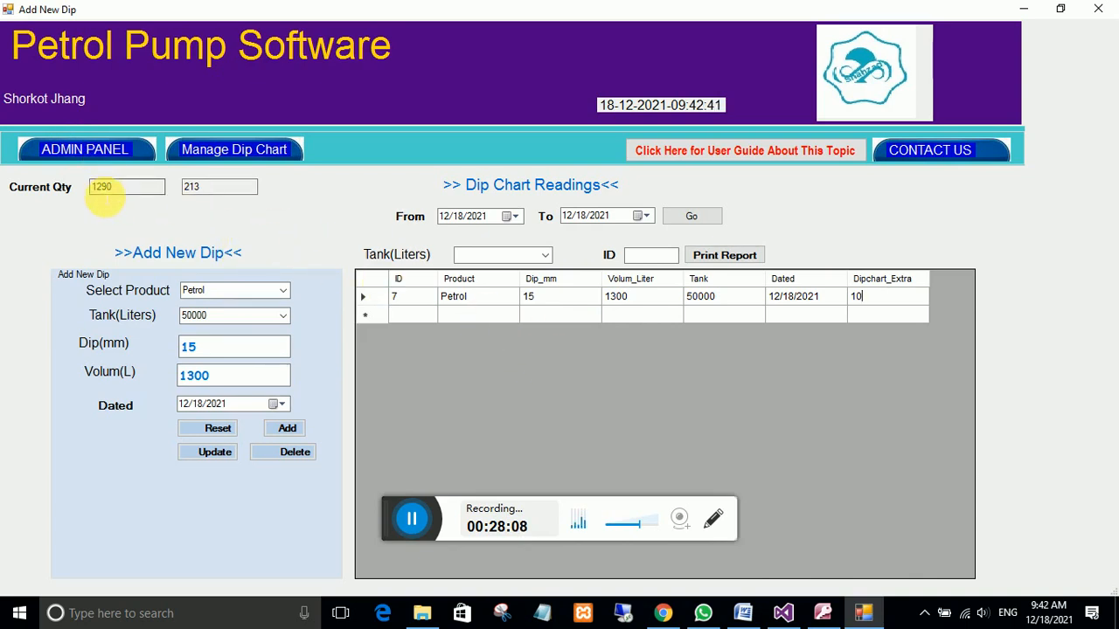
left_click(92, 149)
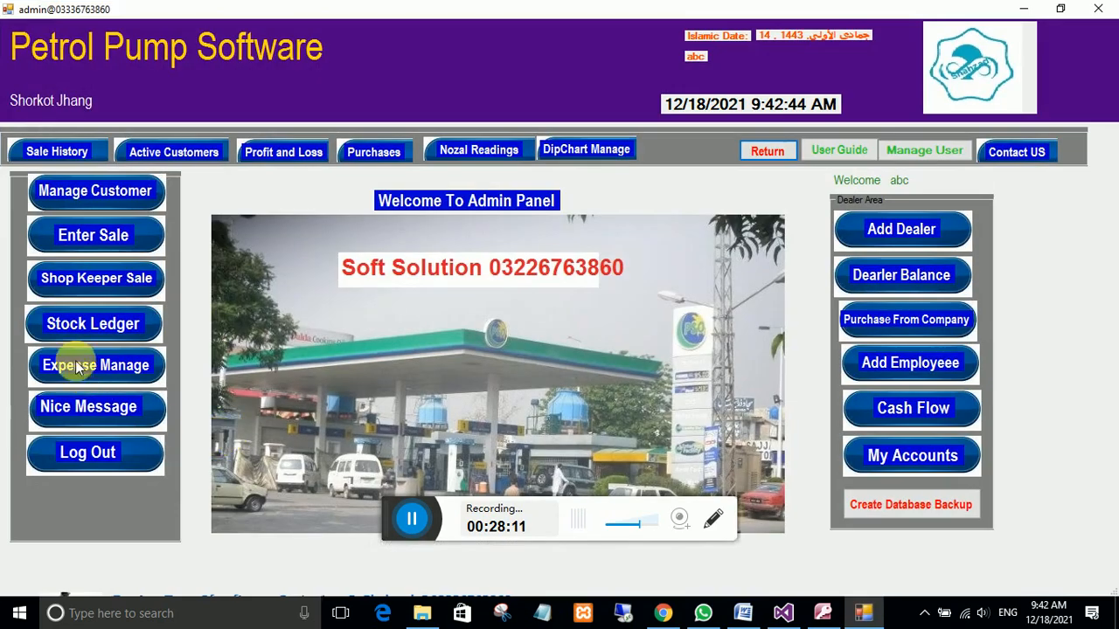
left_click(74, 330)
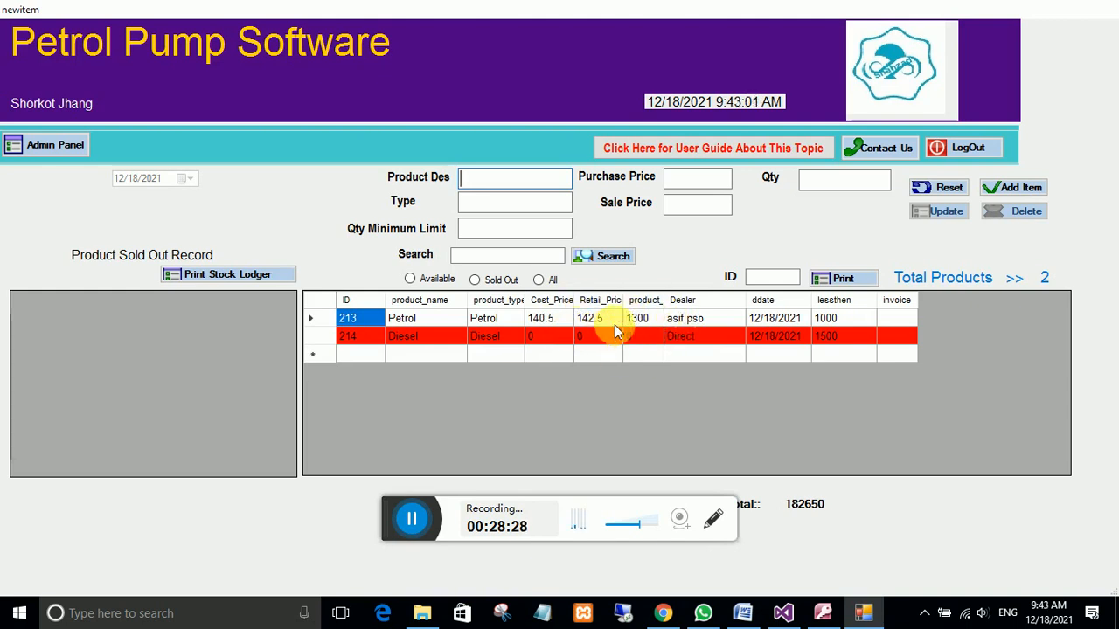
left_click(68, 145)
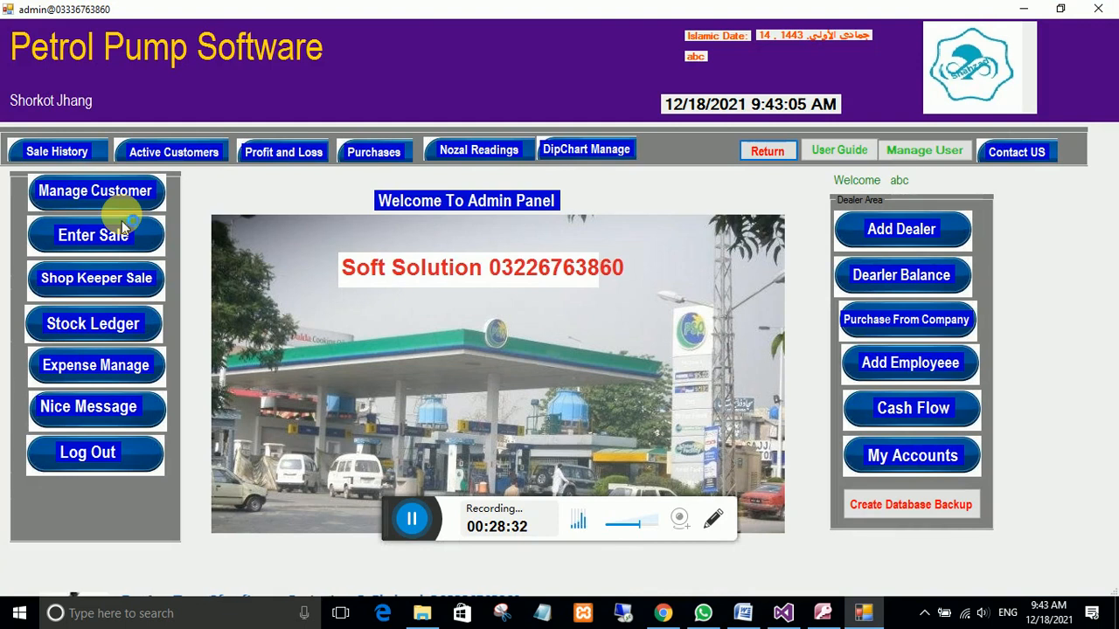
Reopen the dip chart readings and filter them by Diesel, followed by Petrol.
left_click(601, 154)
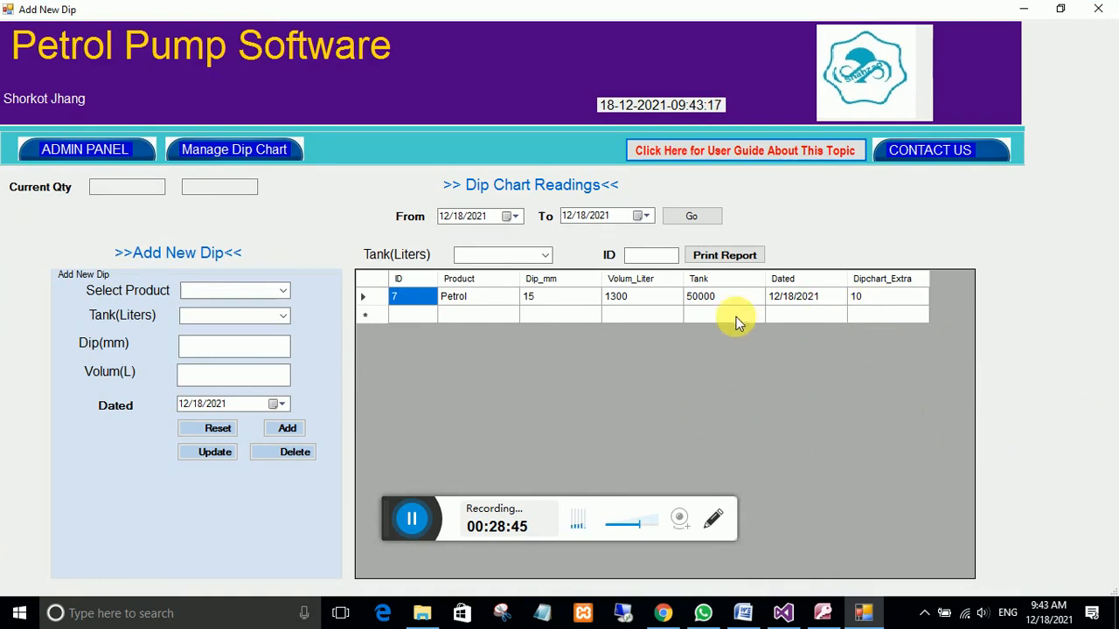
left_click(544, 253)
left_click(496, 280)
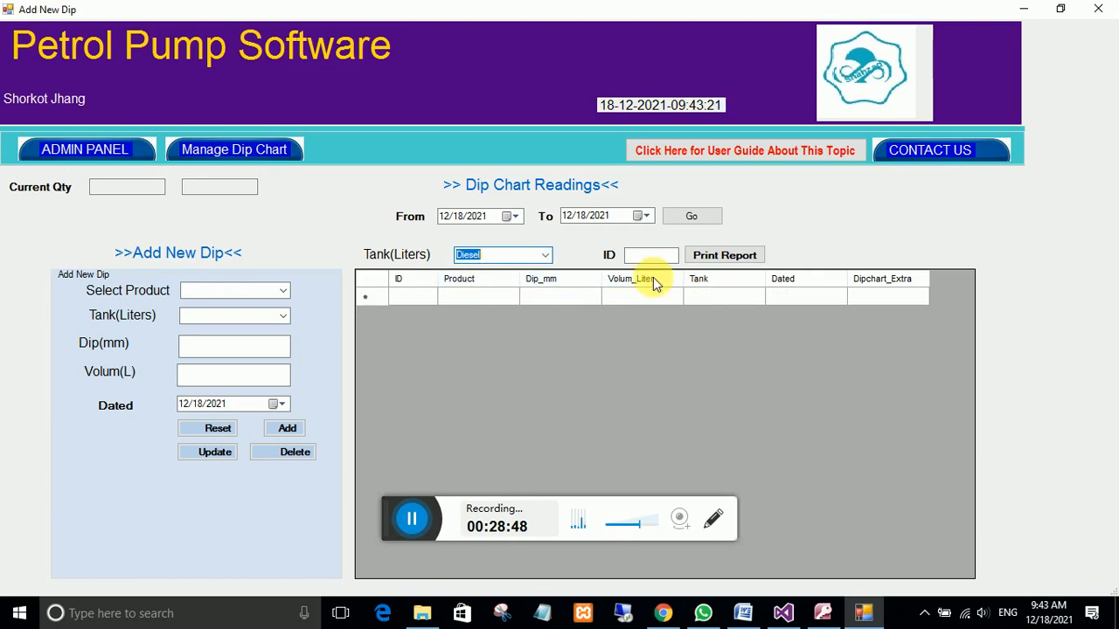
left_click(544, 254)
left_click(503, 270)
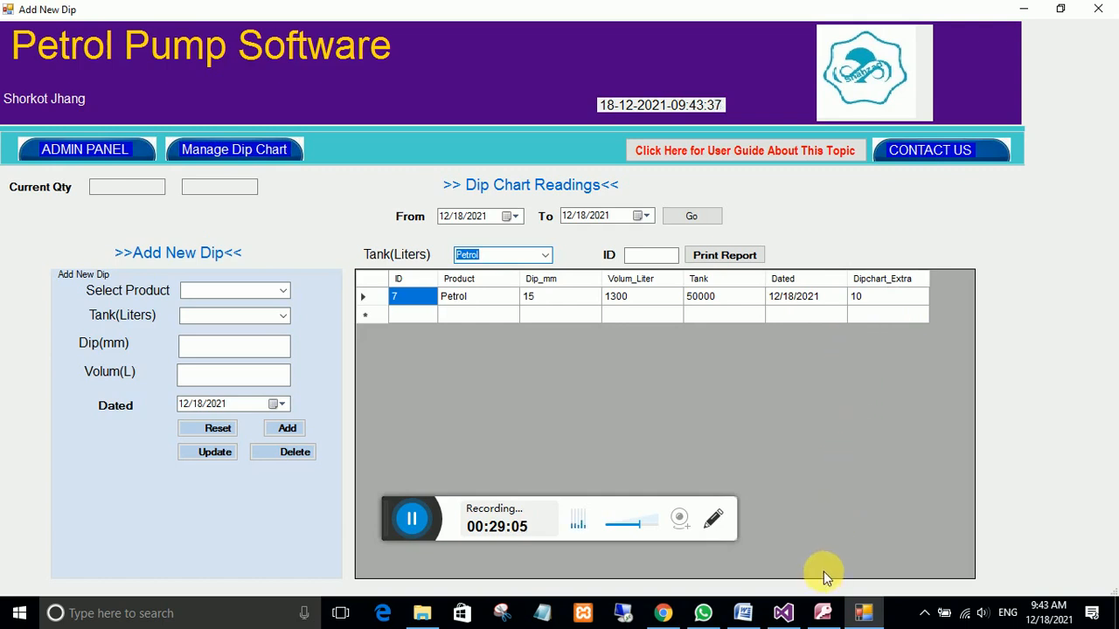
Return to the Add New Dip form and examine its two Current Qty fields.
left_click(104, 154)
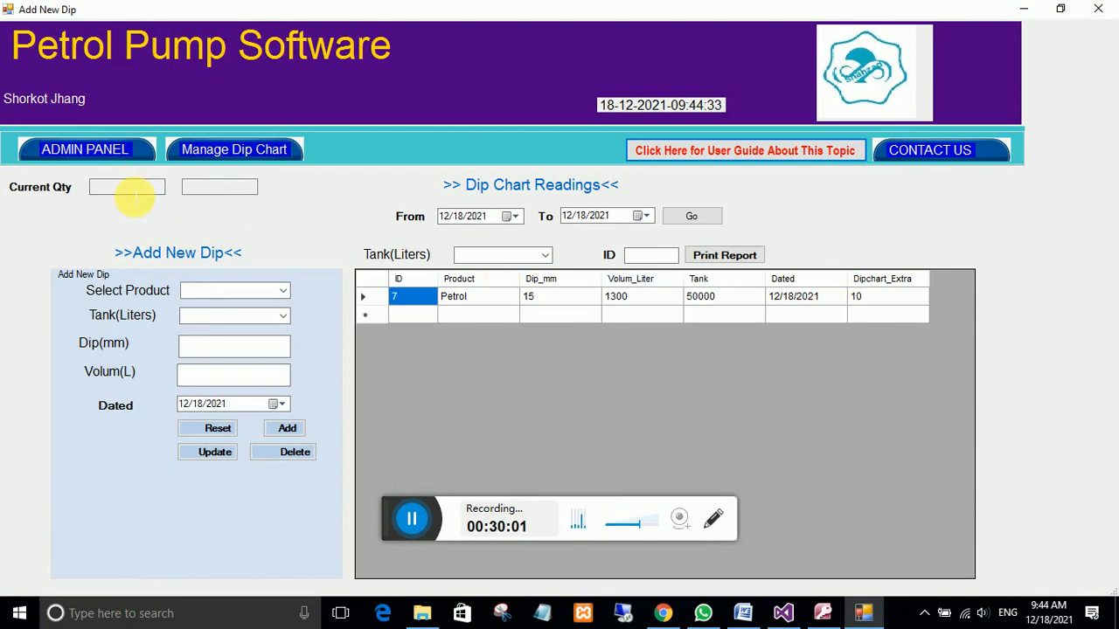
left_click(154, 188)
left_click(209, 187)
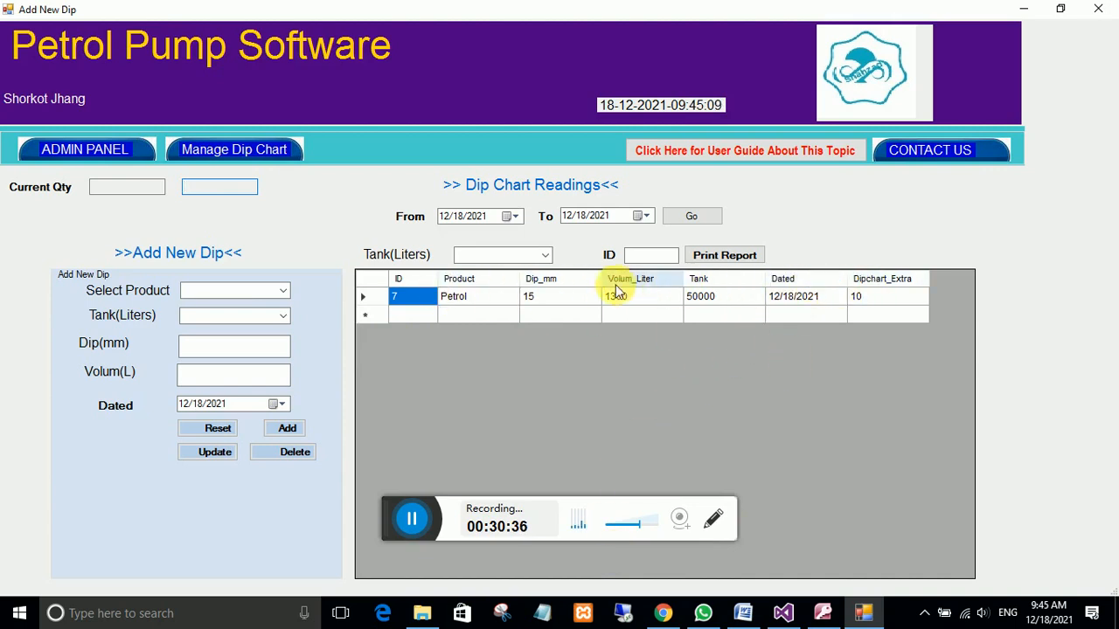
Go from the admin panel to the shop and bank account balances and bring up the Add Bank Detail form.
left_click(88, 150)
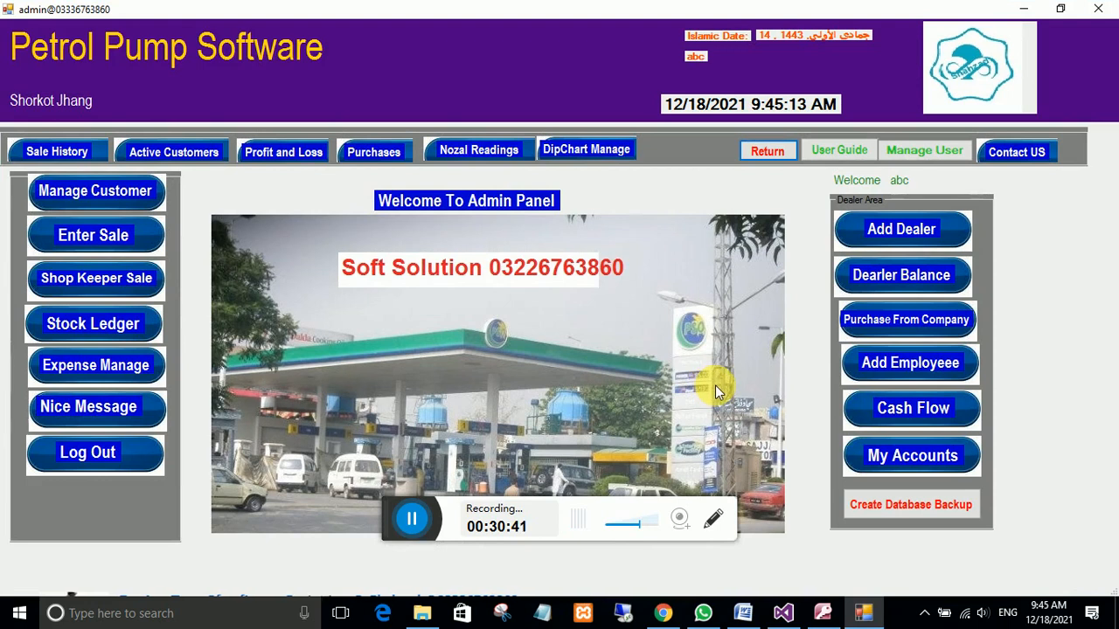
left_click(913, 457)
left_click(618, 358)
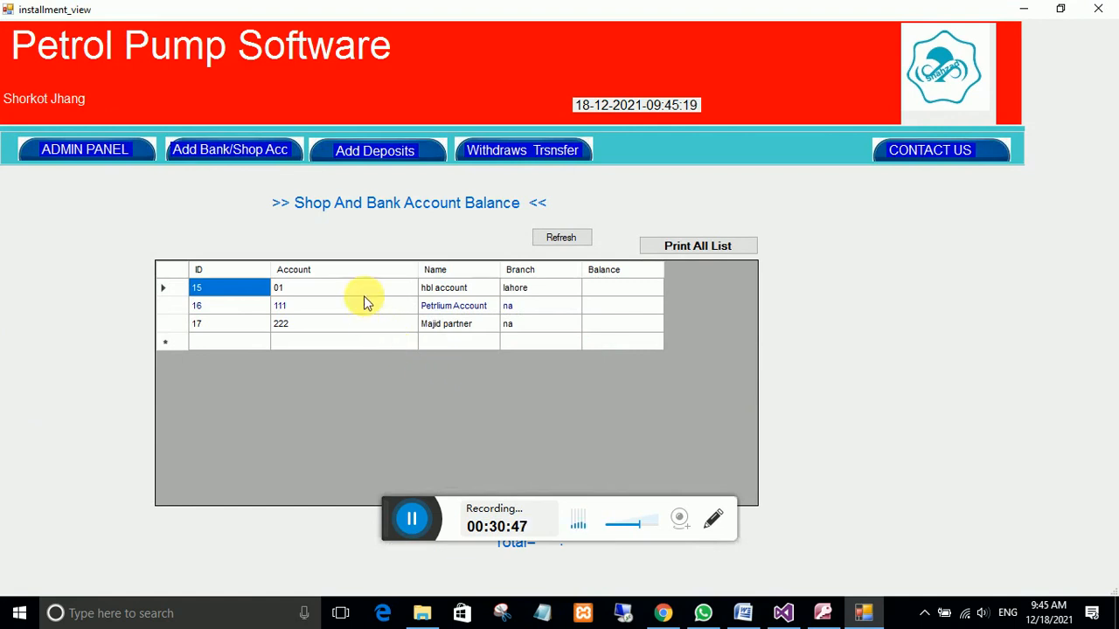
left_click(218, 150)
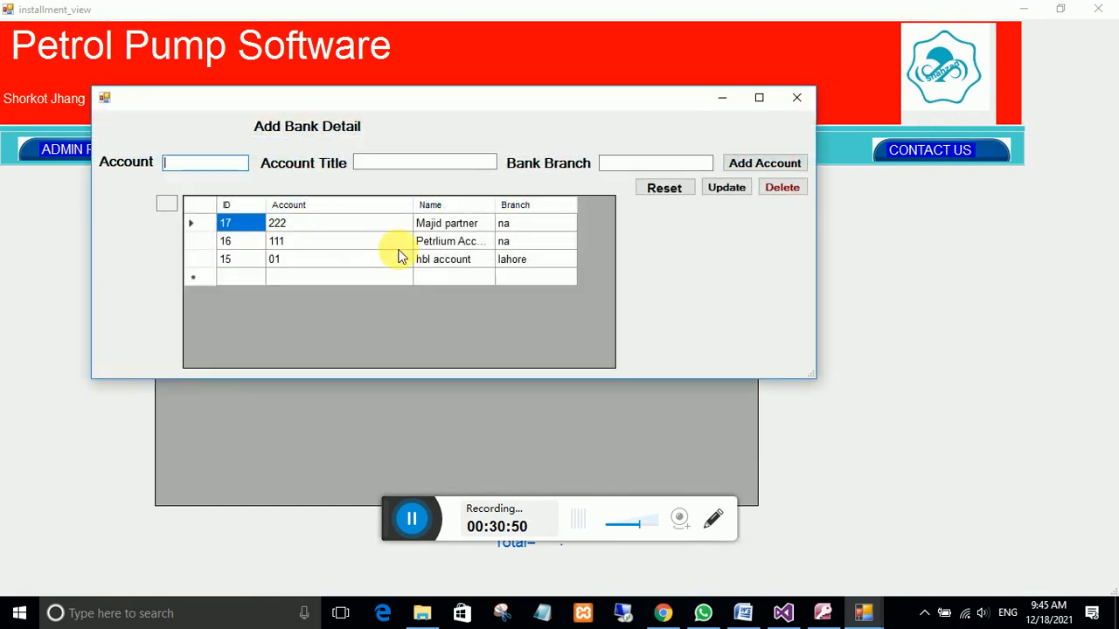
Load the partner's account into the bank detail form and review its account title and bank branch.
left_click(450, 225)
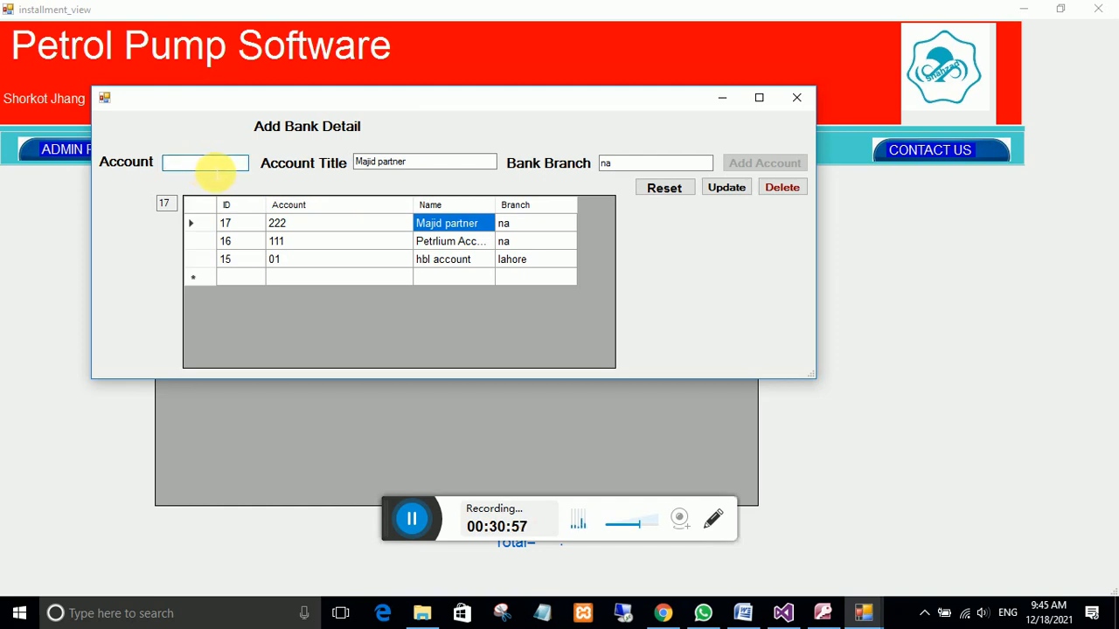
left_click_drag(424, 158, 310, 159)
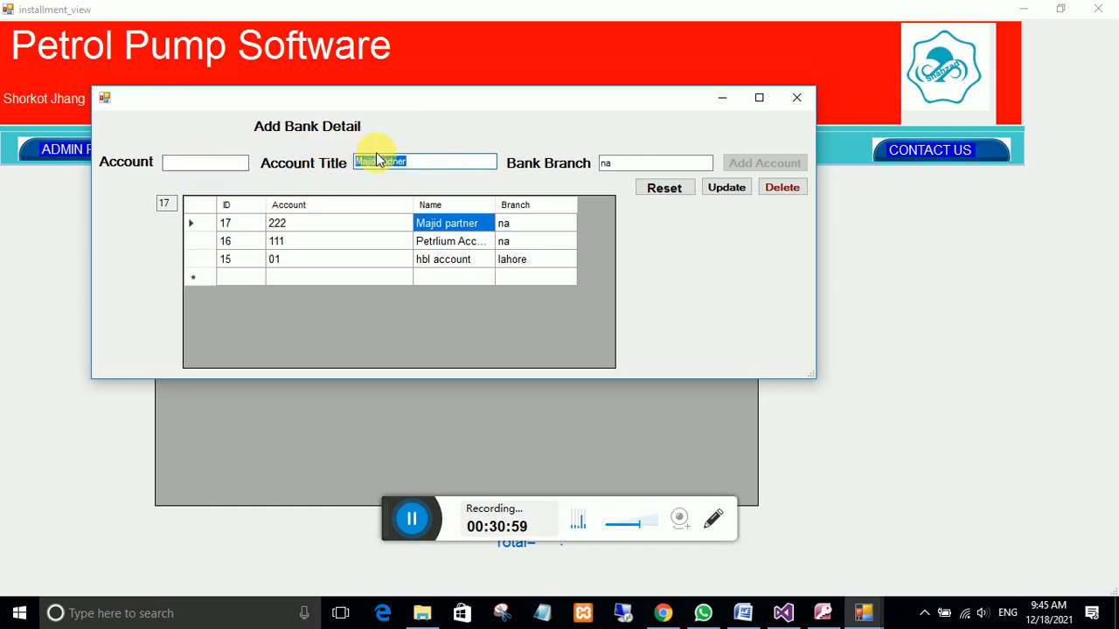
left_click(461, 163)
left_click_drag(460, 164, 362, 163)
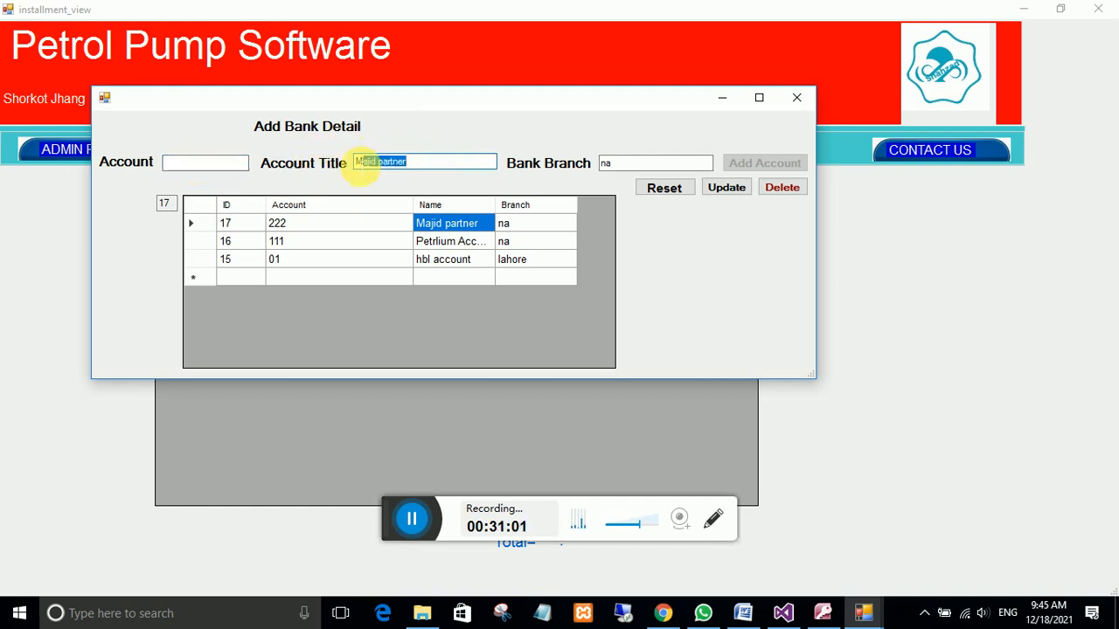
left_click(387, 162)
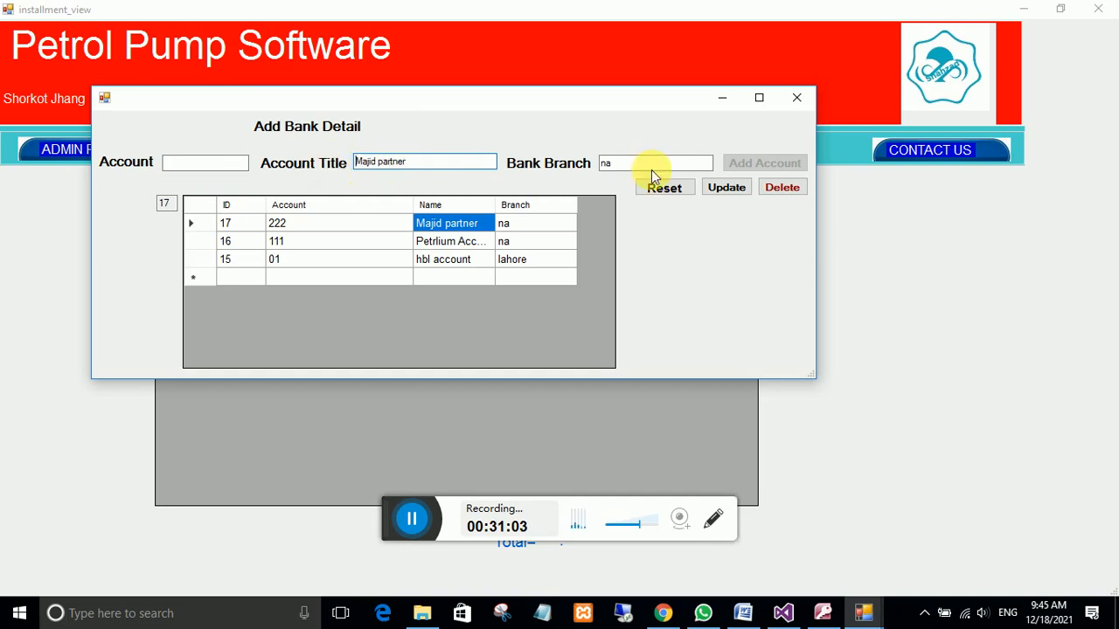
left_click_drag(680, 164, 562, 159)
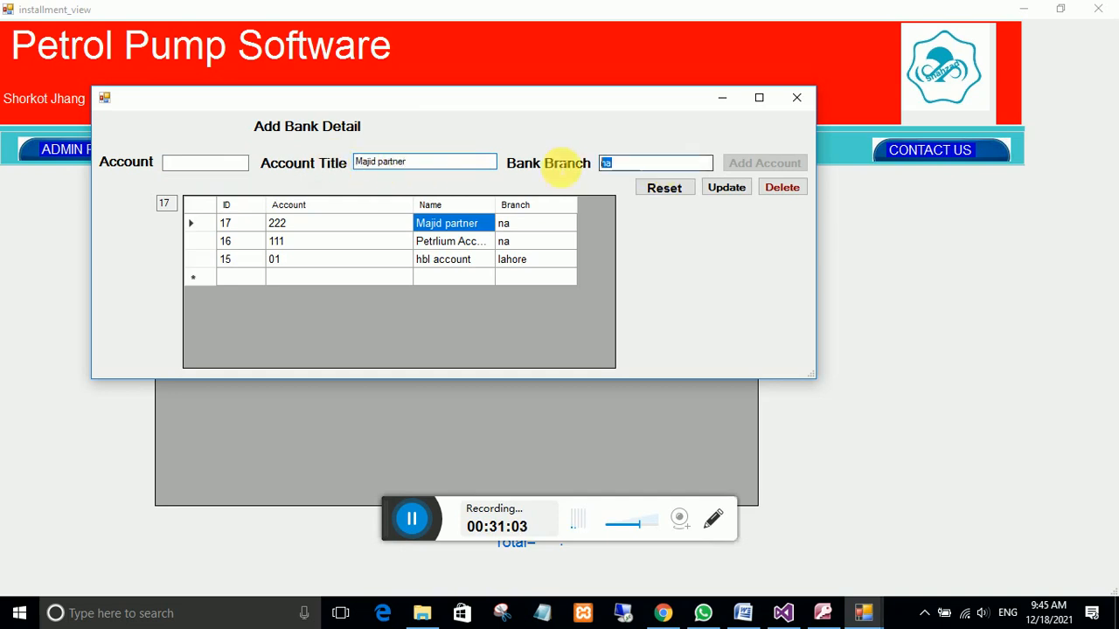
Look through the details of the hbl account, Petrlium Account and partner account, and close the bank detail form.
left_click(443, 259)
left_click(445, 242)
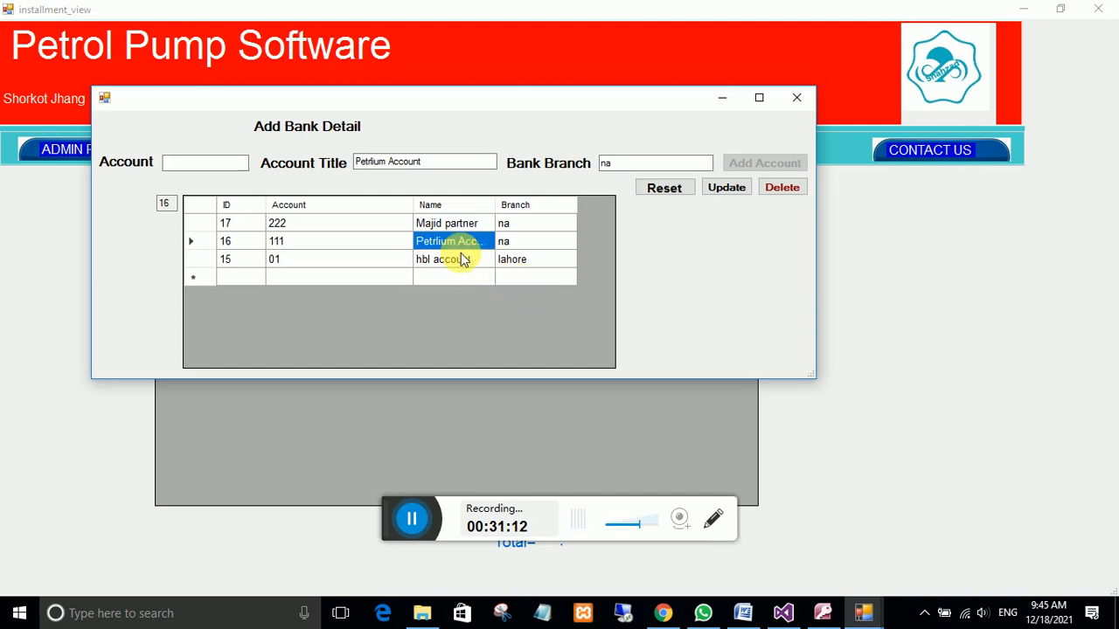
left_click(437, 223)
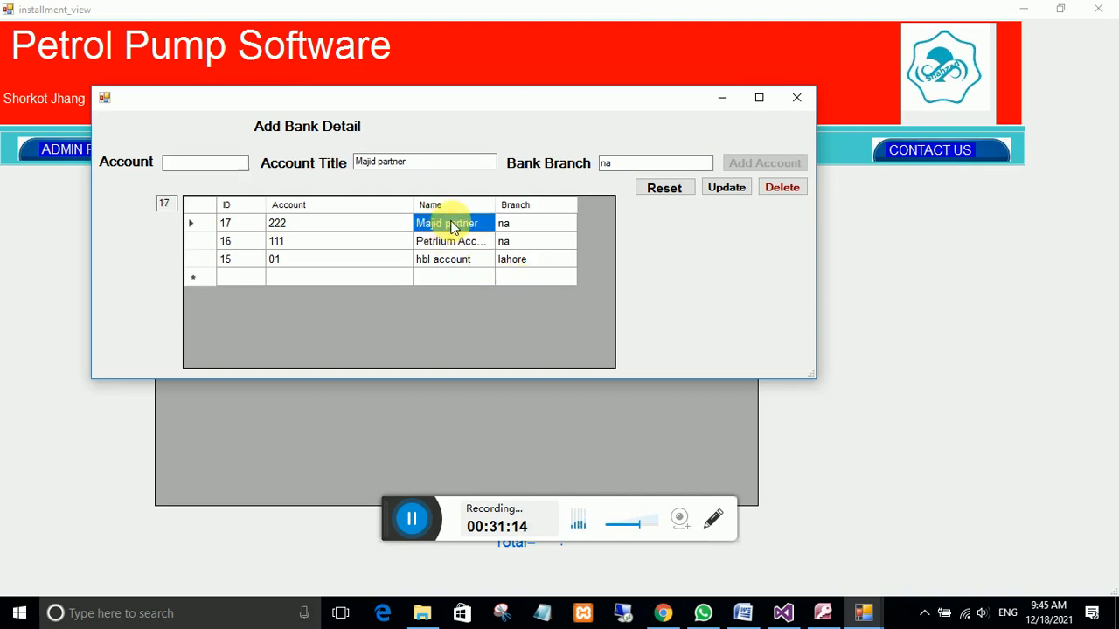
left_click(455, 241)
left_click(444, 260)
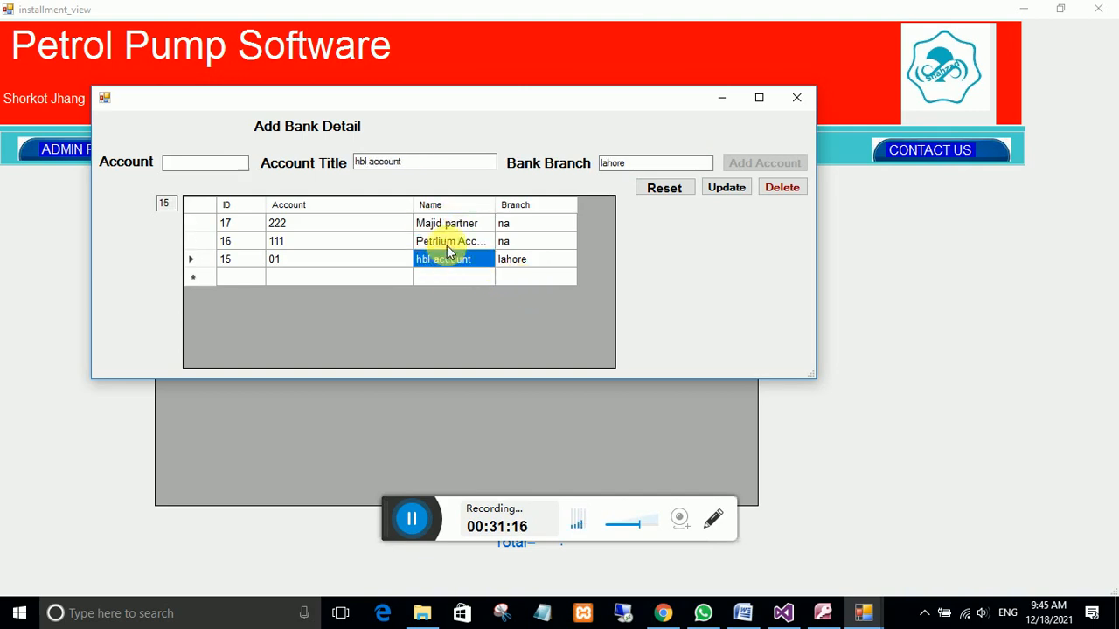
left_click(444, 241)
left_click(444, 223)
left_click(446, 260)
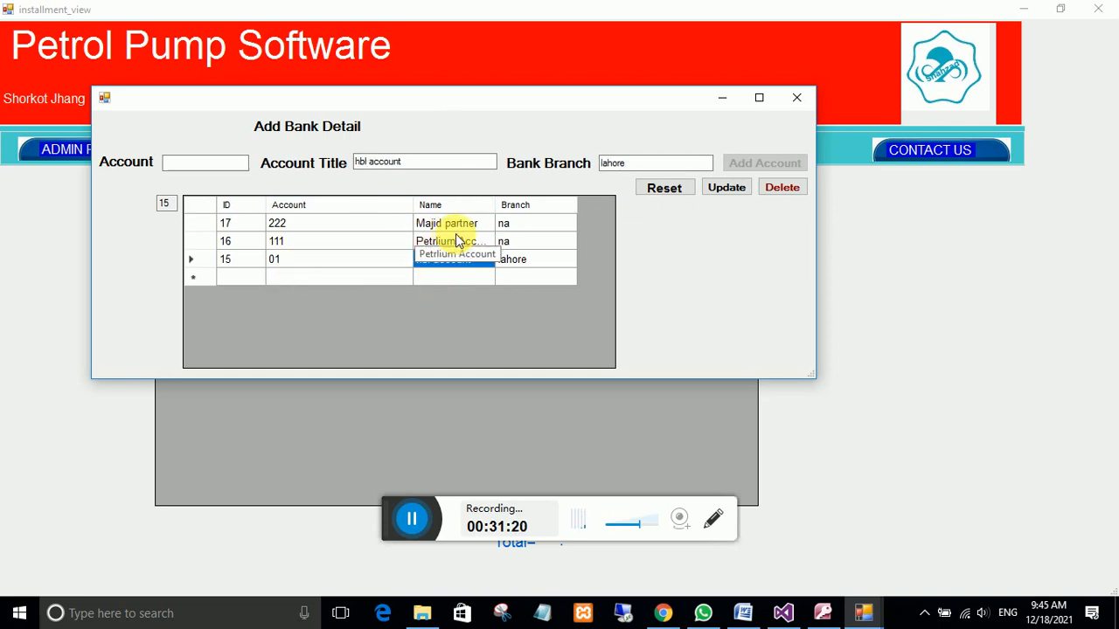
left_click(445, 242)
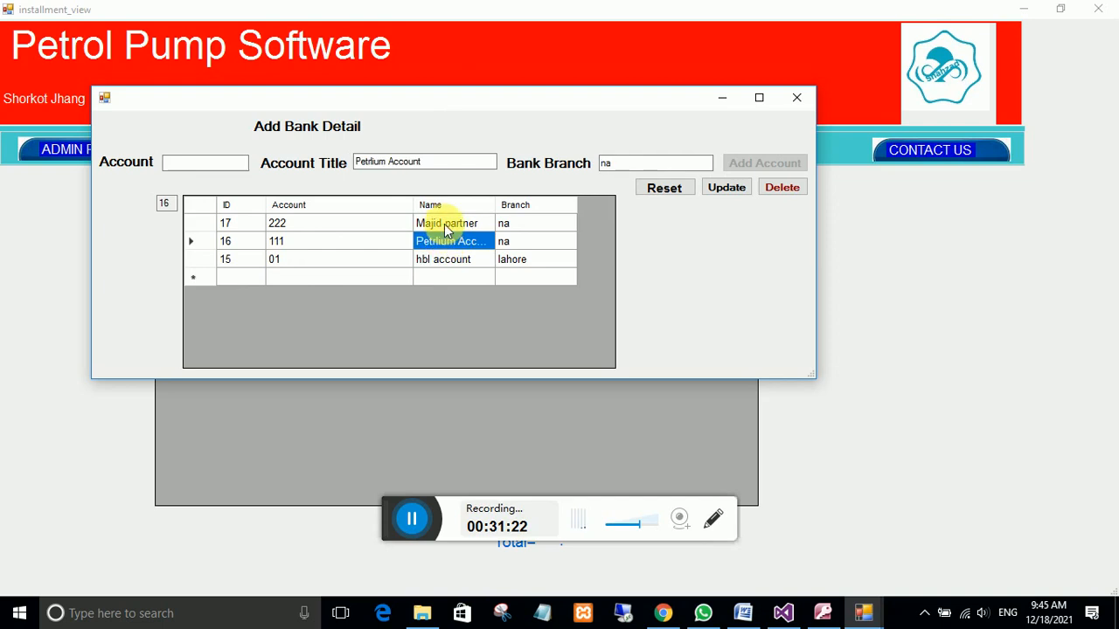
left_click(445, 224)
left_click(444, 242)
left_click(439, 256)
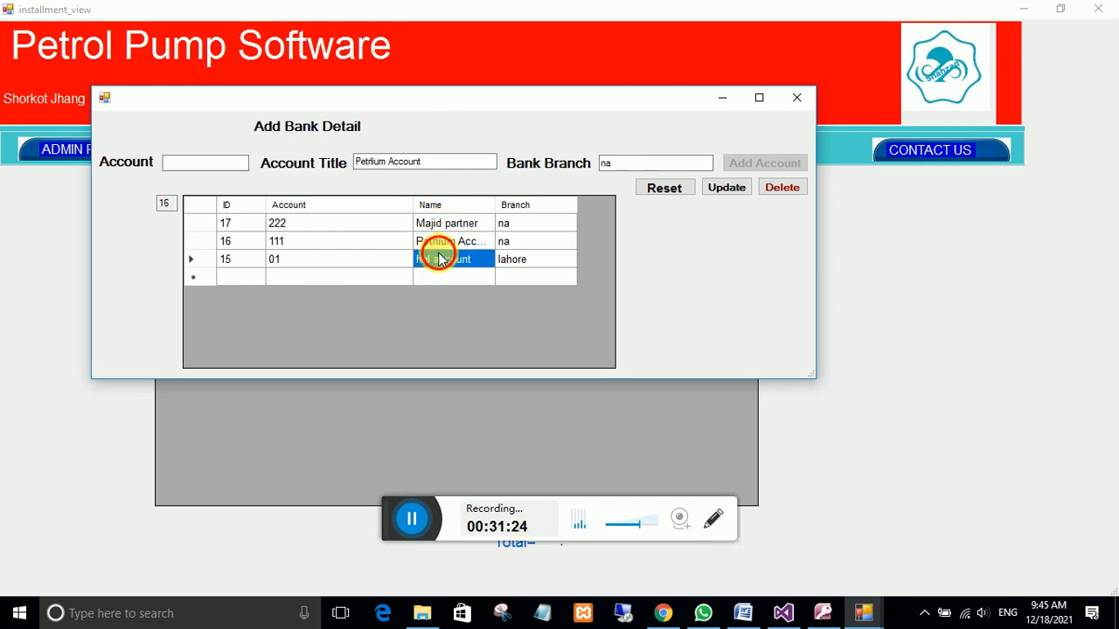
left_click(440, 246)
left_click(445, 225)
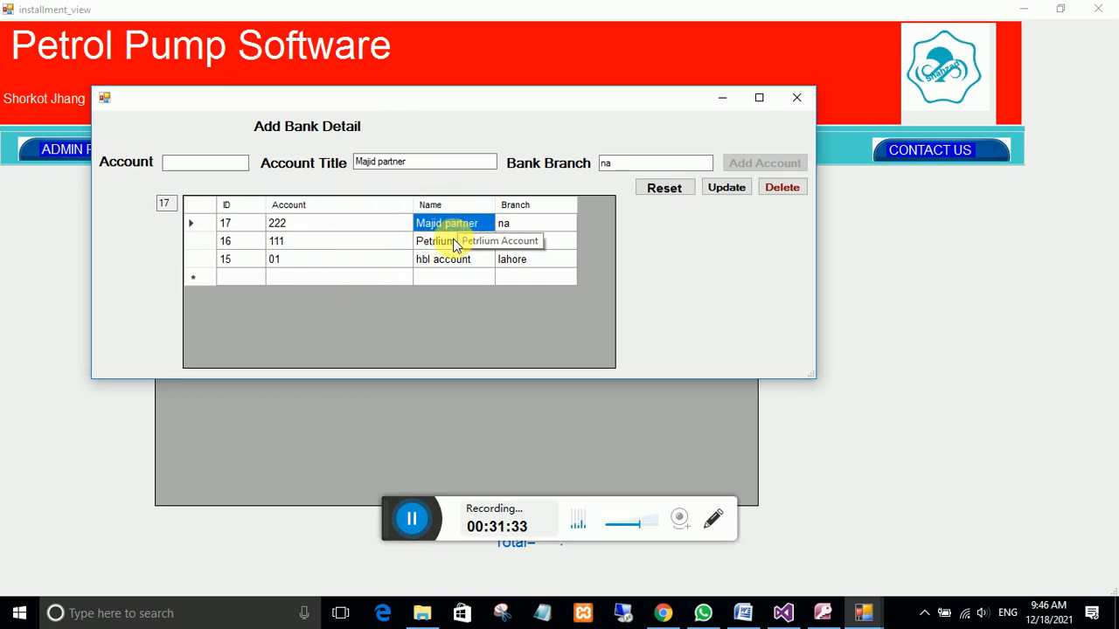
left_click(796, 99)
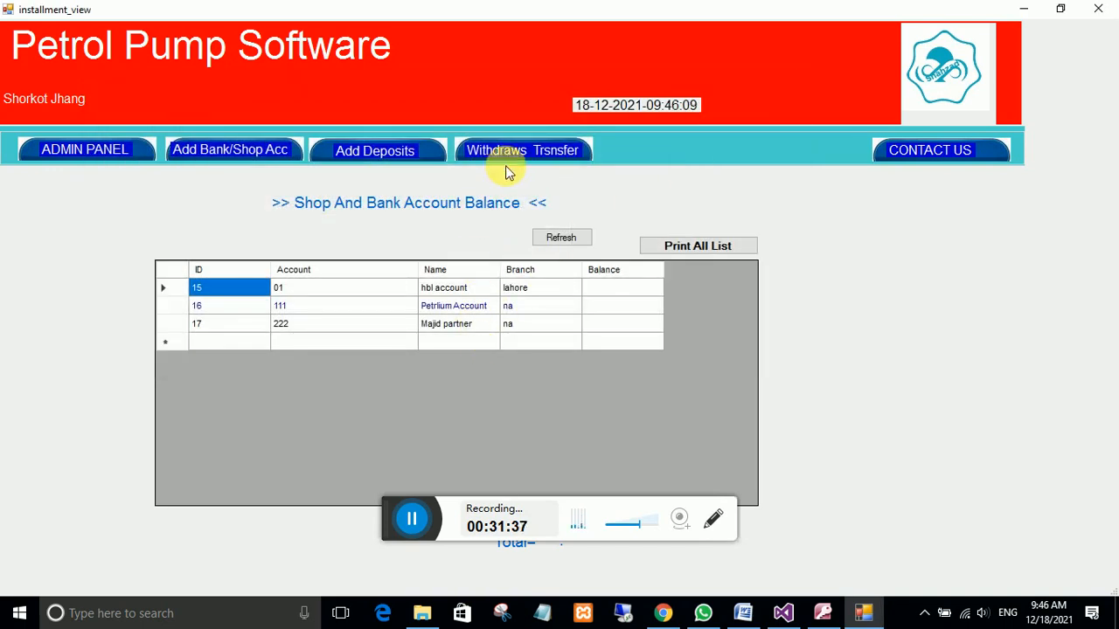
Add a 250000 deposit to the hbl account with detail "opmingg bal", dated 12/18/2021, and refresh the account balances.
double_click(632, 12)
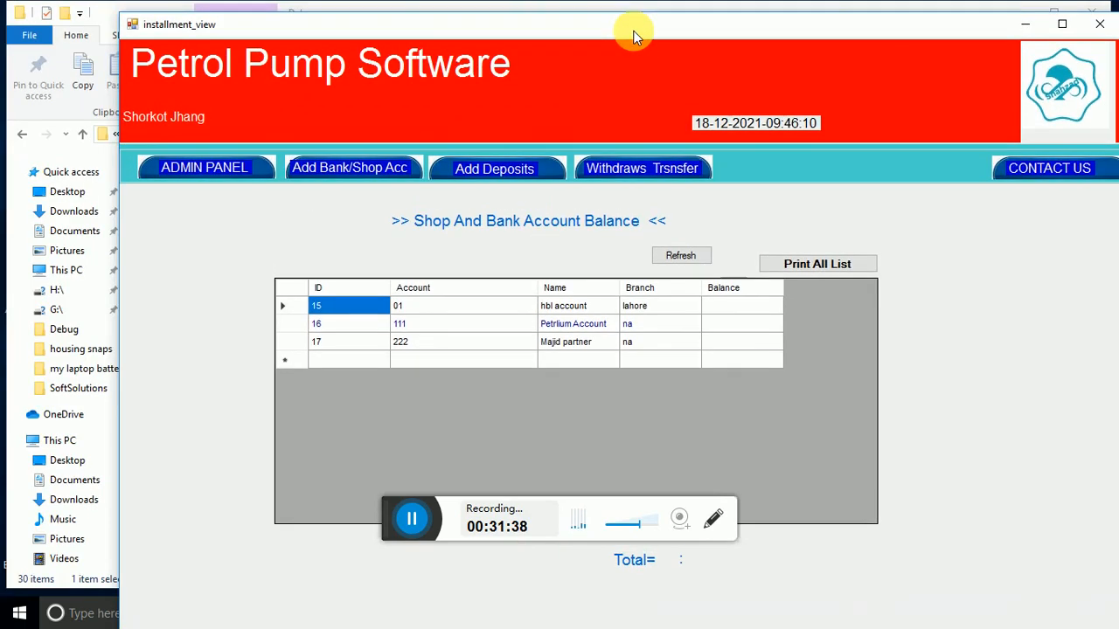
left_click(492, 168)
left_click(342, 172)
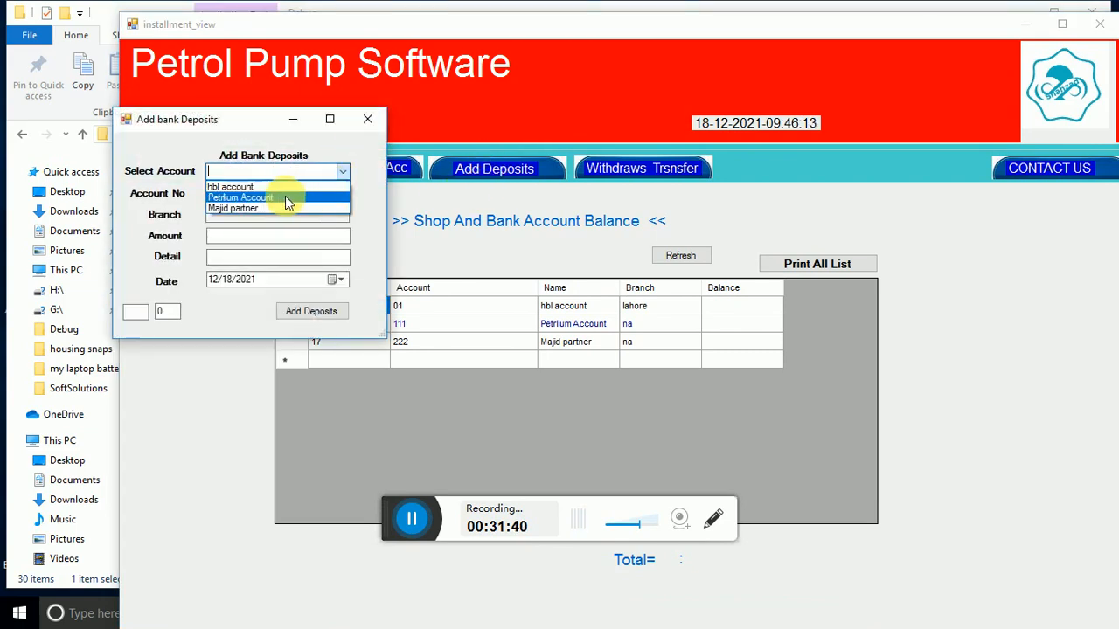
left_click(234, 187)
left_click(238, 238)
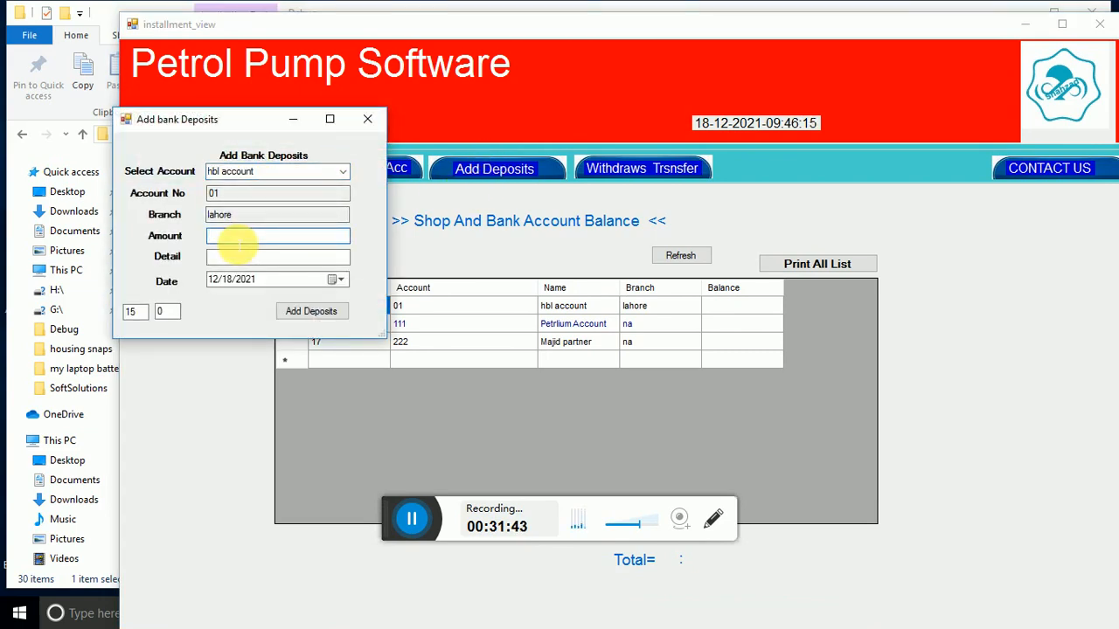
type("250000")
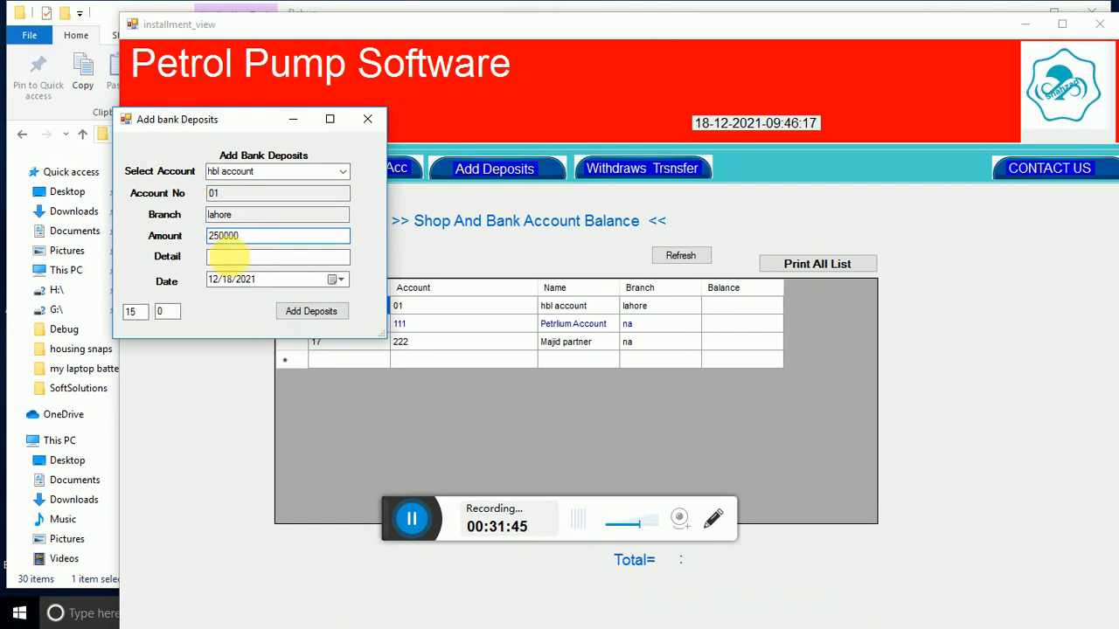
left_click(233, 256)
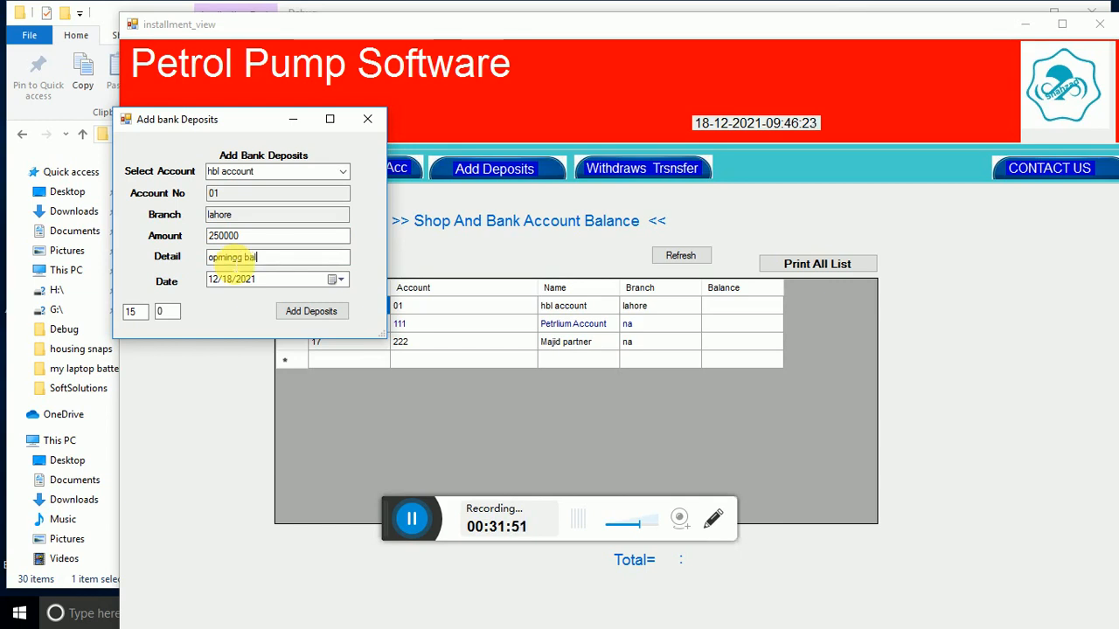
left_click(302, 311)
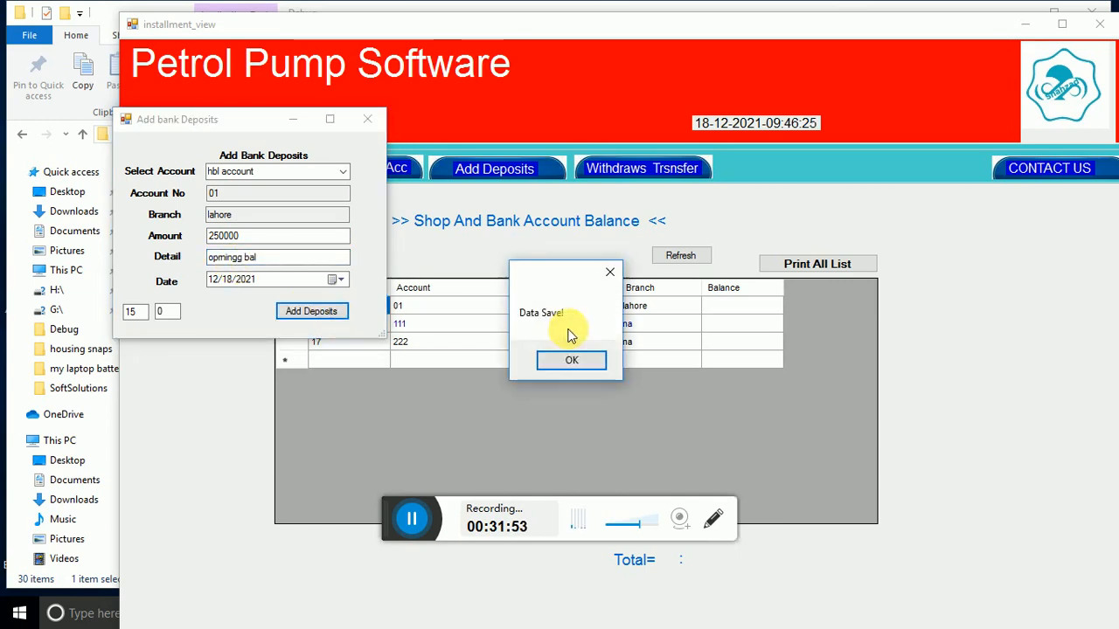
left_click(571, 358)
left_click(671, 255)
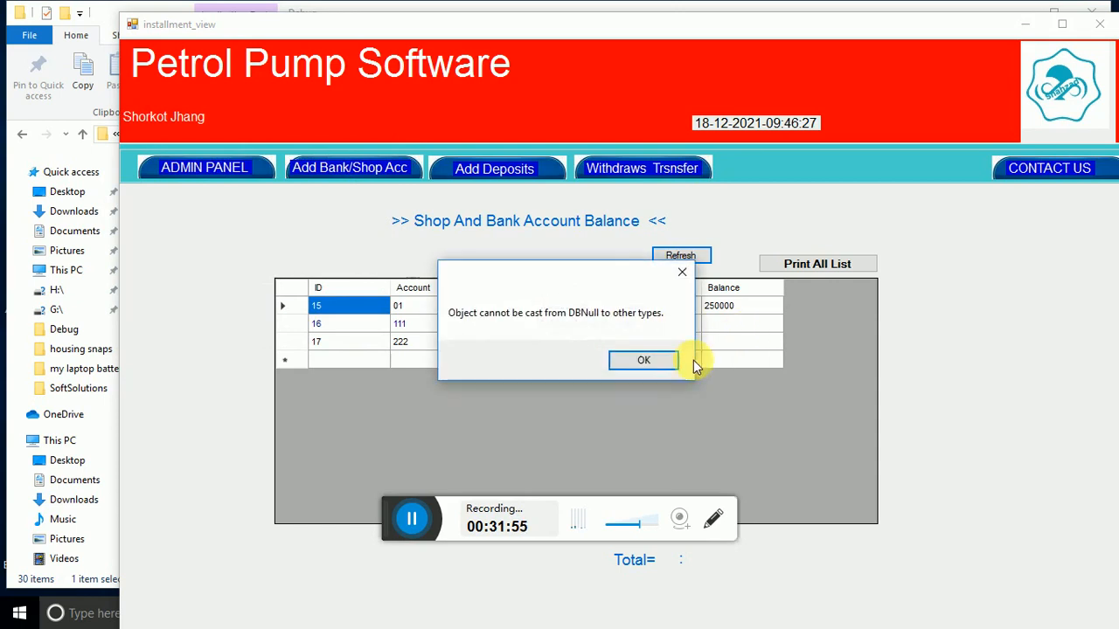
left_click(647, 360)
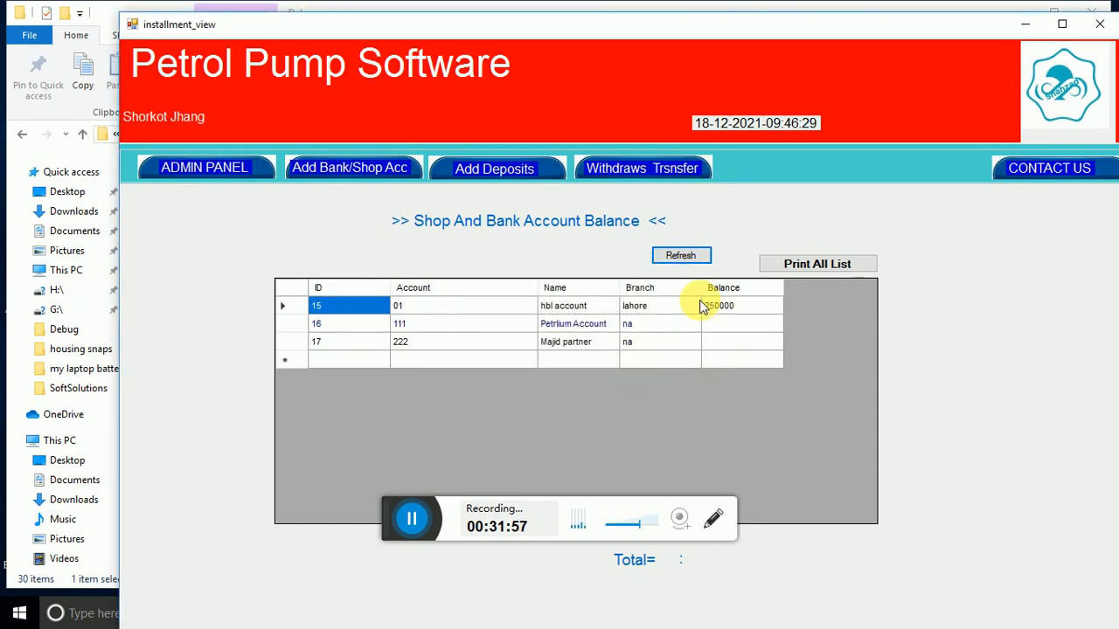
Start a bank deposit for Petrlium Account and set its amount to 25000.
left_click(441, 178)
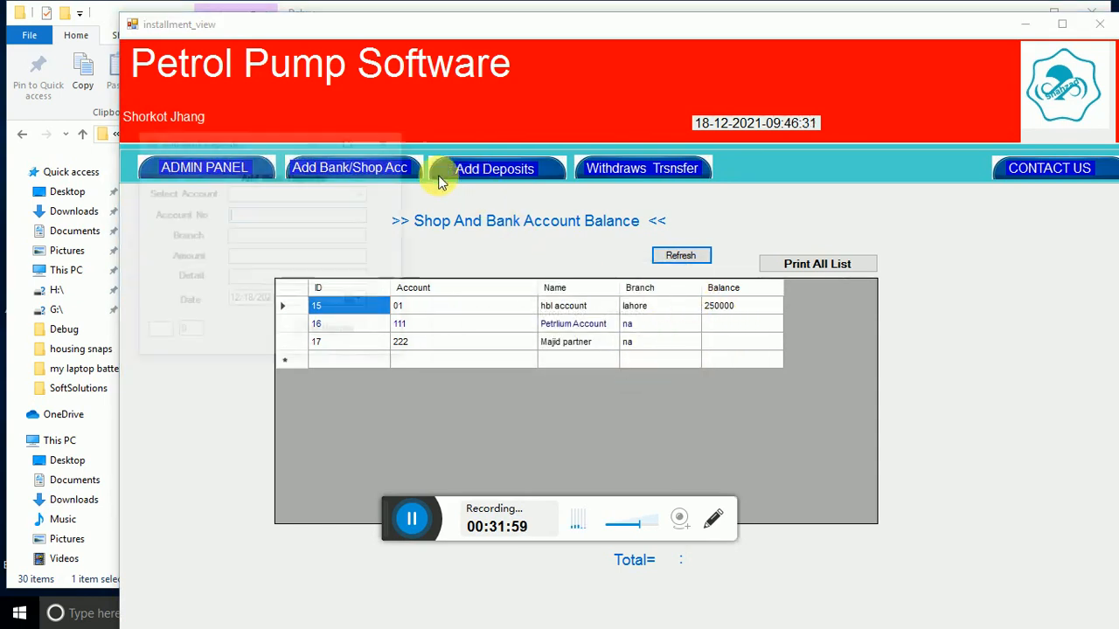
left_click(364, 193)
left_click(332, 219)
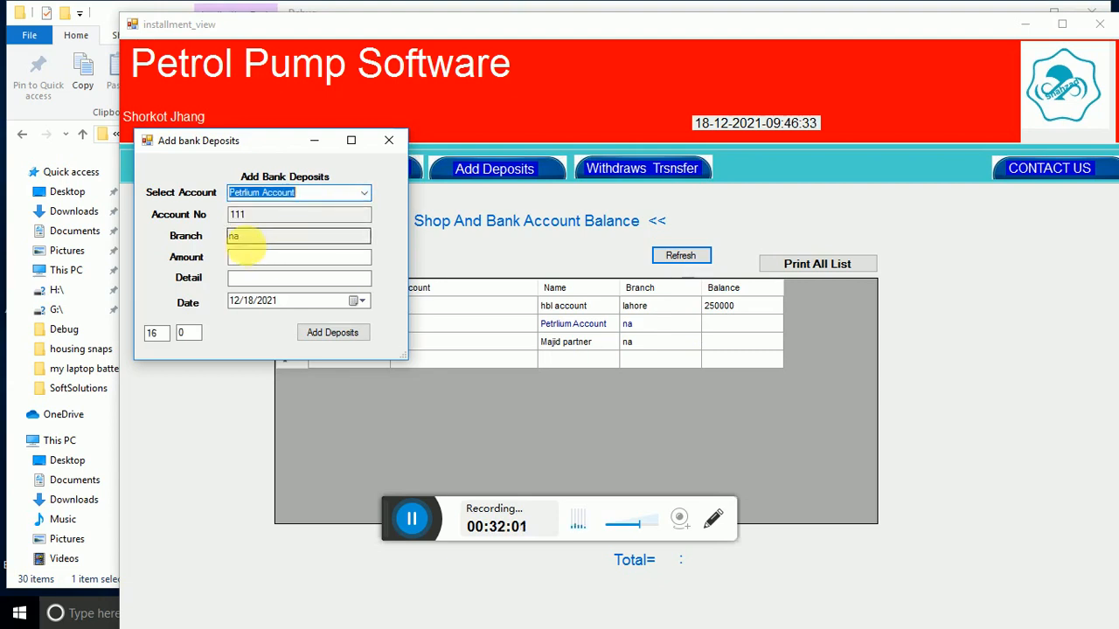
left_click(252, 256)
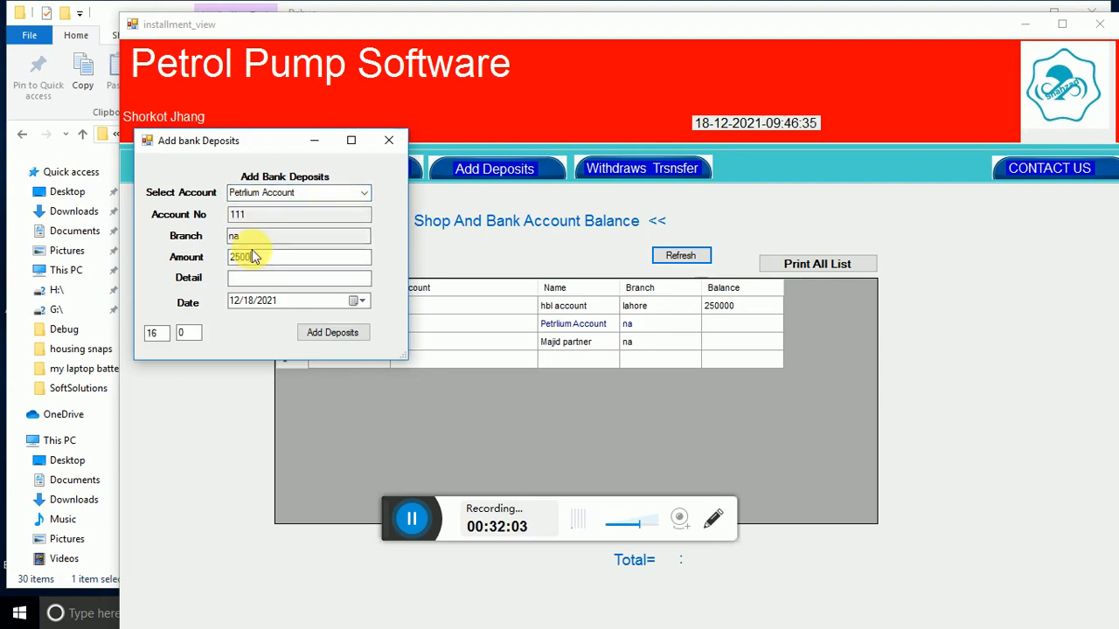
type("2500")
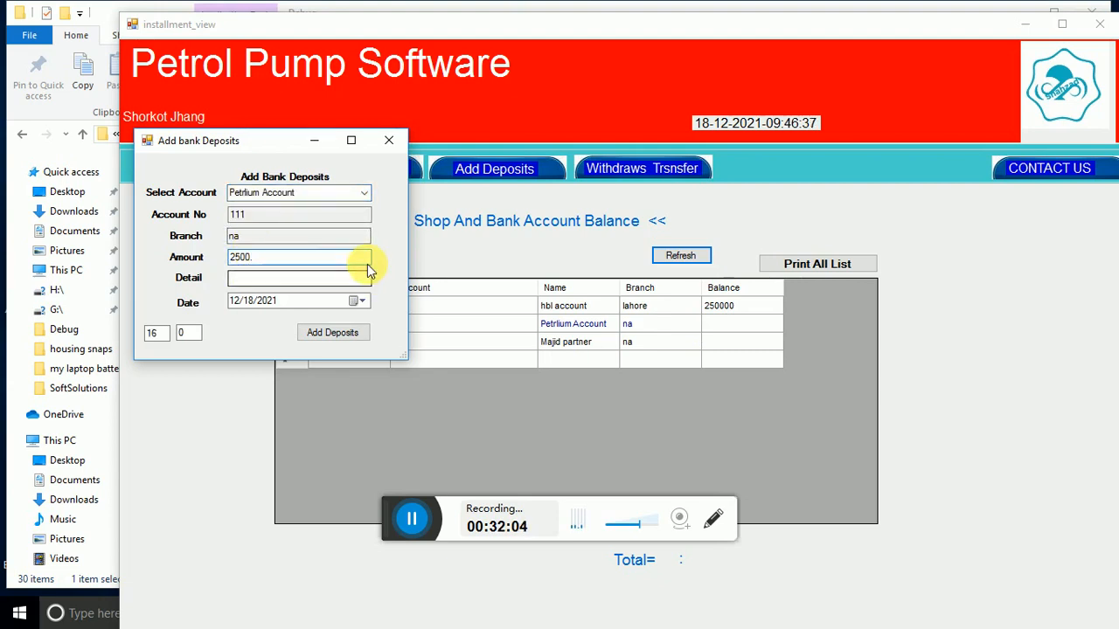
type(".0")
key("BackSpace")
key("BackSpace")
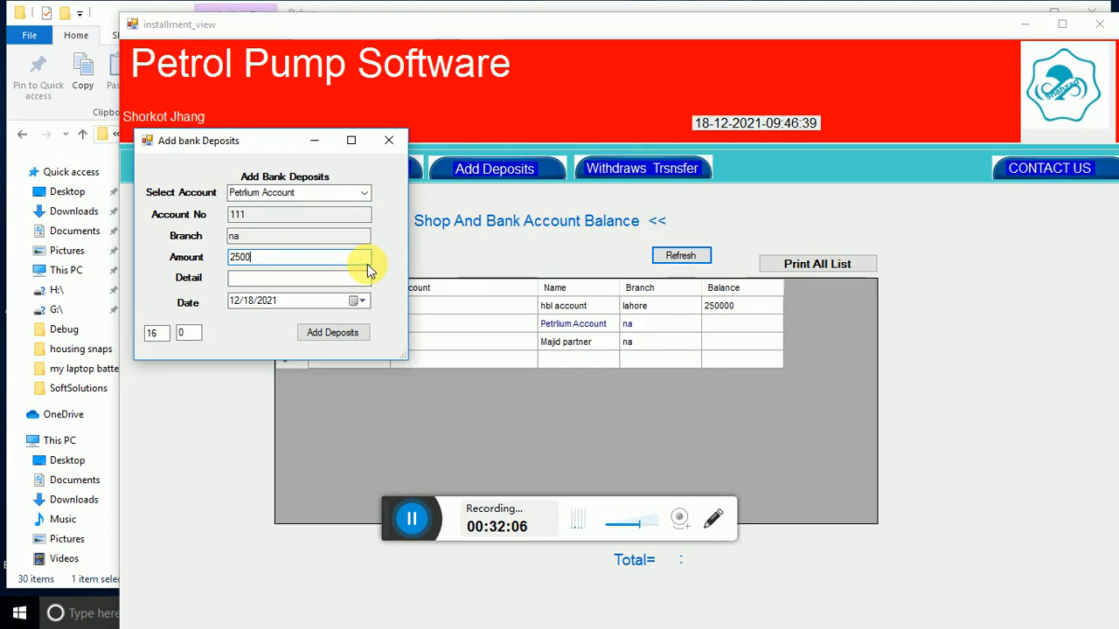
type("0")
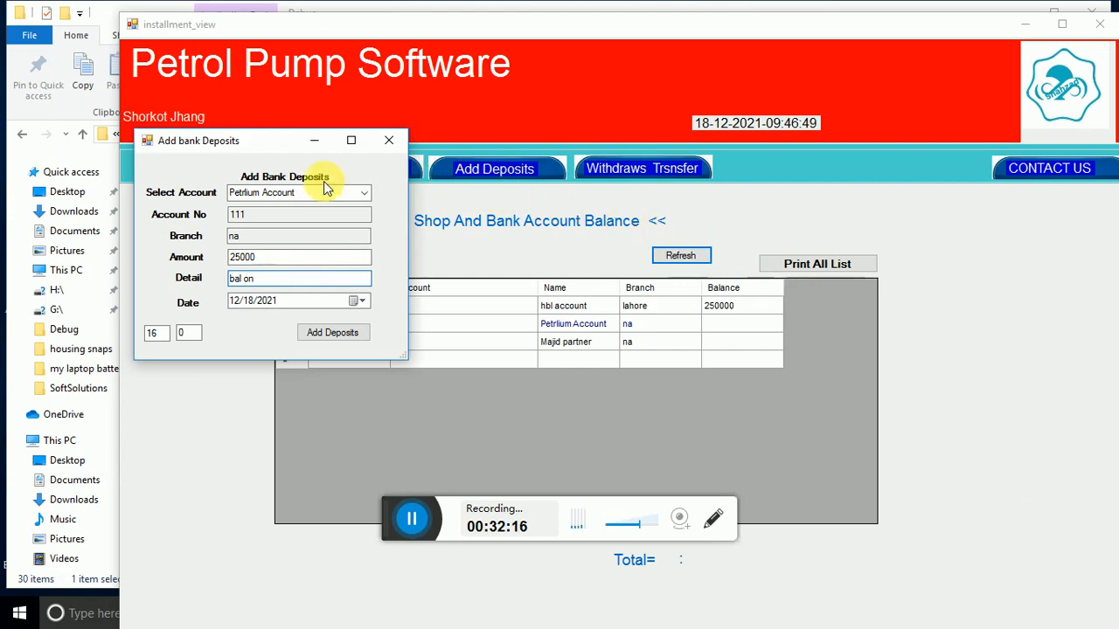
Give the Petrlium Account deposit the detail "bal on 18-12-21", add it, and refresh the account balances.
left_click_drag(256, 149, 491, 233)
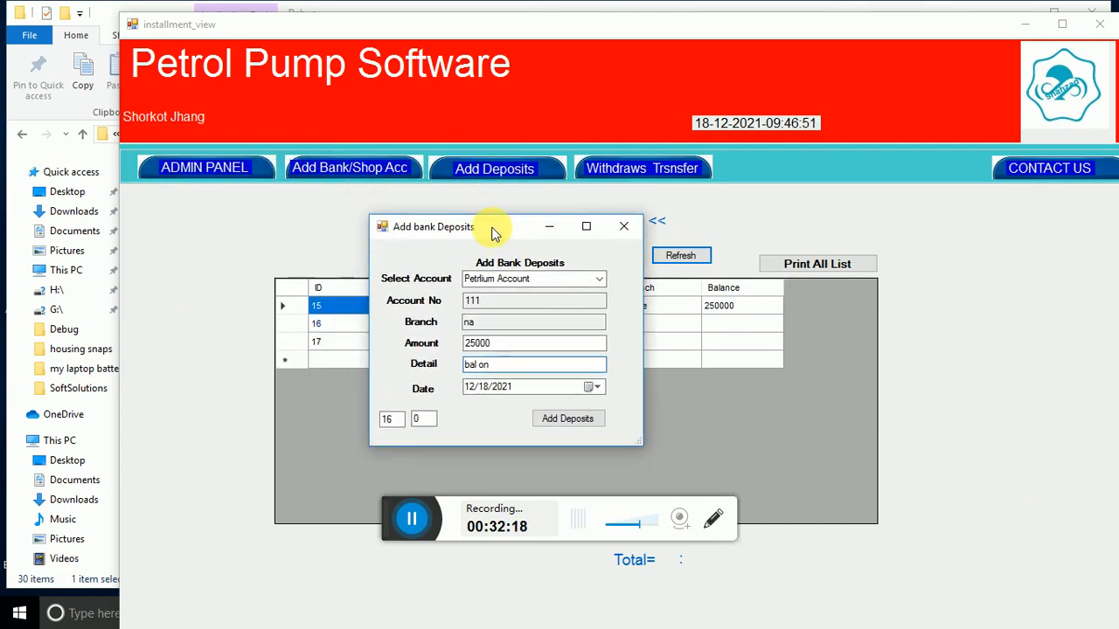
left_click(791, 30)
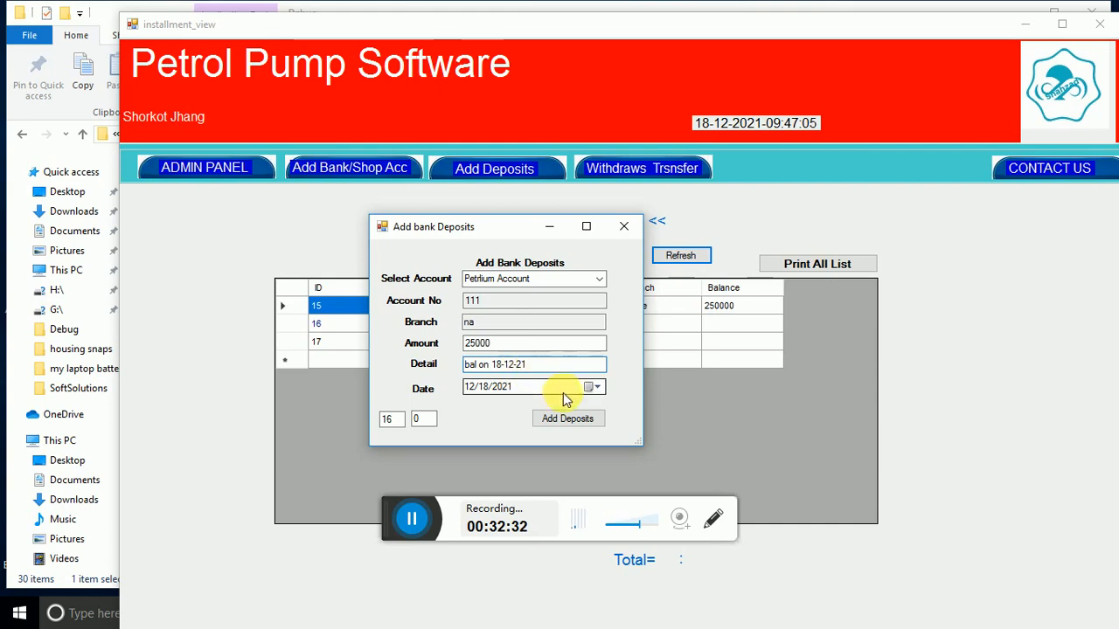
left_click(570, 421)
left_click(573, 366)
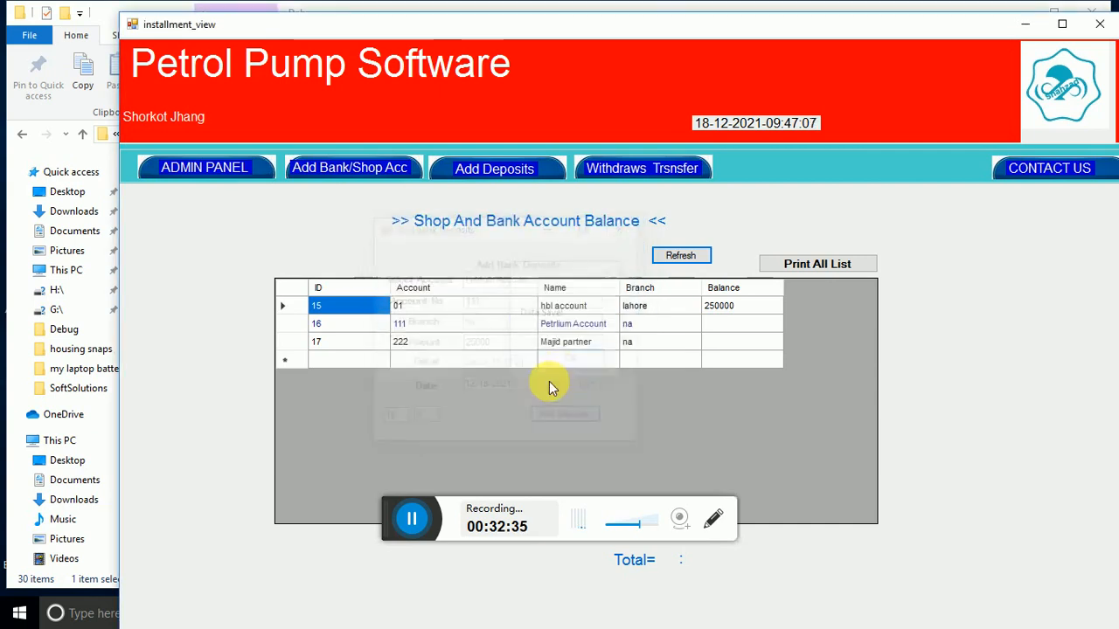
left_click(688, 262)
left_click(643, 362)
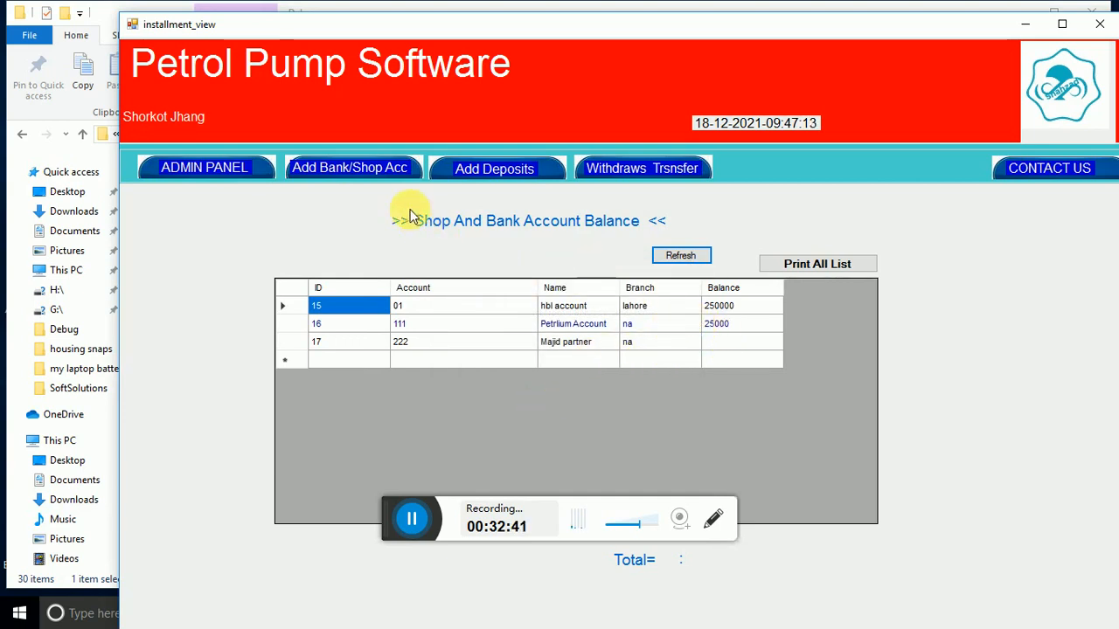
Add a 500000 deposit with a short detail to the partner's account, dated 12/18/2021, and refresh the account balances.
left_click(457, 167)
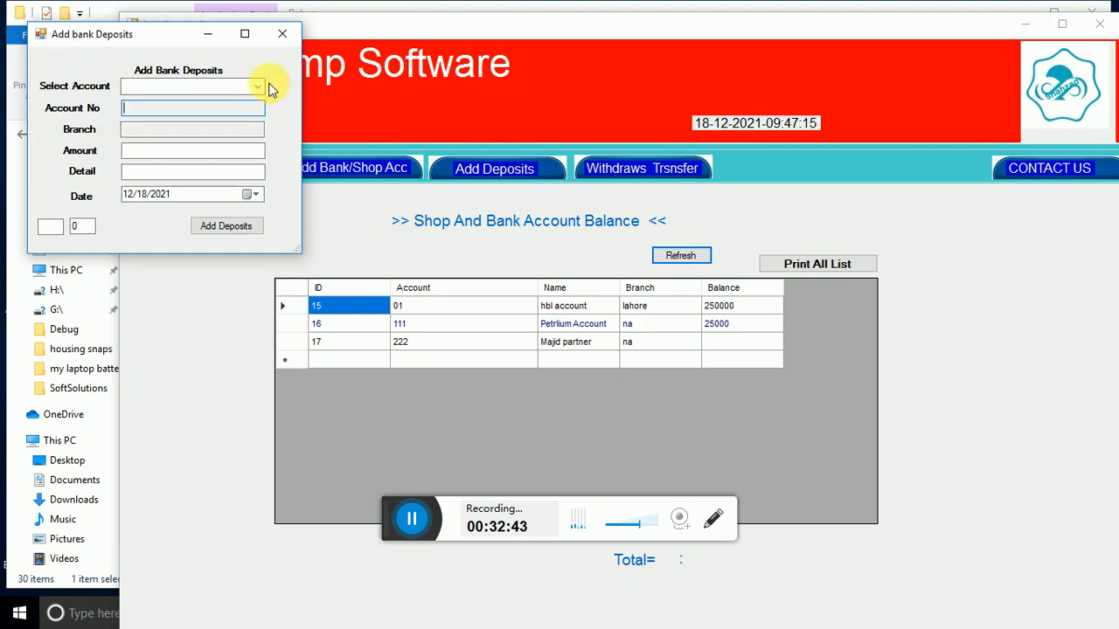
left_click(258, 86)
left_click(186, 124)
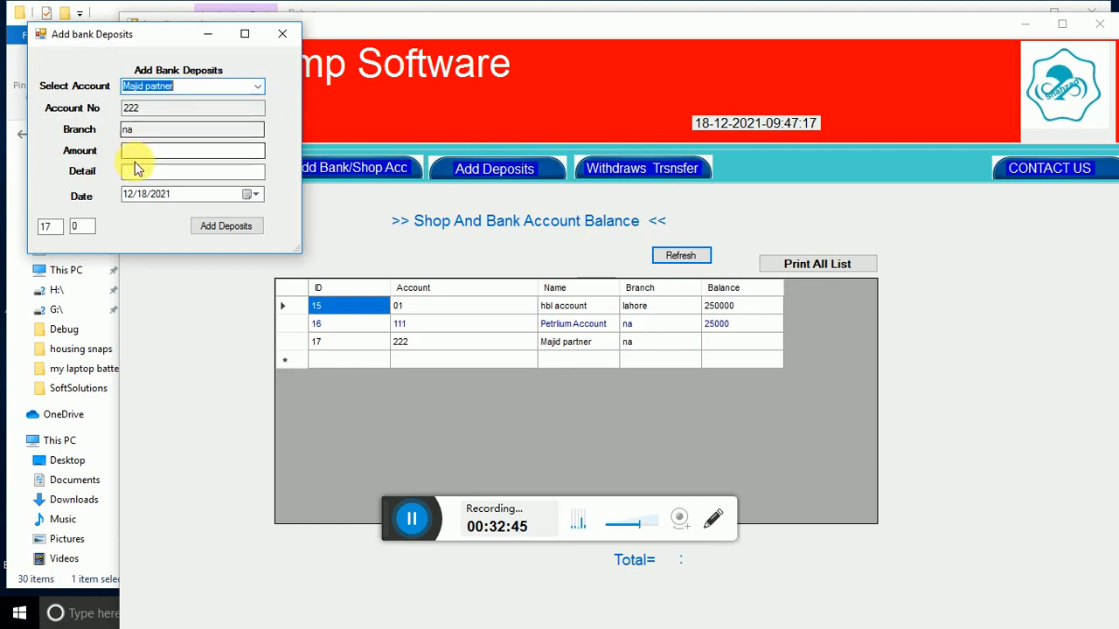
left_click(150, 153)
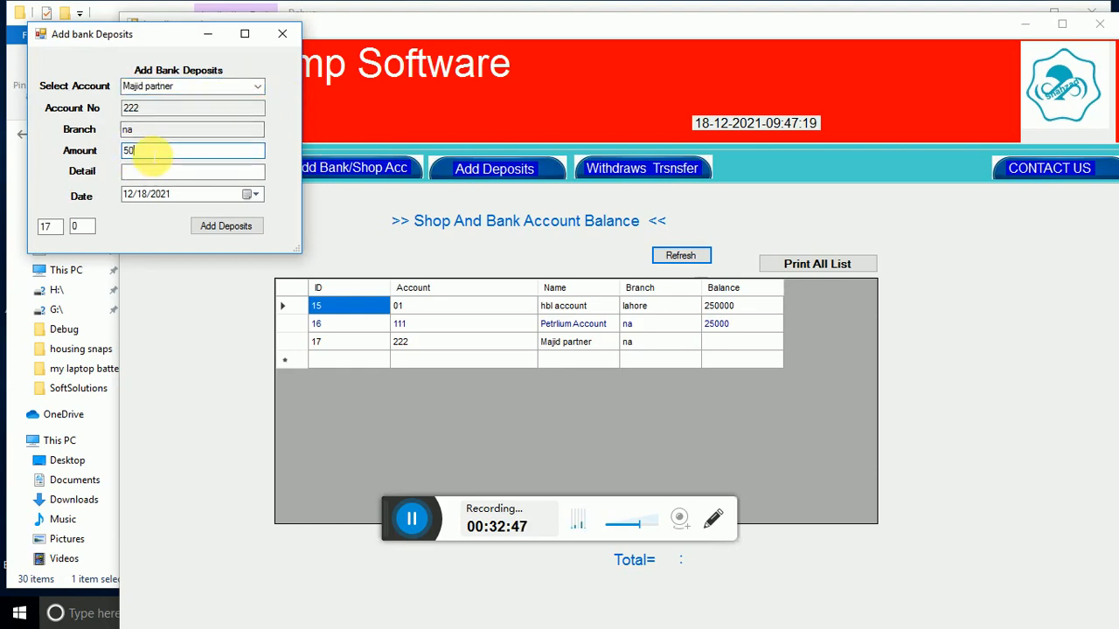
left_click(156, 172)
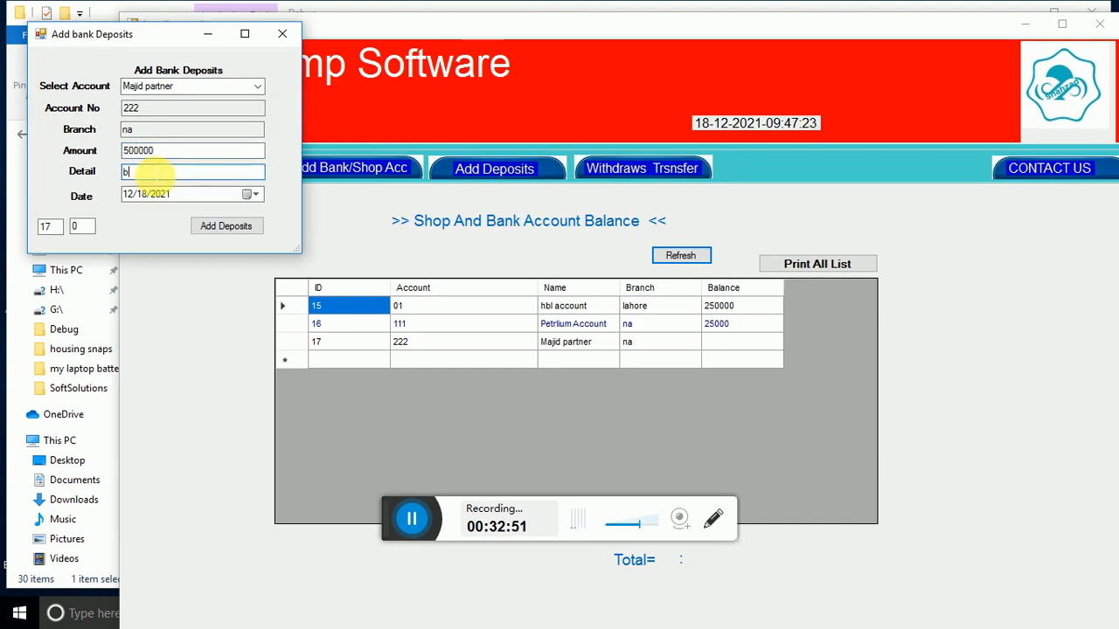
left_click(253, 229)
left_click(566, 360)
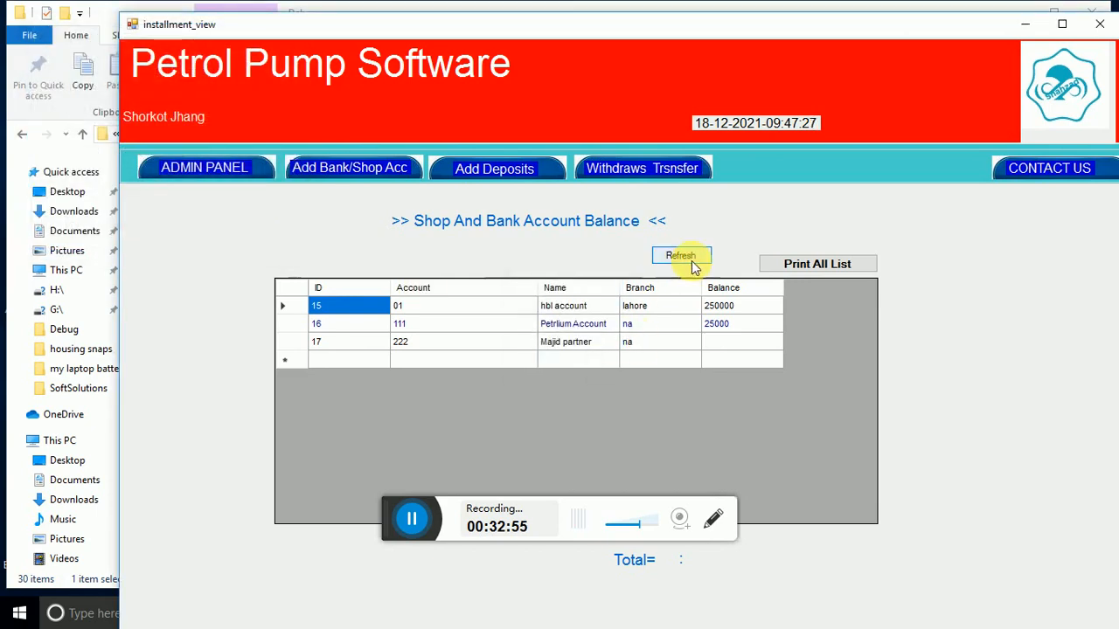
left_click(690, 258)
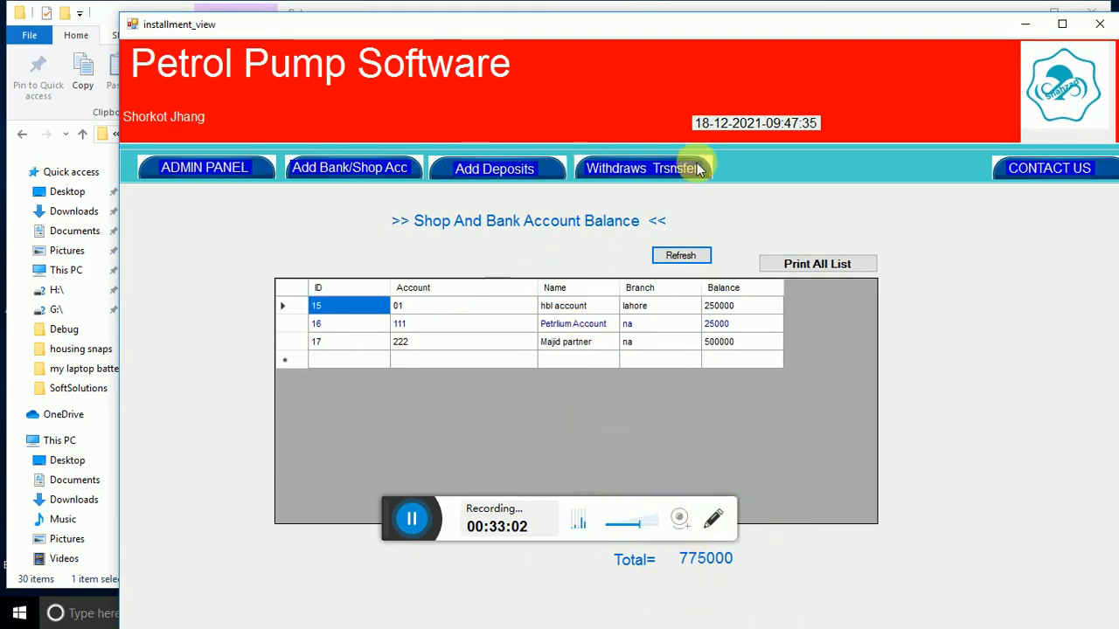
Start a withdrawal from the hbl account with Dealer as the transfer target and select the PSO dealer.
left_click(629, 171)
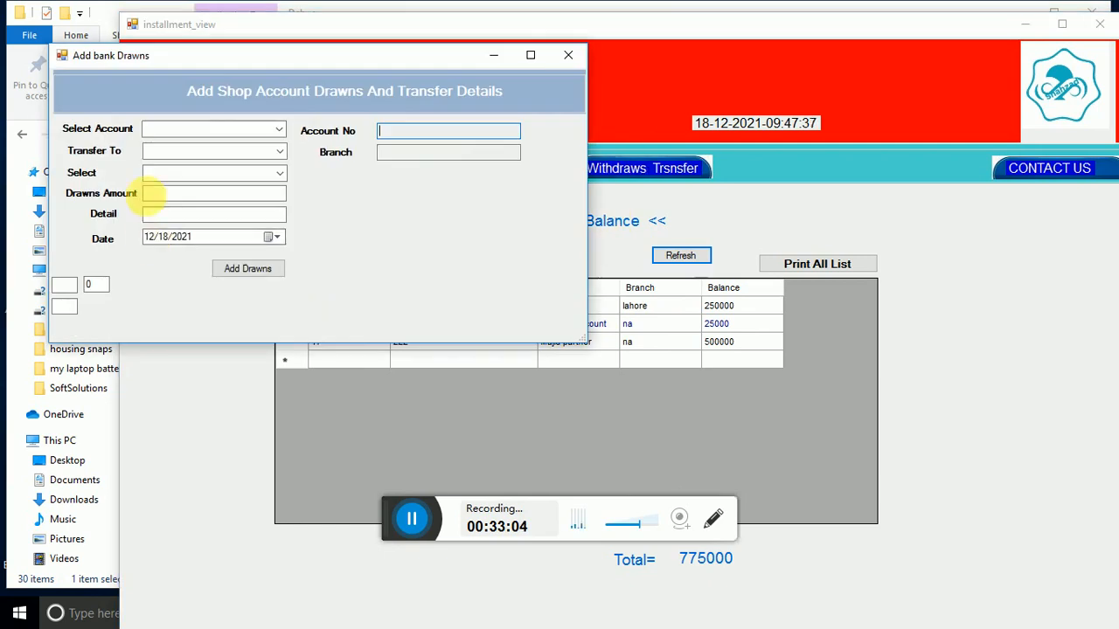
left_click(281, 130)
left_click(231, 144)
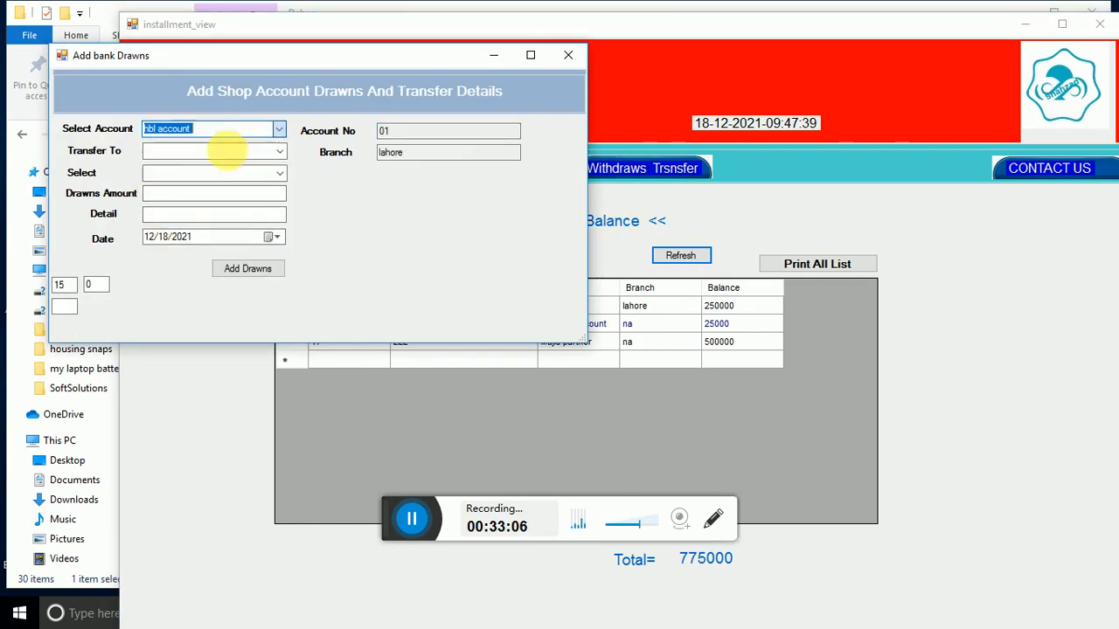
left_click(280, 153)
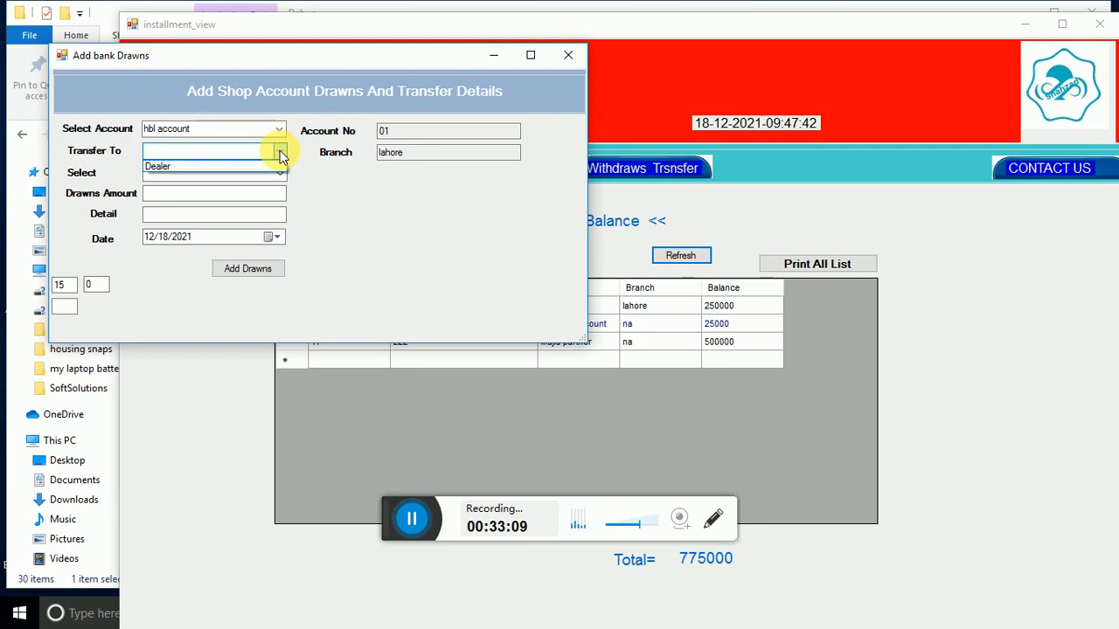
left_click(156, 168)
left_click(278, 173)
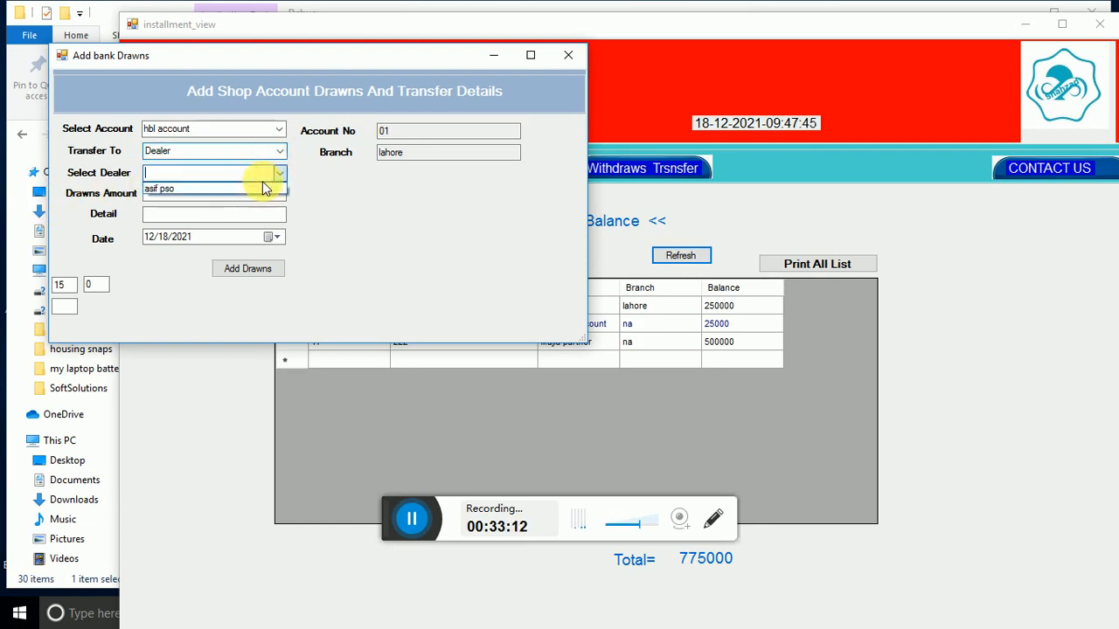
left_click(201, 185)
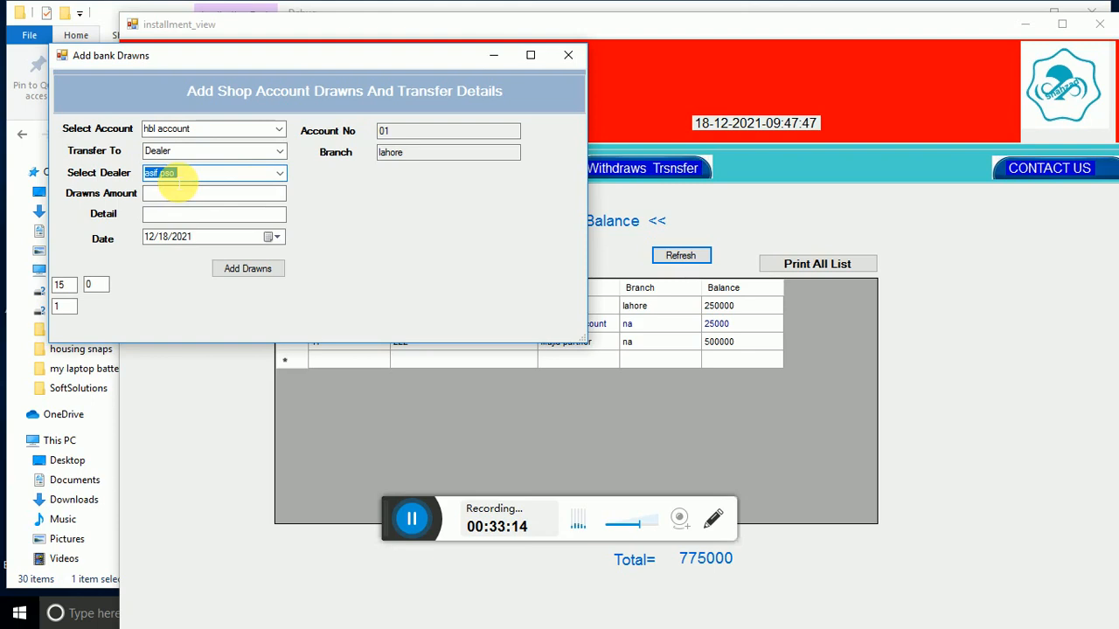
Add the dealer withdrawal with amount 1500 and detail "payment for petrol pirchase", and refresh the account balances.
left_click(165, 194)
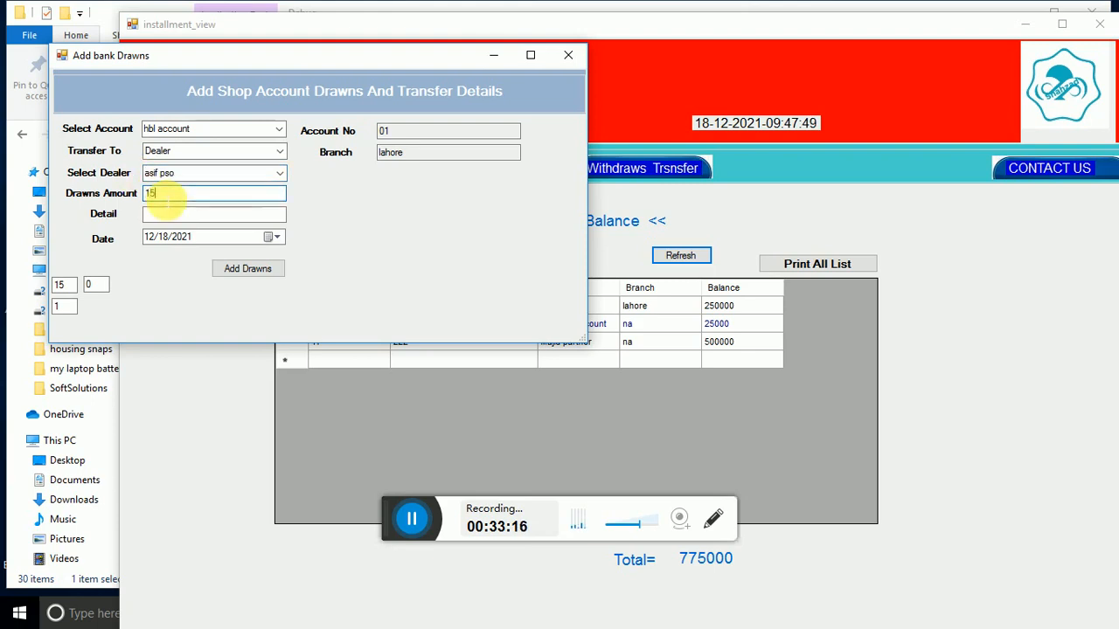
left_click(165, 215)
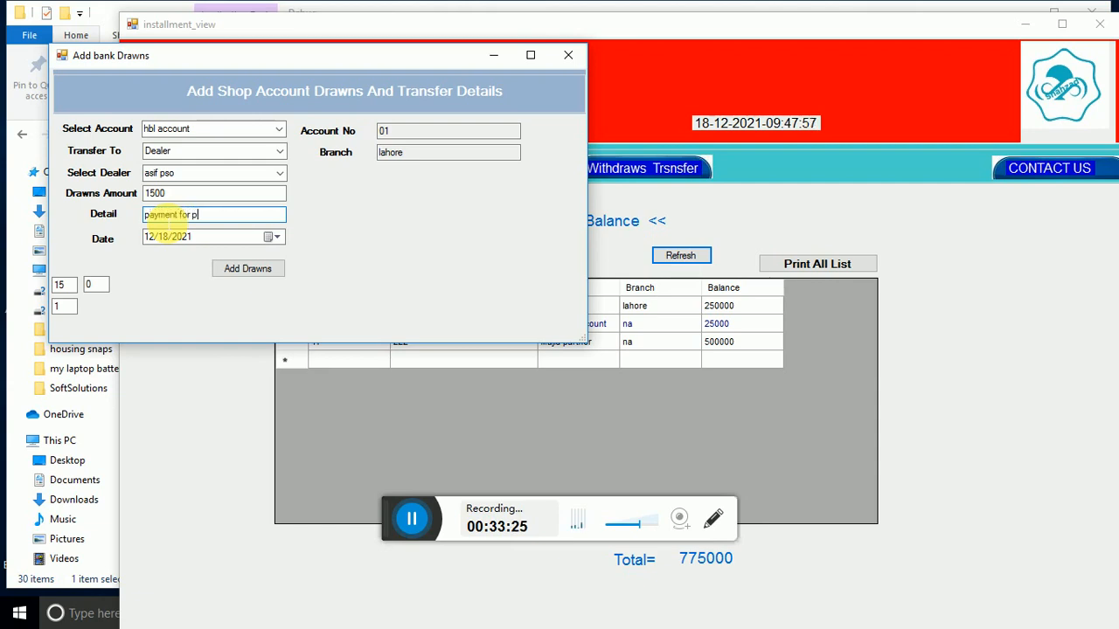
type("payment for petrol pirchase")
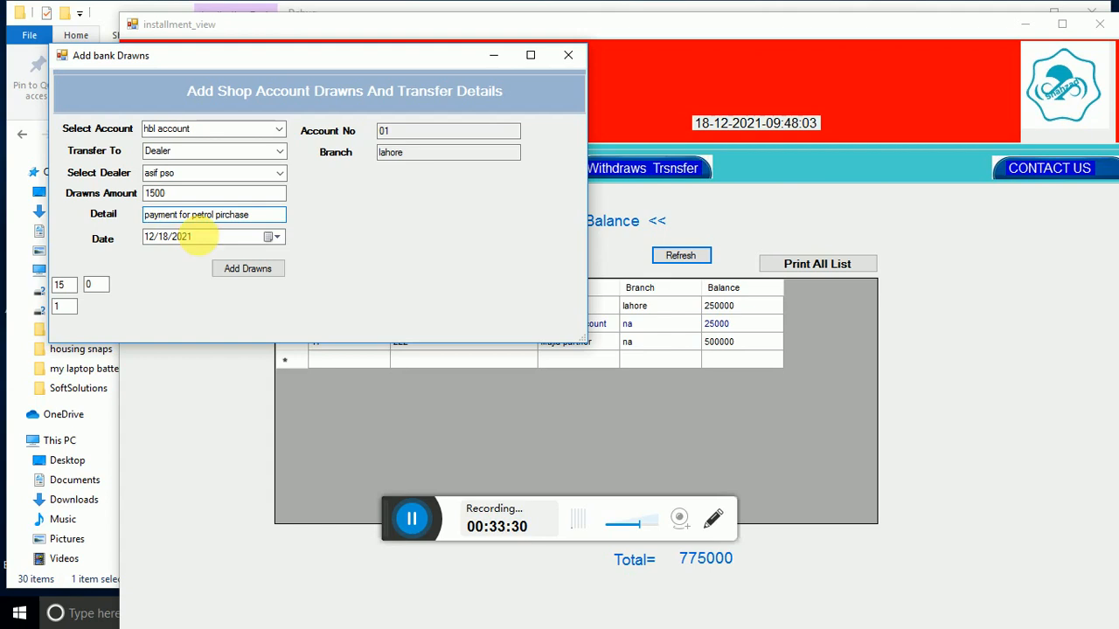
left_click(262, 273)
left_click(547, 358)
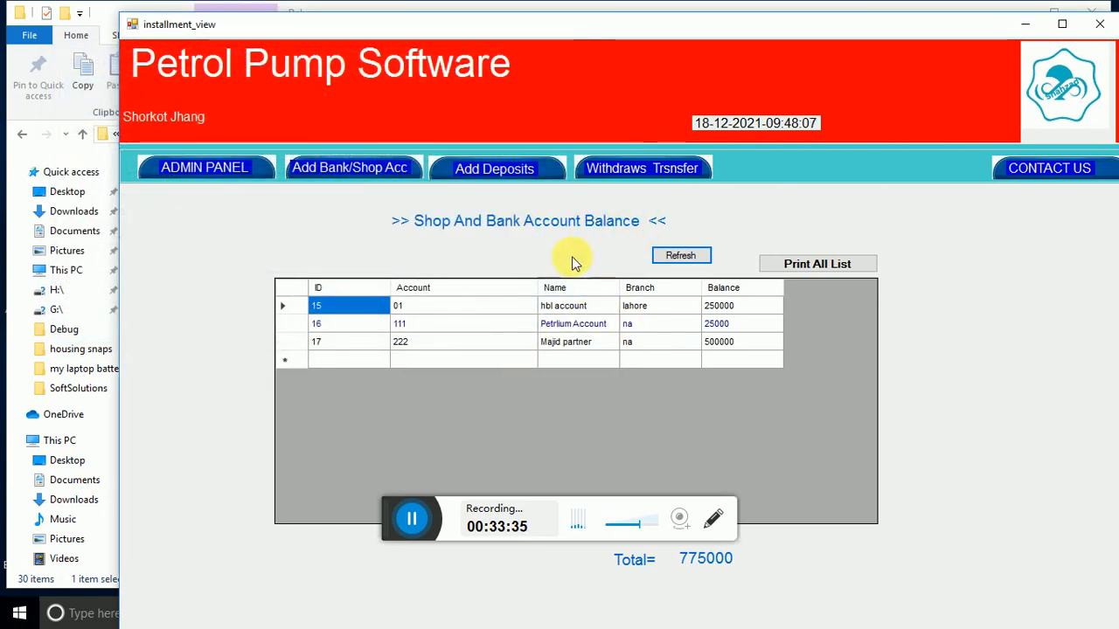
left_click(670, 255)
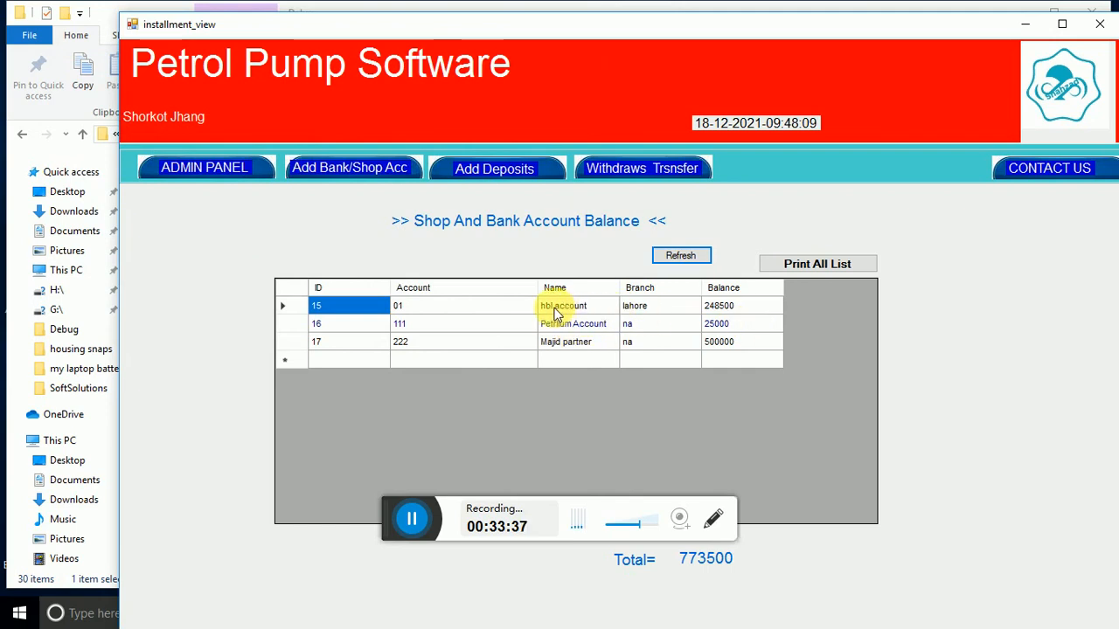
Review the deposit and withdrawal records of the hbl account and Petrlium Account, and return to the admin panel.
double_click(548, 305)
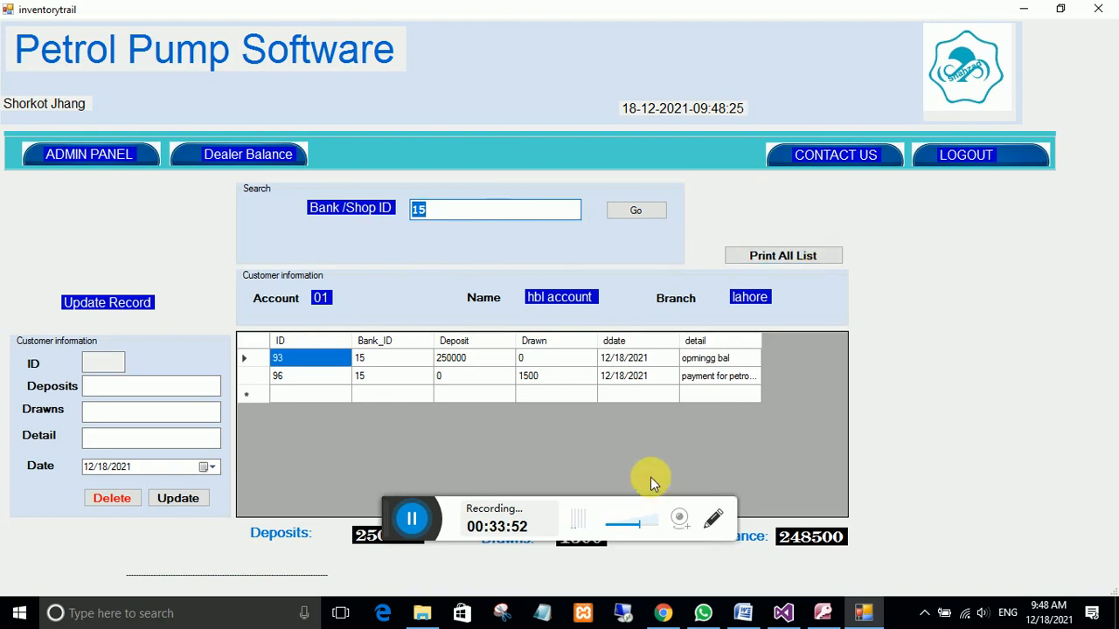
left_click(133, 152)
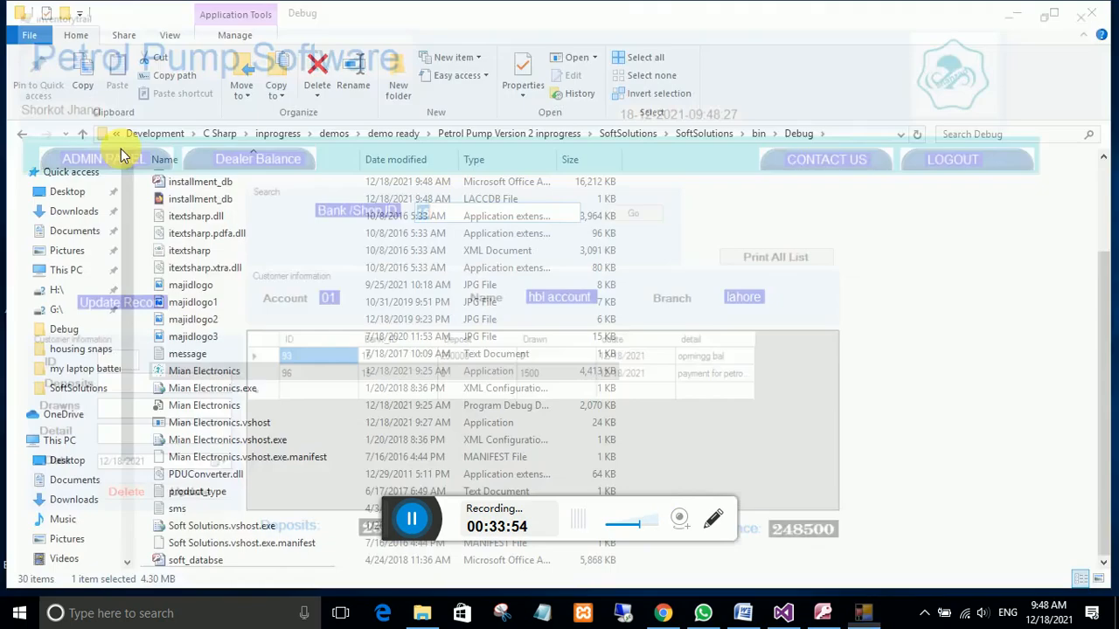
left_click(935, 455)
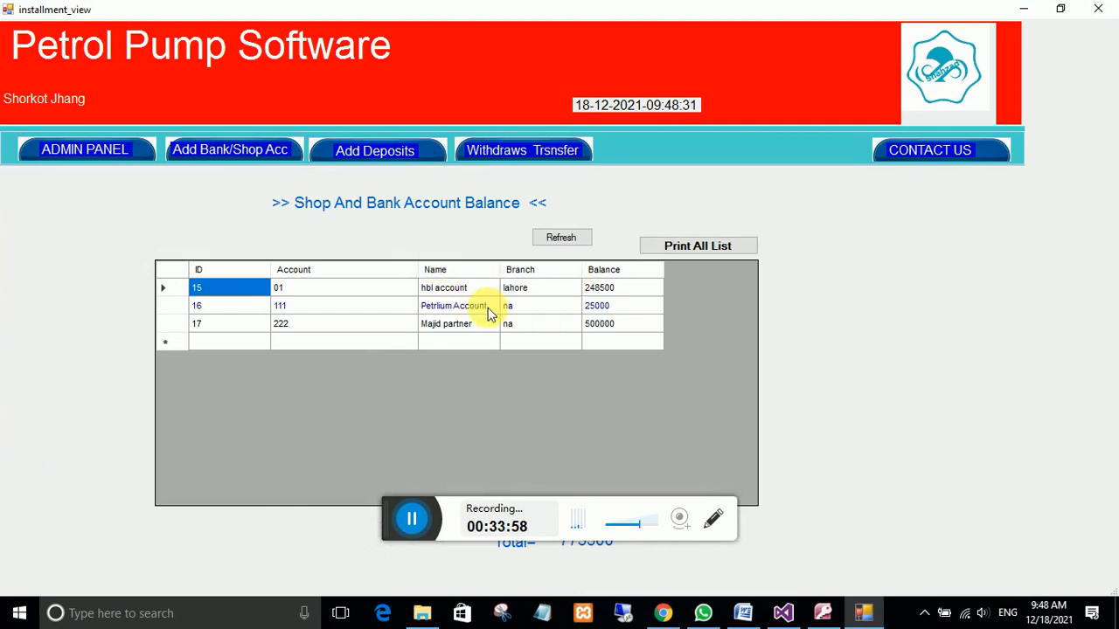
double_click(442, 311)
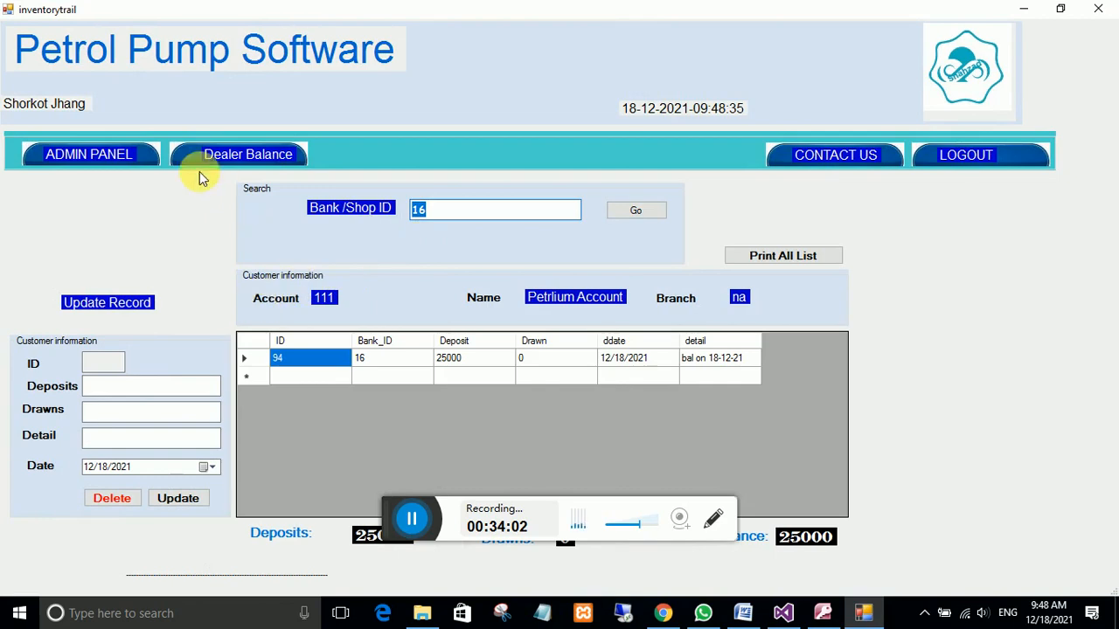
left_click(92, 159)
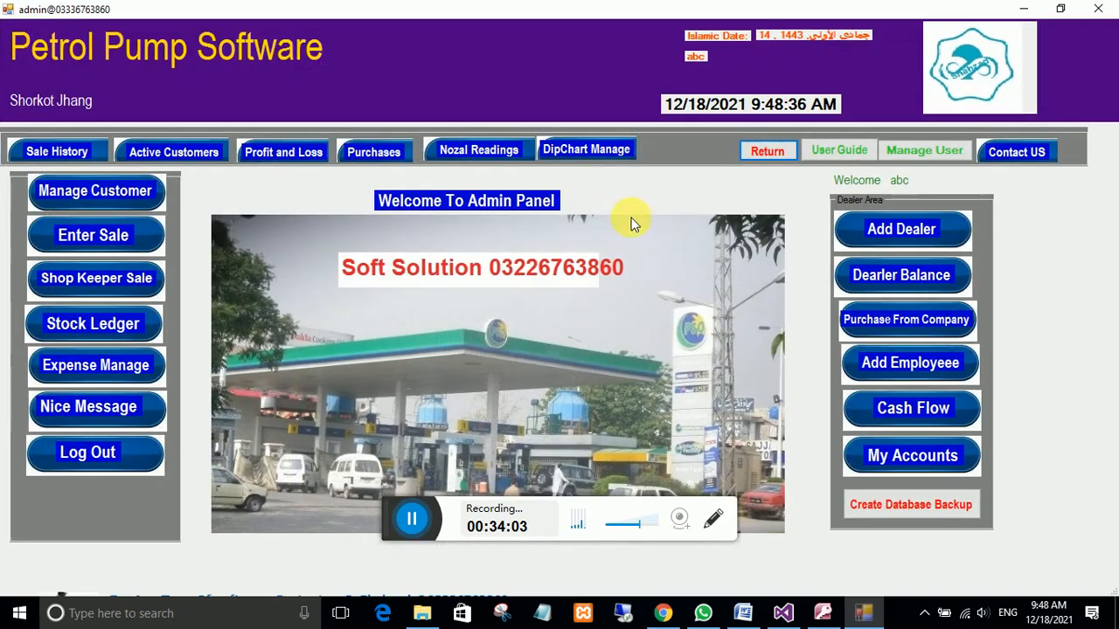
Start a withdrawal in the shop and bank accounts with Petrlium Account as the source account.
left_click(907, 417)
left_click(113, 152)
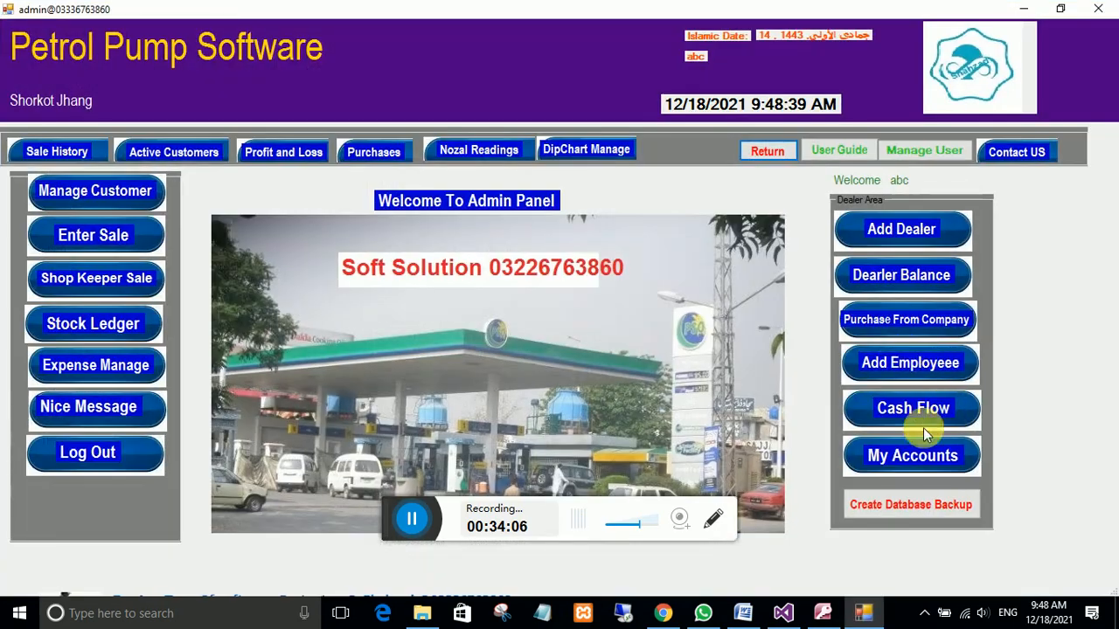
left_click(907, 457)
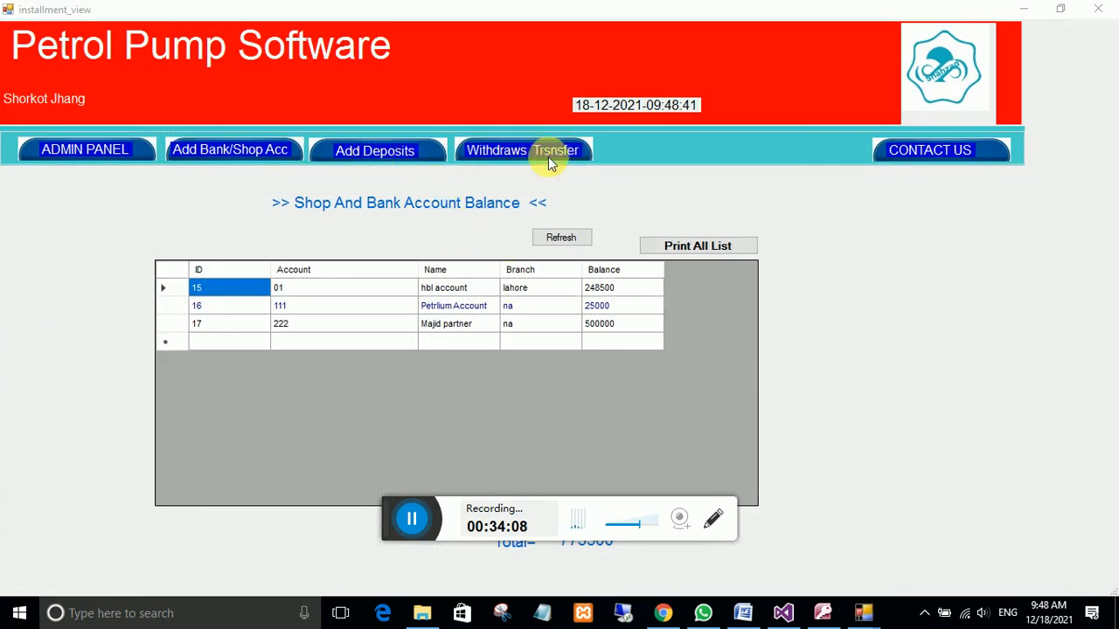
left_click(551, 153)
left_click(342, 194)
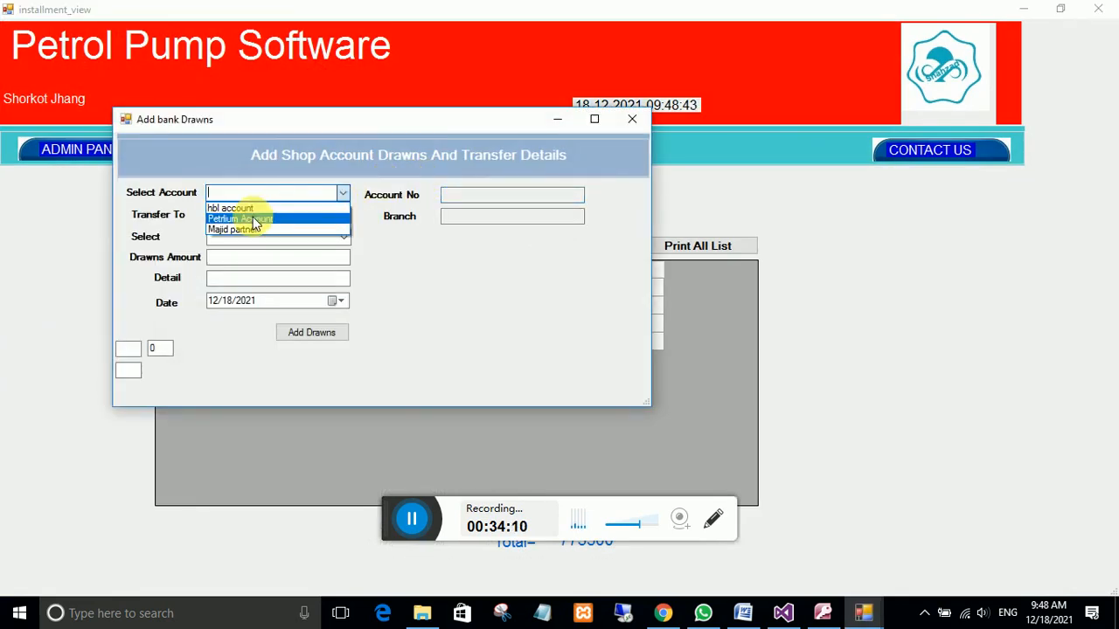
left_click(255, 221)
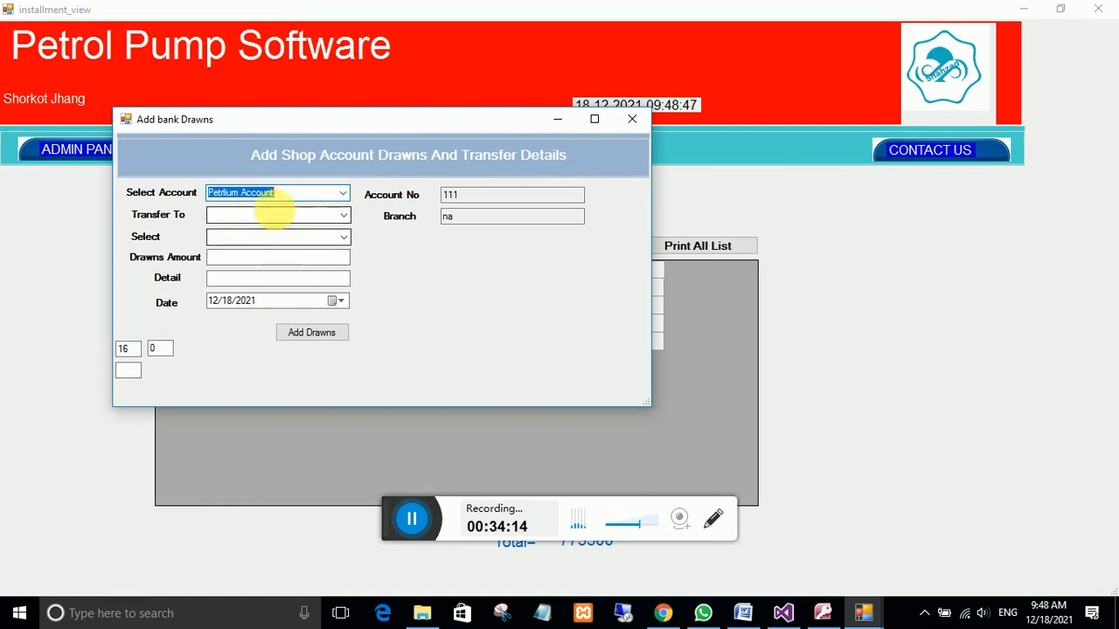
Add the withdrawal with amount 1500 and detail "personnel use", without a transfer target, and refresh the account balances.
left_click(251, 262)
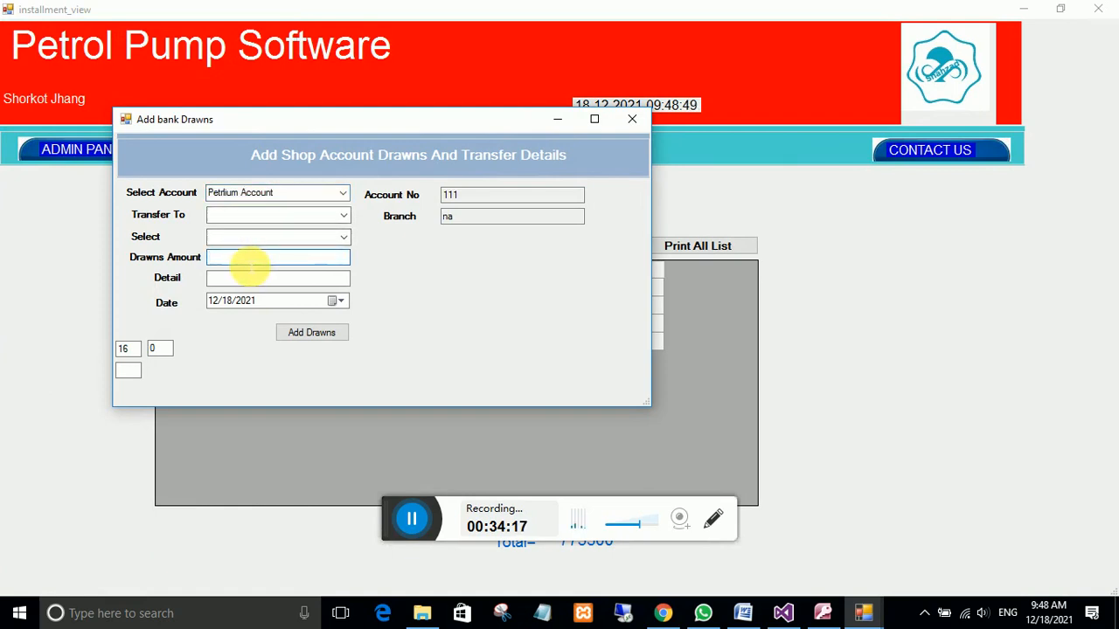
type("1500")
left_click(247, 279)
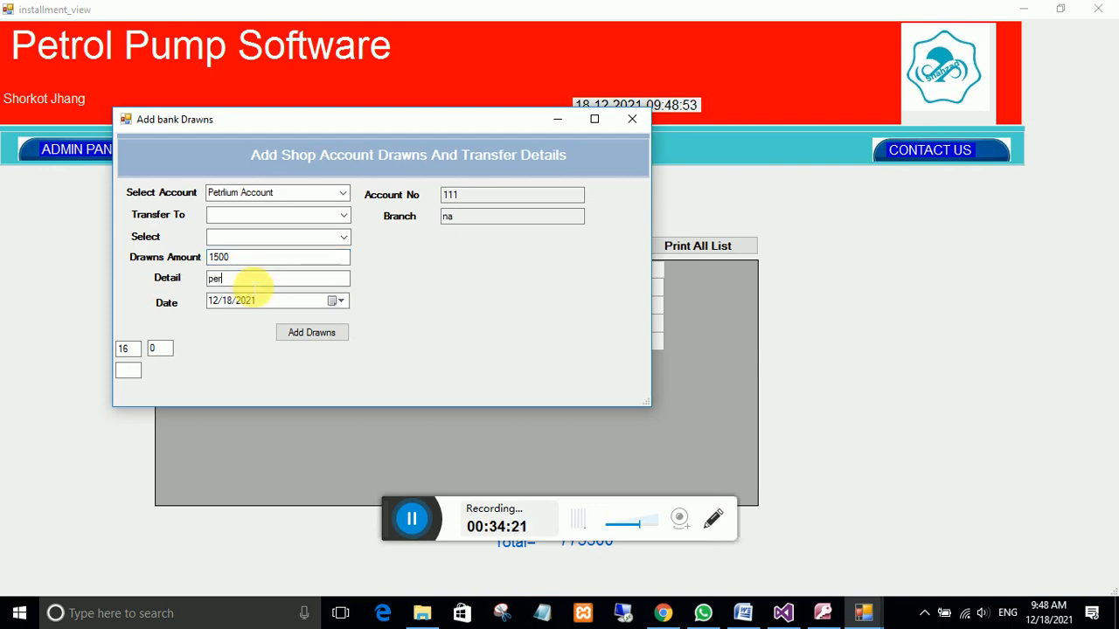
type("personnel use")
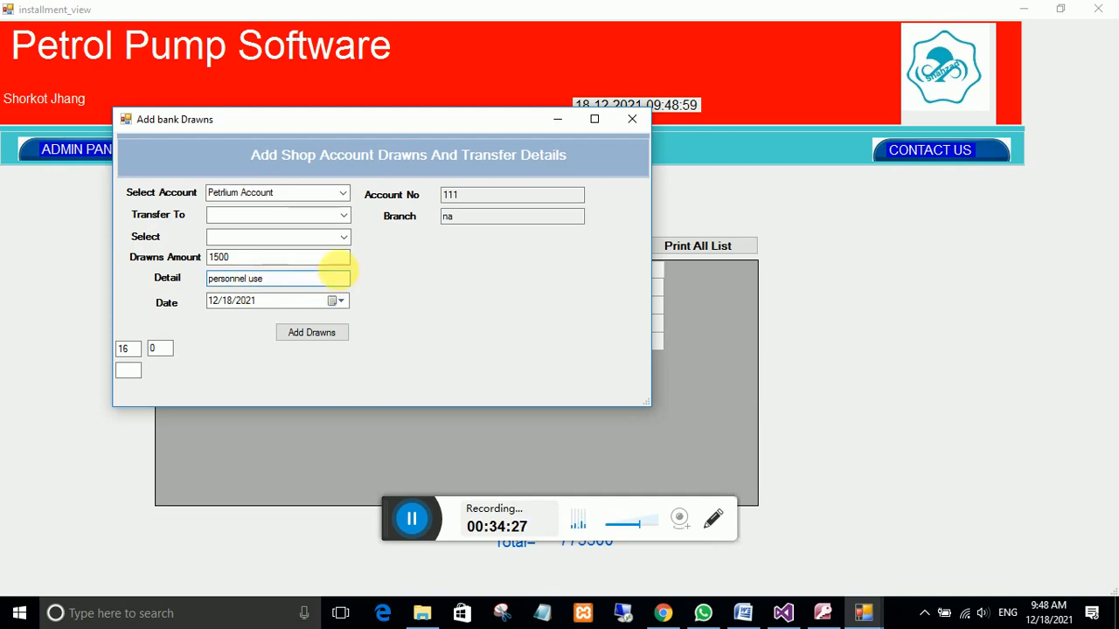
left_click(331, 335)
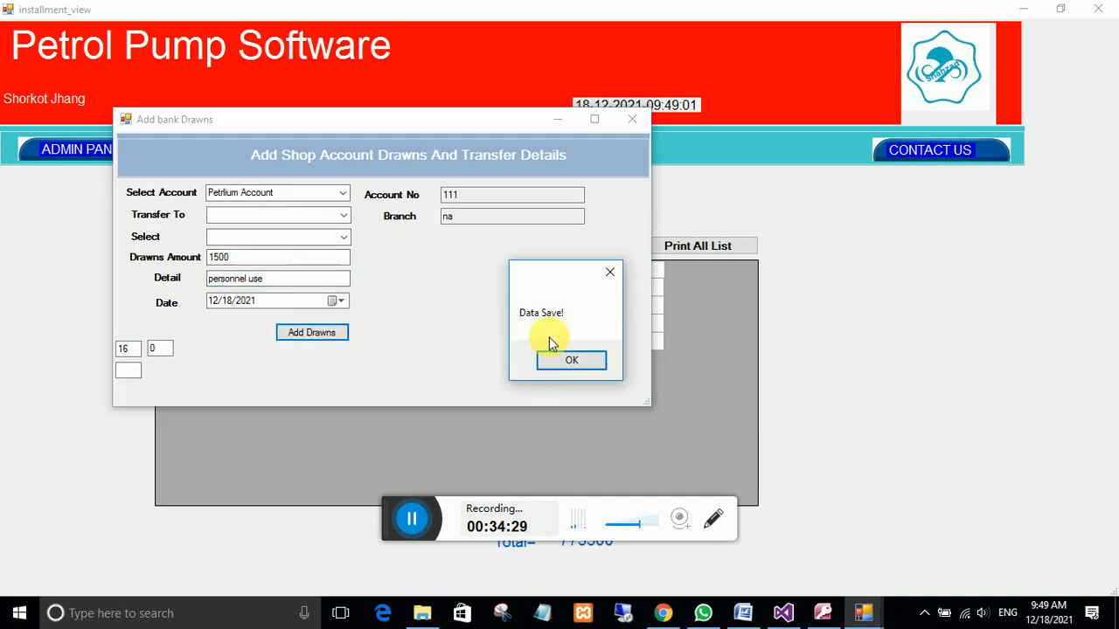
left_click(562, 361)
left_click(567, 238)
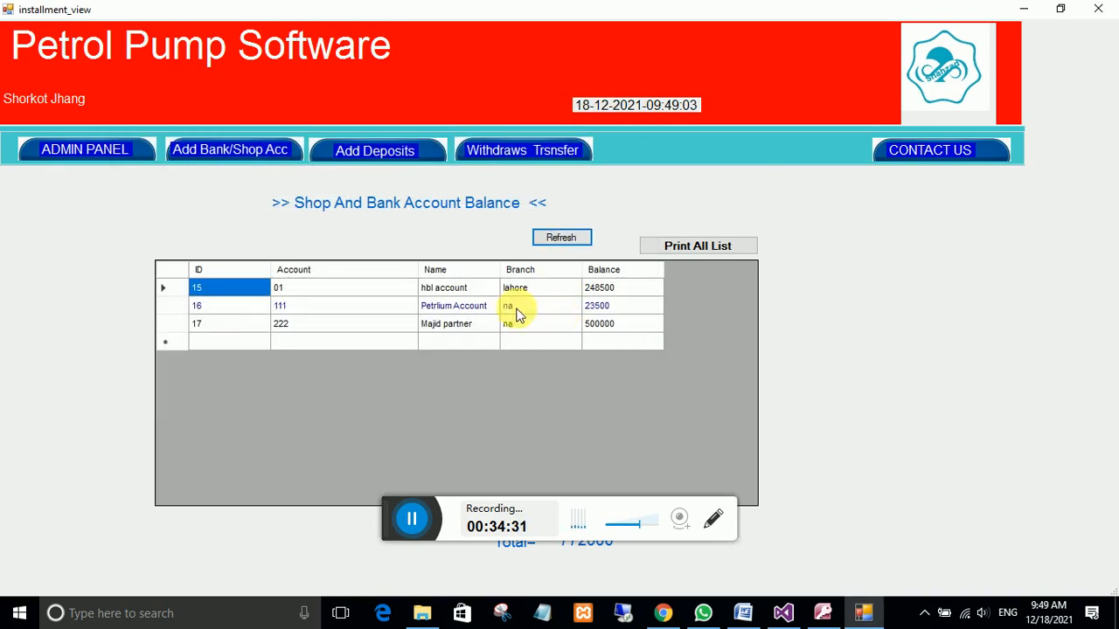
Review the Petrlium Account's deposit and withdrawal records and the shop and bank account balances, and return to the admin panel.
key("alt+F4")
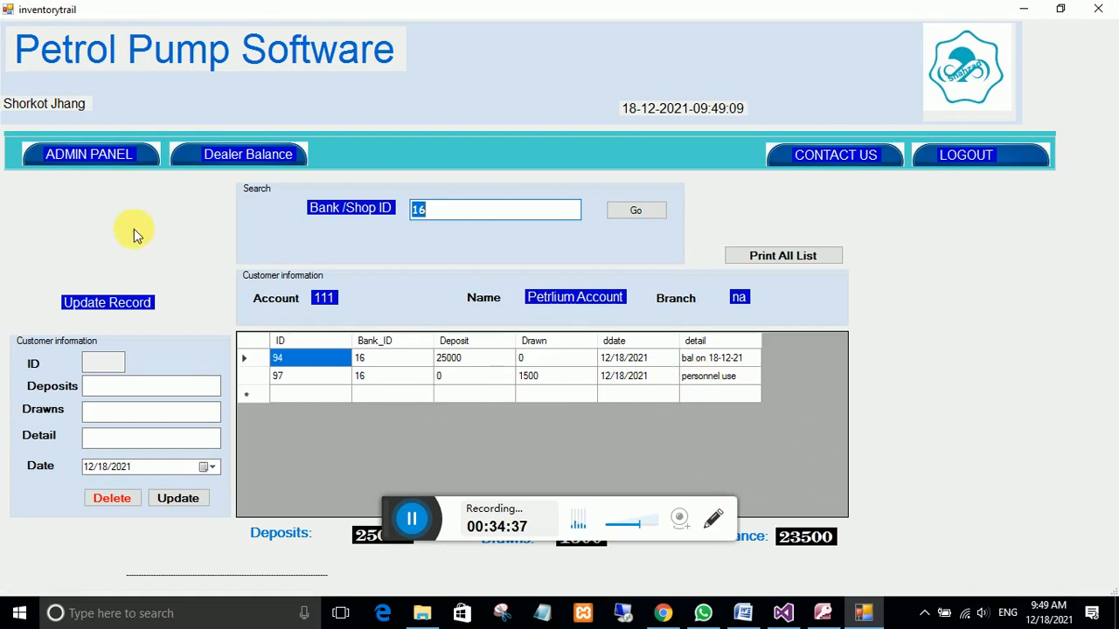
left_click(121, 166)
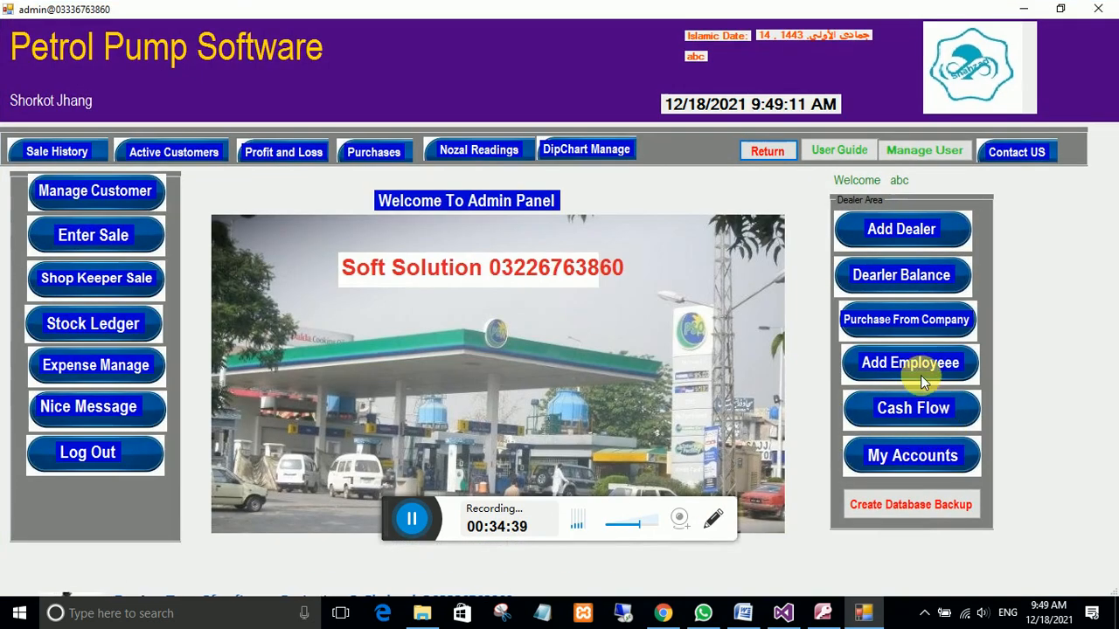
left_click(916, 443)
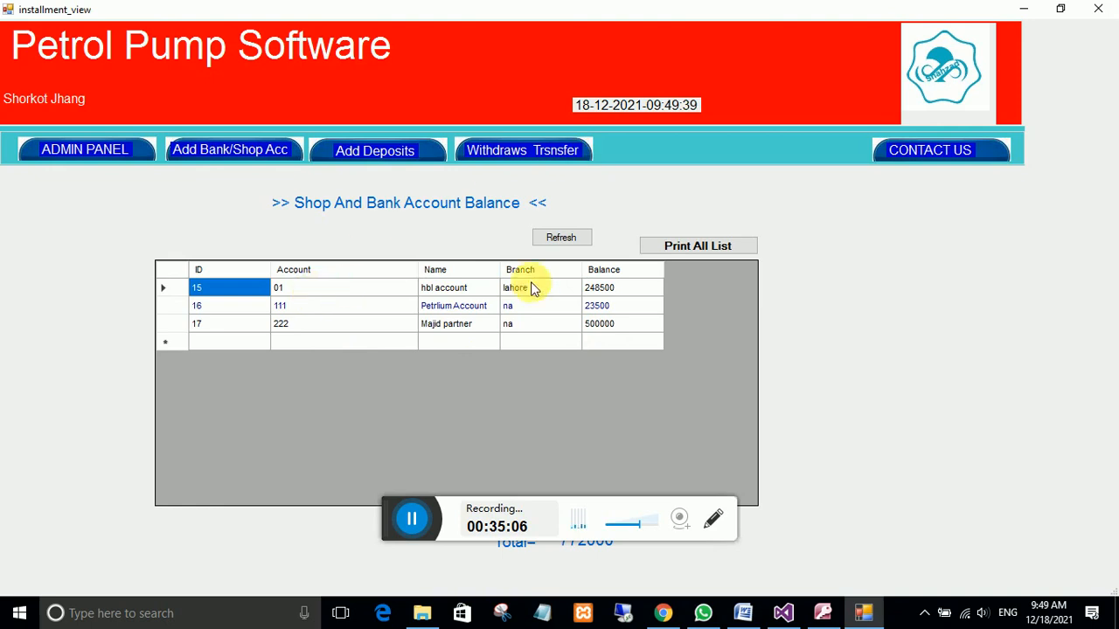
left_click(111, 157)
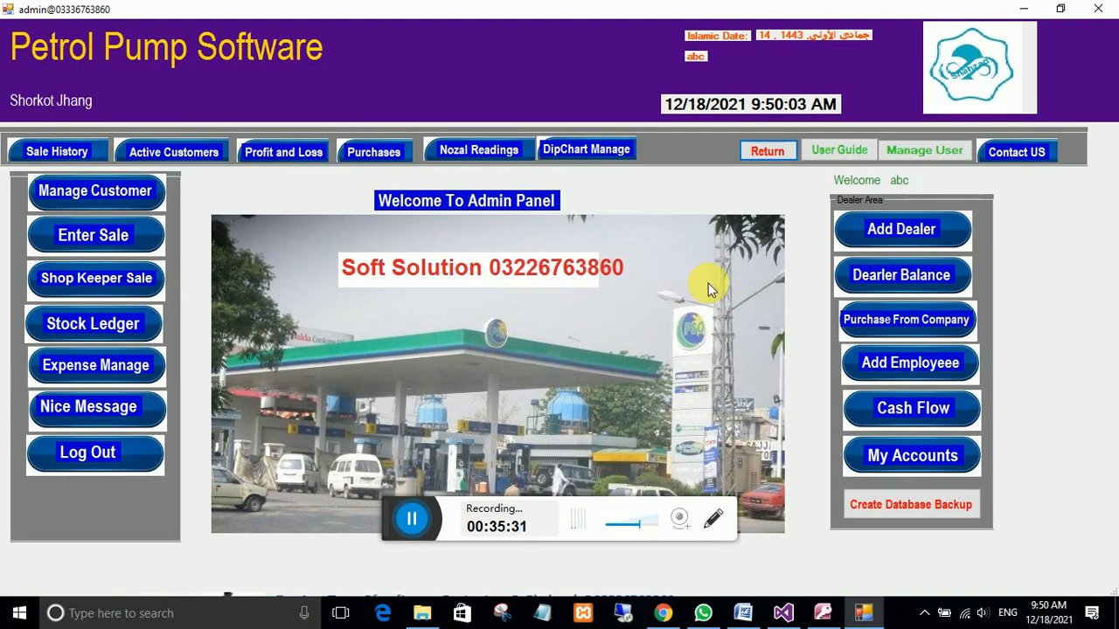
Review the contact page with its support message, contact details and available software, and return to the admin panel.
left_click(1014, 153)
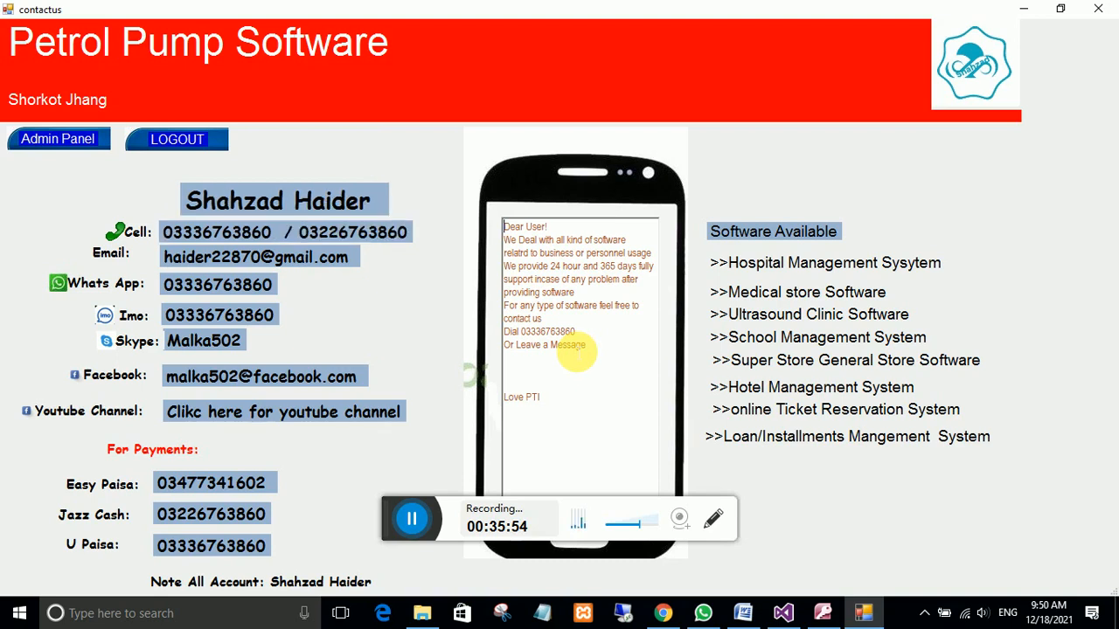
double_click(568, 345)
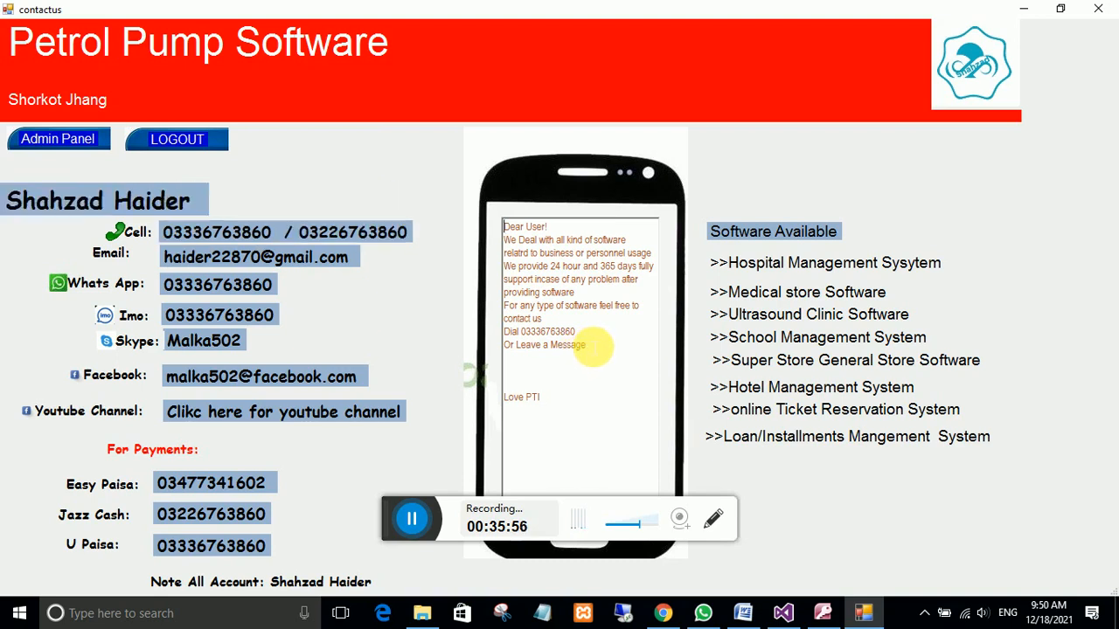
left_click(517, 326)
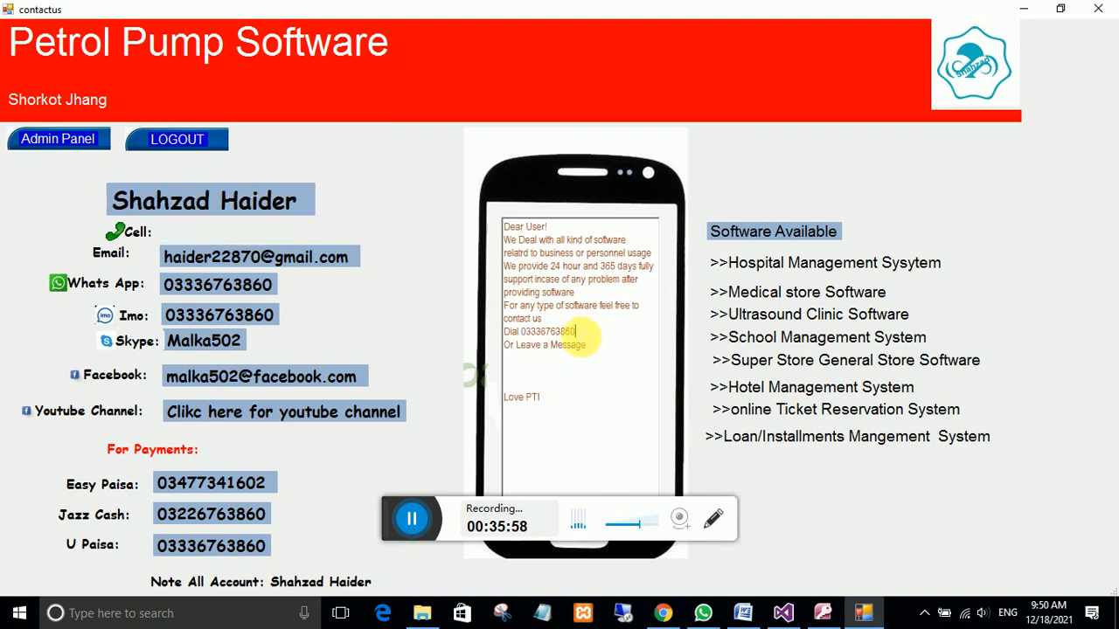
double_click(540, 332)
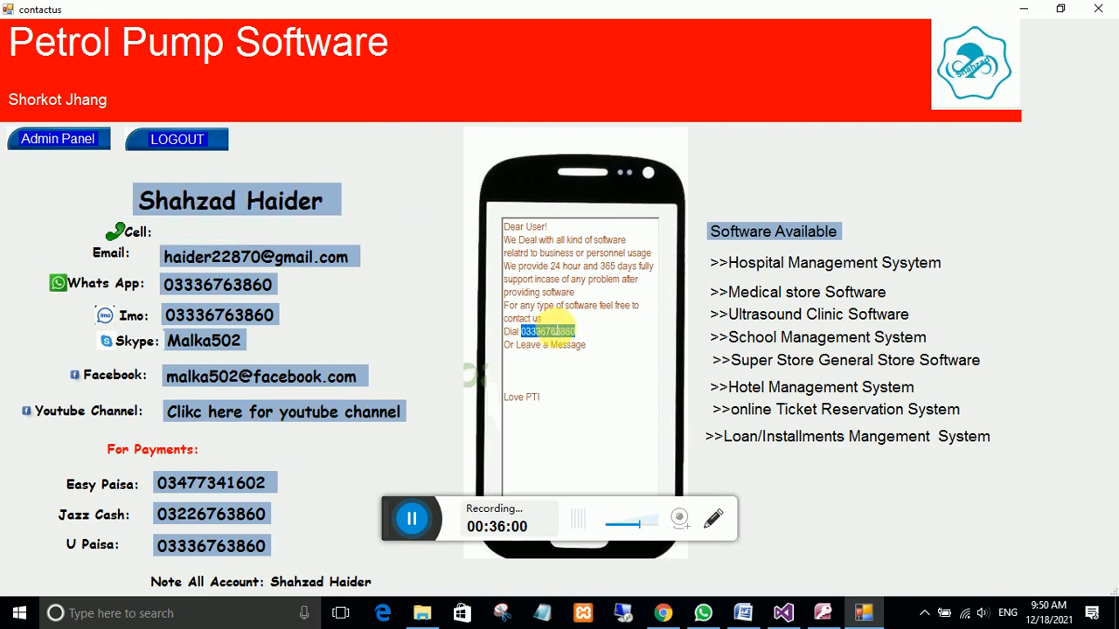
left_click_drag(548, 322, 504, 225)
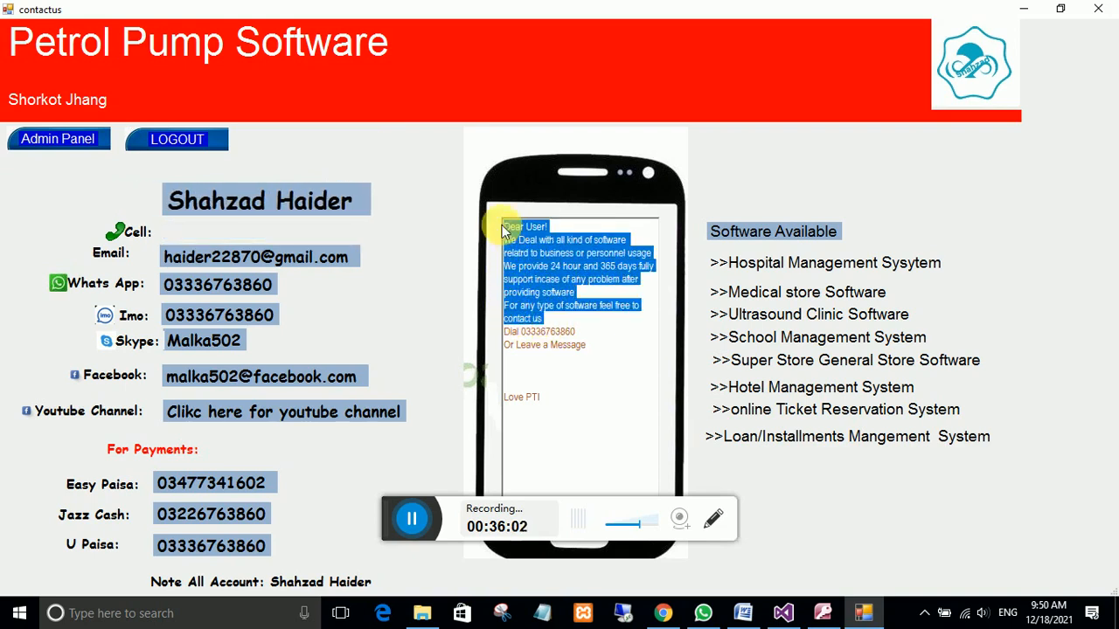
left_click(545, 343)
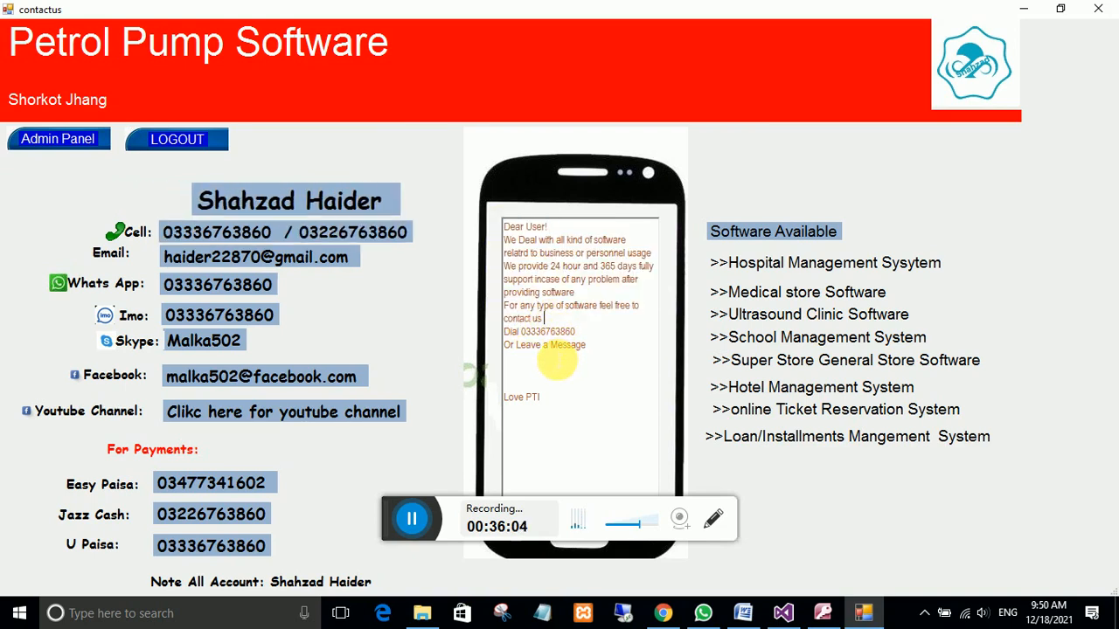
left_click_drag(541, 399, 514, 220)
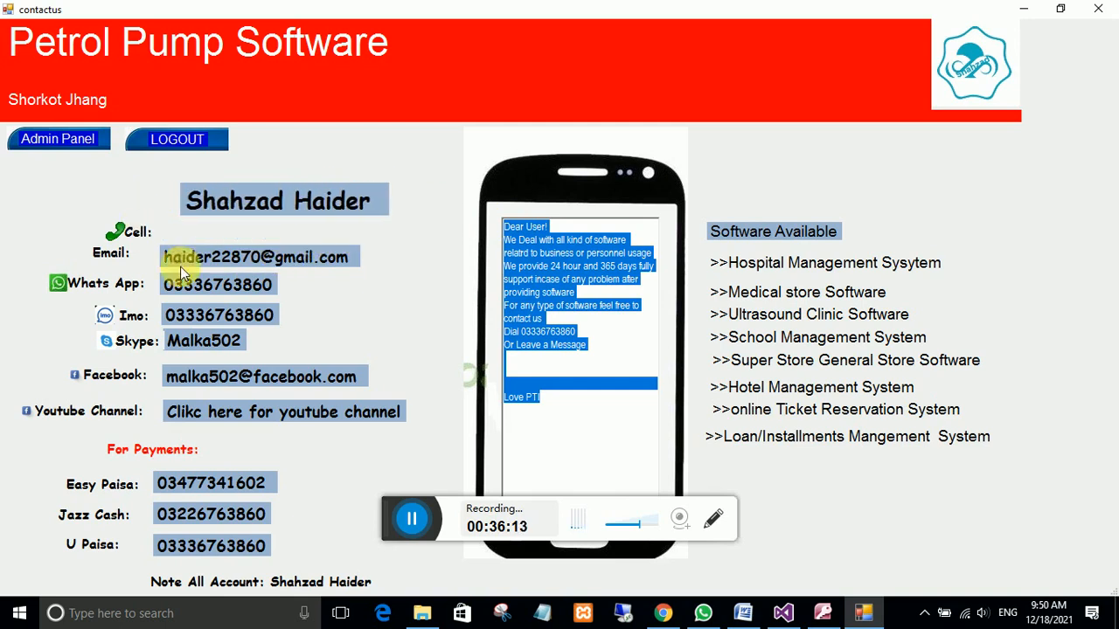
left_click(76, 140)
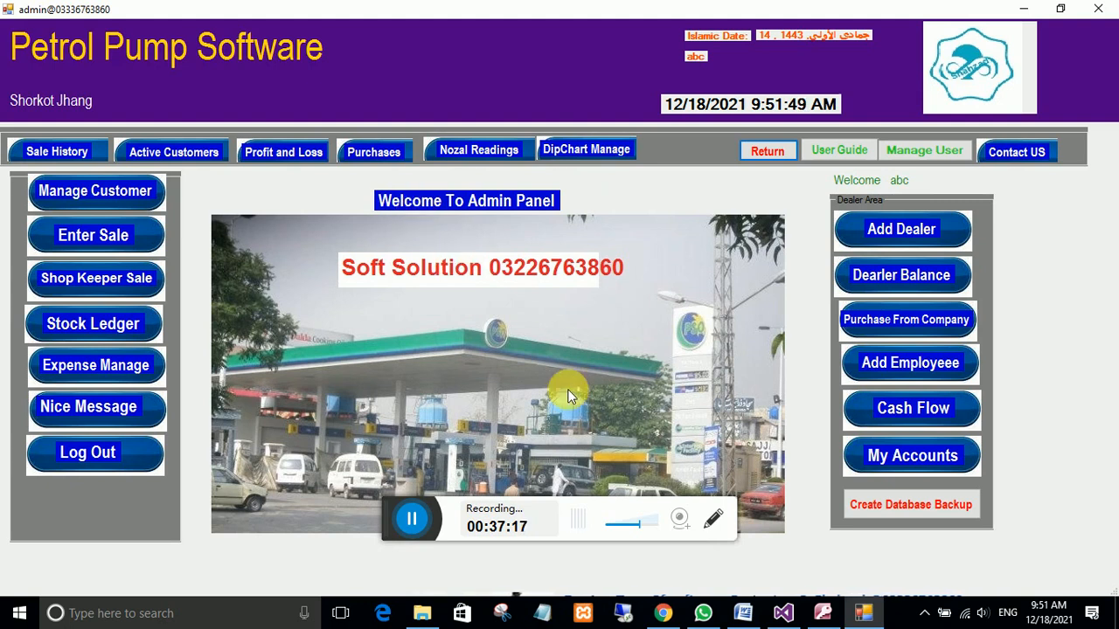
Switch to Chrome, browse the uploaded videos of the Soft Solutions YouTube channel, and return to the Petrol Pump Software admin panel.
left_click(661, 613)
scroll(415, 324, "down", 2)
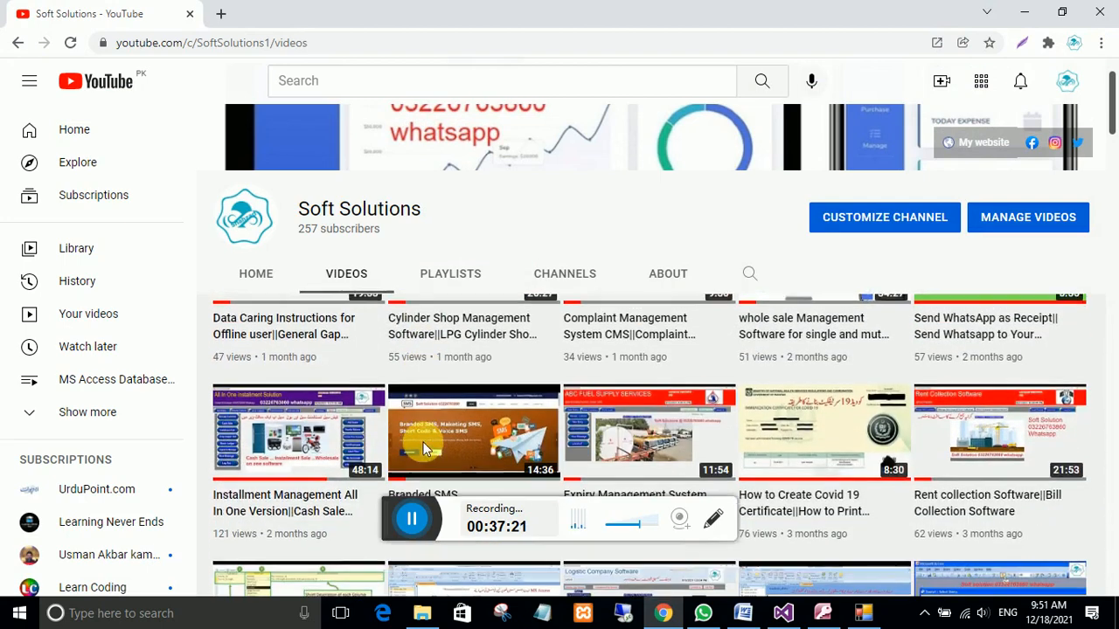
scroll(426, 448, "up", 2)
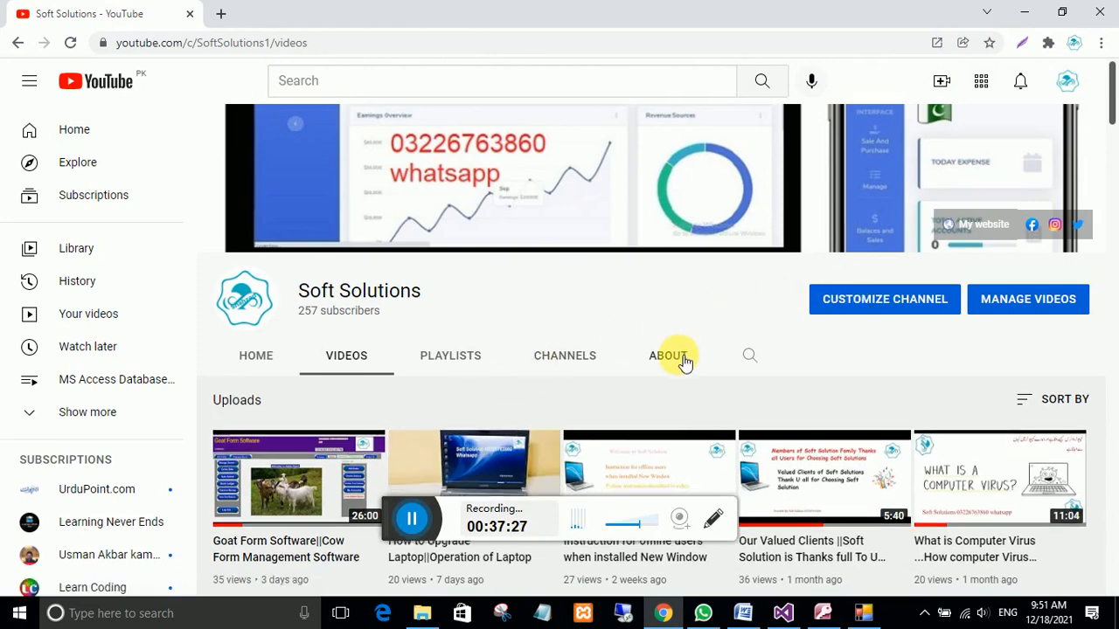
scroll(673, 362, "down", 2)
scroll(684, 362, "down", 3)
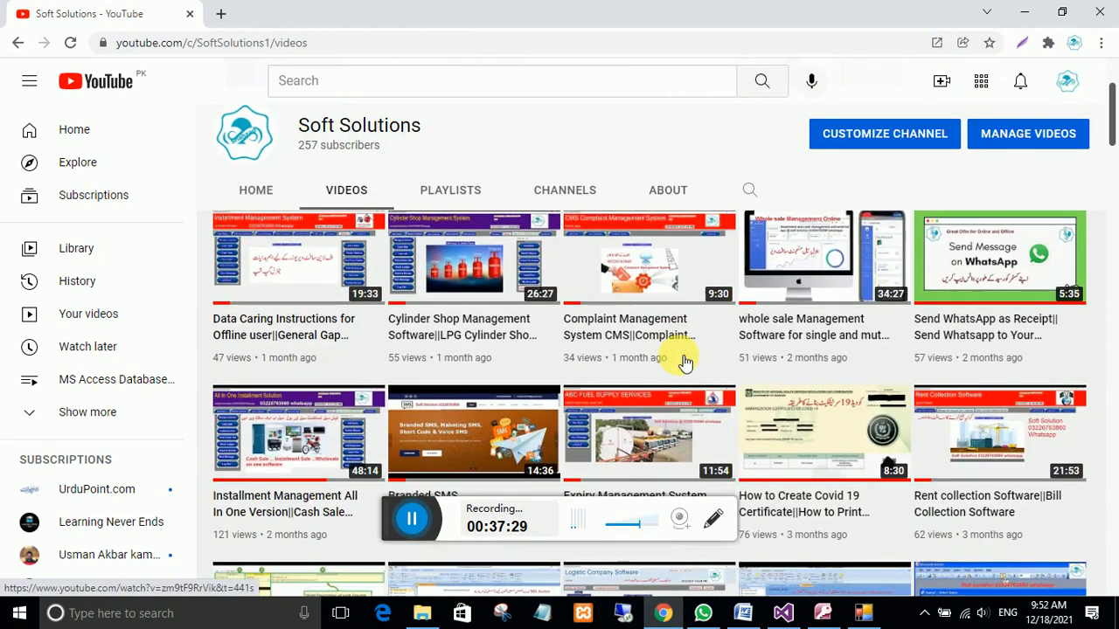
scroll(684, 362, "up", 4)
scroll(684, 362, "up", 3)
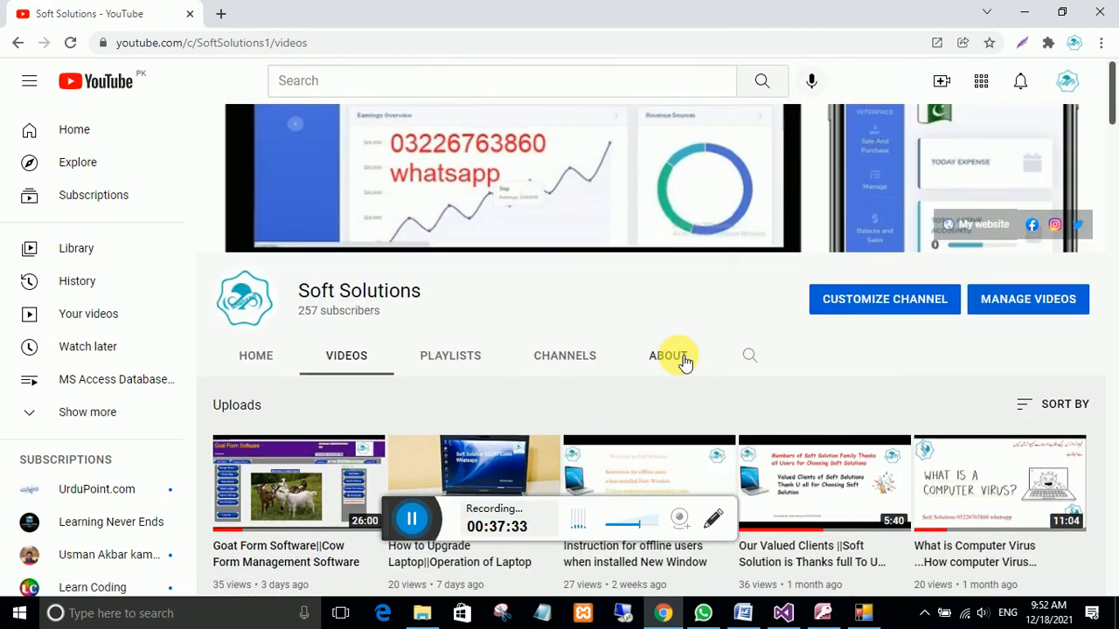
scroll(680, 355, "down", 1)
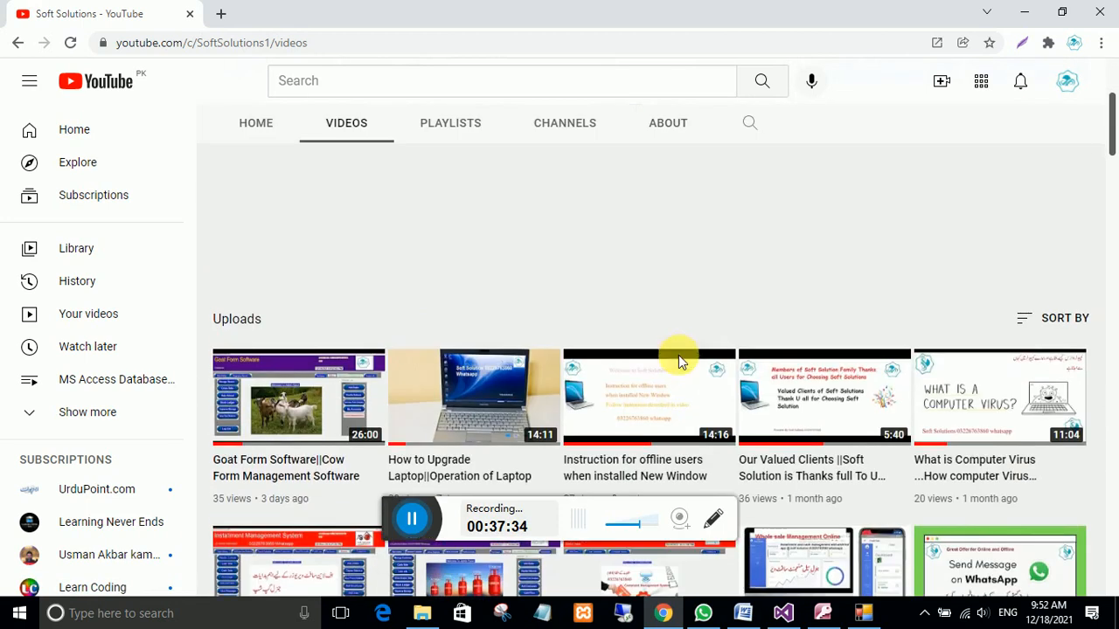
left_click(1023, 11)
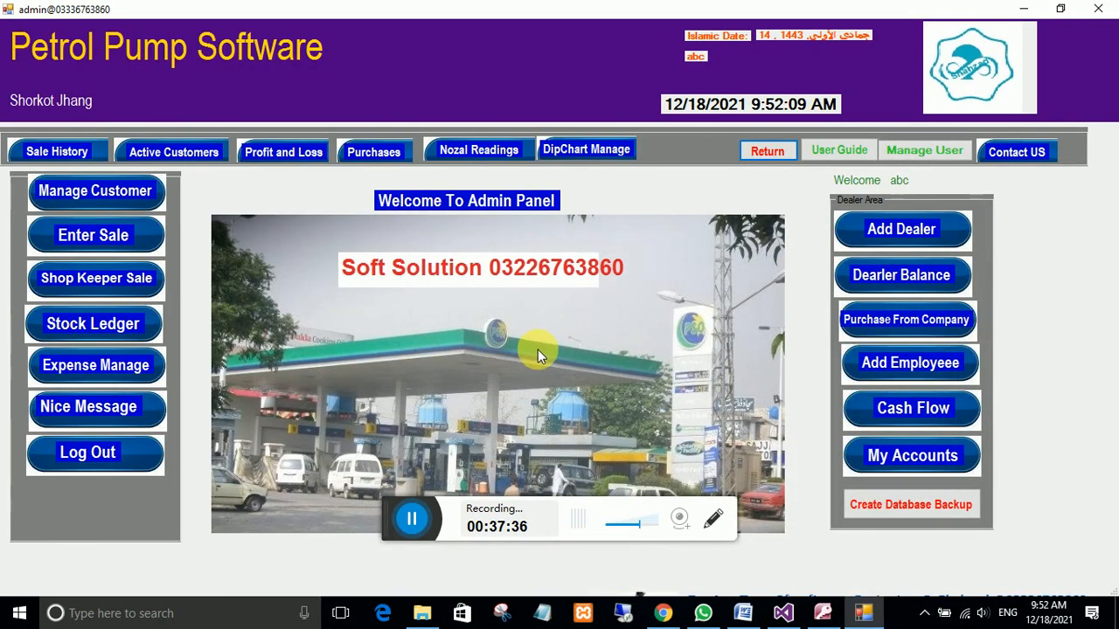